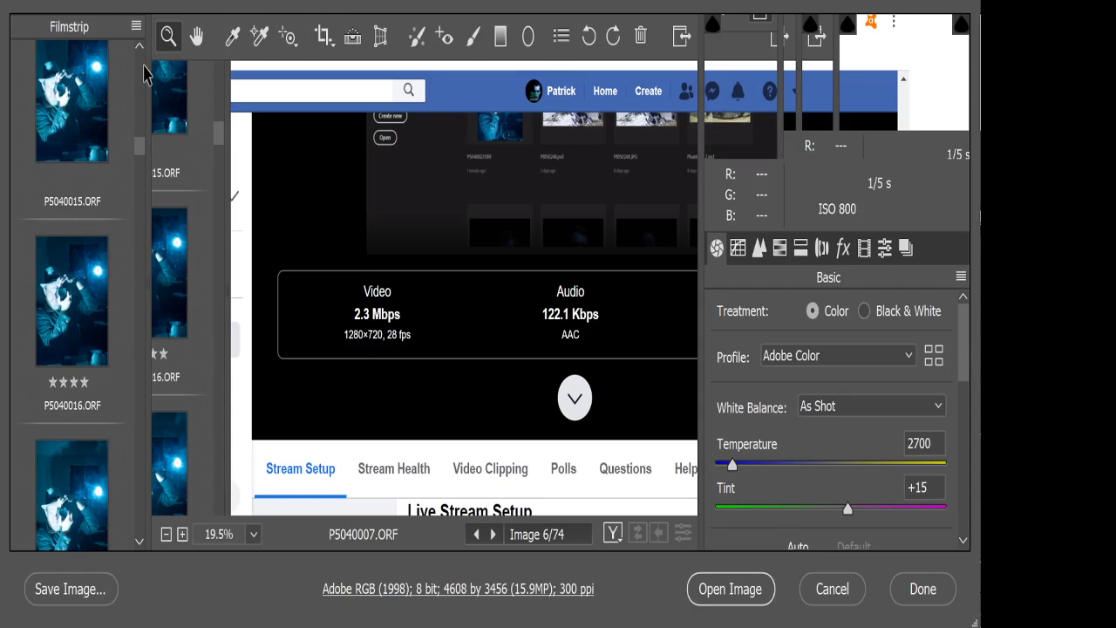
Browse the filmstrip from P5040006.ORF through P5040017.ORF and examine the thumbnails and their star ratings
scroll(99, 329, up, 10)
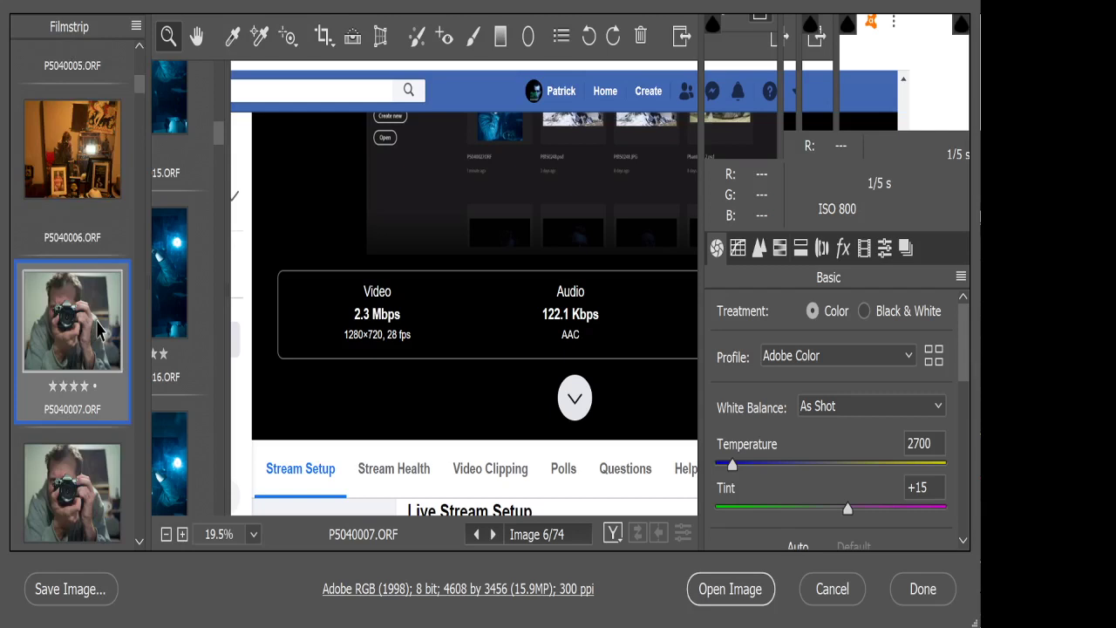
scroll(98, 330, down, 1)
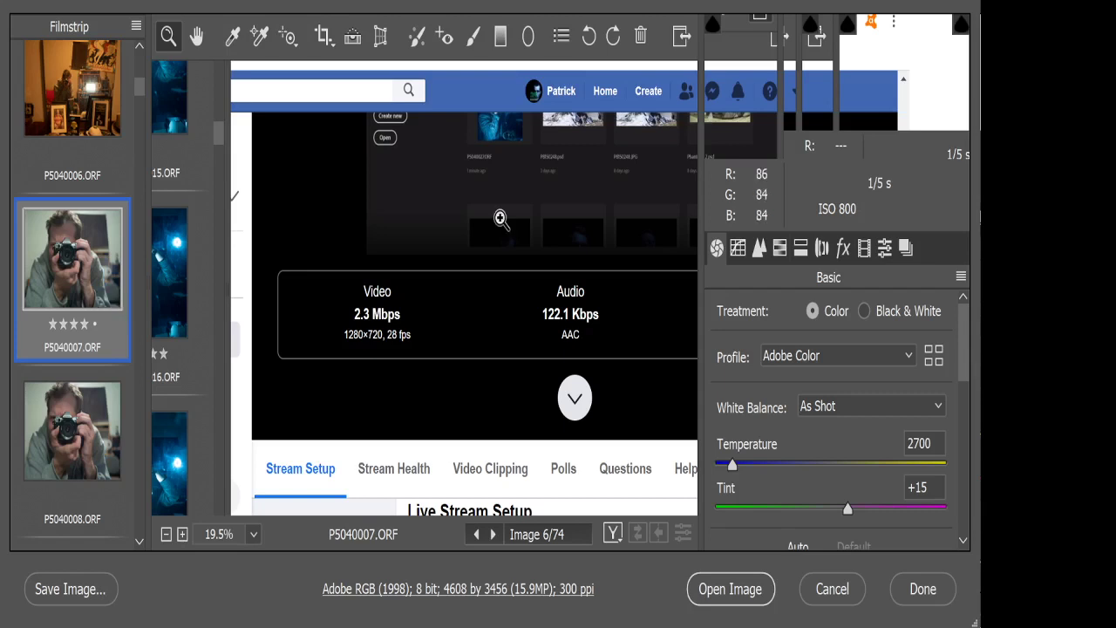
scroll(85, 331, down, 2)
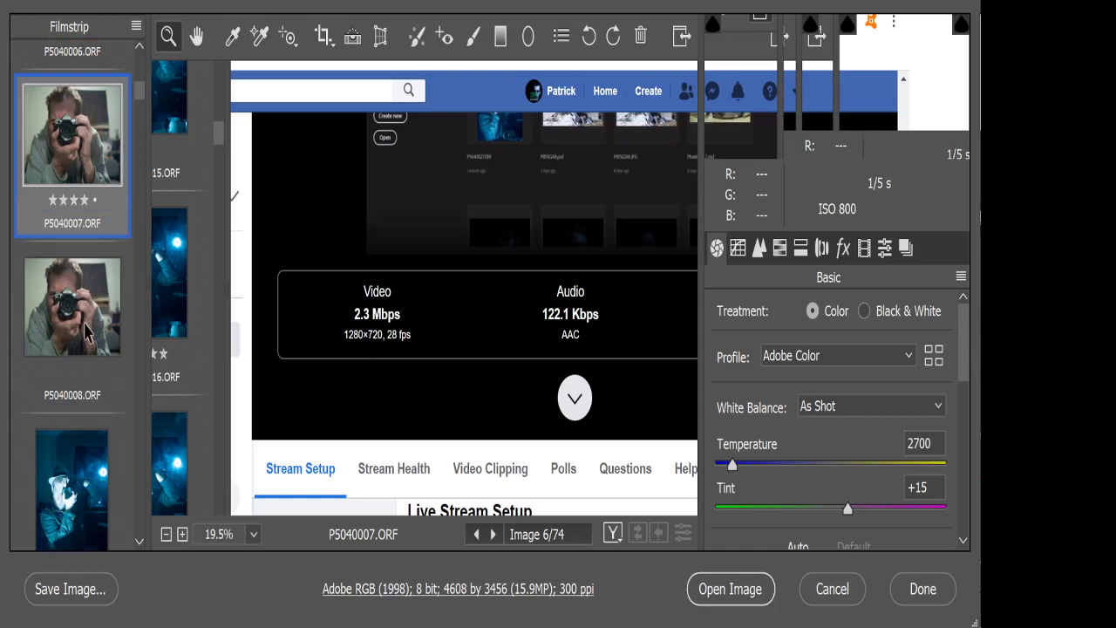
scroll(85, 331, down, 4)
key(Return)
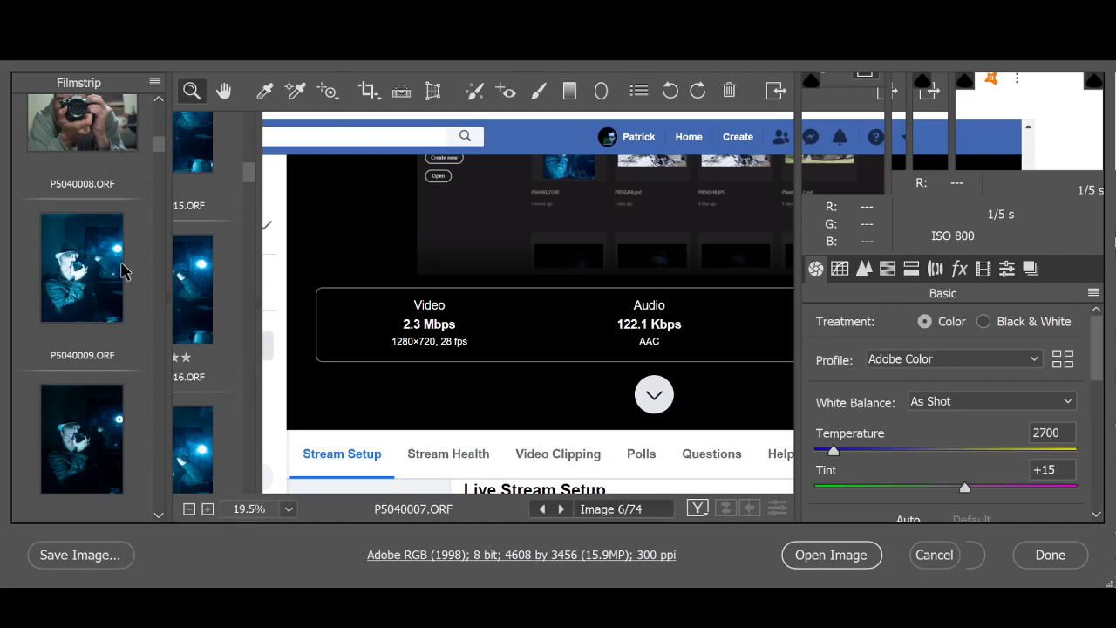
scroll(122, 272, down, 5)
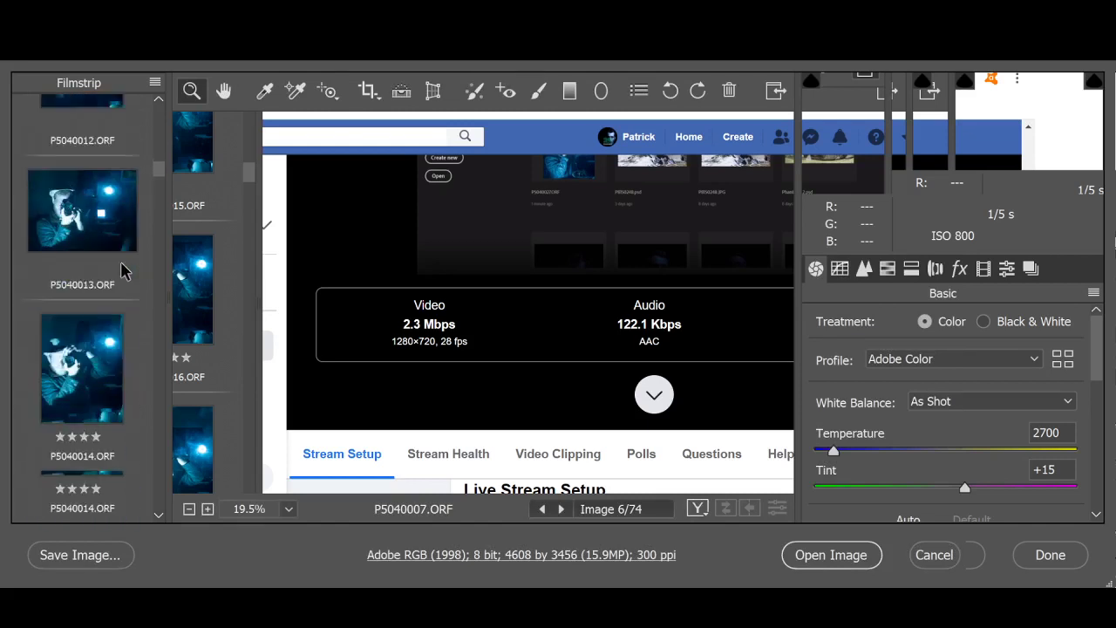
scroll(122, 272, down, 4)
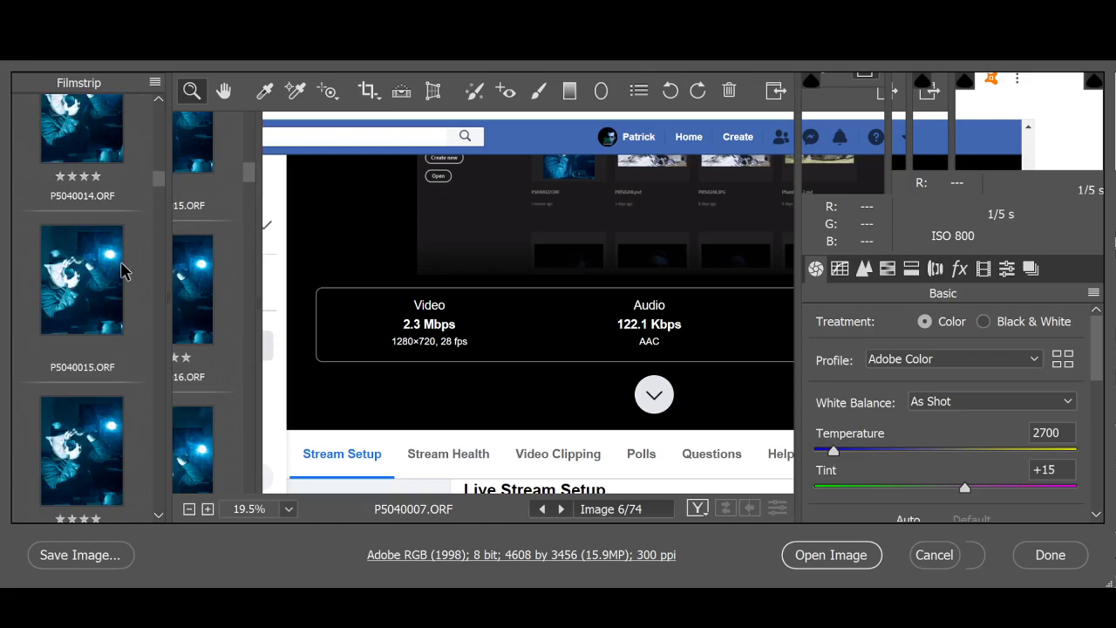
scroll(122, 272, down, 3)
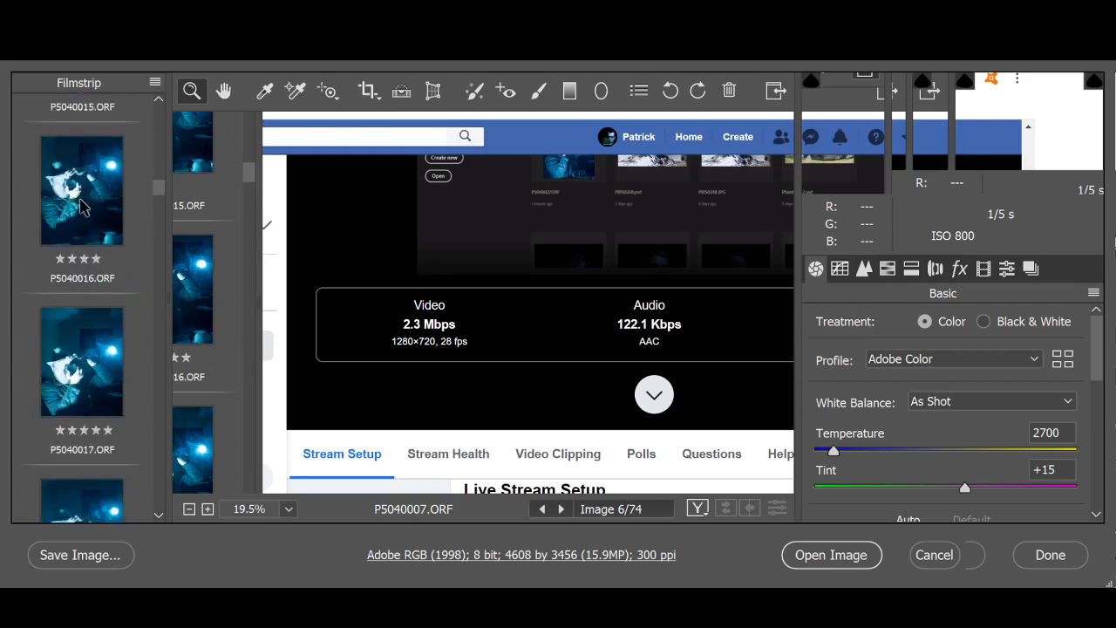
Preview the rated photos P5040016.ORF, P5040017.ORF, P5040019.ORF and P5040021.ORF one after another
click(81, 202)
click(84, 382)
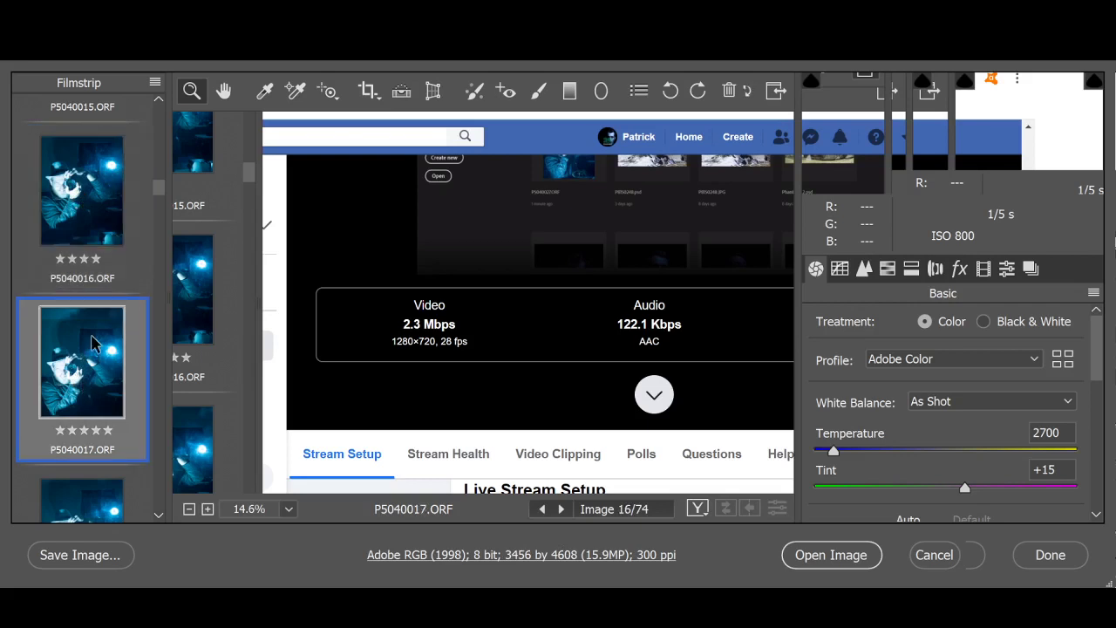
scroll(94, 342, down, 4)
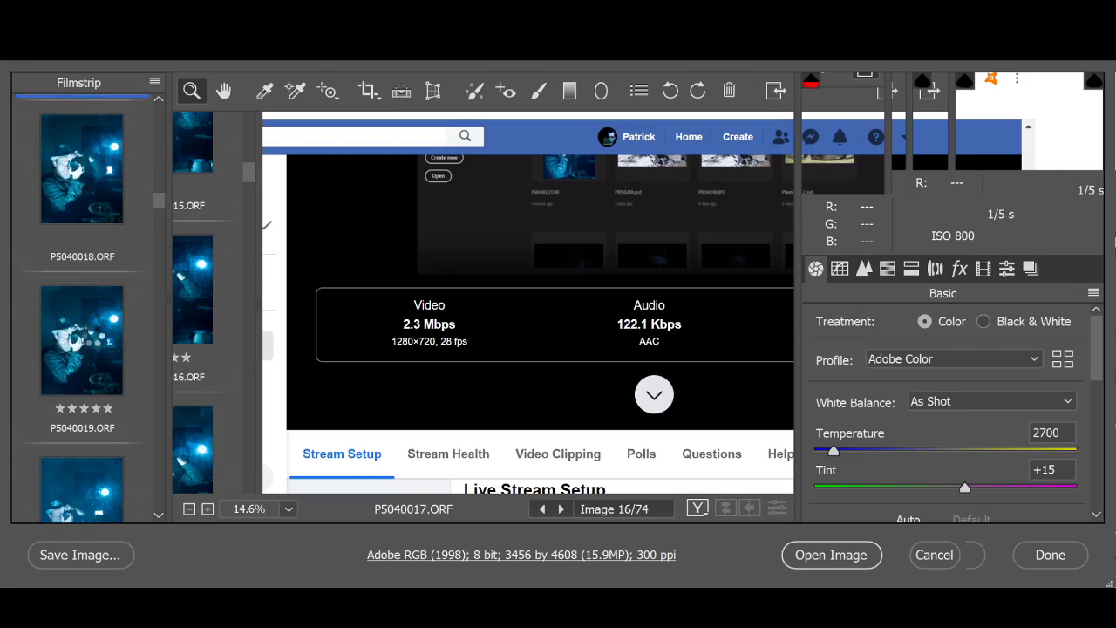
click(94, 343)
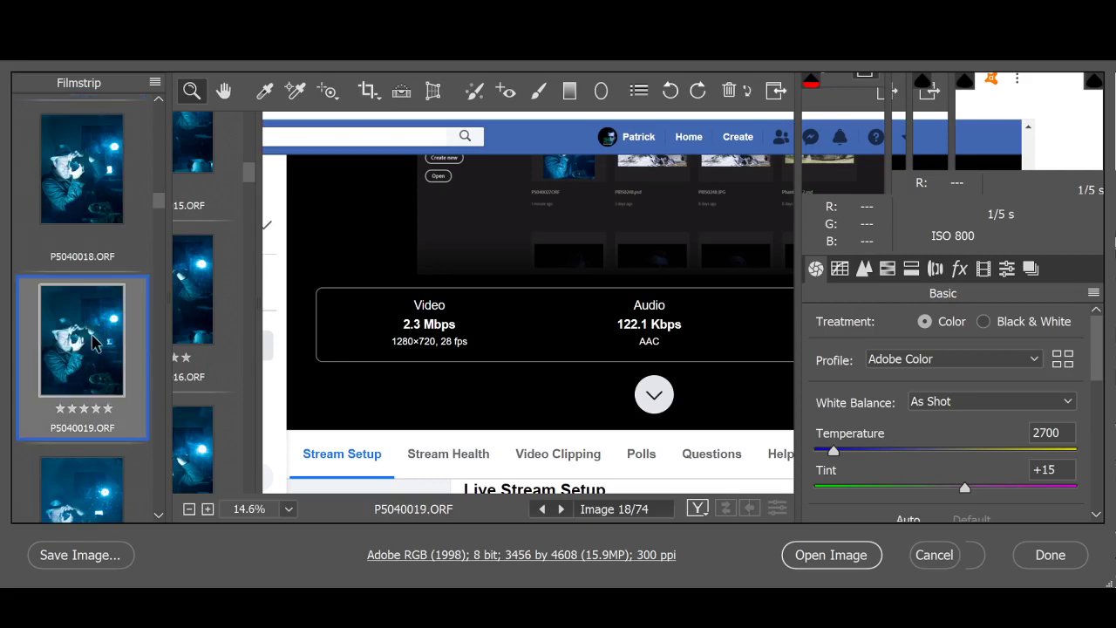
scroll(94, 342, down, 3)
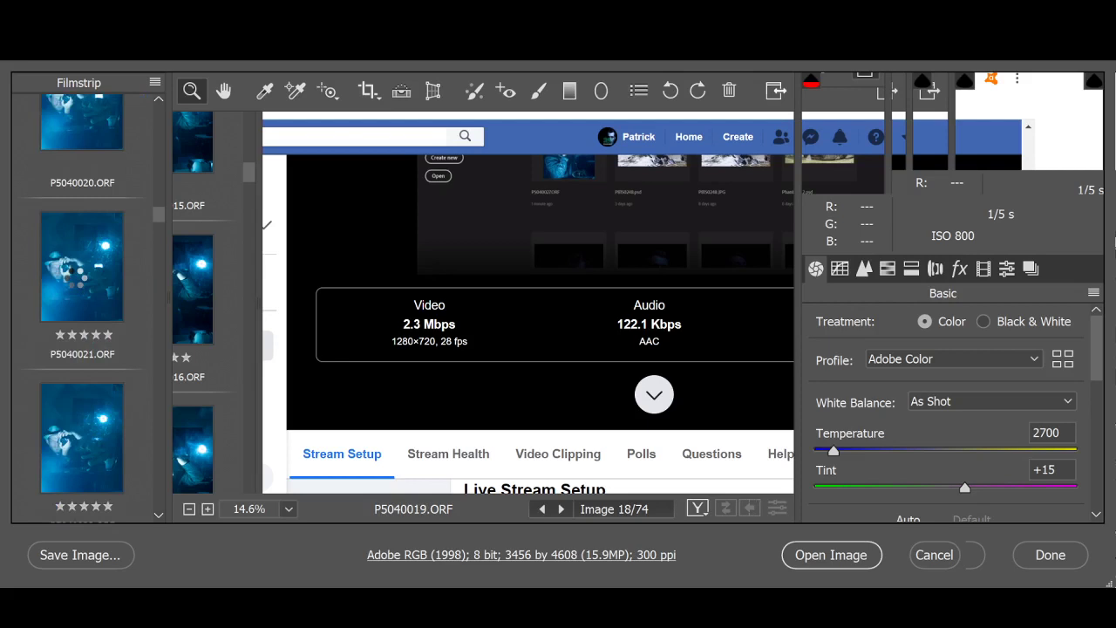
click(77, 280)
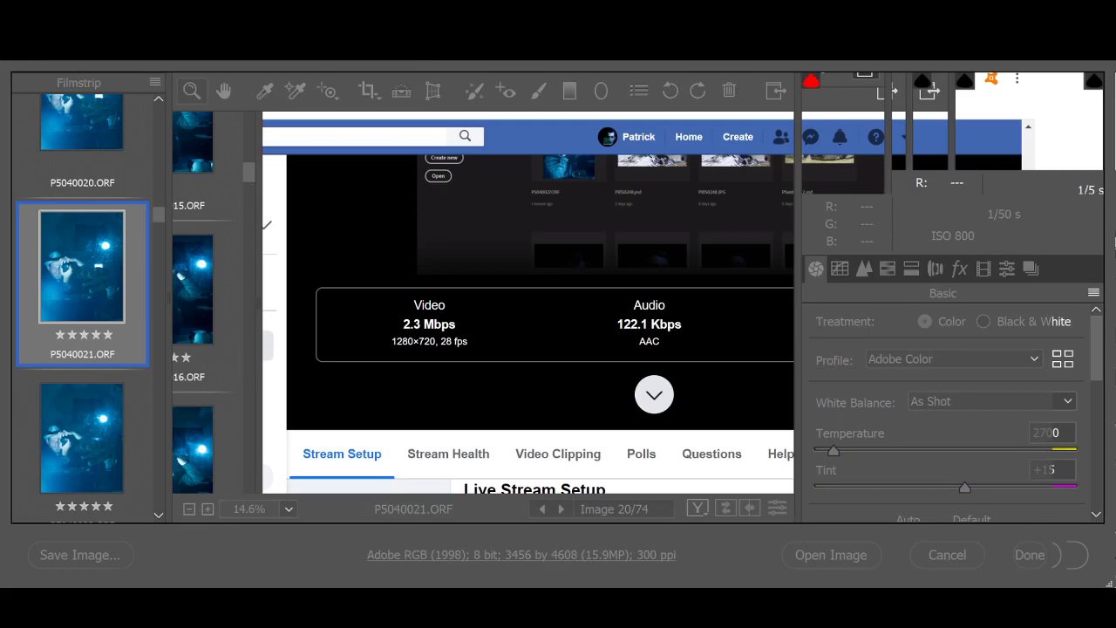
Preview the five-star photos P5040022.ORF, P5040023.ORF, P5040026.ORF and P5040027.ORF in turn
scroll(94, 313, down, 1)
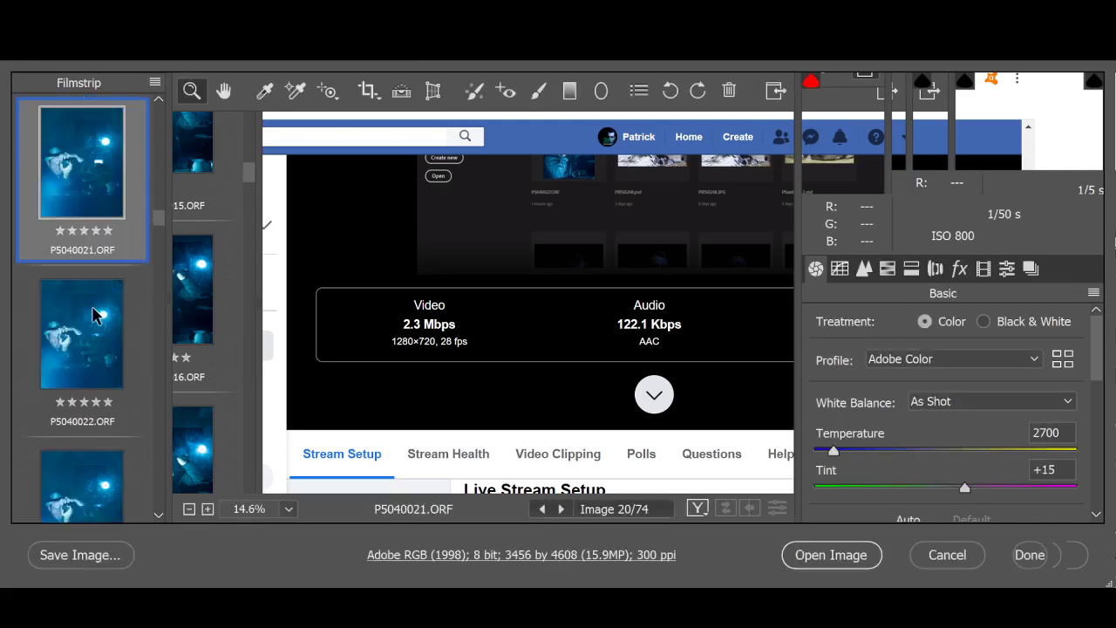
click(95, 315)
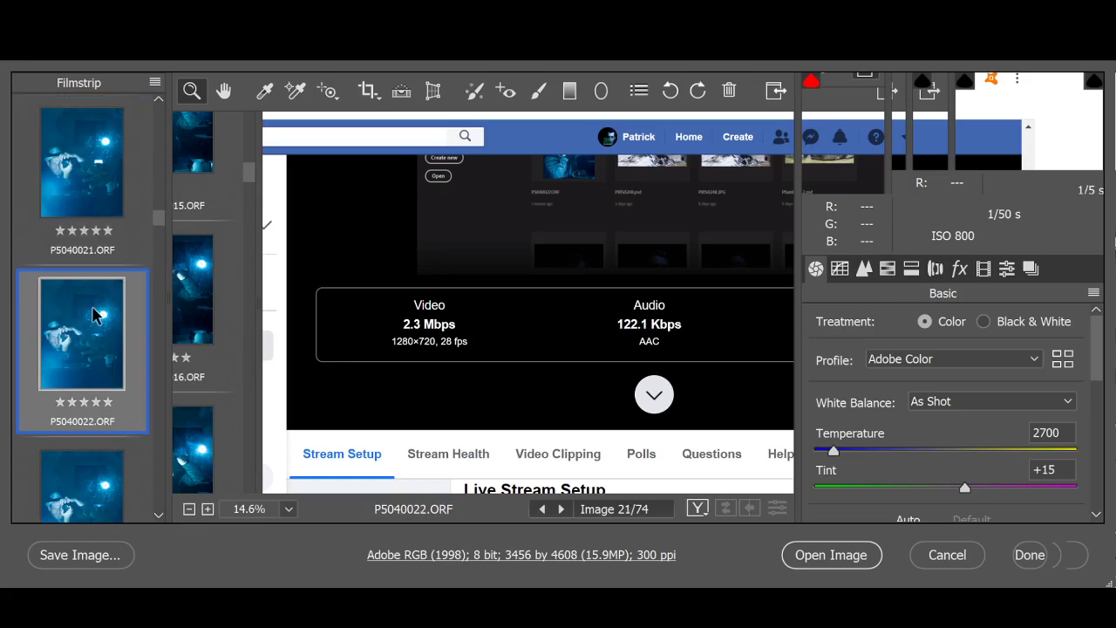
scroll(96, 315, down, 1)
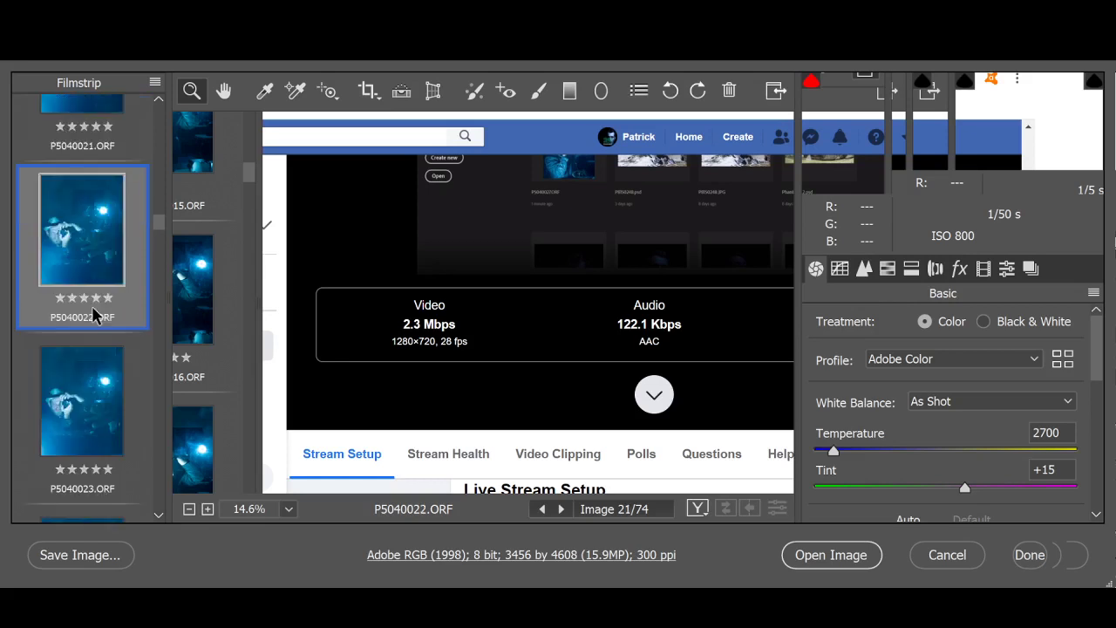
scroll(96, 315, down, 1)
click(96, 316)
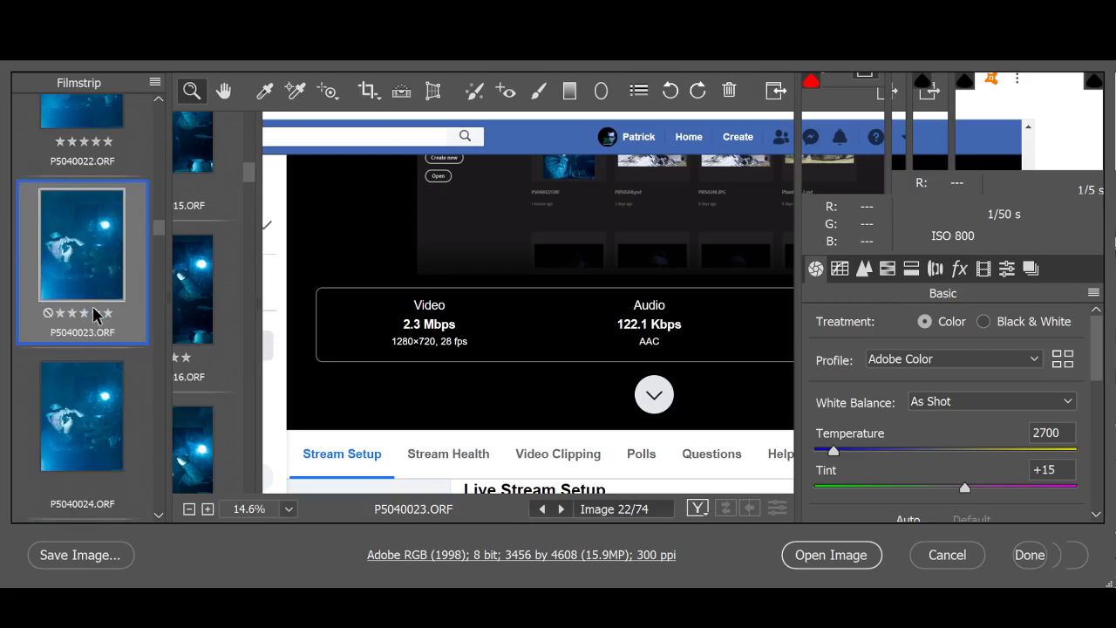
scroll(96, 316, down, 3)
scroll(96, 316, down, 2)
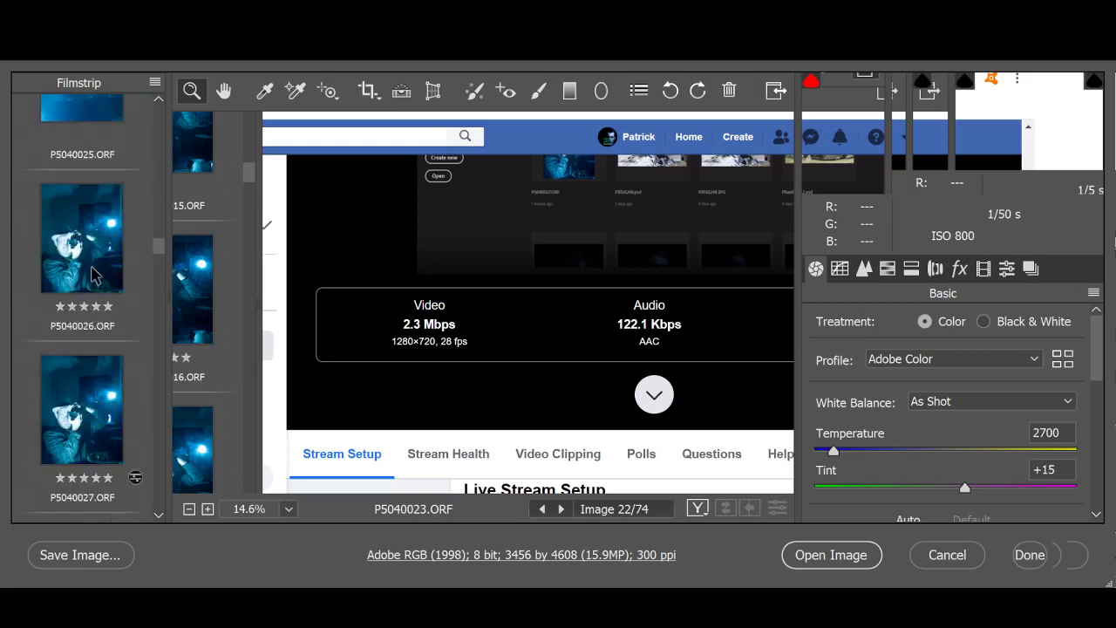
click(94, 266)
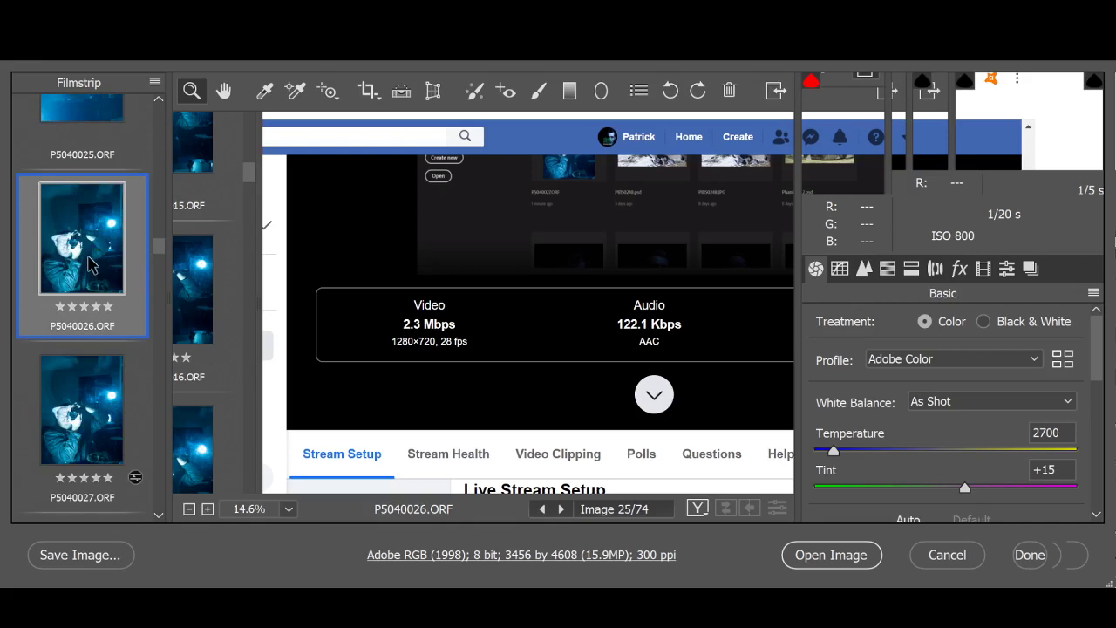
click(83, 398)
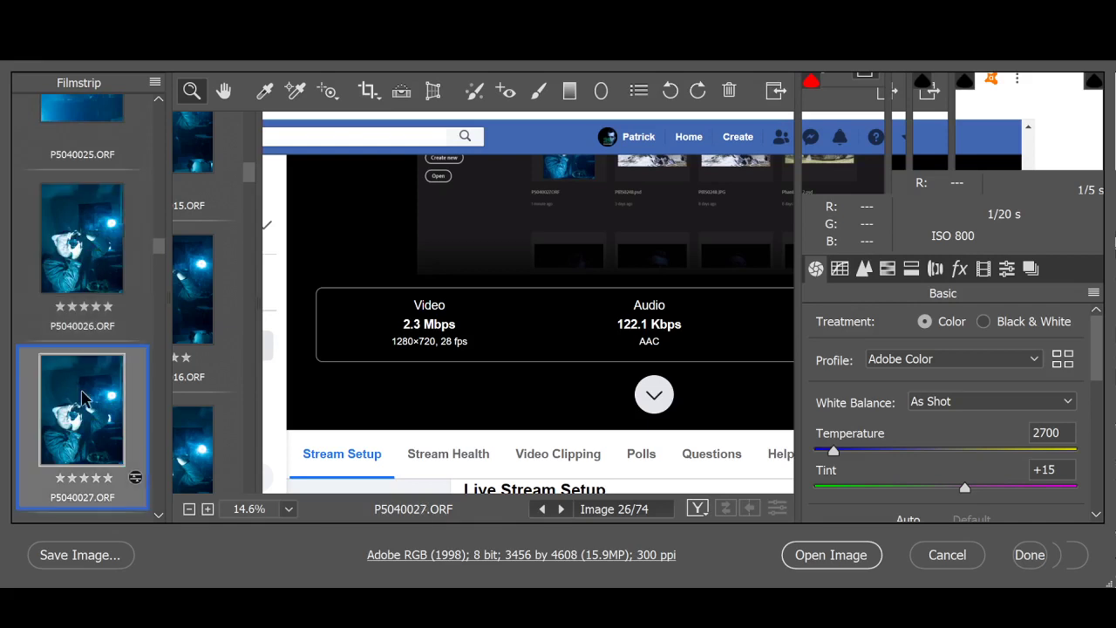
Compare the unrated photos P5050028.ORF, P5050029.ORF and P5050030.ORF, and give P5050030.ORF five stars
scroll(83, 397, down, 3)
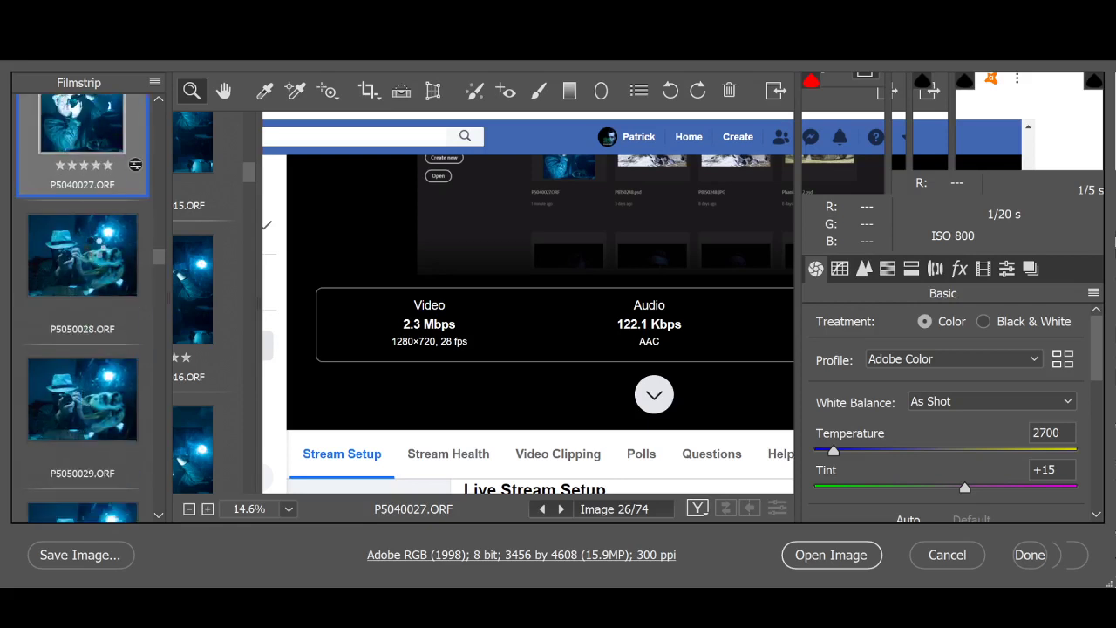
click(91, 250)
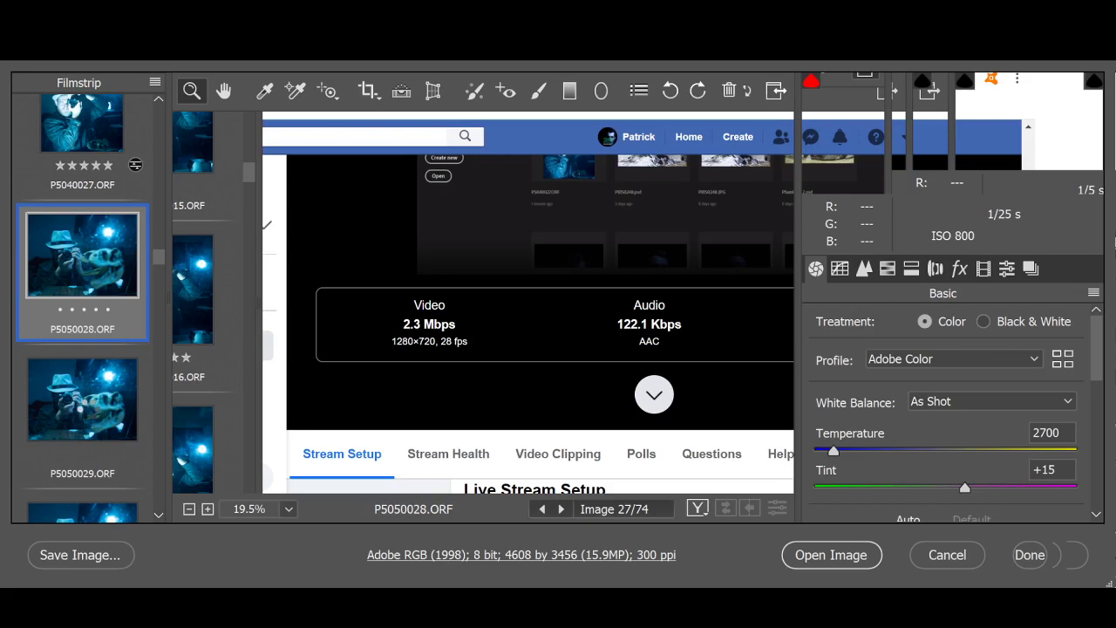
click(90, 415)
scroll(90, 415, down, 1)
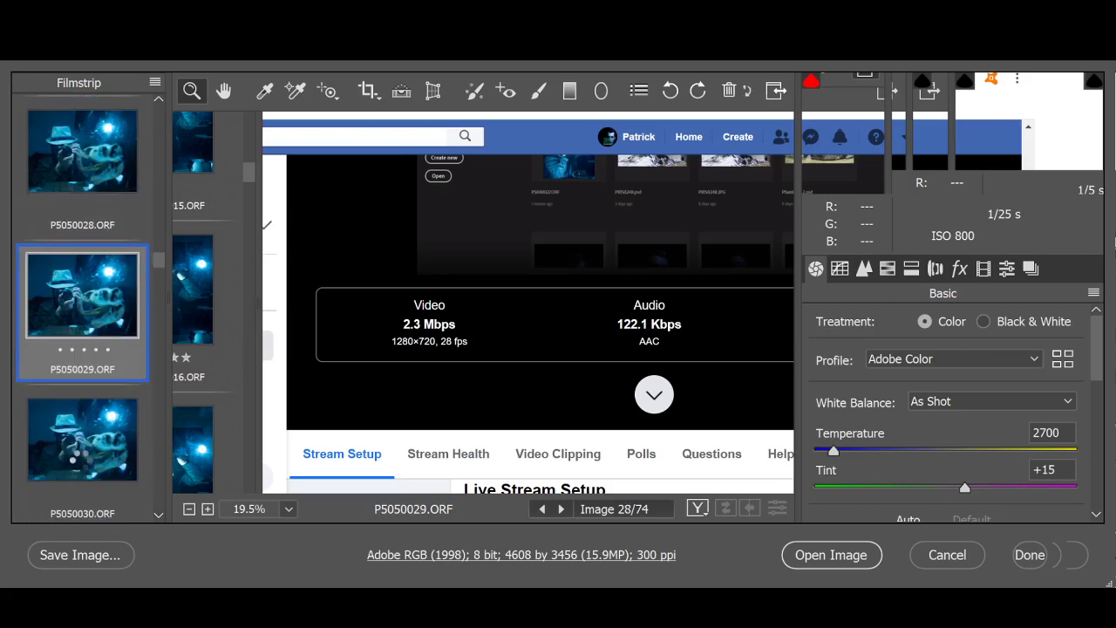
click(84, 462)
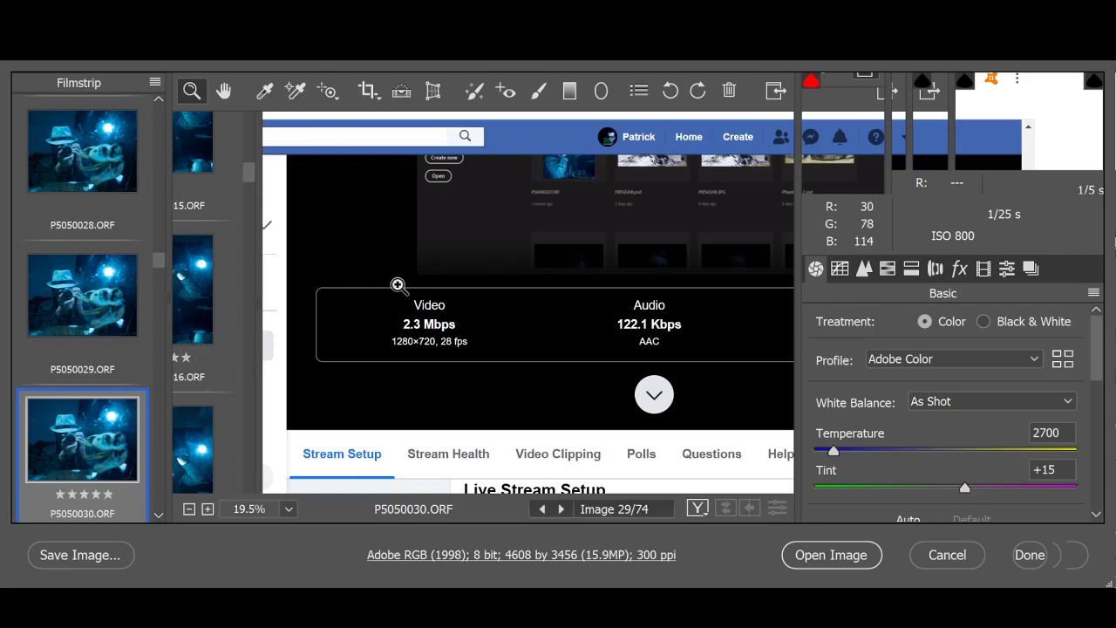
Inspect details of P5050030.ORF at up to 66.7% magnification, then fit the whole photo in the view
click(462, 268)
click(414, 318)
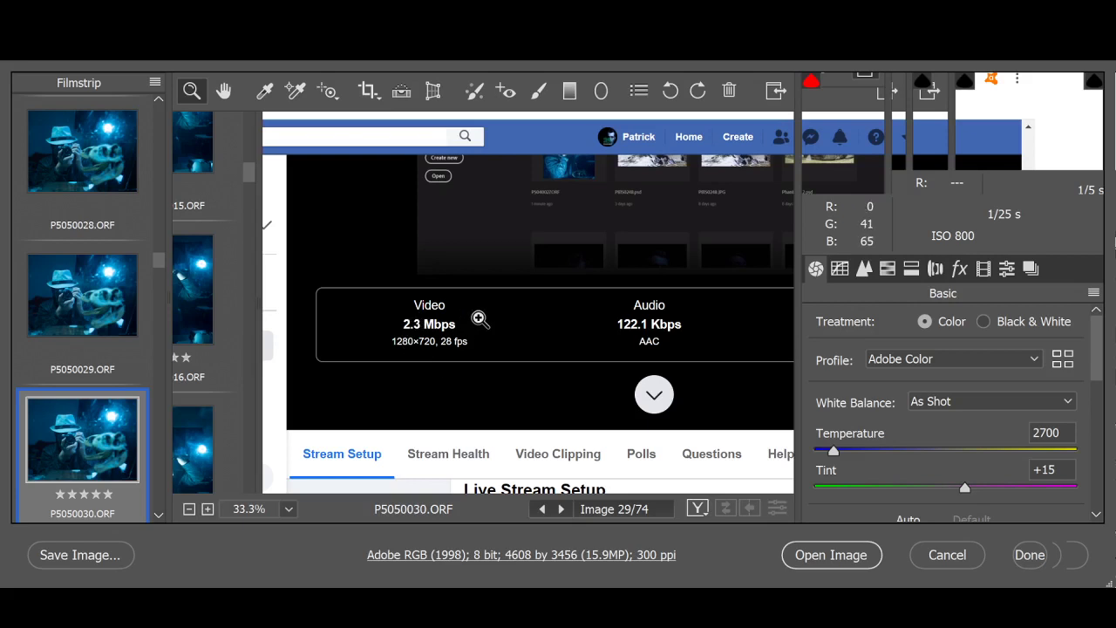
click(481, 319)
click(539, 267)
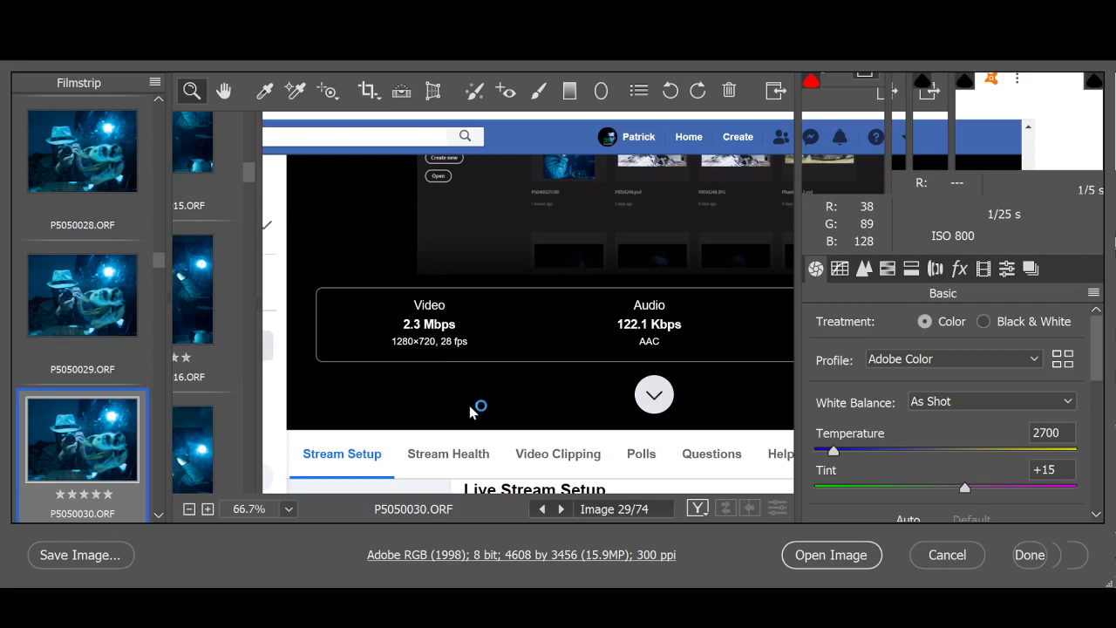
key(ctrl+0)
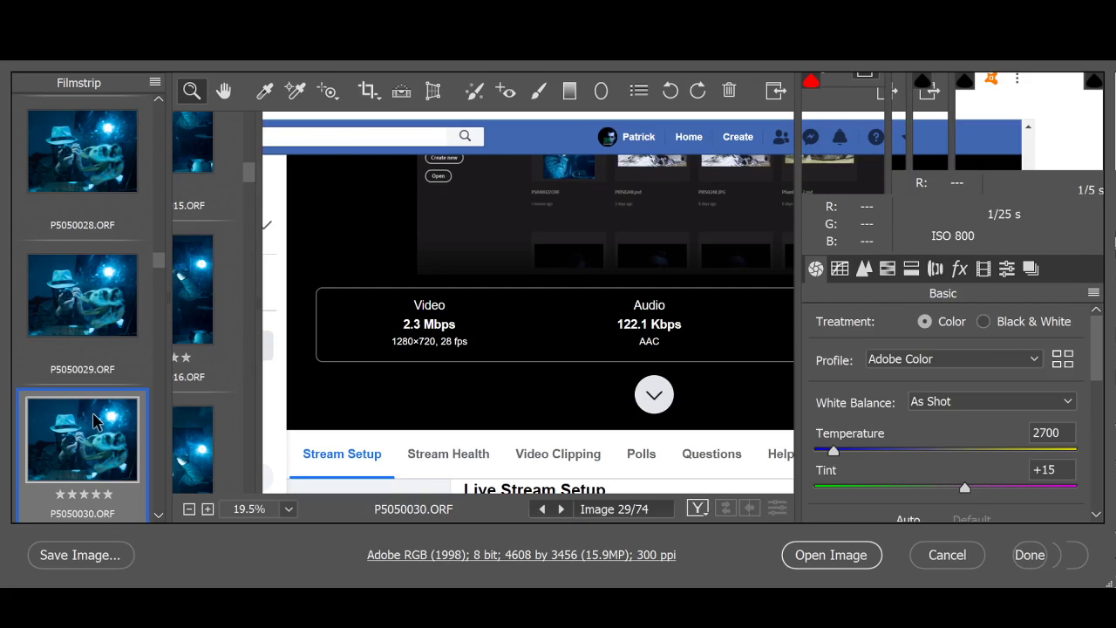
Inspect P5050031.ORF at 33.3% magnification and give it a four-star rating
scroll(96, 419, down, 3)
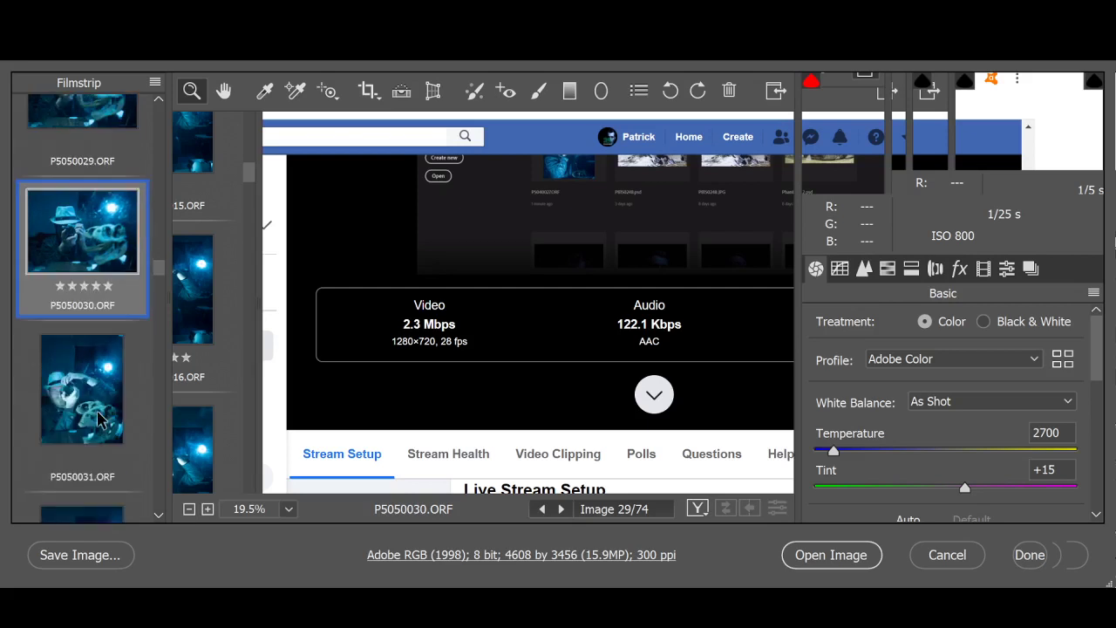
click(75, 370)
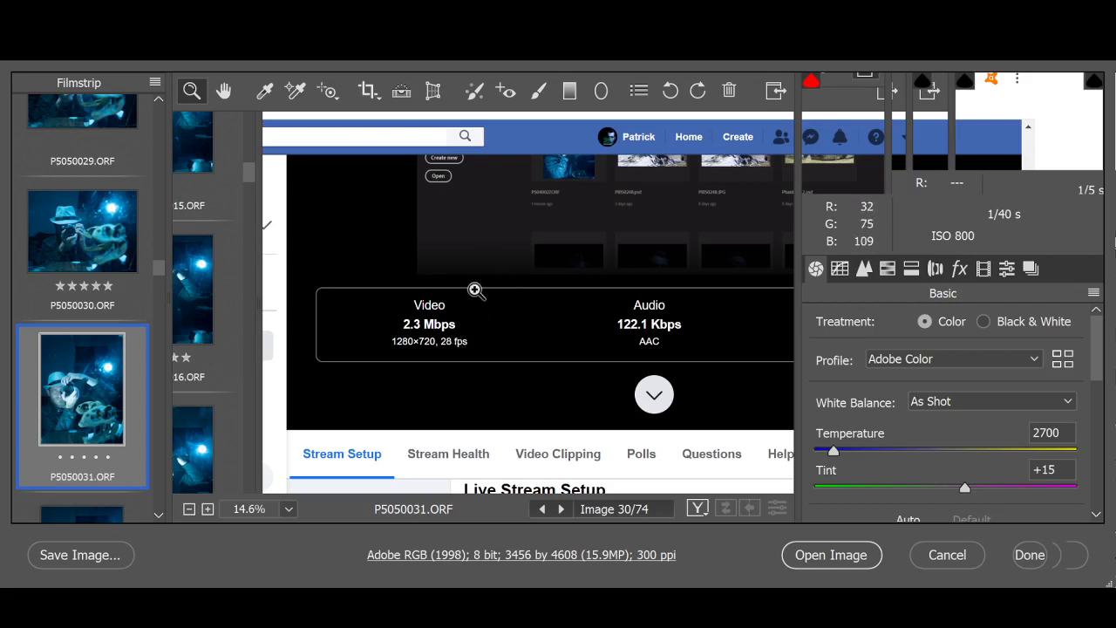
click(419, 306)
click(366, 294)
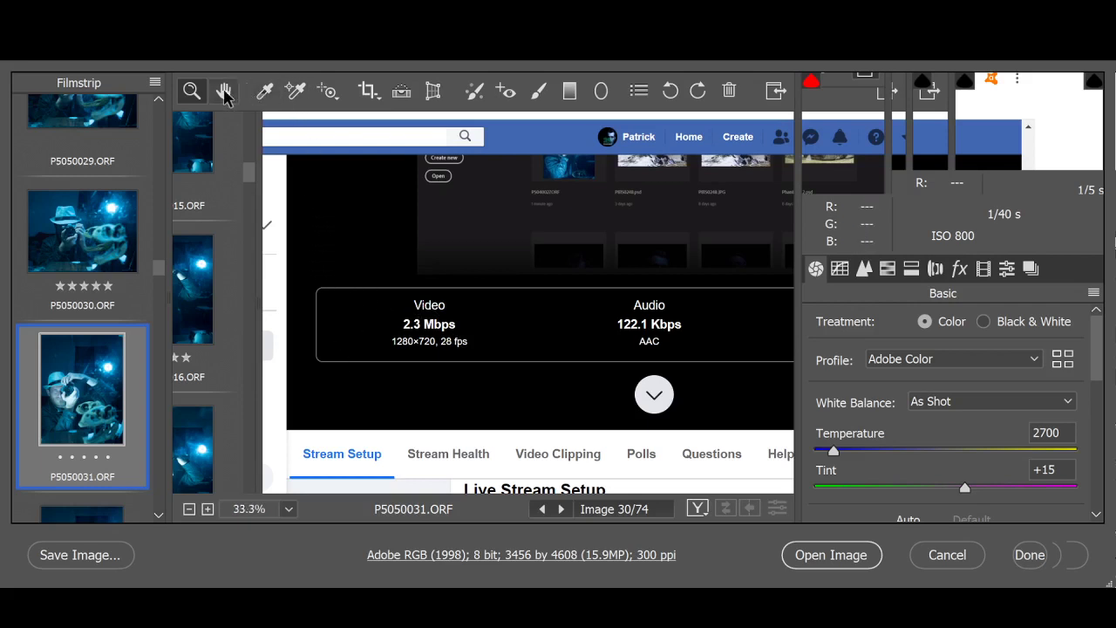
click(224, 94)
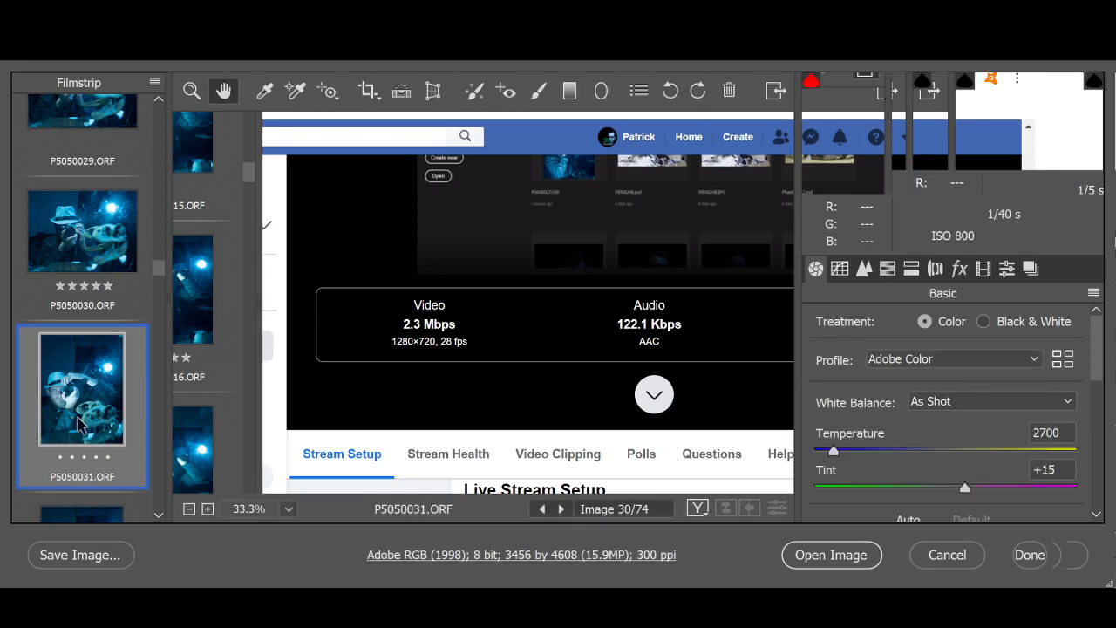
click(97, 457)
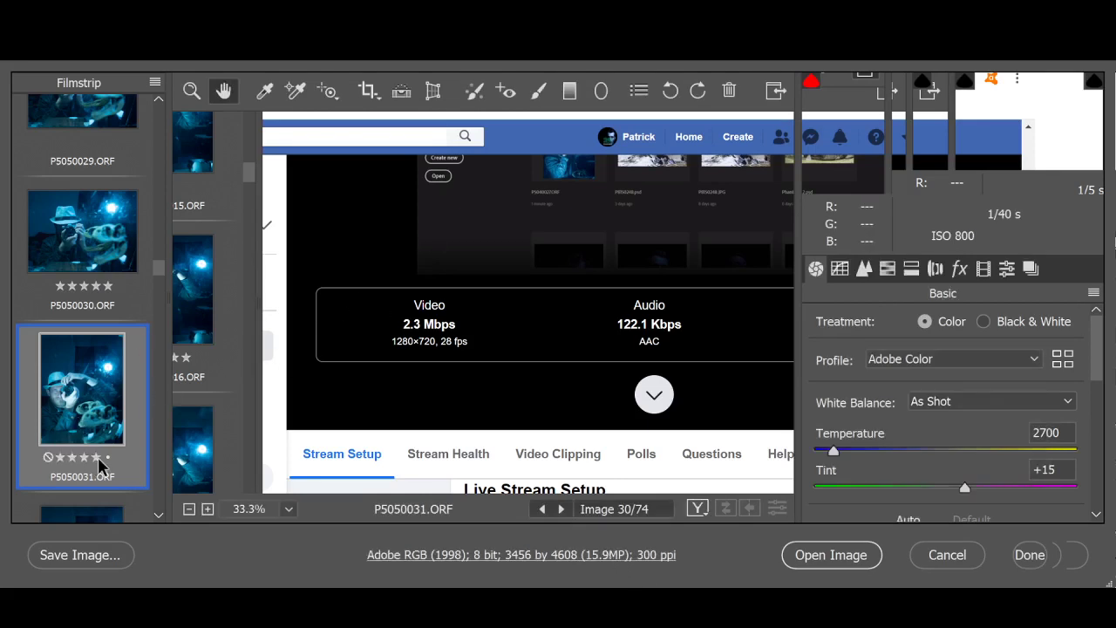
click(660, 555)
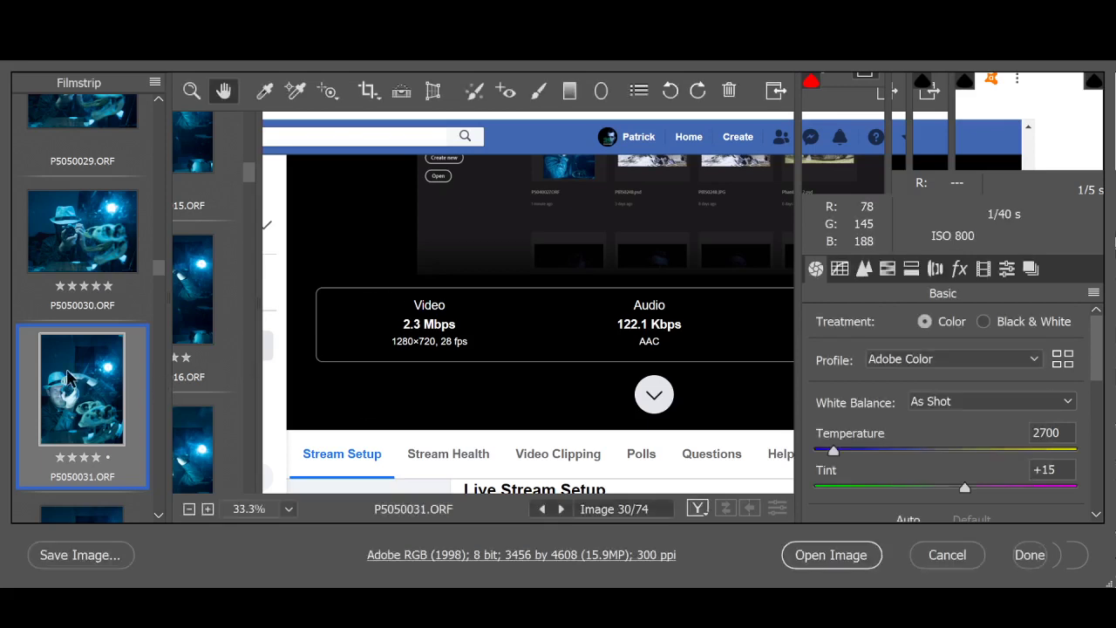
Inspect P5050032.ORF at 50% magnification and give it a four-star rating
scroll(61, 378, down, 2)
scroll(58, 378, down, 1)
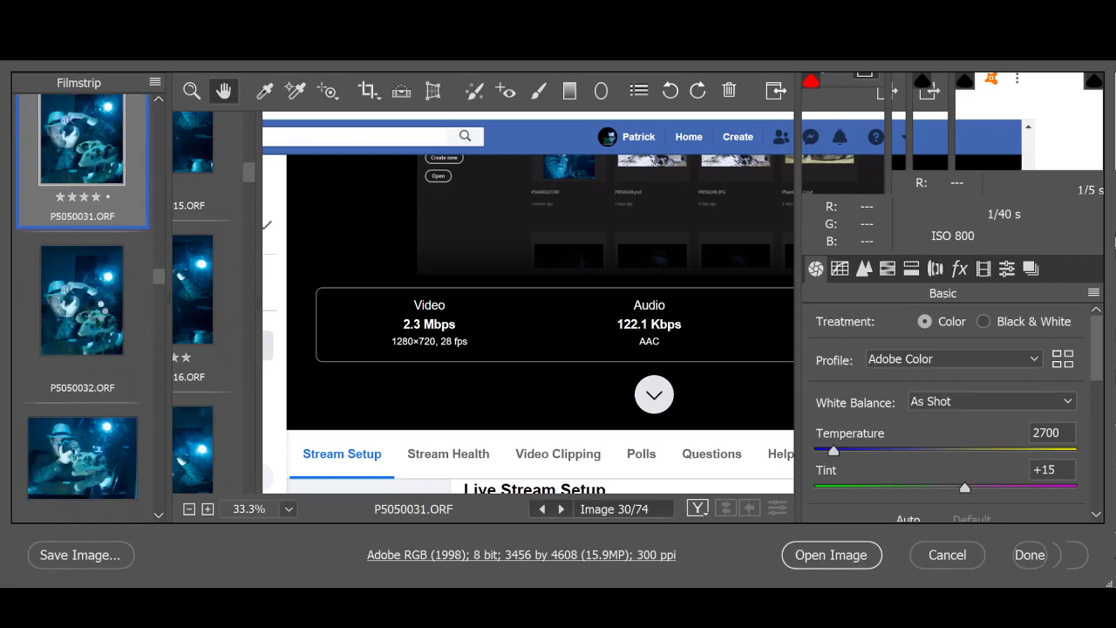
click(98, 319)
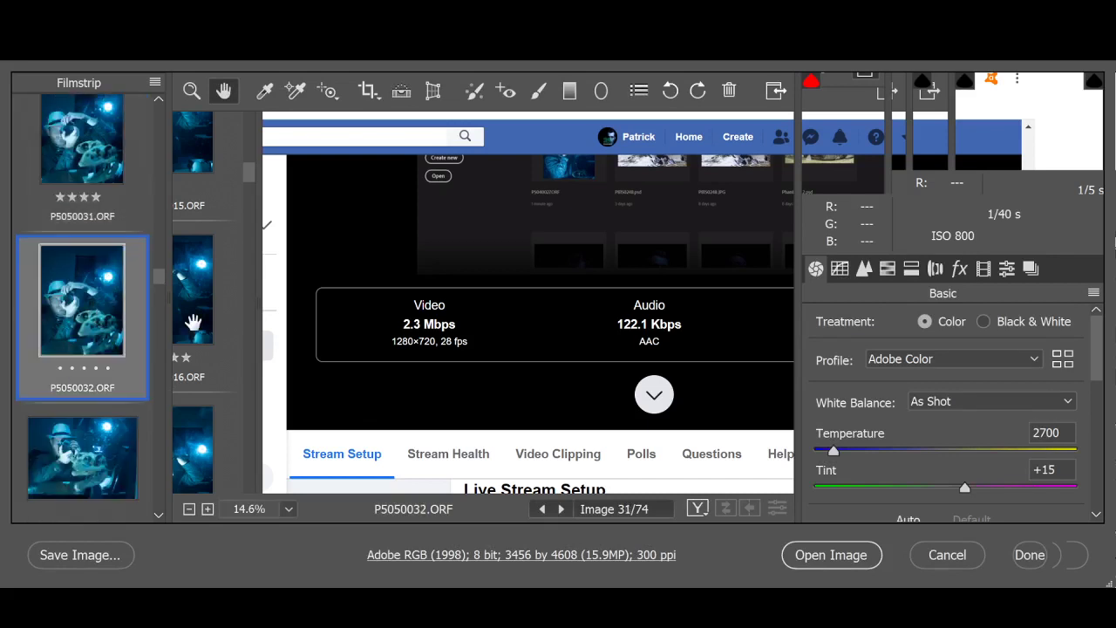
click(193, 91)
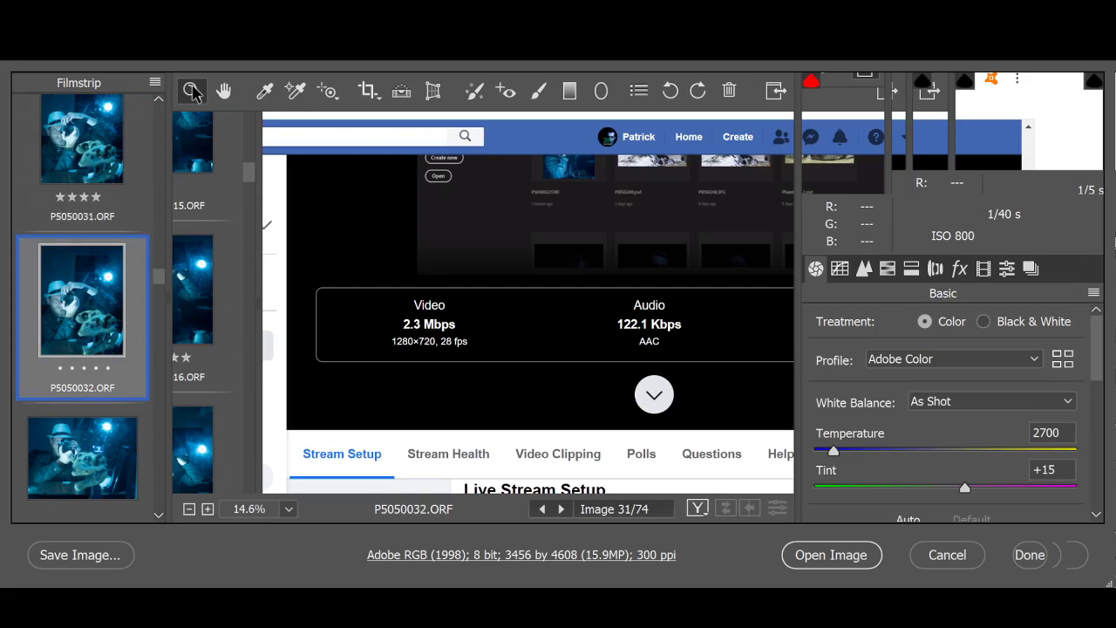
click(223, 93)
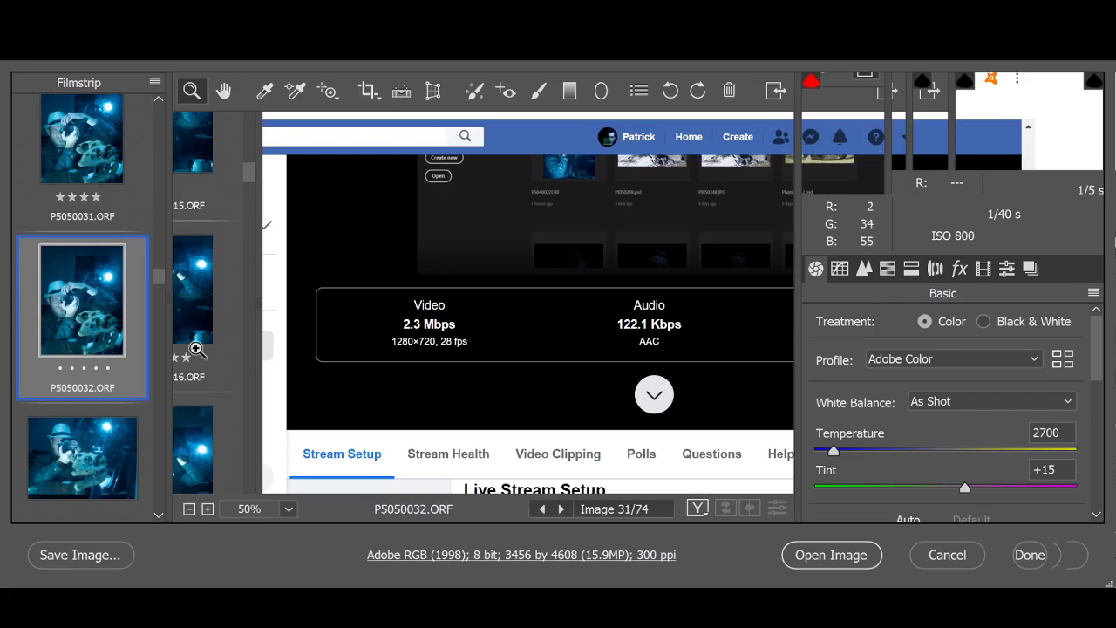
key(h)
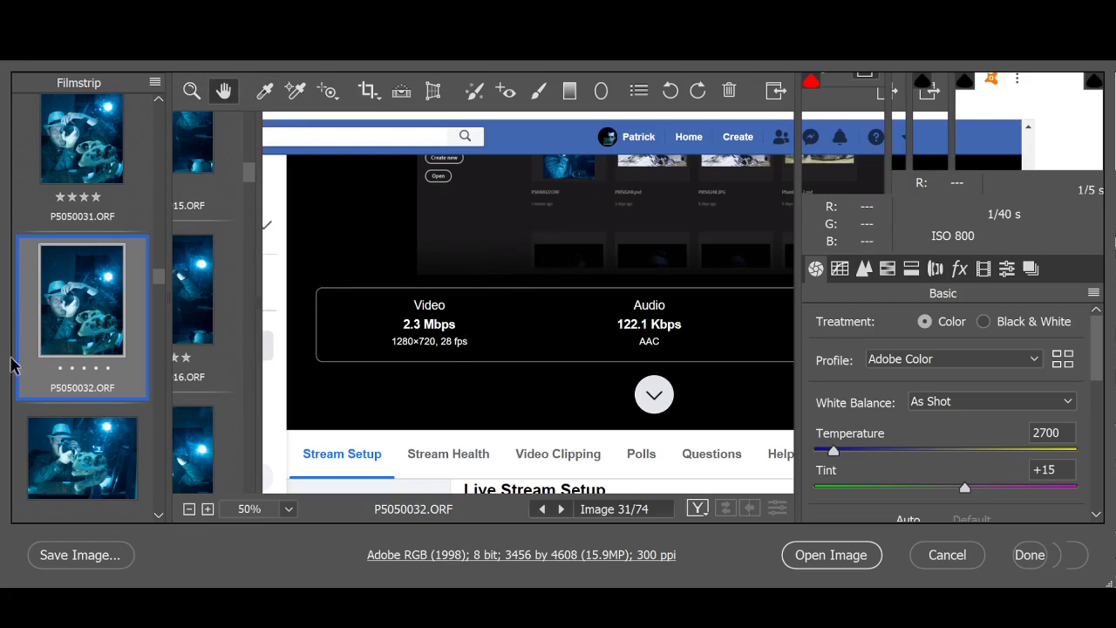
click(92, 367)
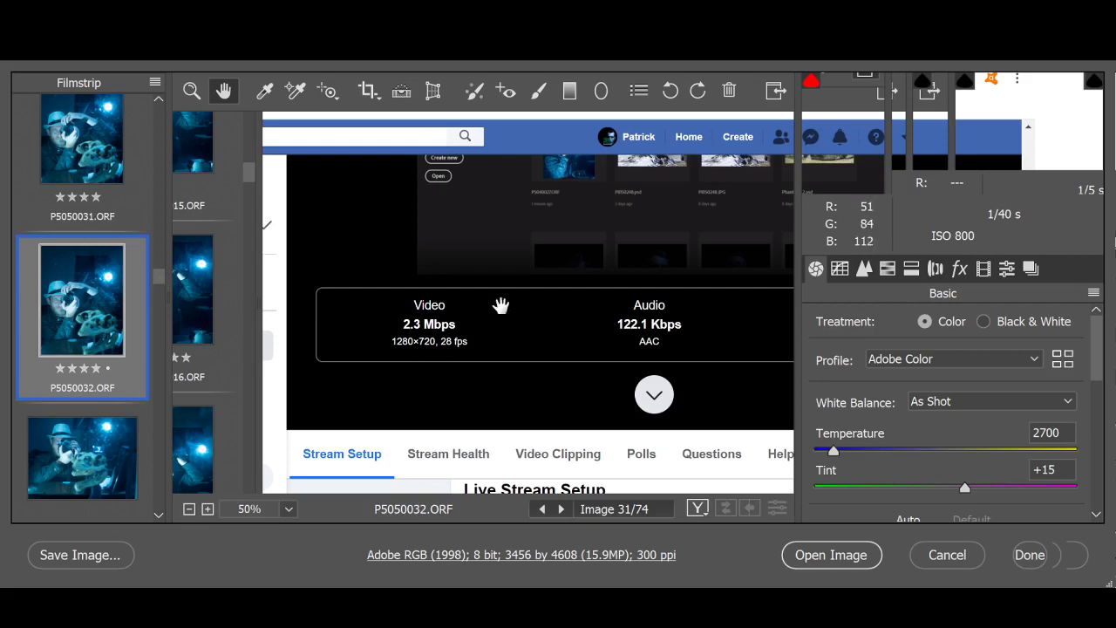
Preview P5050033.ORF and P5050034.ORF, and give P5050035.ORF a five-star rating
click(94, 443)
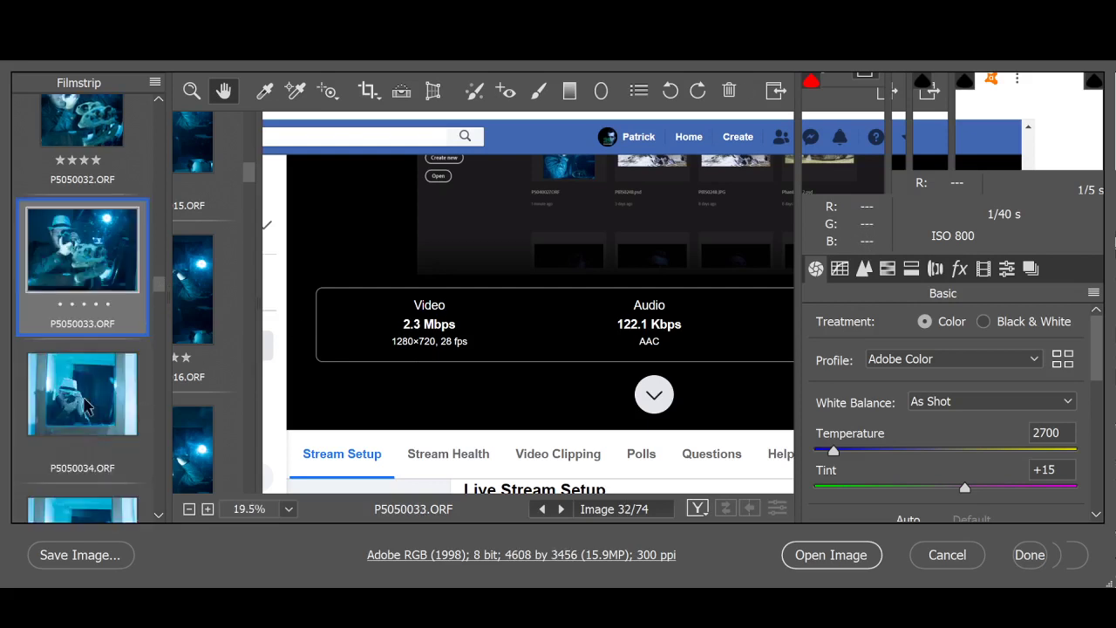
click(85, 397)
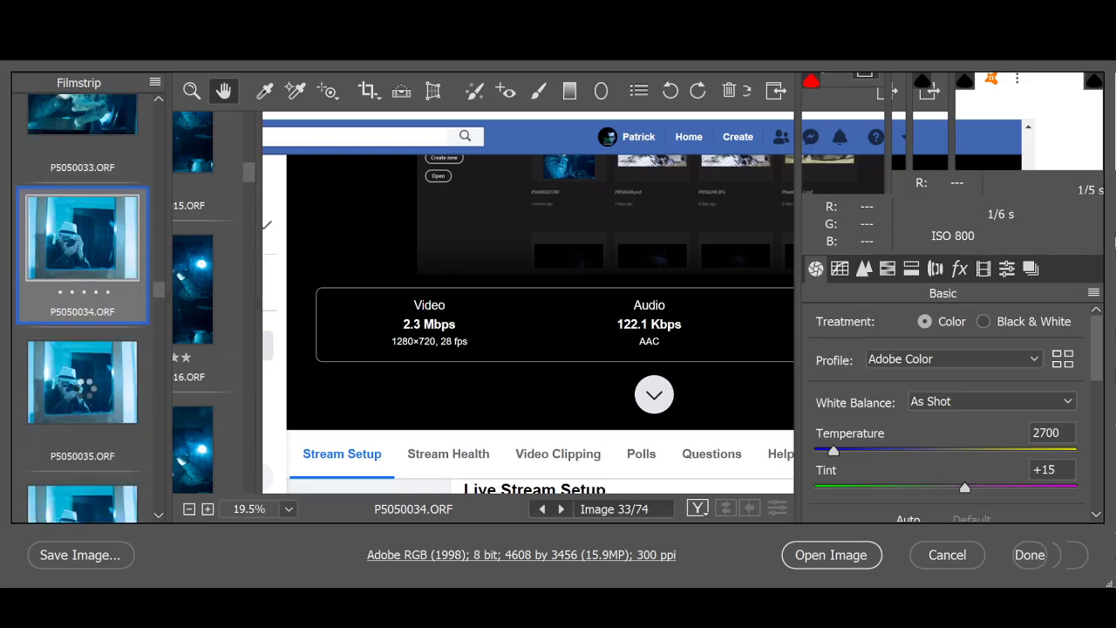
click(84, 386)
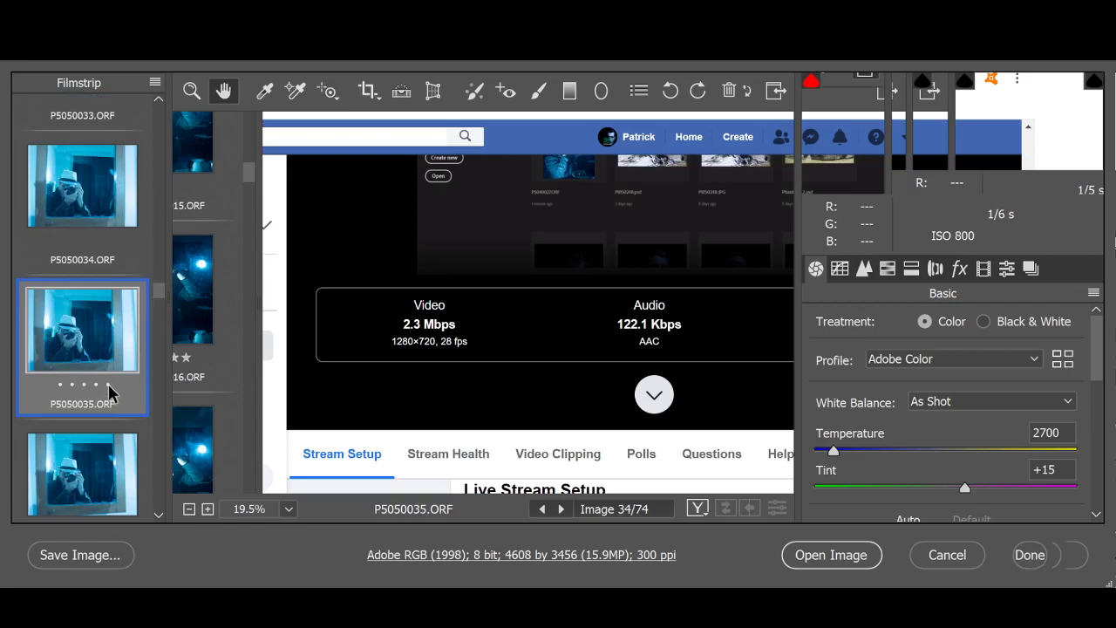
click(108, 383)
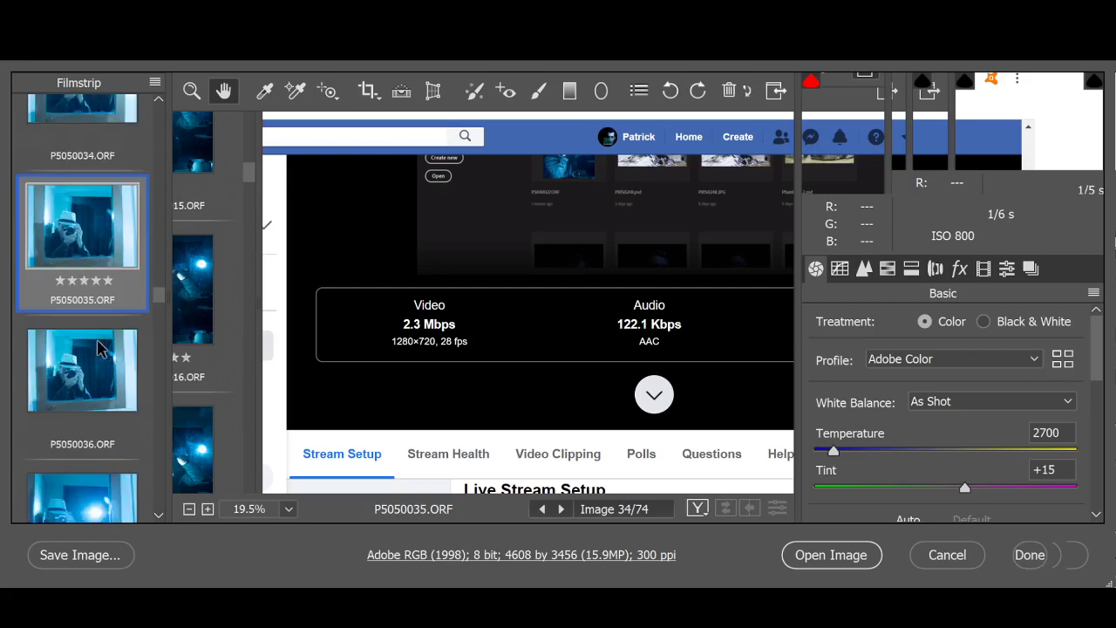
Preview P5050036.ORF, then inspect P5050037.ORF at up to 100% magnification and give it four stars
click(97, 347)
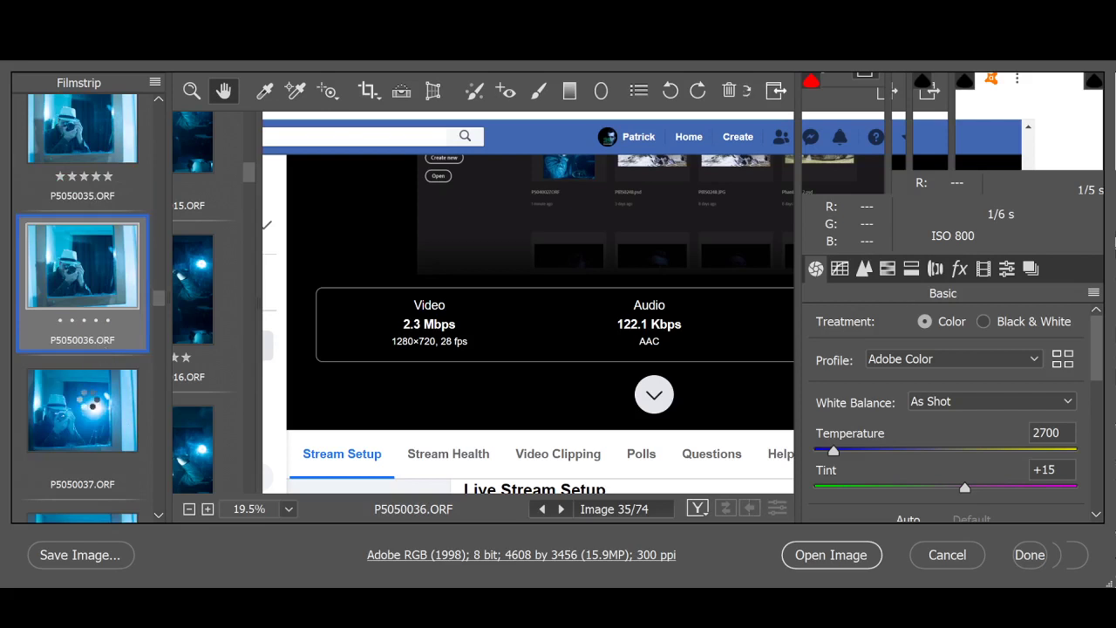
click(86, 397)
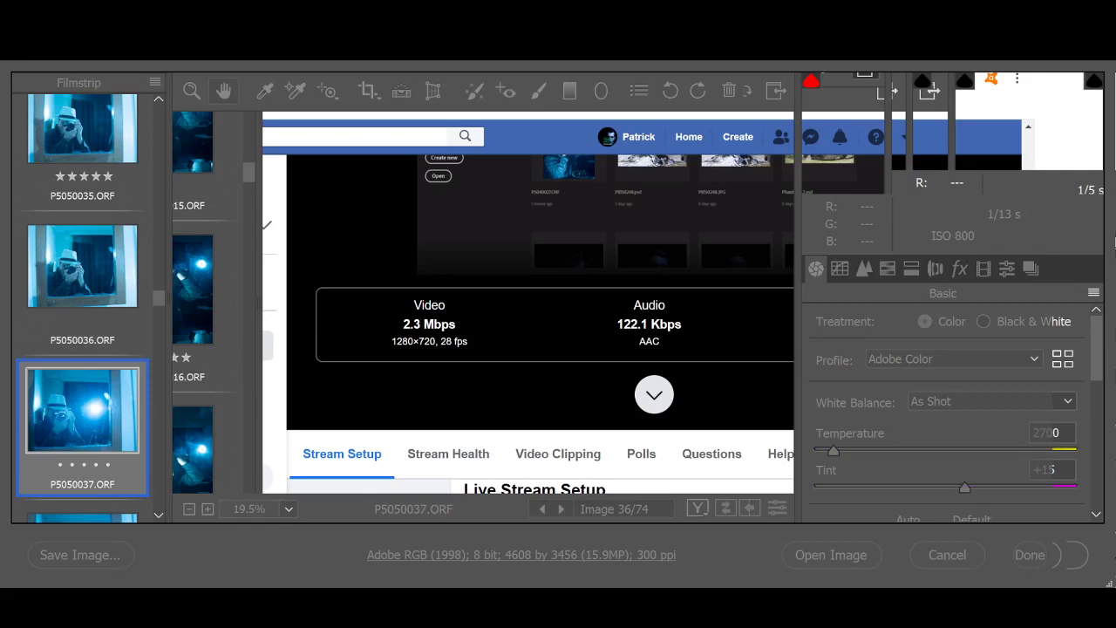
scroll(120, 427, down, 1)
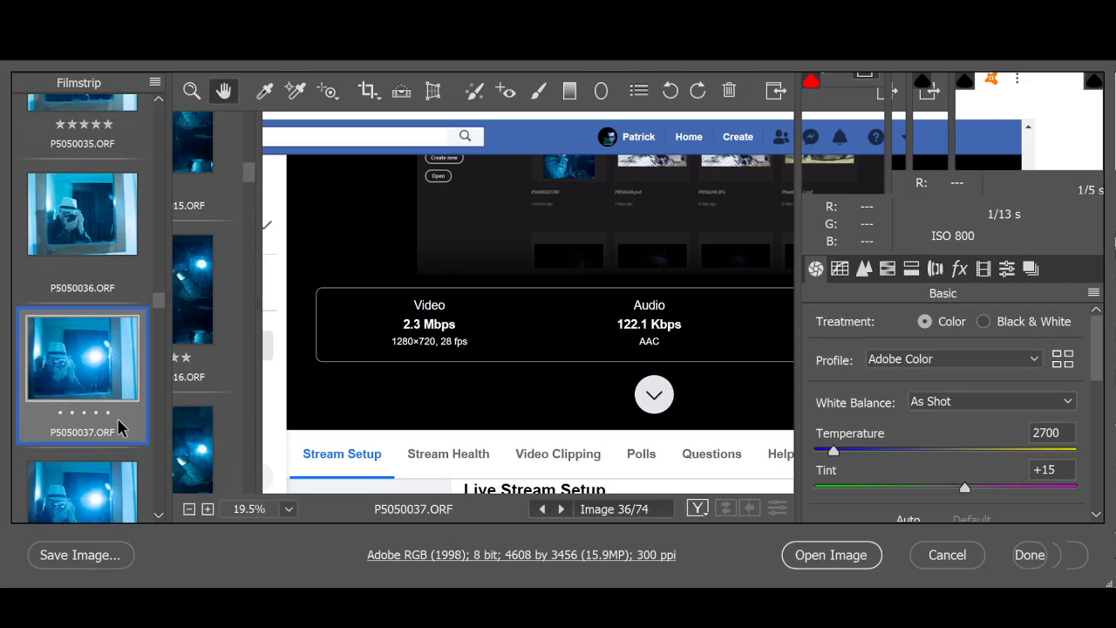
key(z)
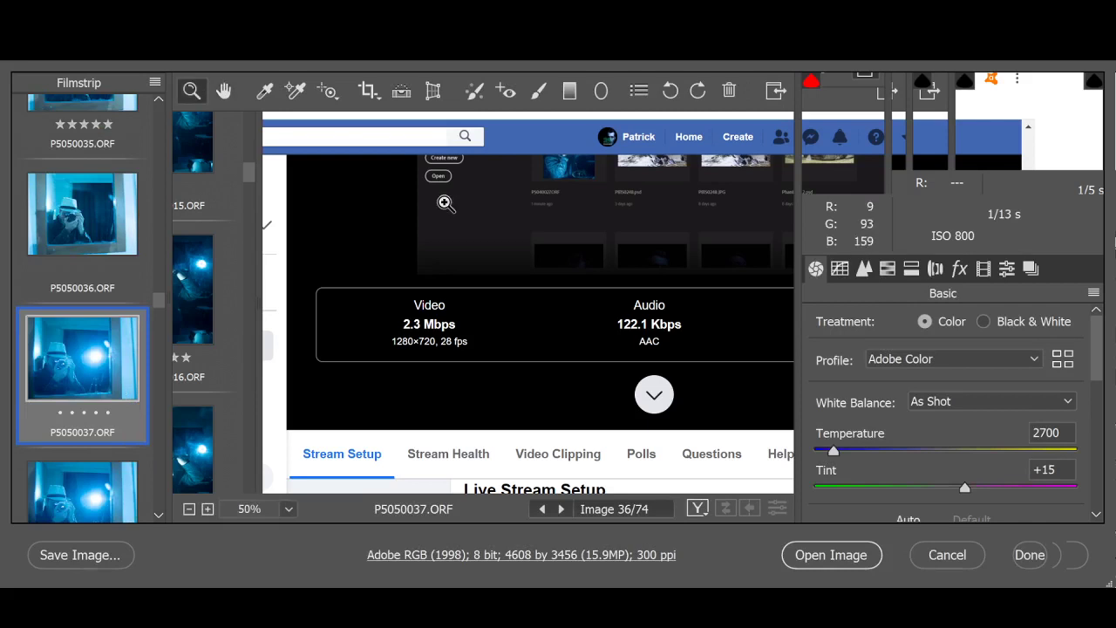
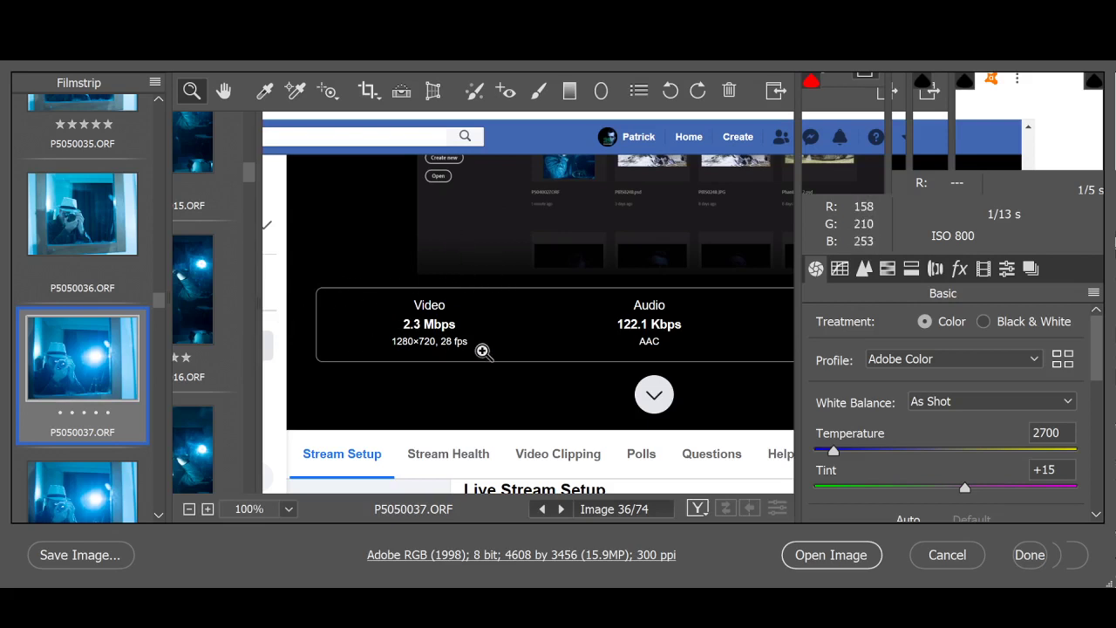
click(96, 413)
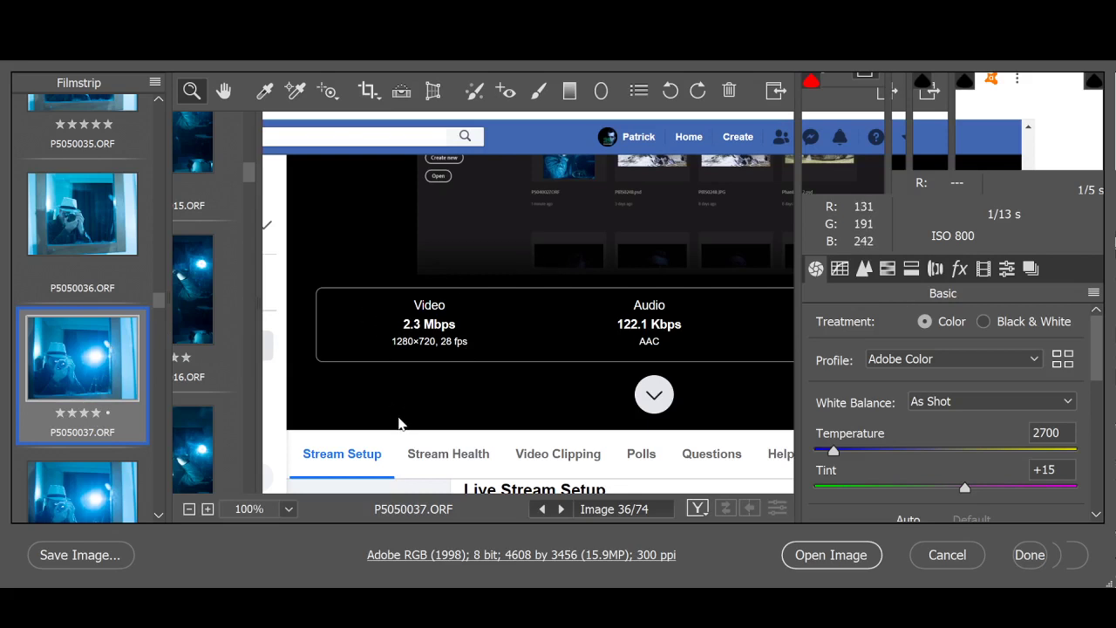
key(ctrl+0)
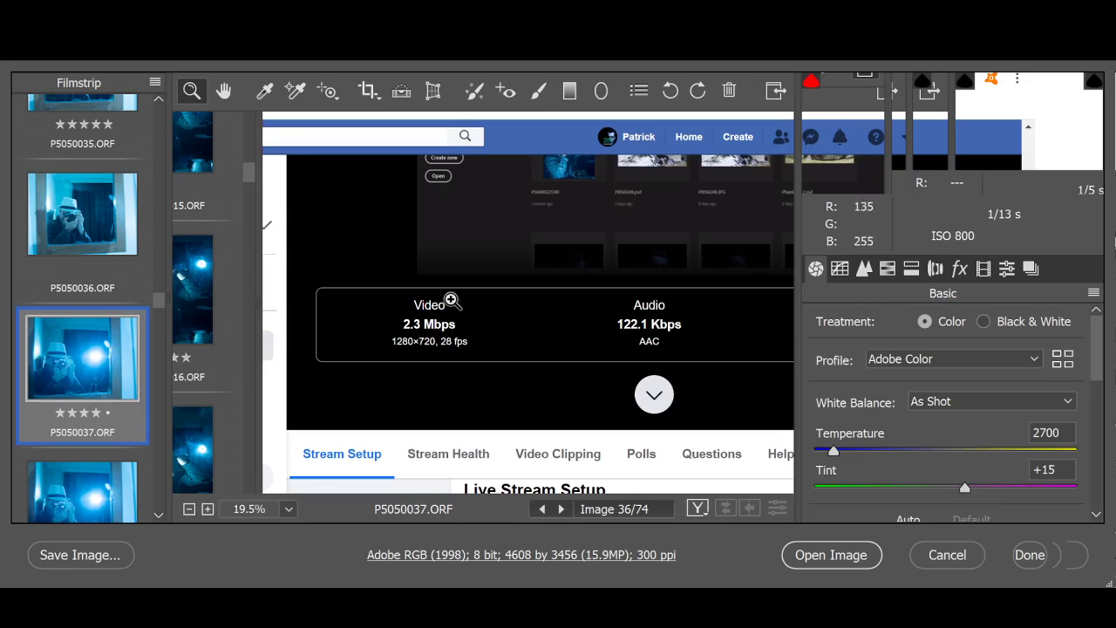
Compare the unrated P5050038.ORF with the similar four-star photo P5050037.ORF
scroll(52, 361, down, 3)
click(102, 360)
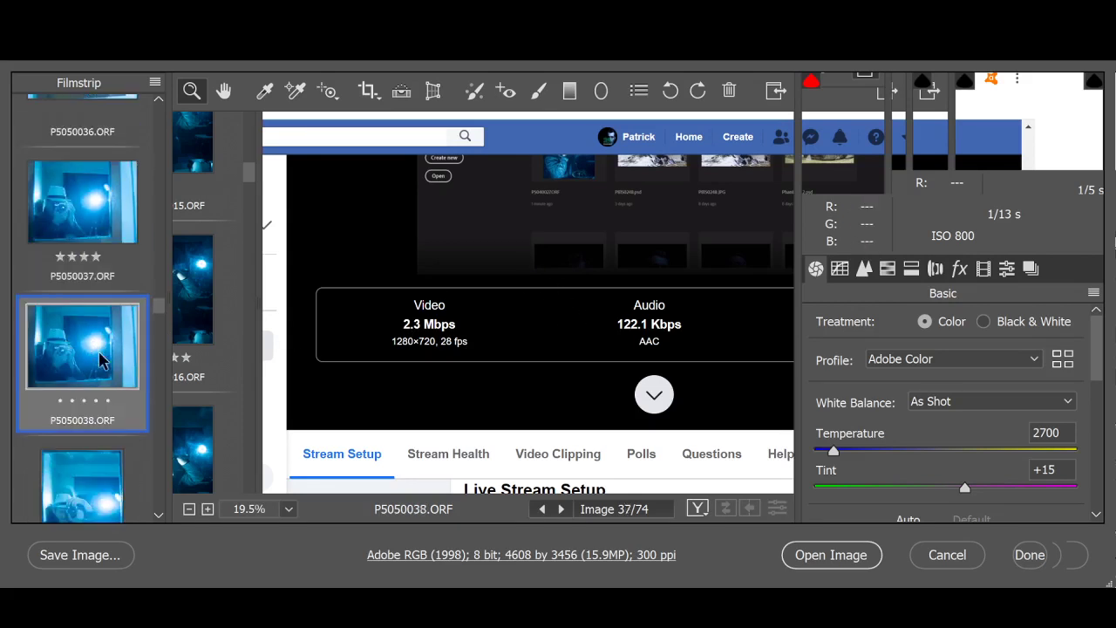
click(70, 209)
click(60, 383)
scroll(60, 379, down, 1)
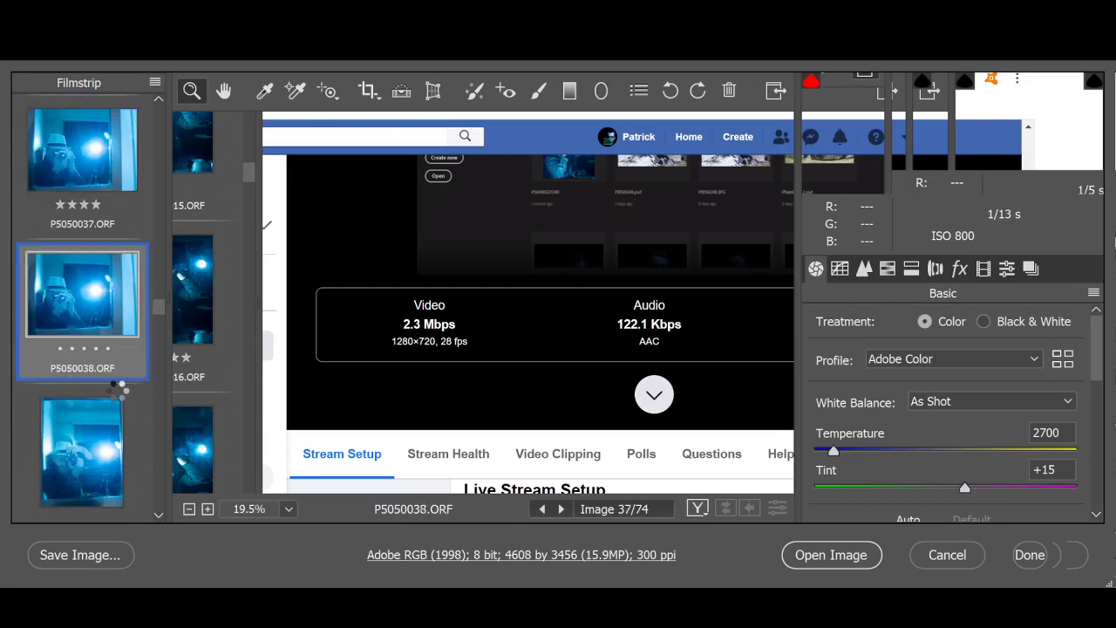
Inspect the portrait-format photo P5050039.ORF at up to 33.3% magnification
click(120, 399)
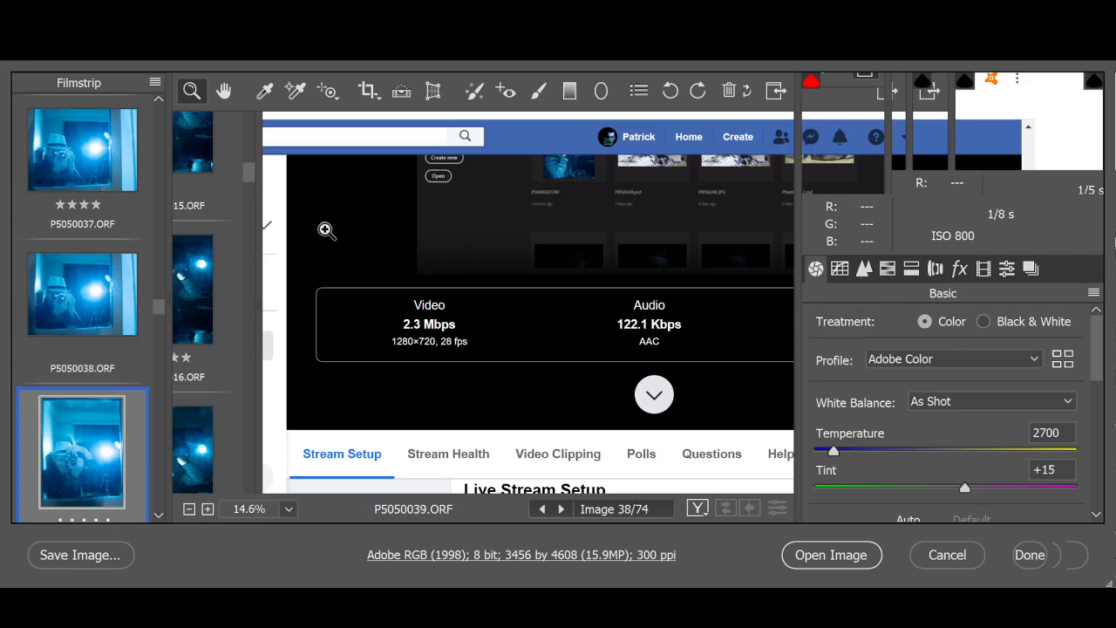
click(444, 365)
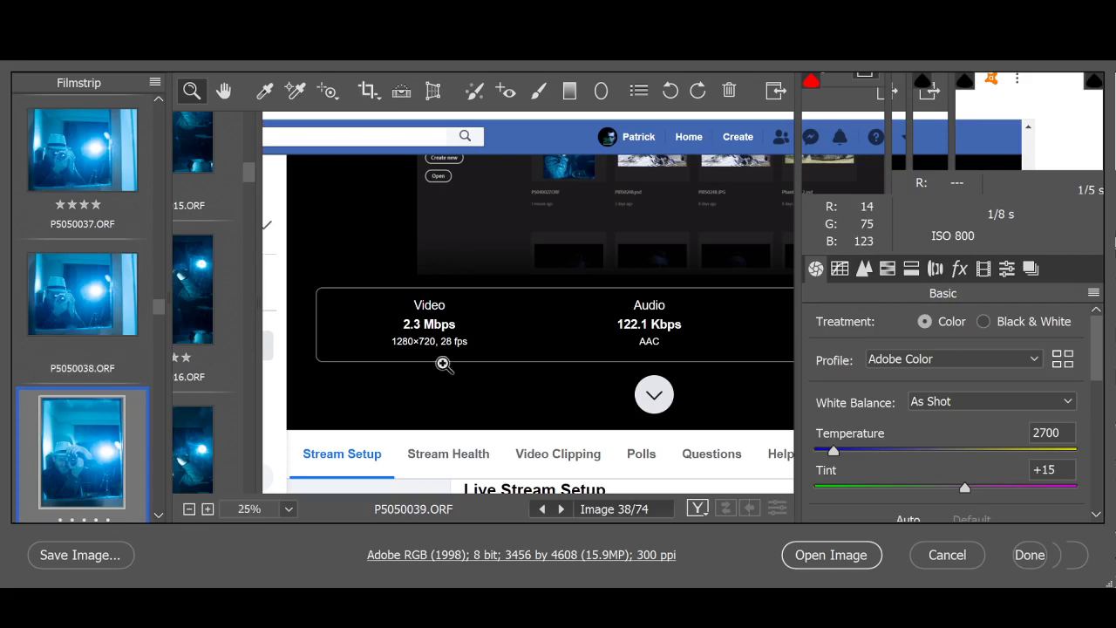
click(390, 215)
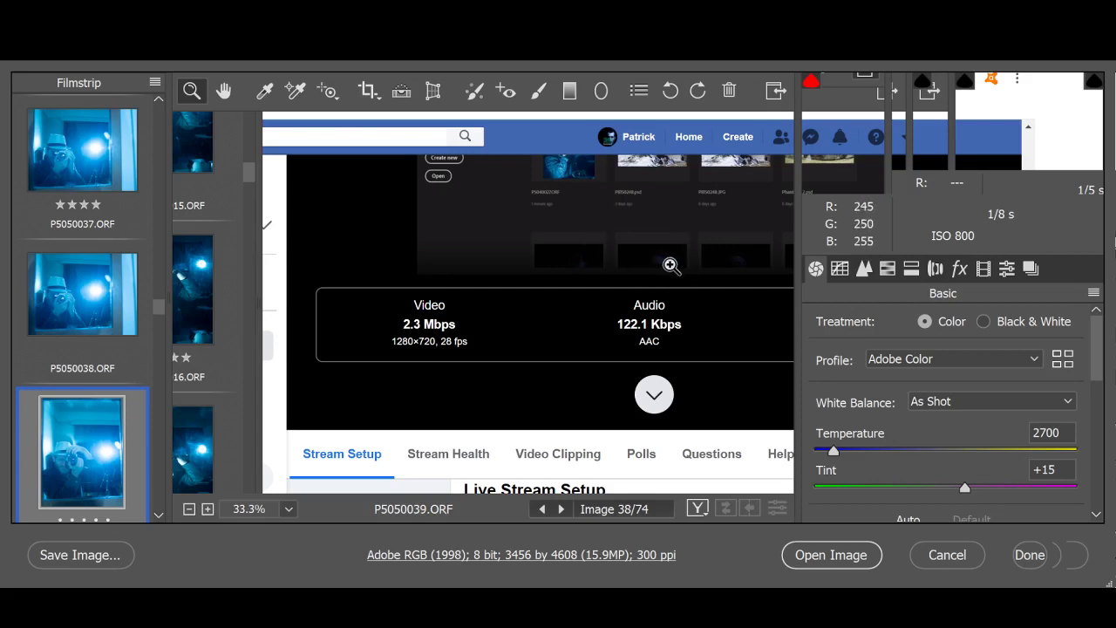
Compare P5050039.ORF, P5050040.ORF and P5050041.ORF, and give P5050040.ORF a four-star rating
scroll(63, 445, down, 2)
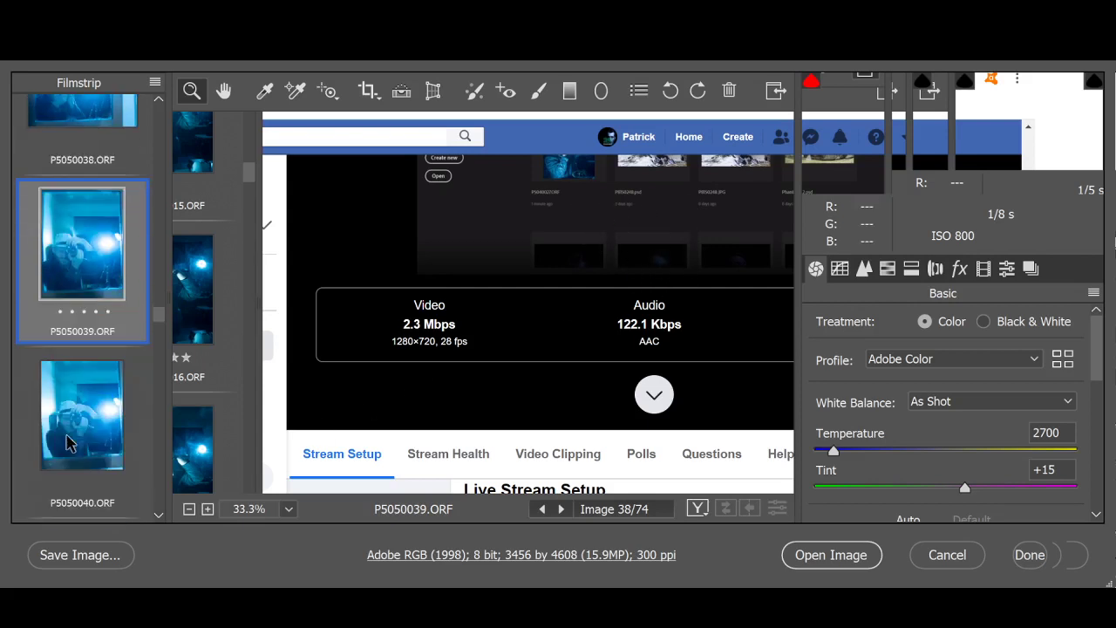
click(92, 418)
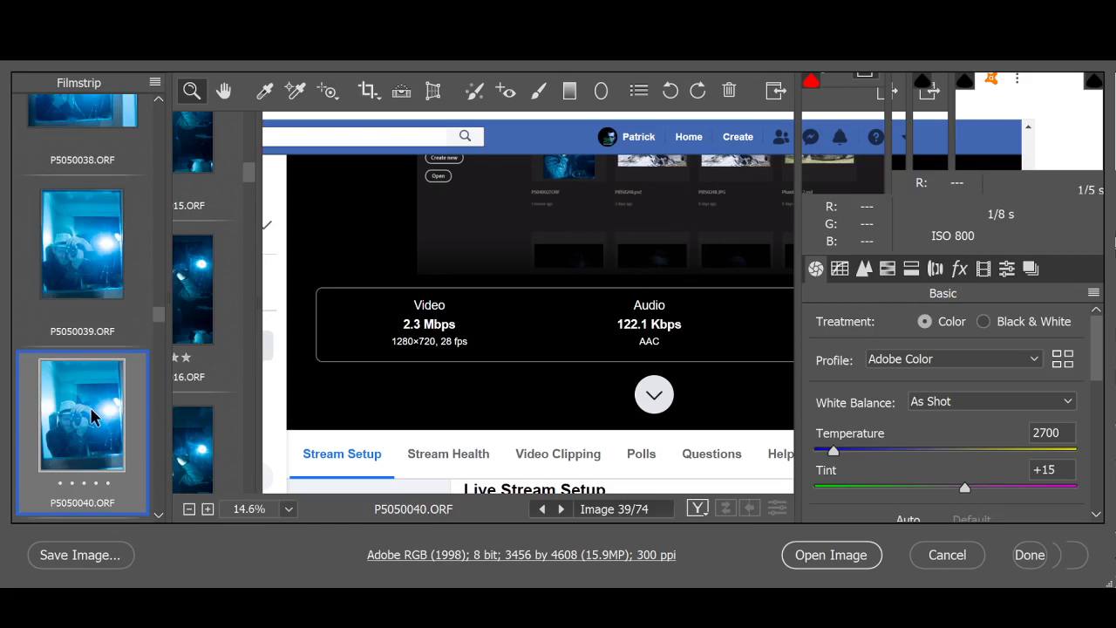
click(92, 272)
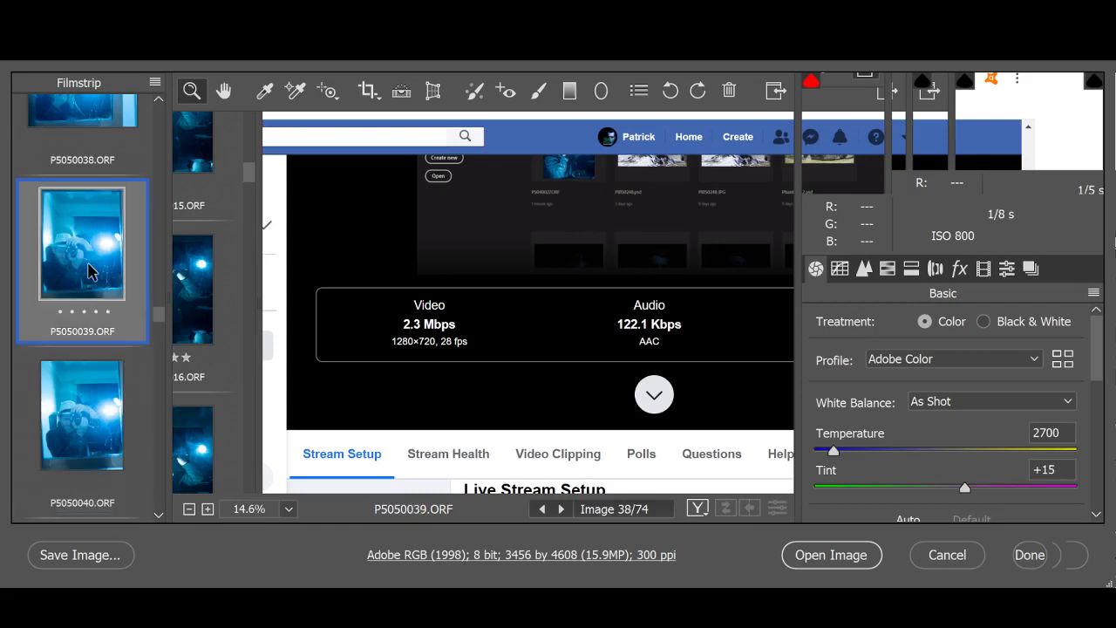
click(73, 415)
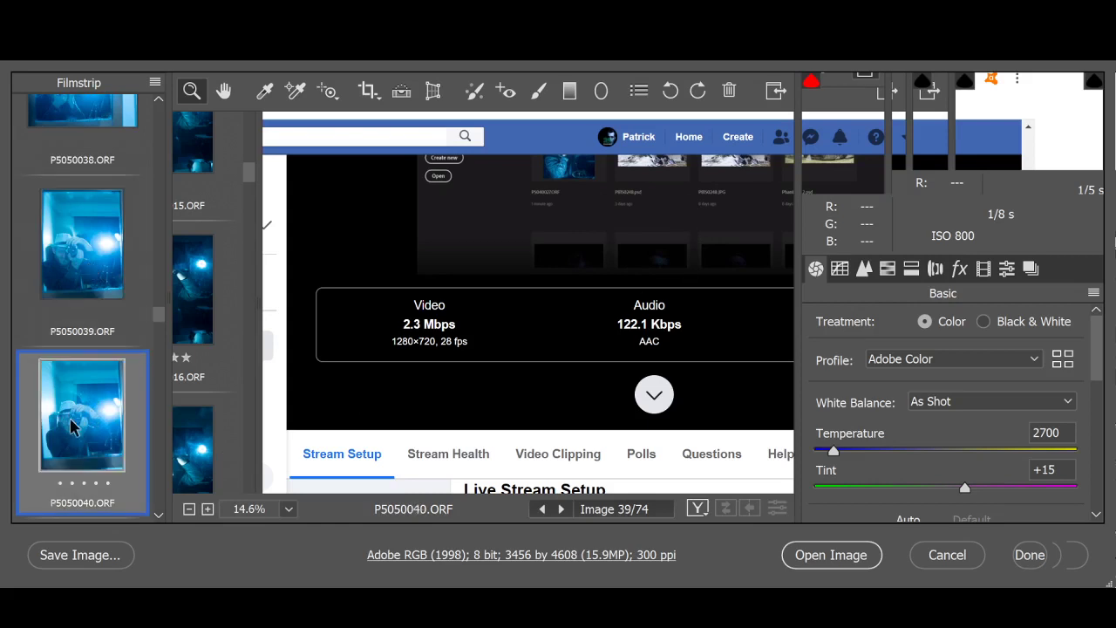
scroll(71, 426, down, 2)
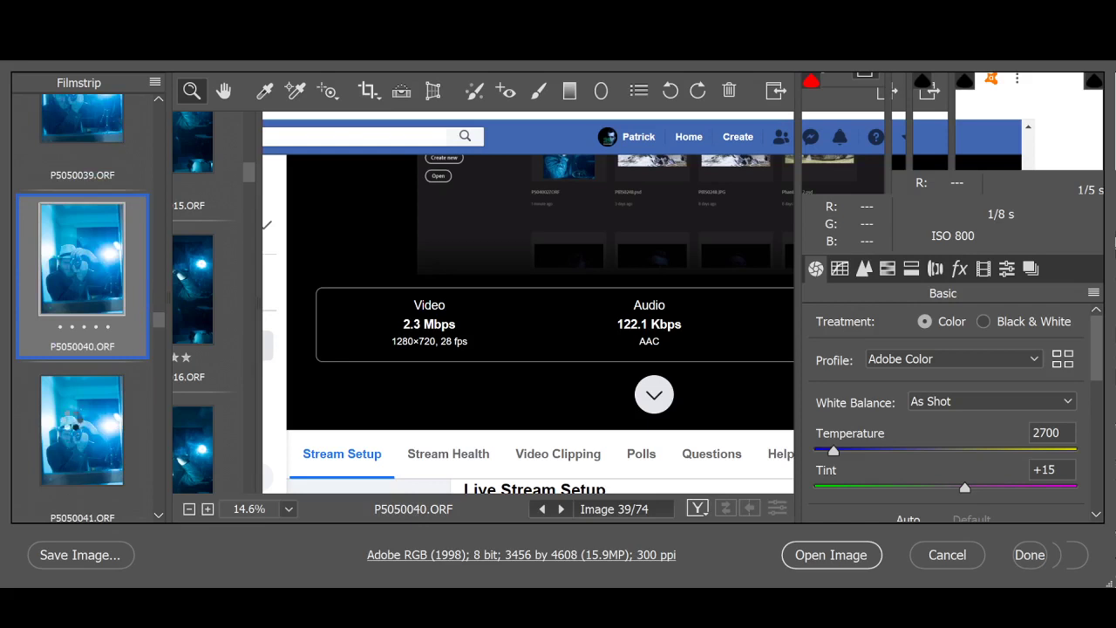
click(73, 427)
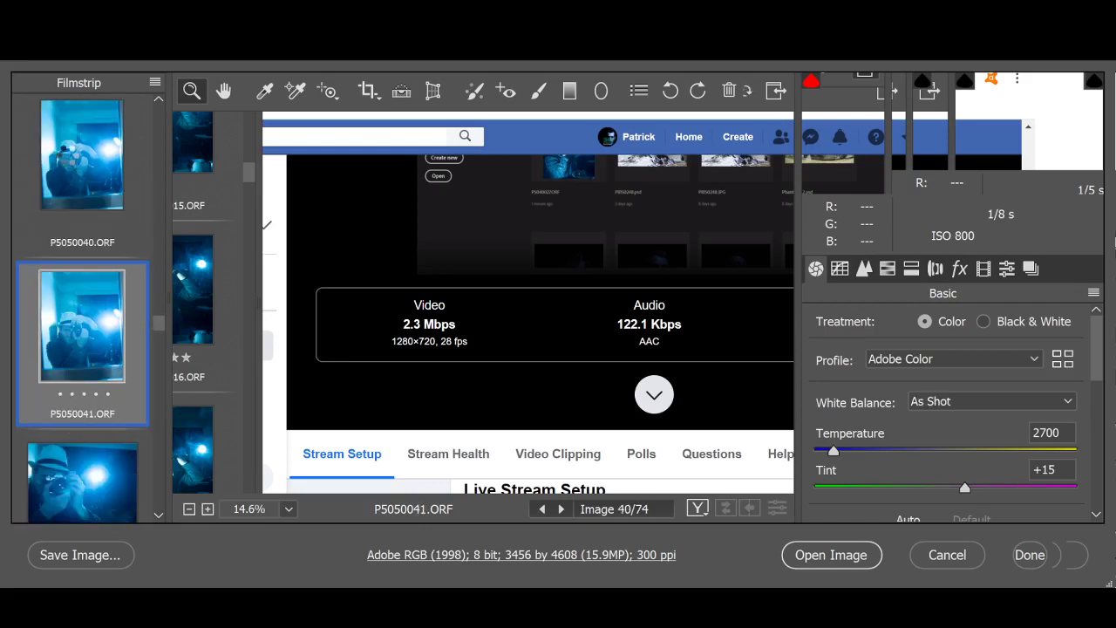
key(Up)
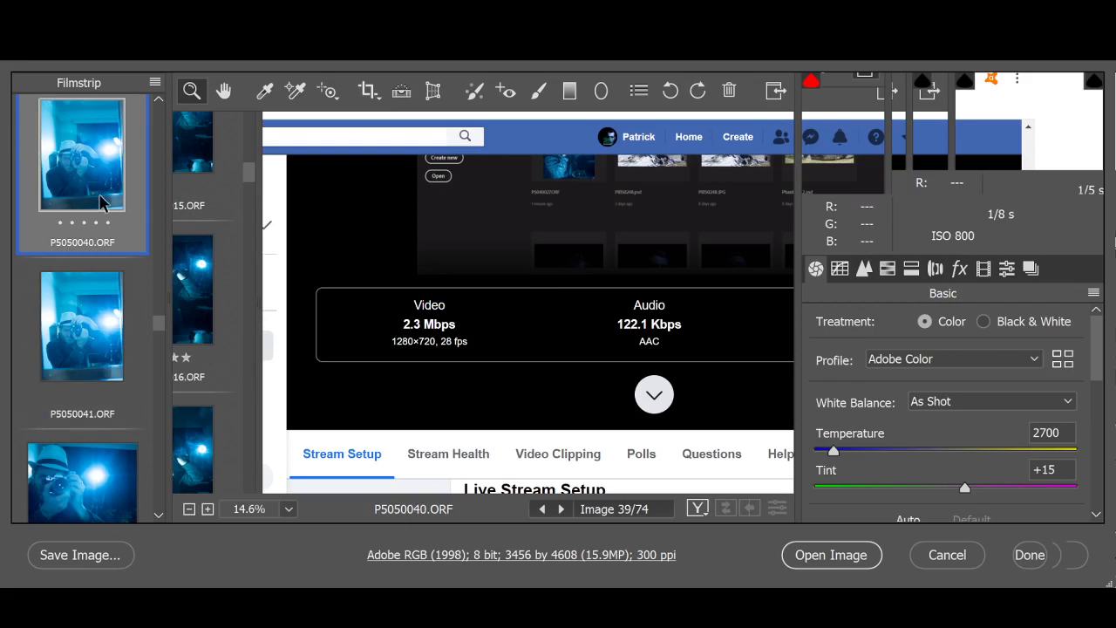
click(96, 223)
Compare P5050042.ORF with P5050043.ORF and give P5050042.ORF a four-star rating
scroll(83, 425, down, 2)
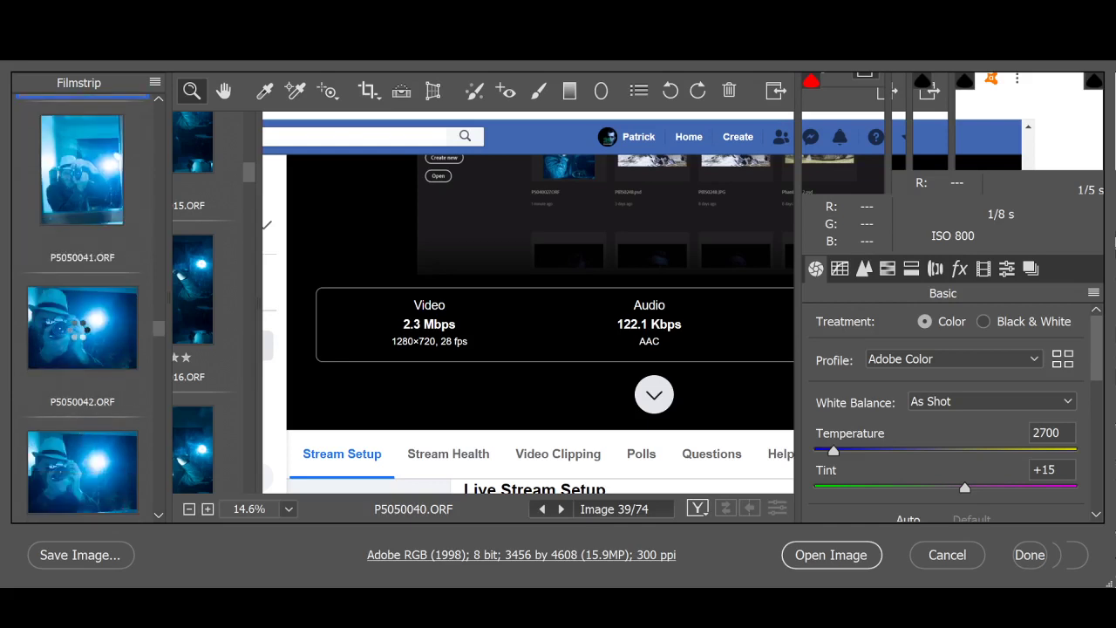
click(144, 340)
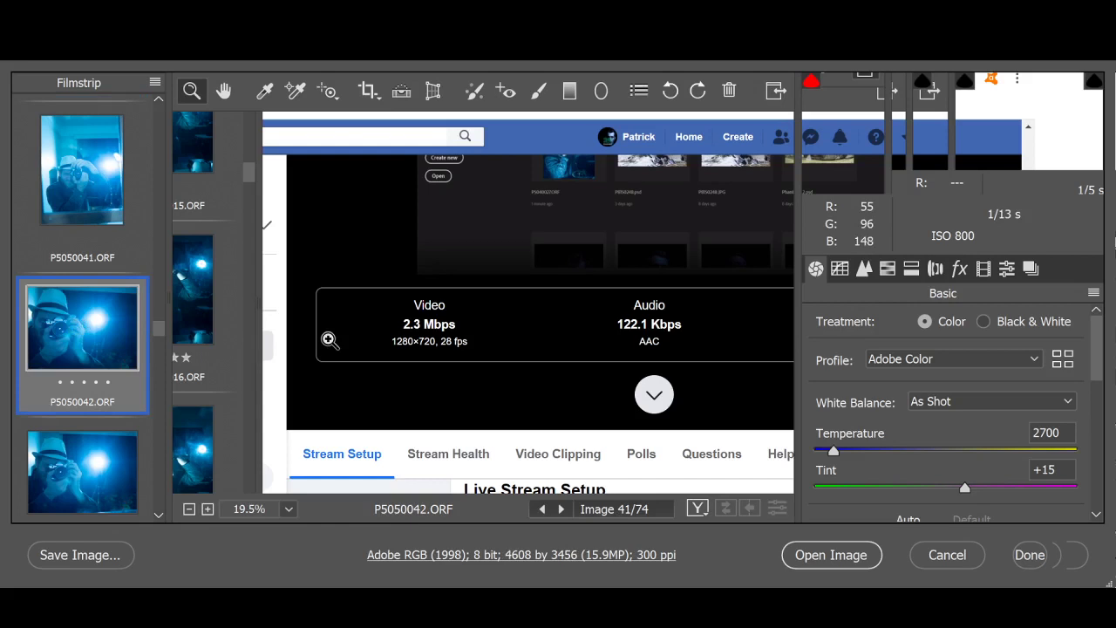
click(63, 497)
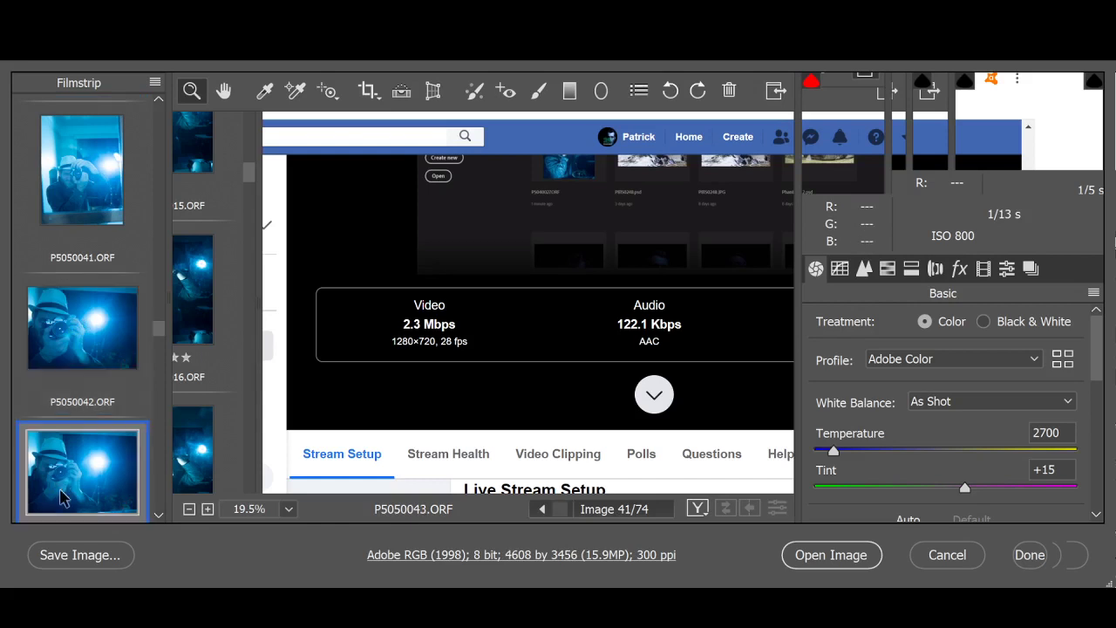
click(90, 383)
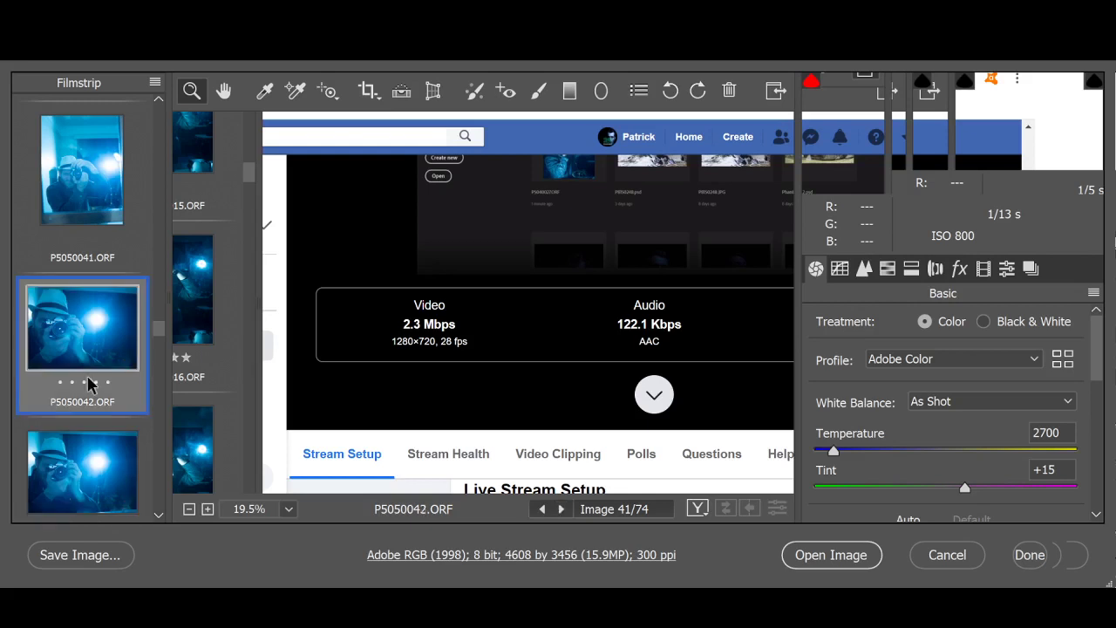
click(94, 381)
Compare P5050043.ORF with P5050044.ORF, and give P5050044.ORF and P5050045.ORF four-star ratings
scroll(87, 375, down, 3)
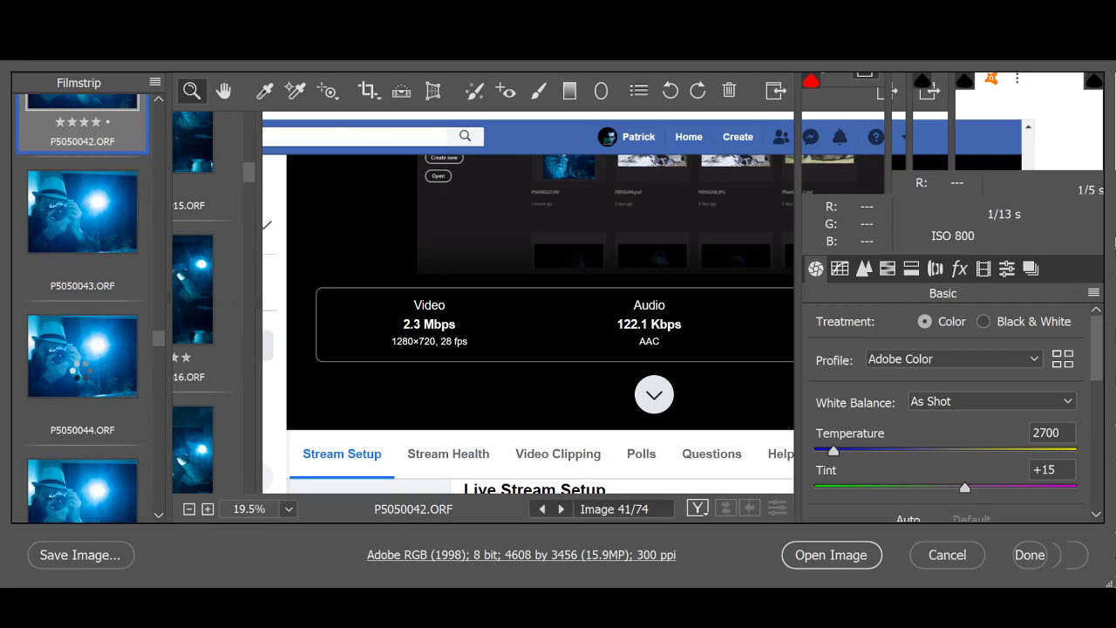
click(81, 370)
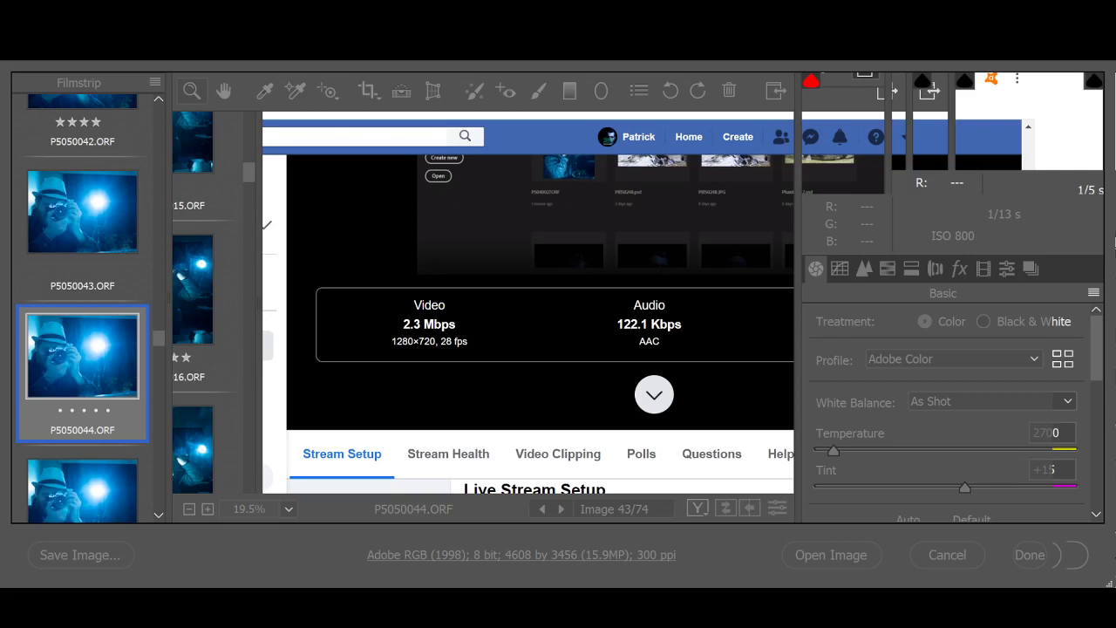
key(Up)
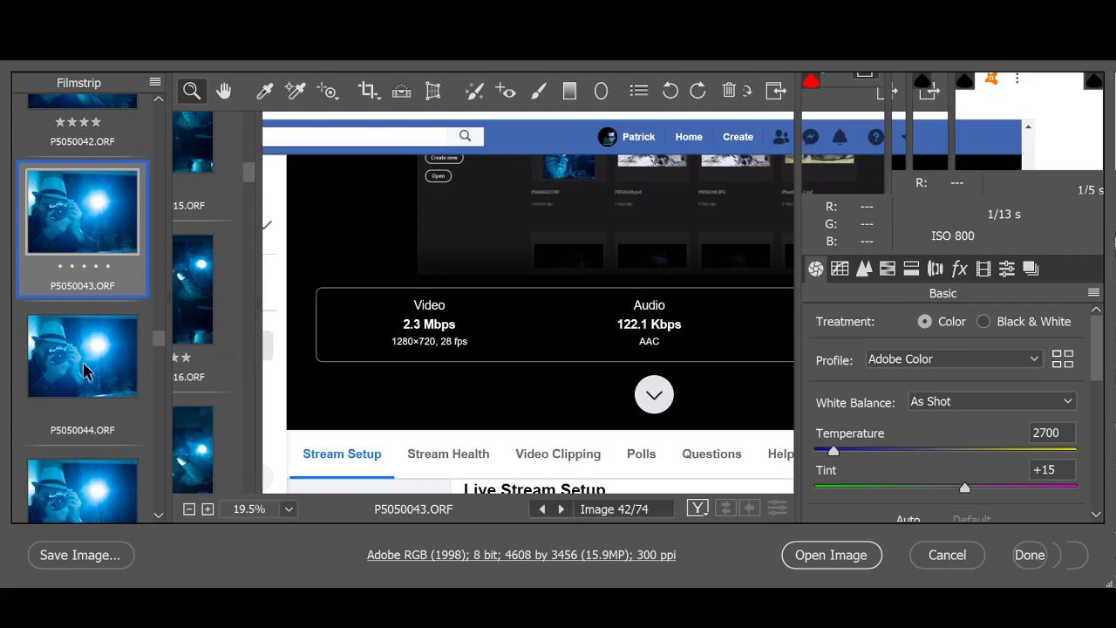
click(96, 409)
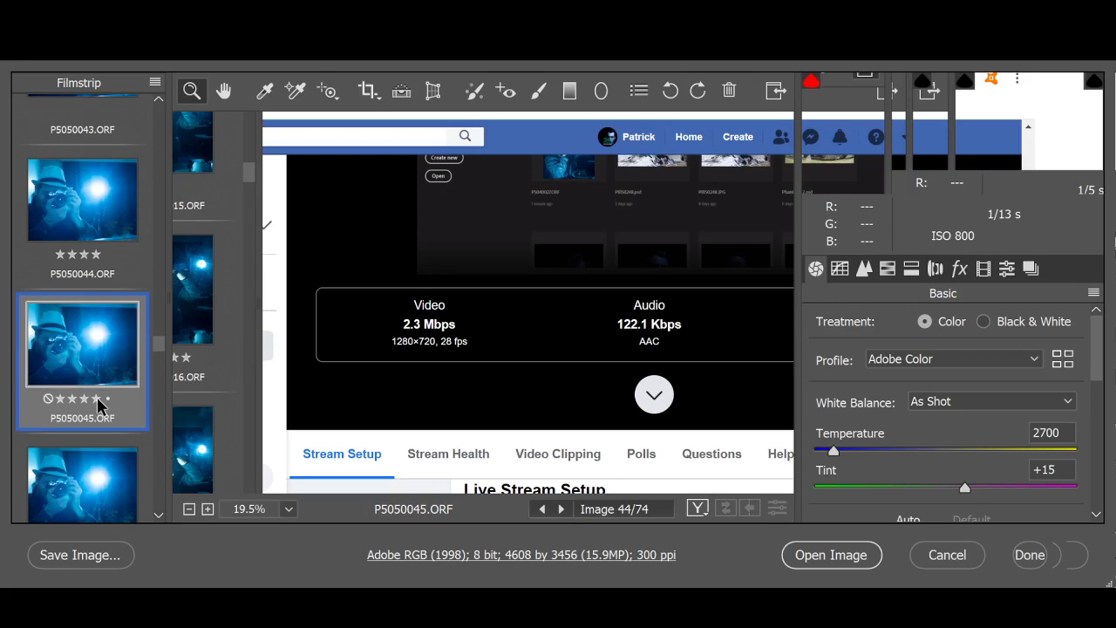
Inspect P5050045.ORF at 50%, compare it with P5050046.ORF, and move the four-star rating from P5050045.ORF to P5050046.ORF
click(419, 277)
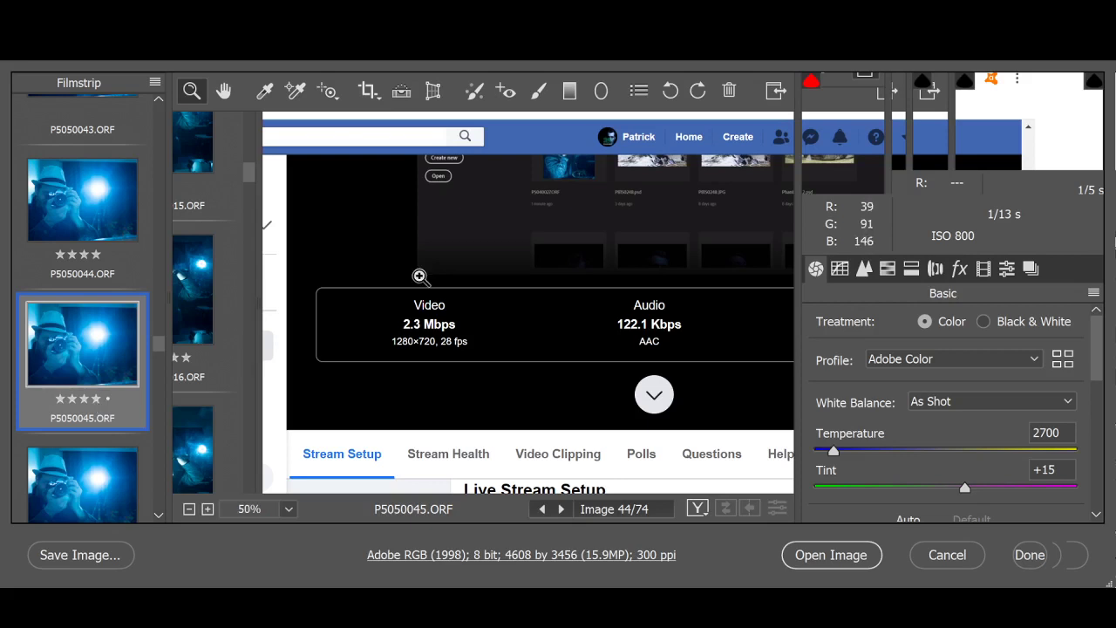
alt+click(325, 395)
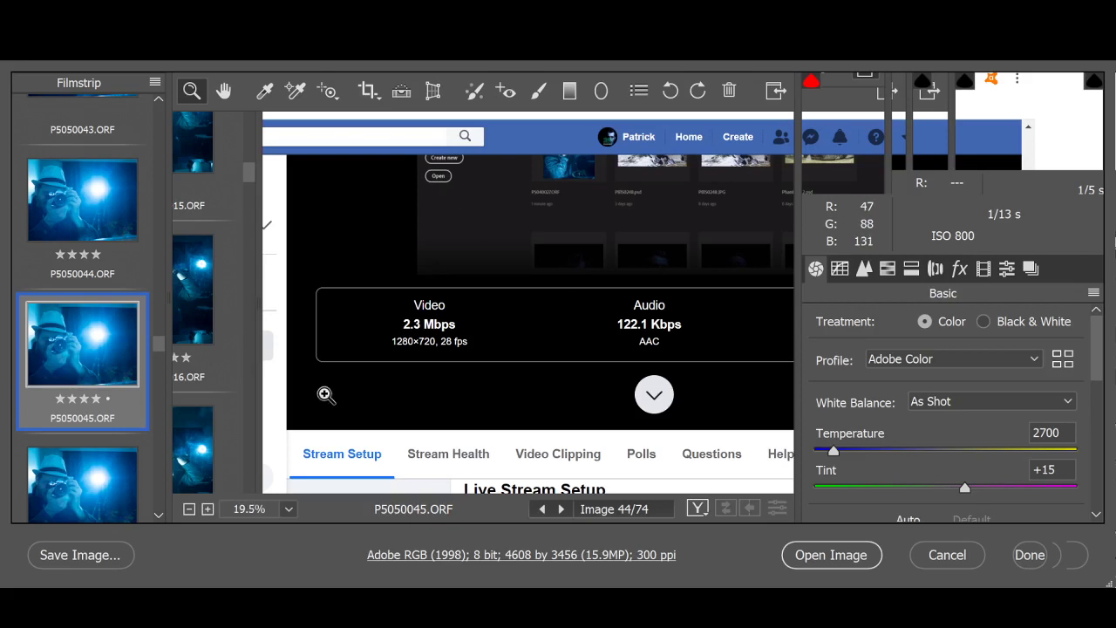
scroll(110, 380, down, 1)
click(84, 428)
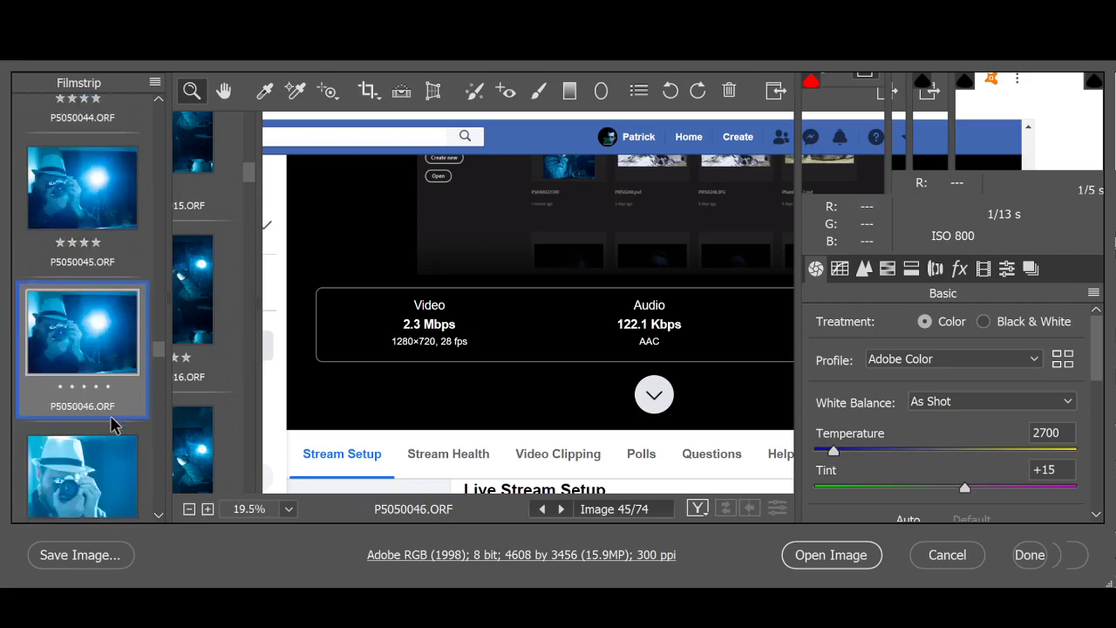
click(83, 200)
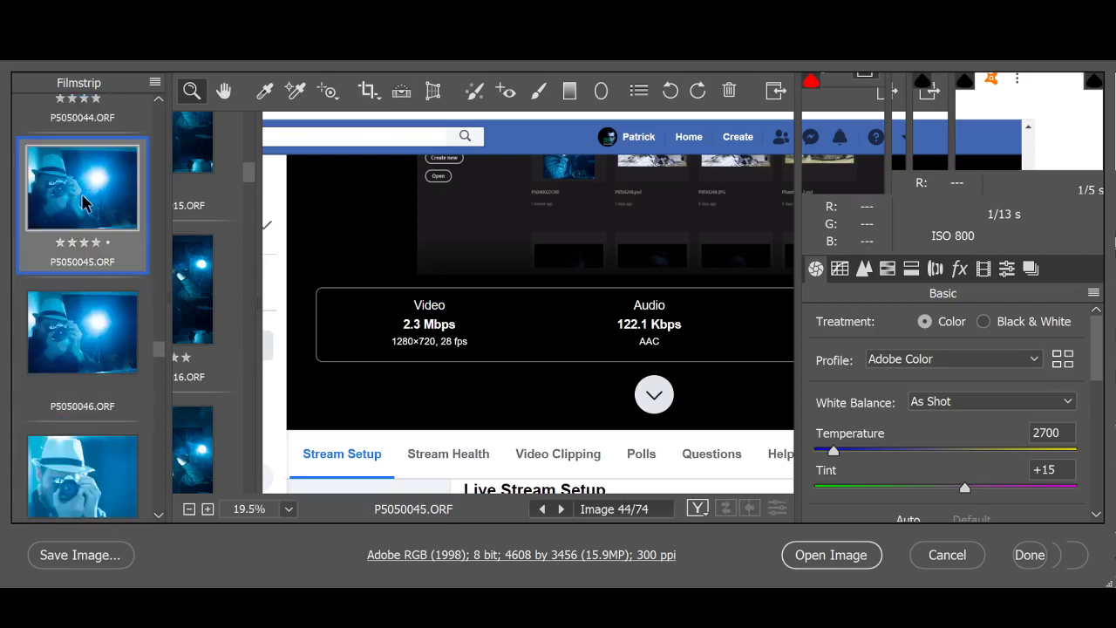
click(91, 320)
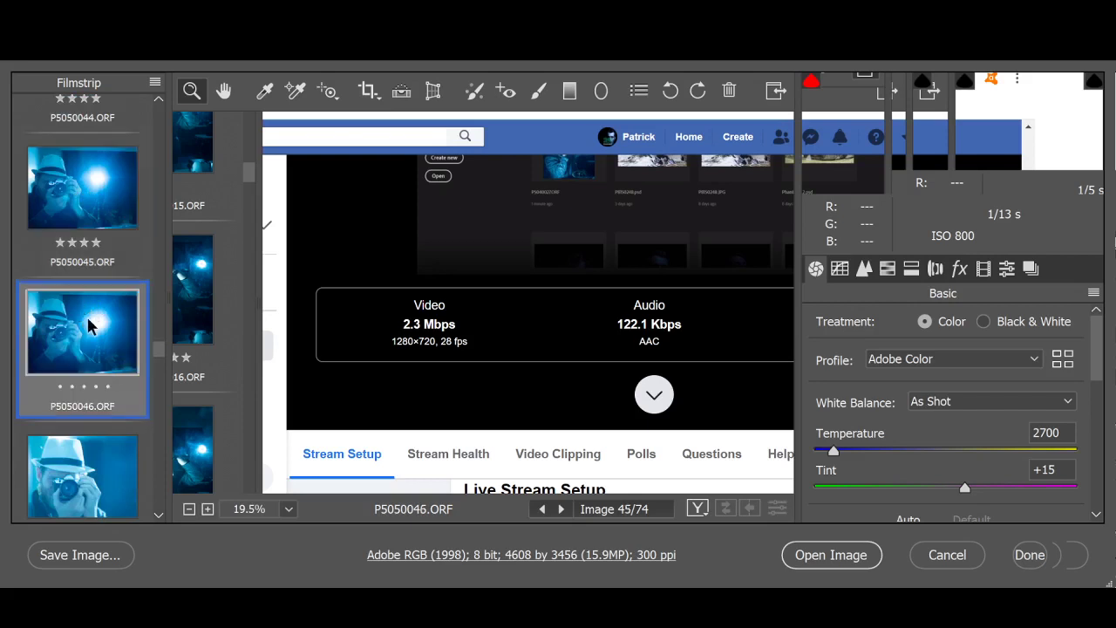
click(91, 207)
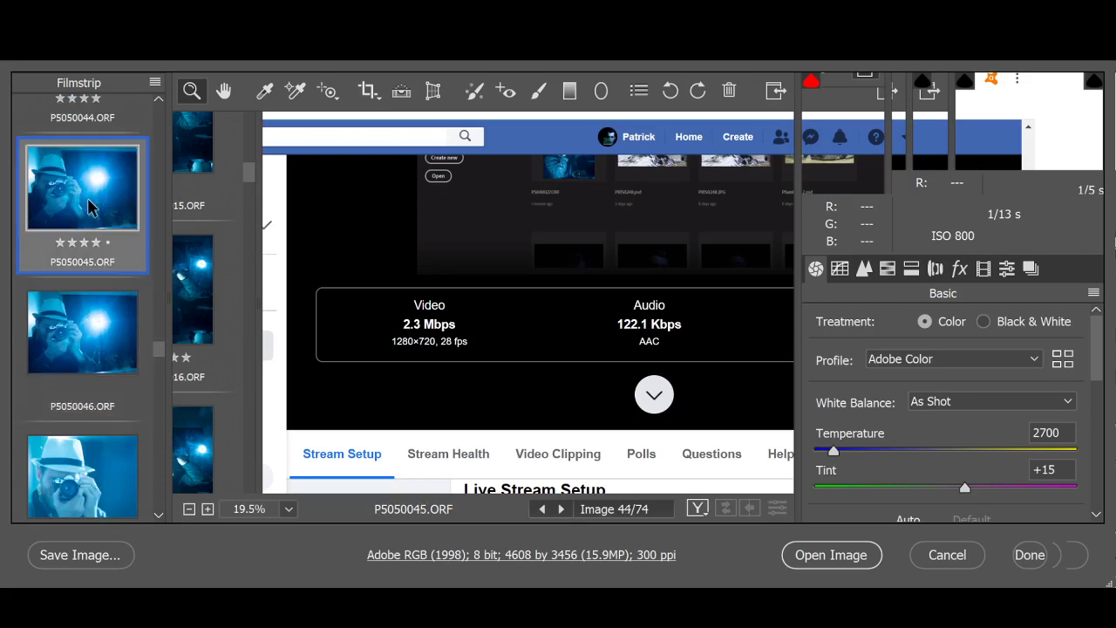
click(108, 345)
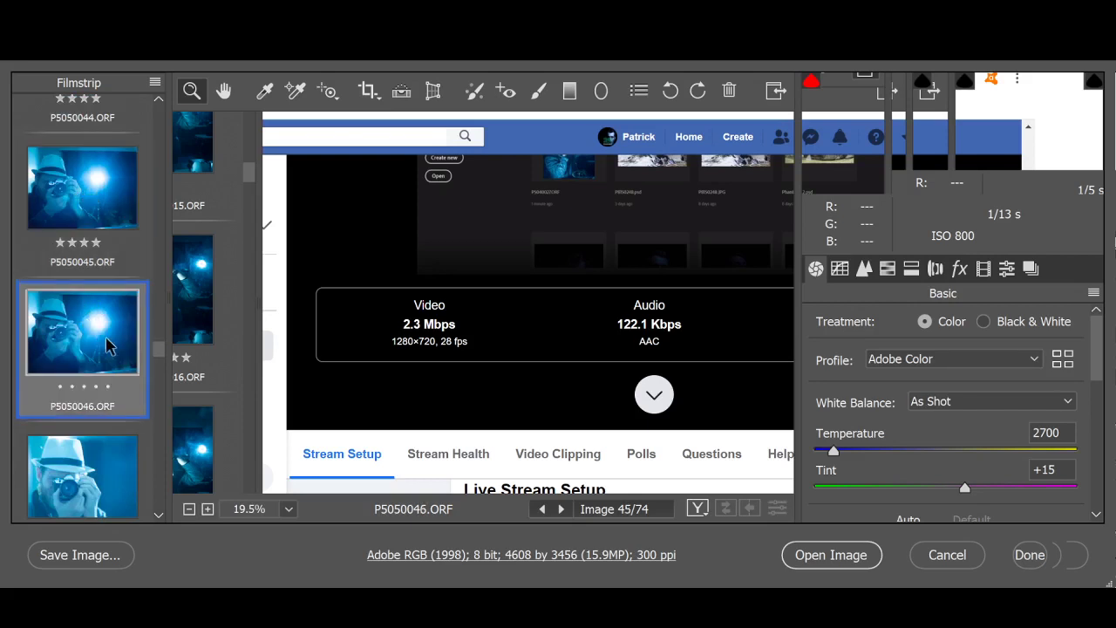
click(119, 190)
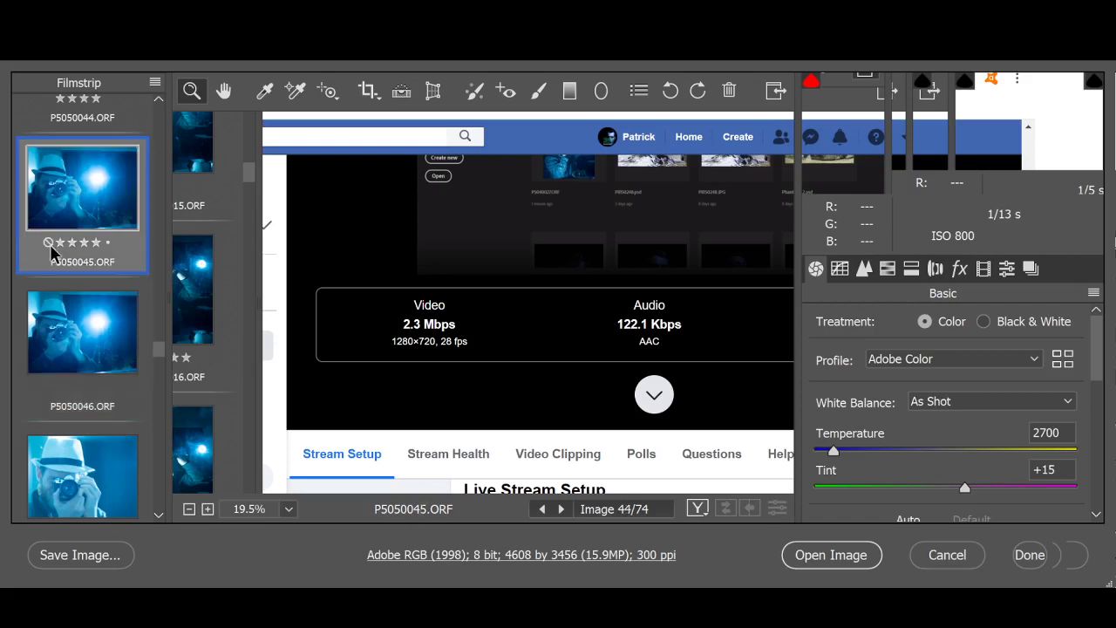
click(68, 352)
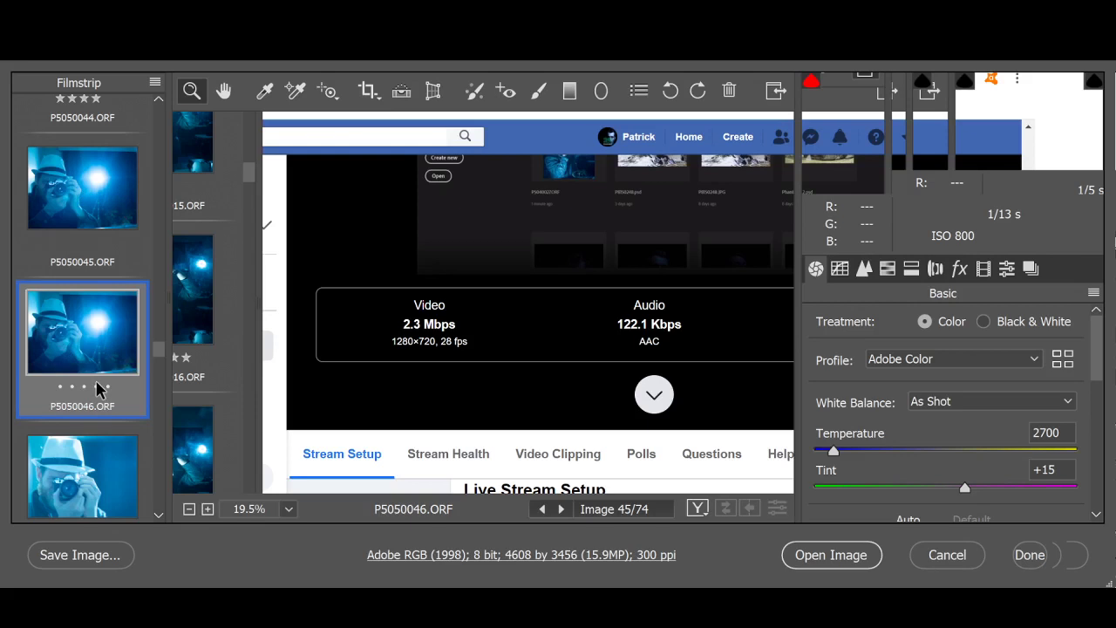
Mark P5050047.ORF, P5050048.ORF and P5050049.ORF for deletion, checking P5050048.ORF at 33.3% magnification
key(Down)
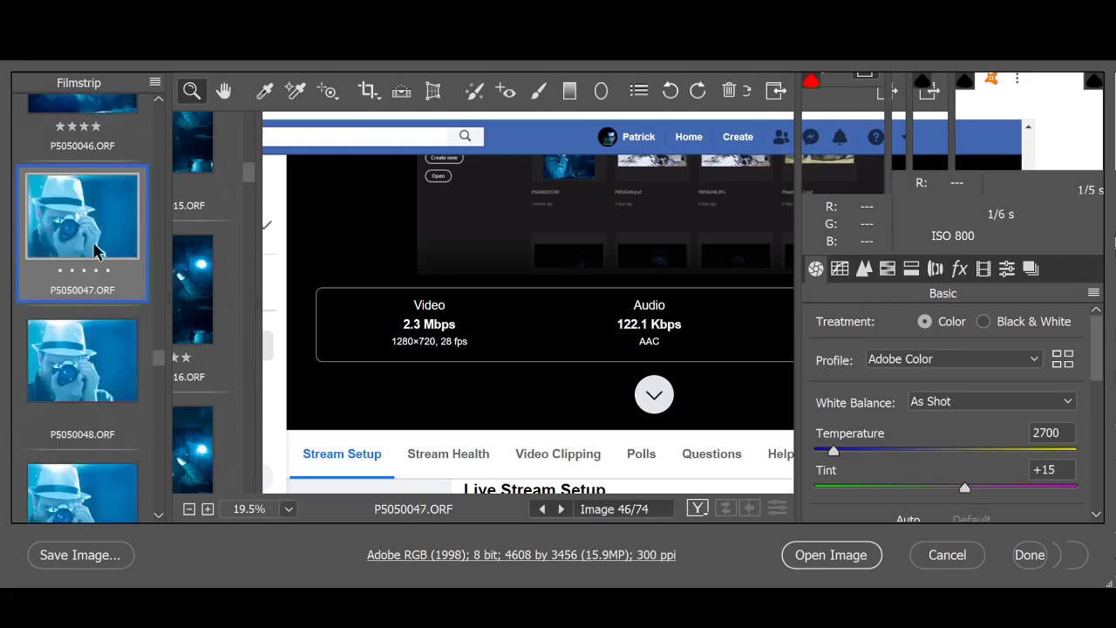
key(Delete)
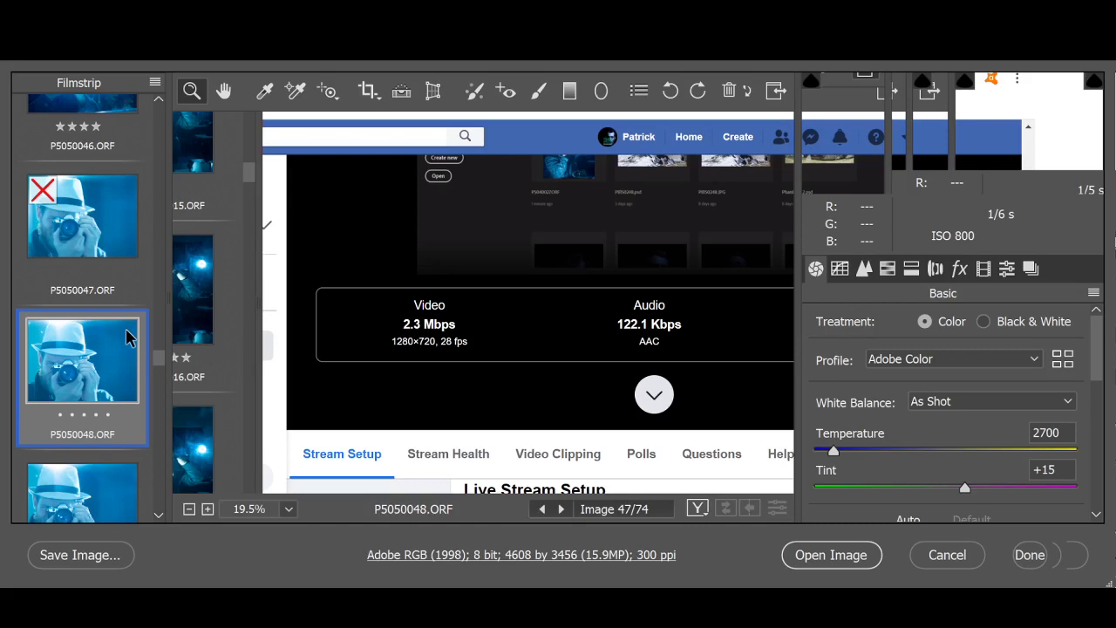
click(507, 269)
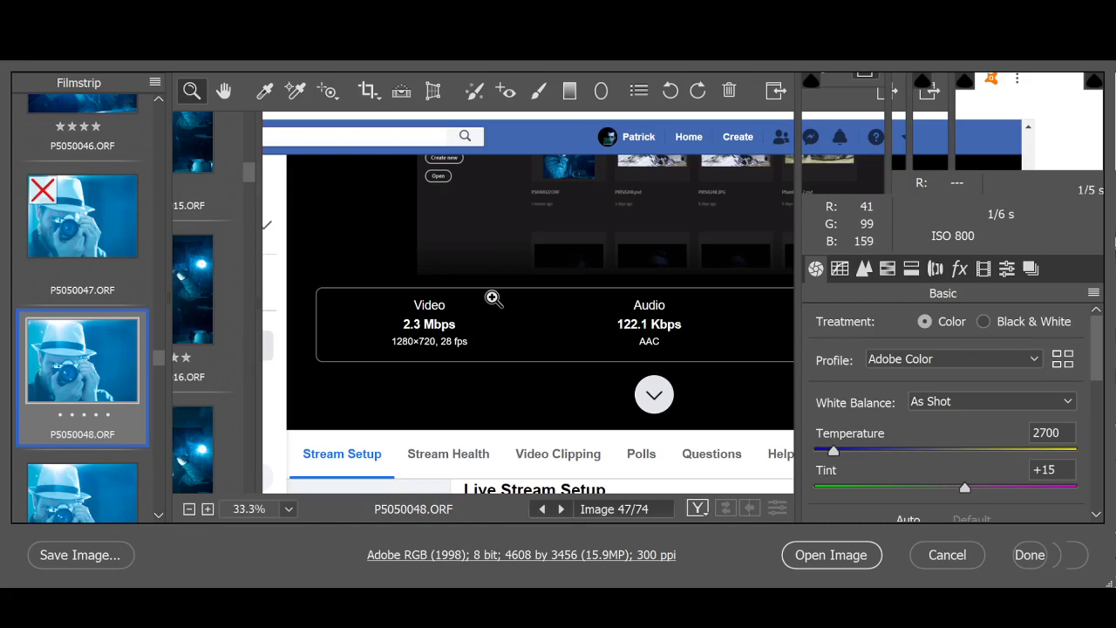
key(Delete)
key(Delete)
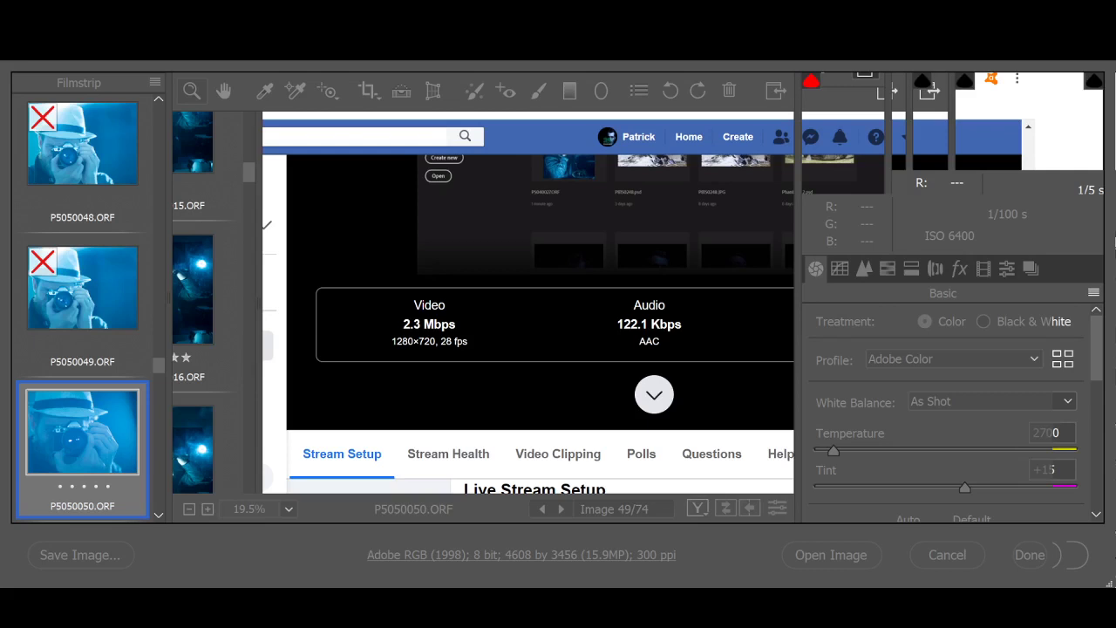
Give P5050050.ORF a four-star rating and review the similar photos P5050051.ORF through P5050054.ORF
click(99, 485)
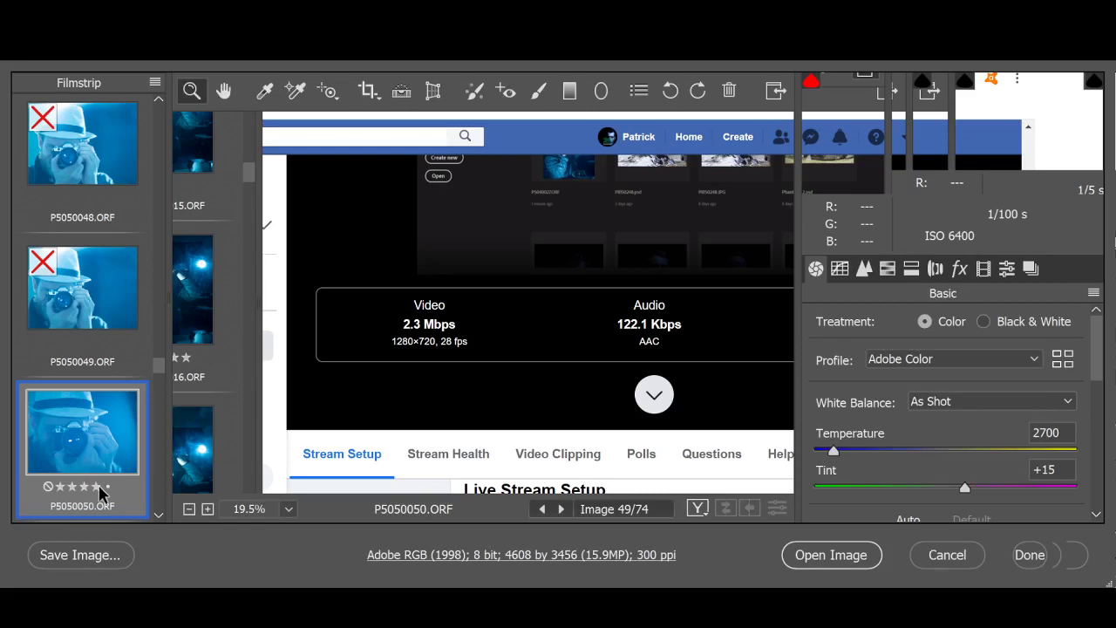
scroll(68, 401, down, 2)
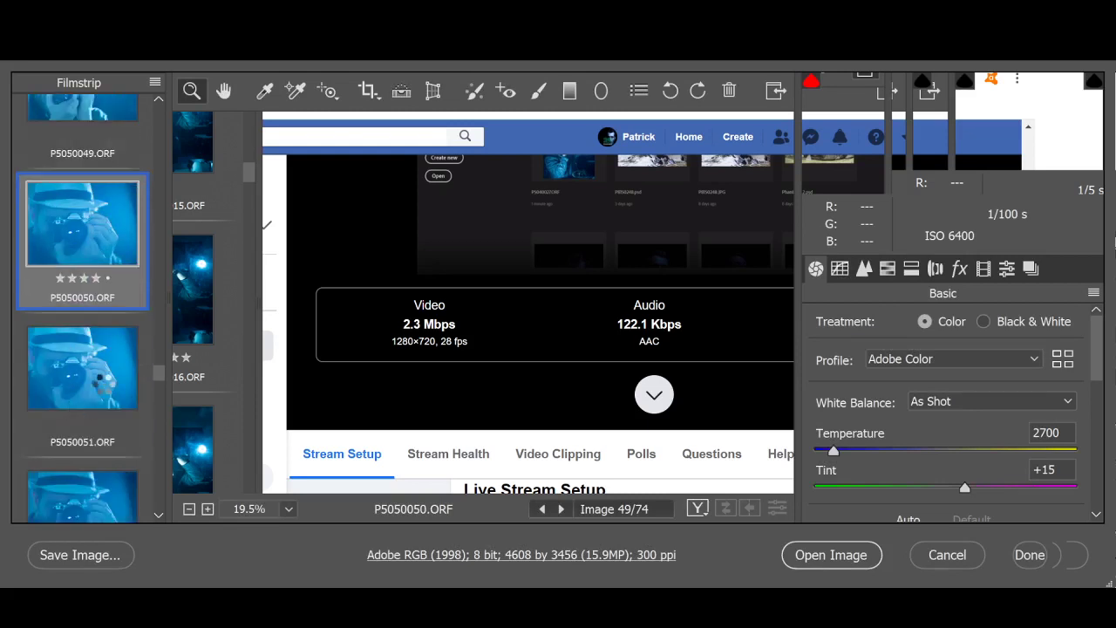
click(110, 394)
scroll(109, 393, down, 1)
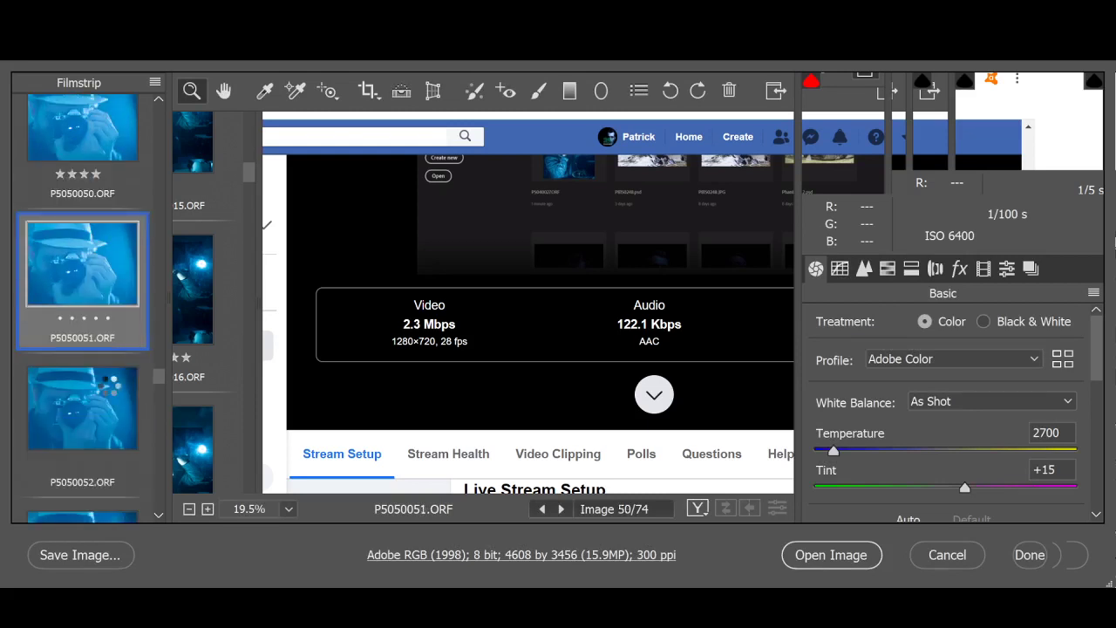
click(112, 389)
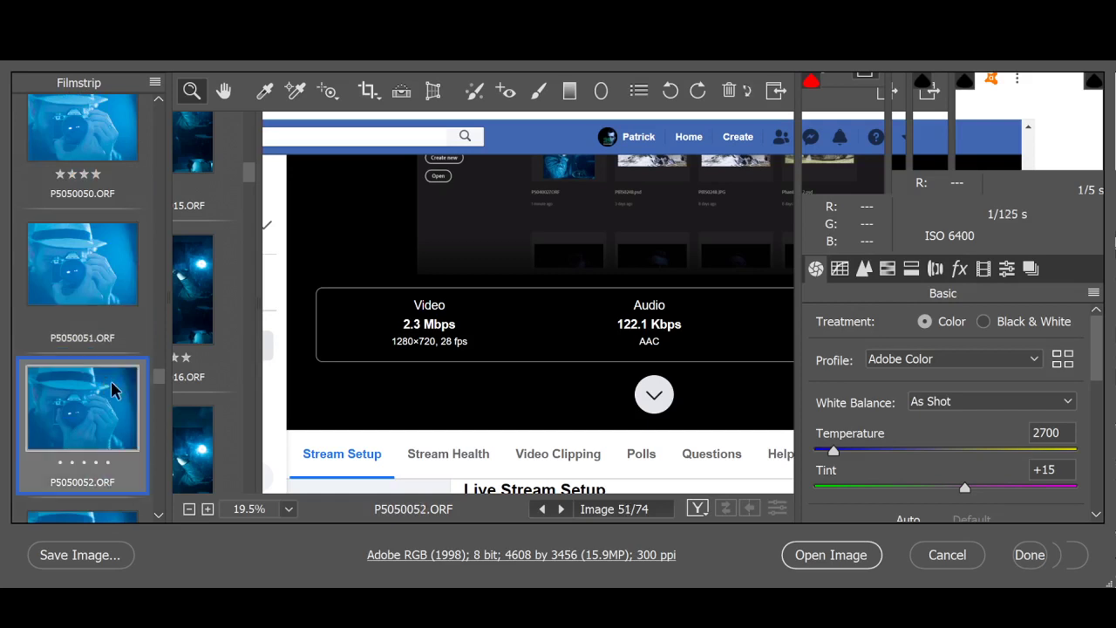
scroll(111, 389, down, 1)
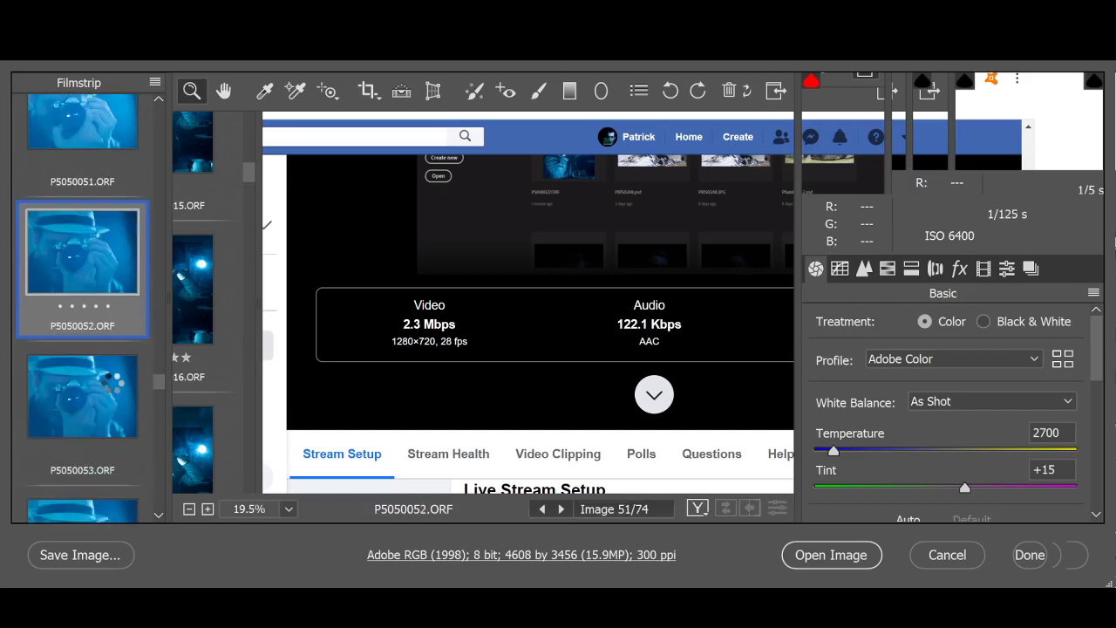
click(112, 388)
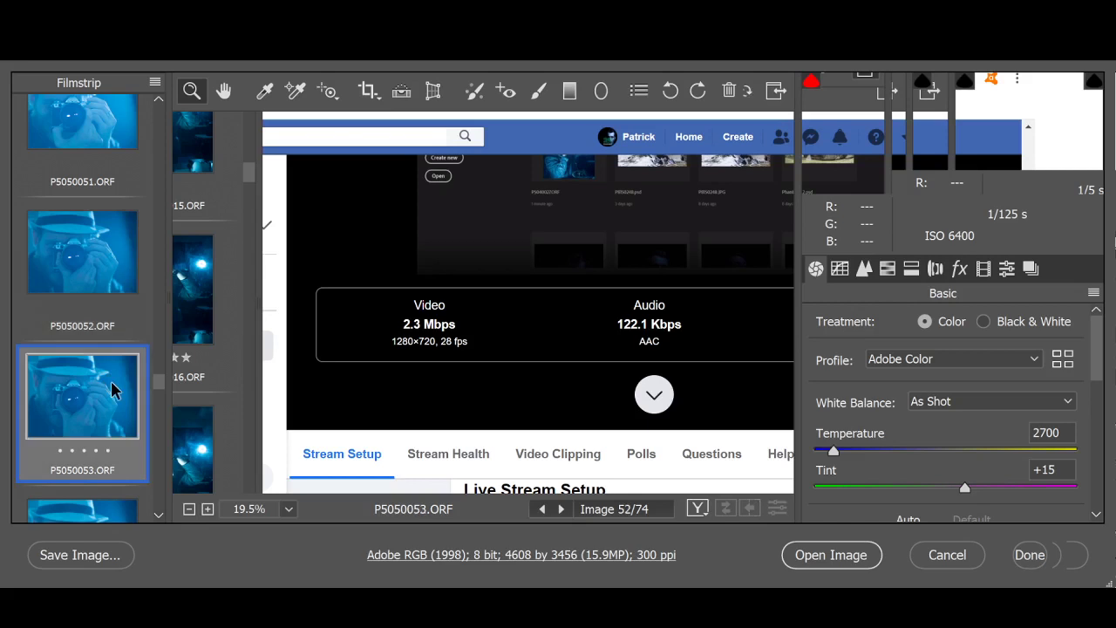
scroll(111, 390, down, 1)
scroll(112, 389, down, 1)
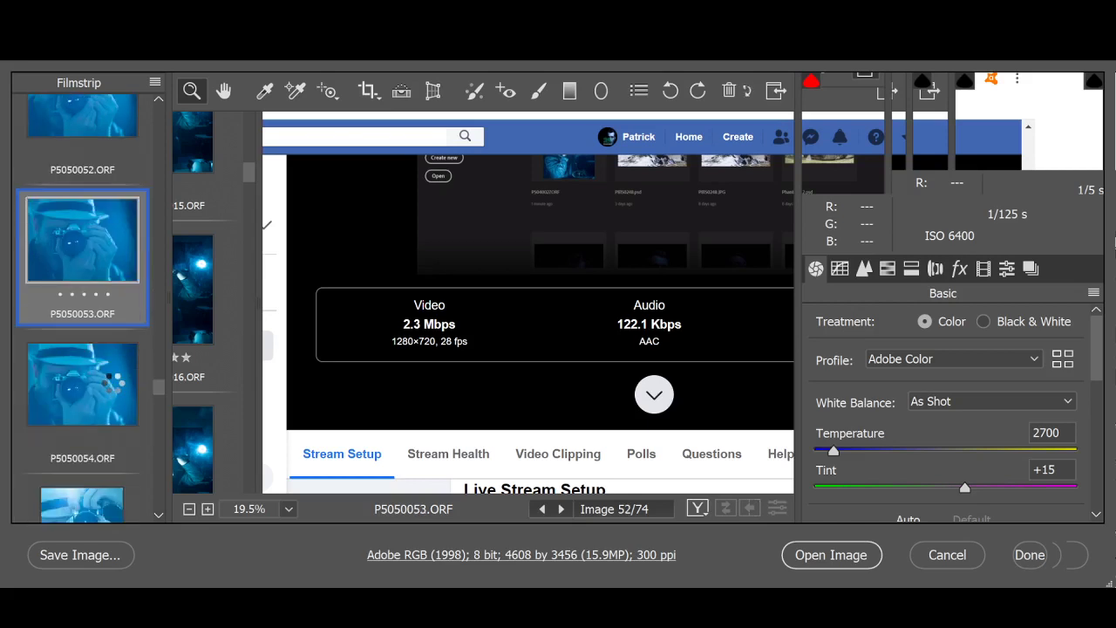
click(111, 388)
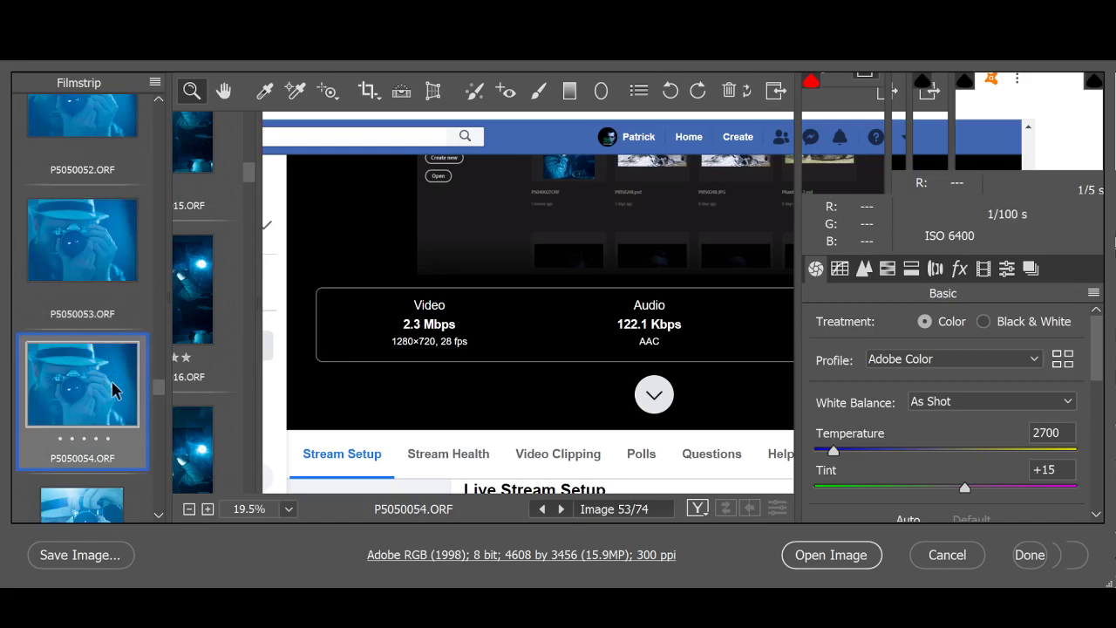
Review the portrait-format photos P5050055.ORF to P5050057.ORF and give P5050057.ORF a four-star rating
scroll(100, 399, down, 1)
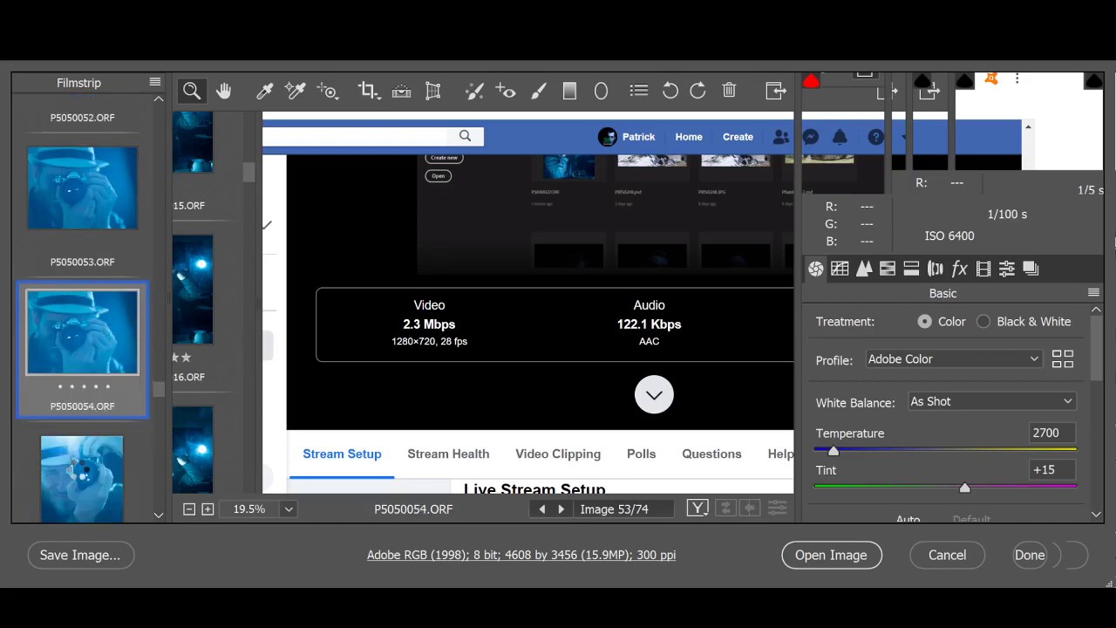
click(77, 475)
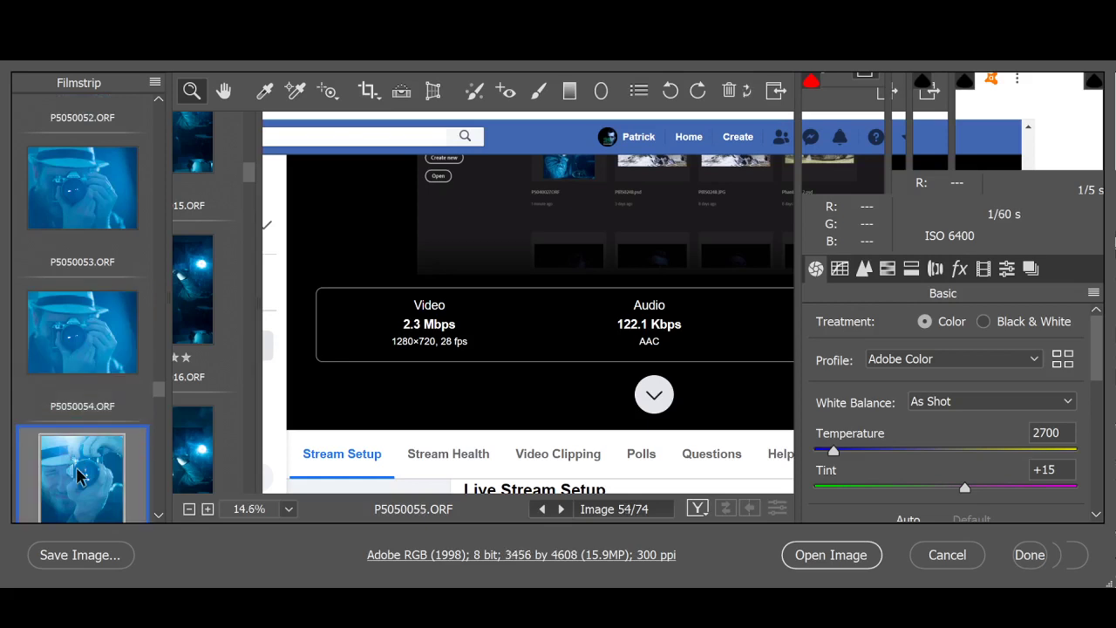
scroll(77, 475, down, 1)
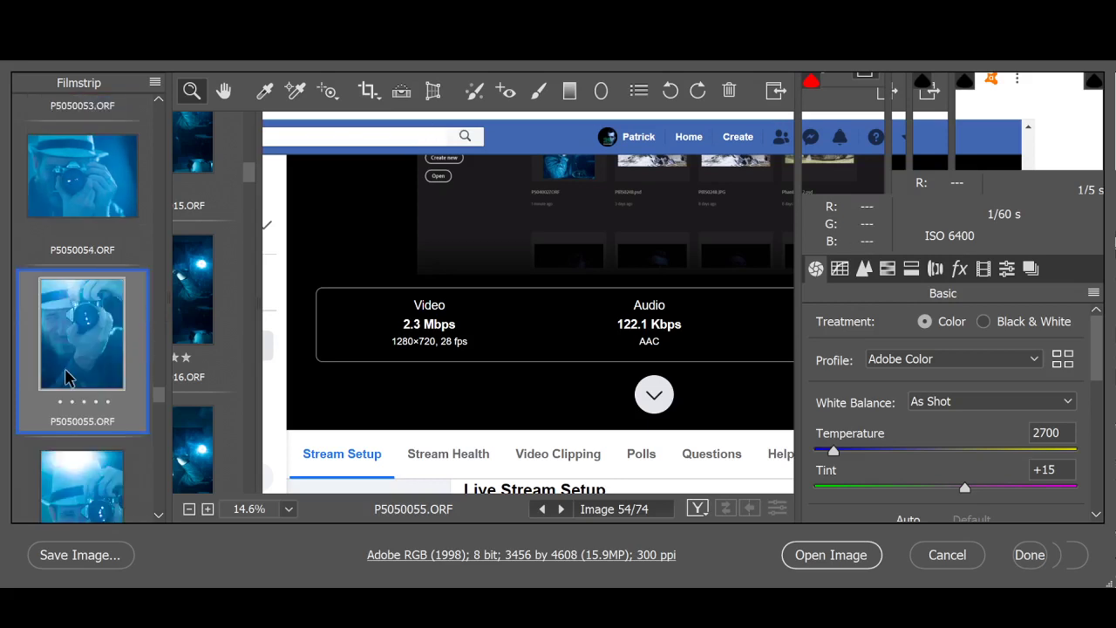
scroll(74, 378, down, 3)
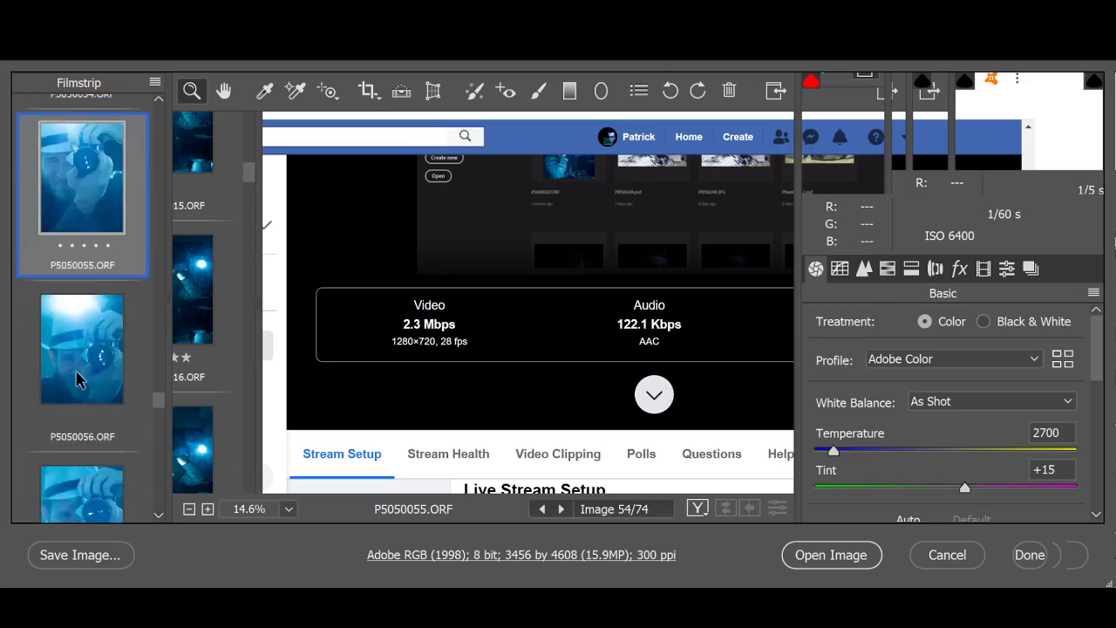
click(77, 378)
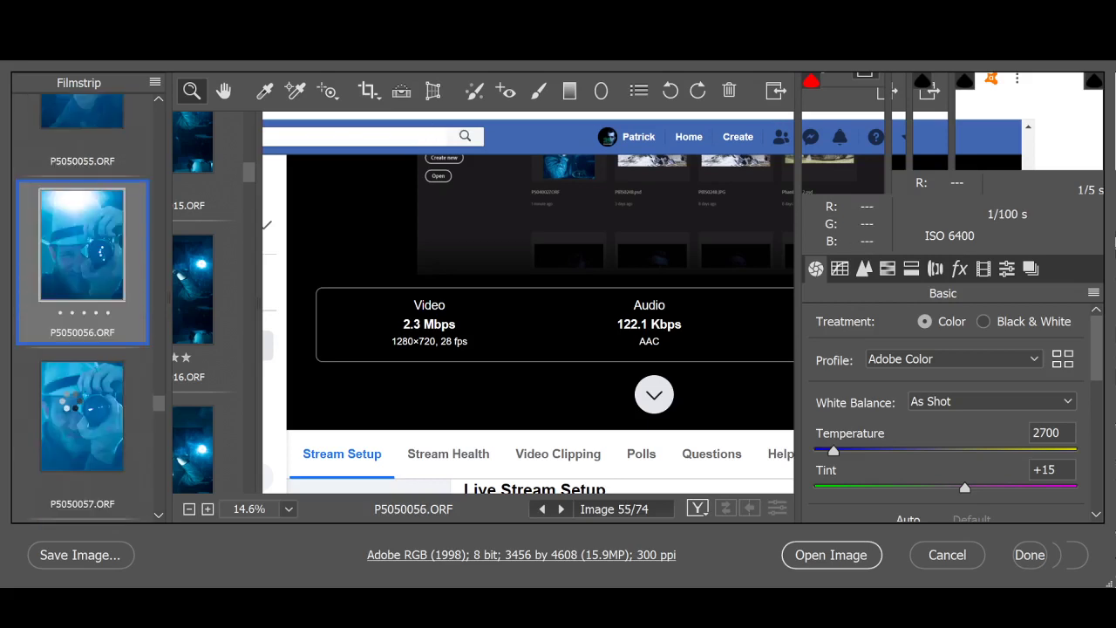
click(73, 406)
scroll(96, 299, down, 2)
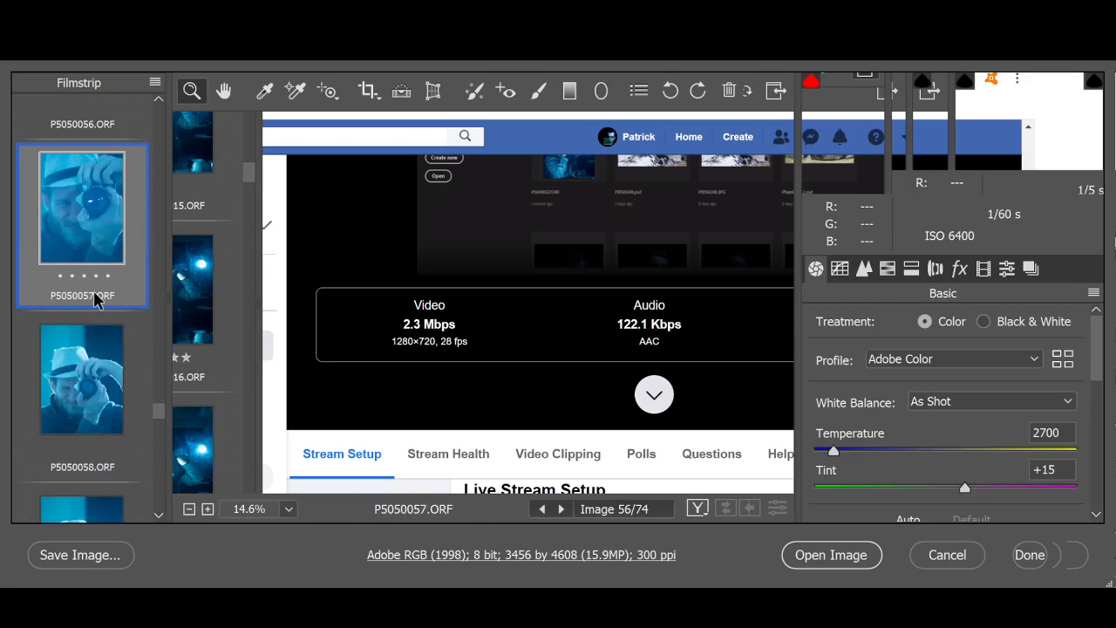
key(ctrl+4)
Compare P5050058.ORF with P5050059.ORF, inspect P5050059.ORF at 50%, and give P5050059.ORF a four-star rating
click(88, 390)
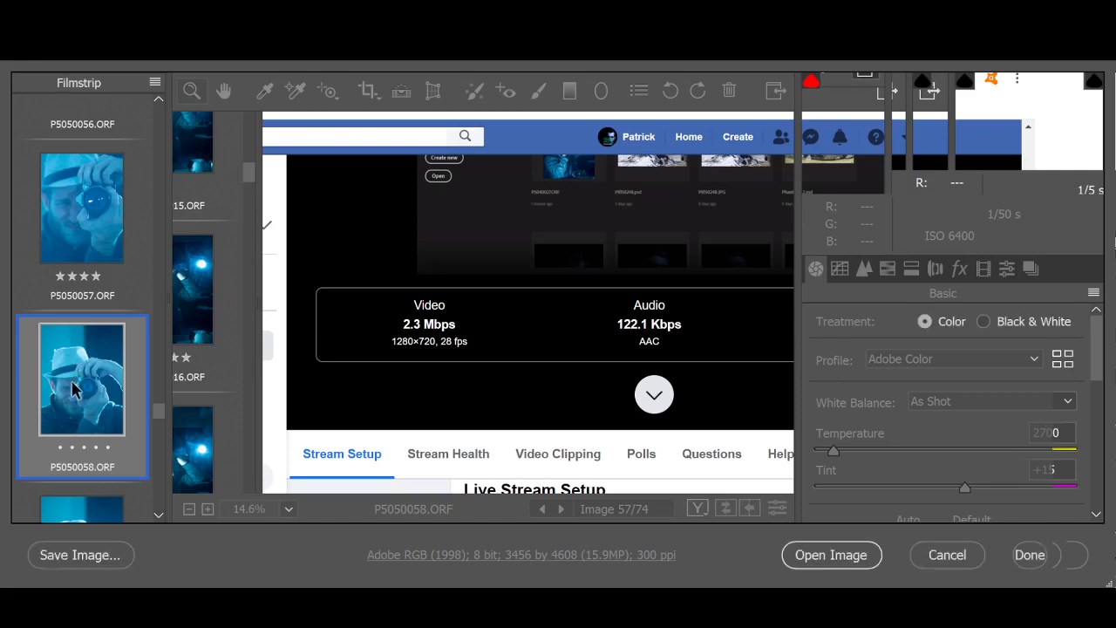
scroll(52, 392, down, 2)
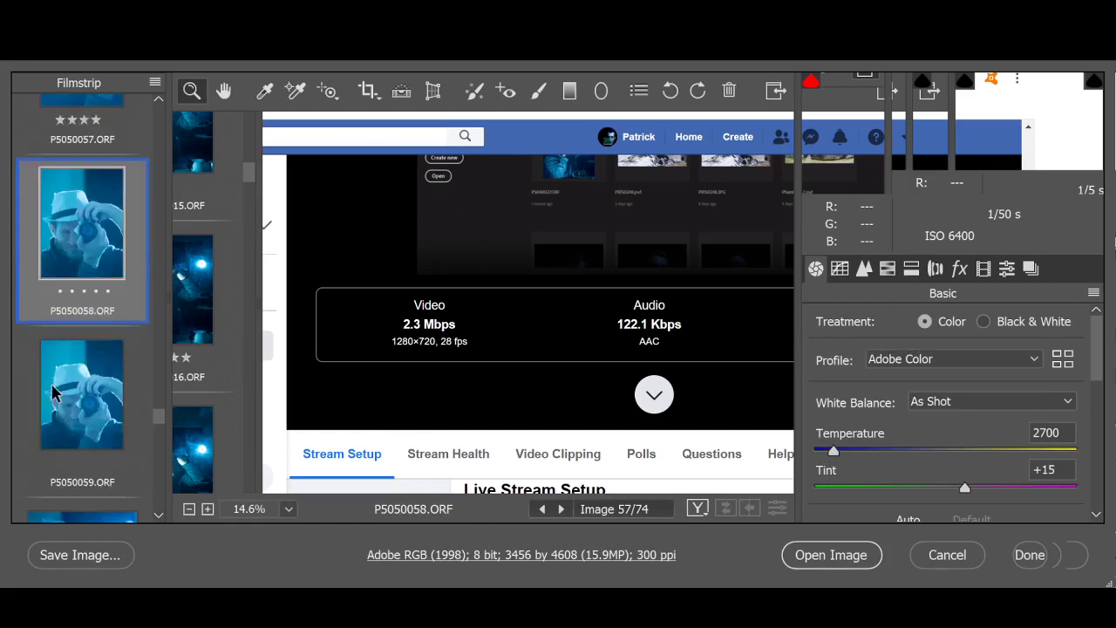
click(96, 408)
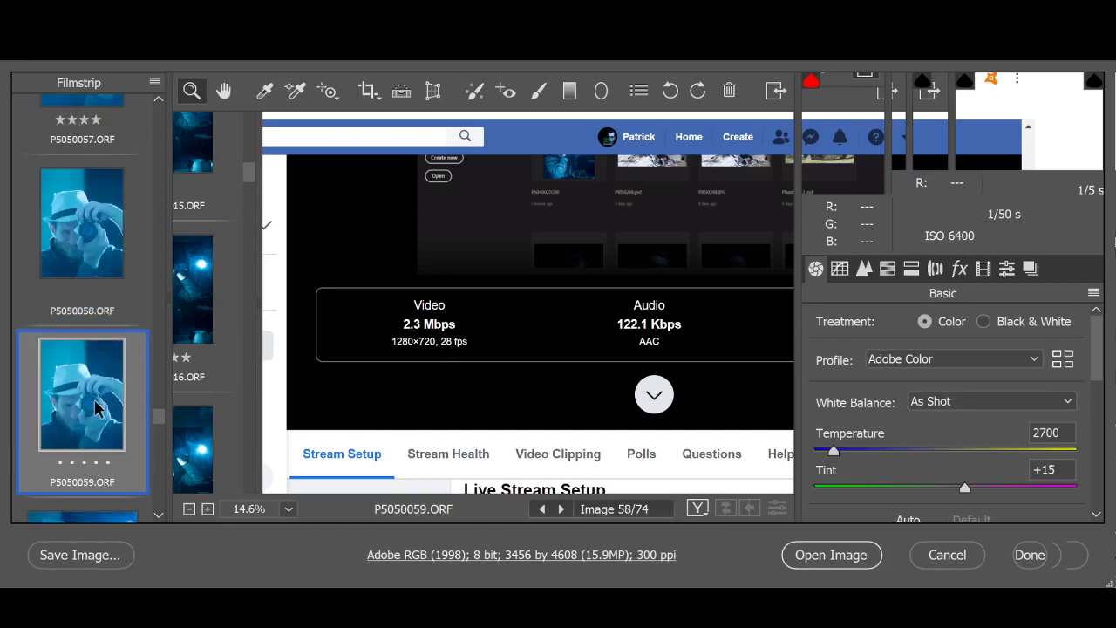
click(79, 248)
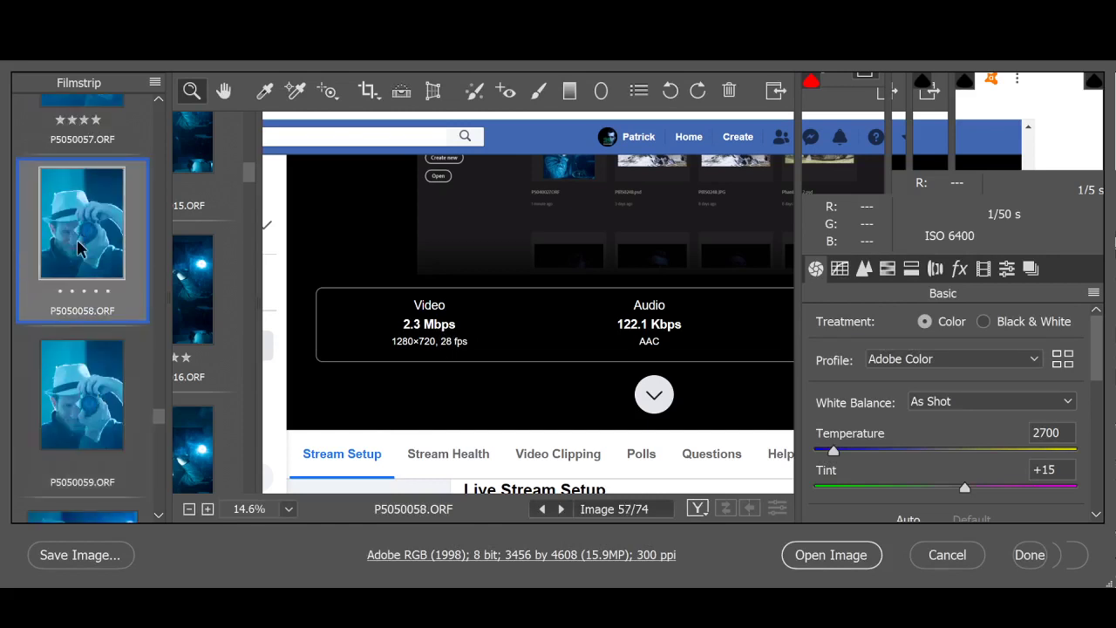
click(101, 427)
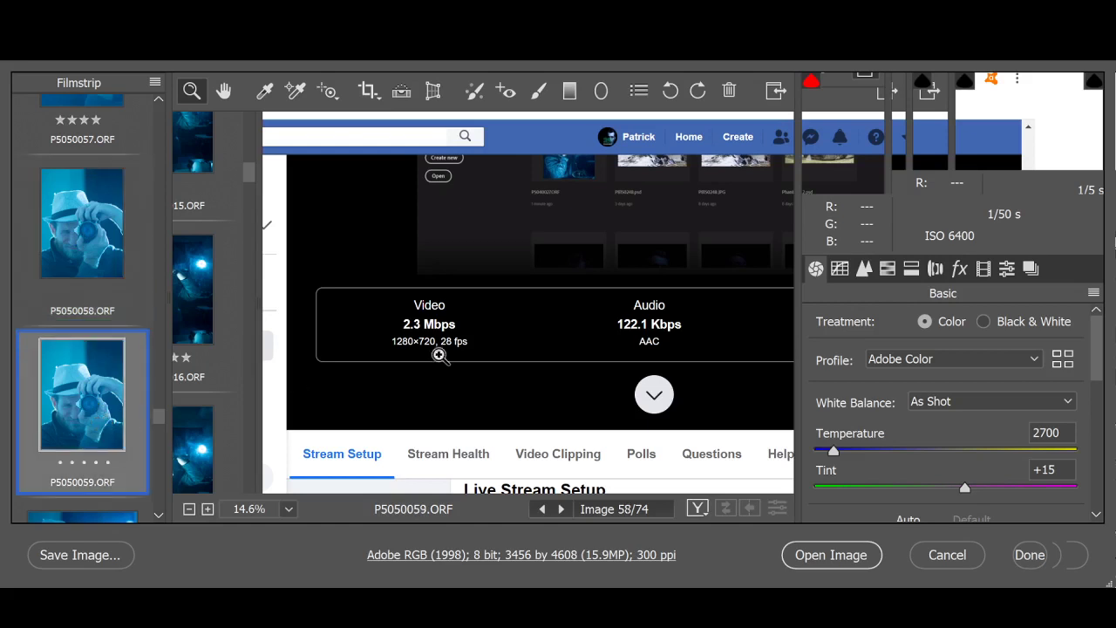
click(488, 347)
click(493, 290)
click(495, 292)
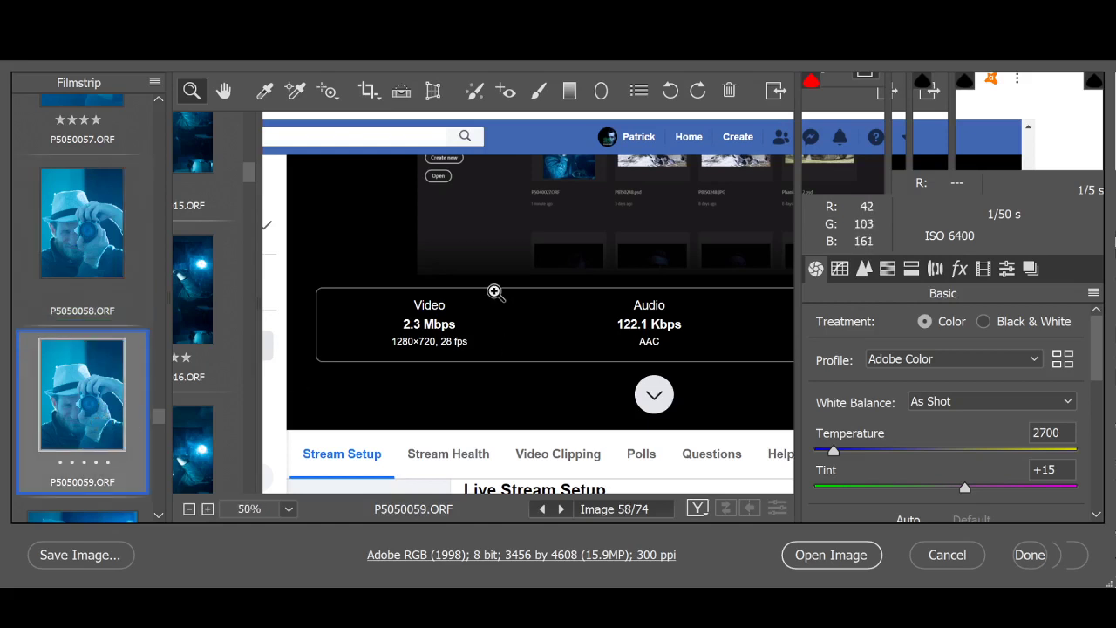
click(97, 461)
Inspect P5050060.ORF at magnifications up to 100% and give it a four-star rating
scroll(109, 425, down, 1)
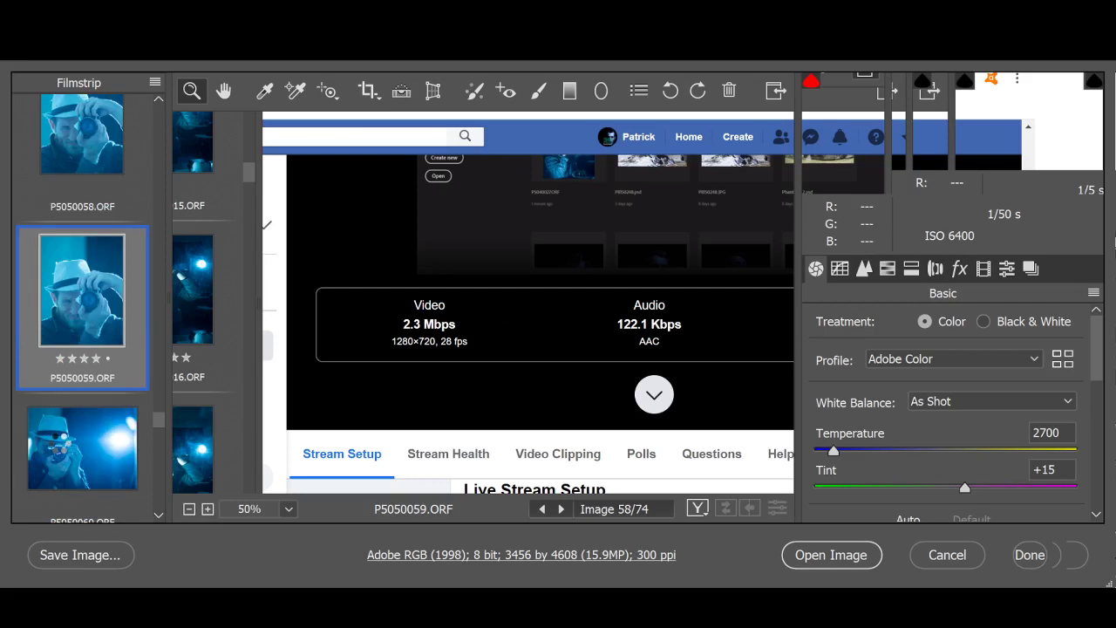
click(58, 443)
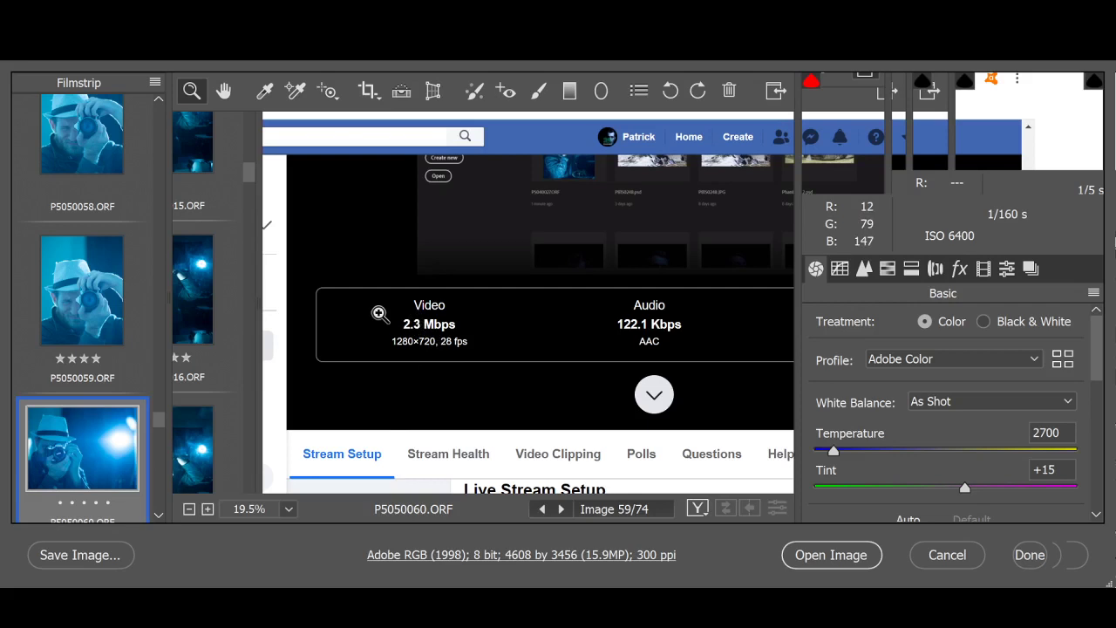
click(394, 315)
click(347, 302)
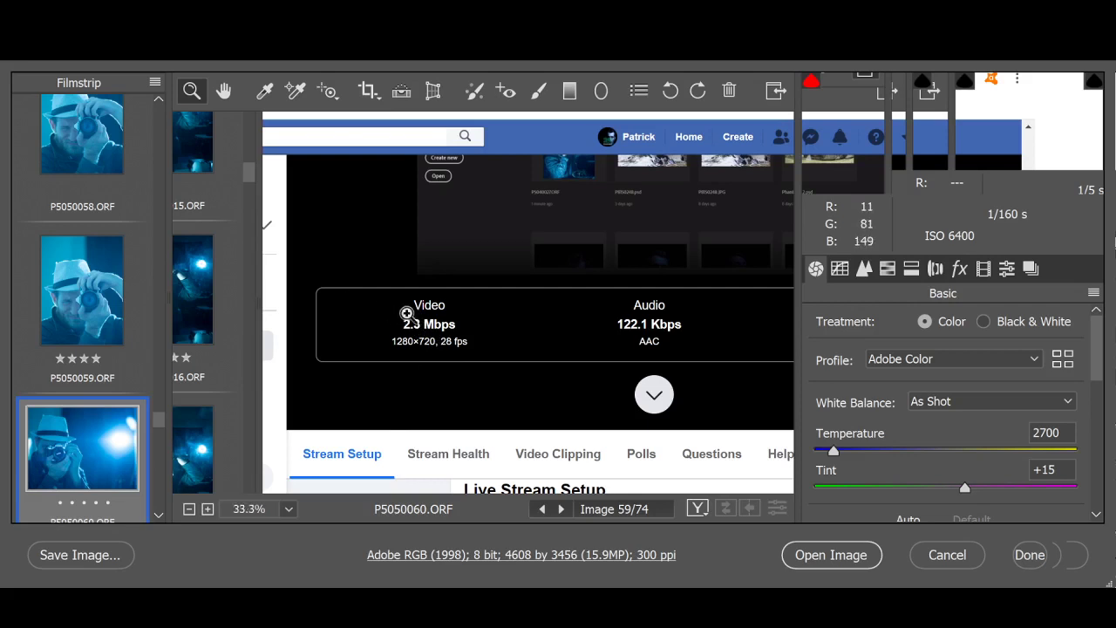
click(426, 317)
click(481, 314)
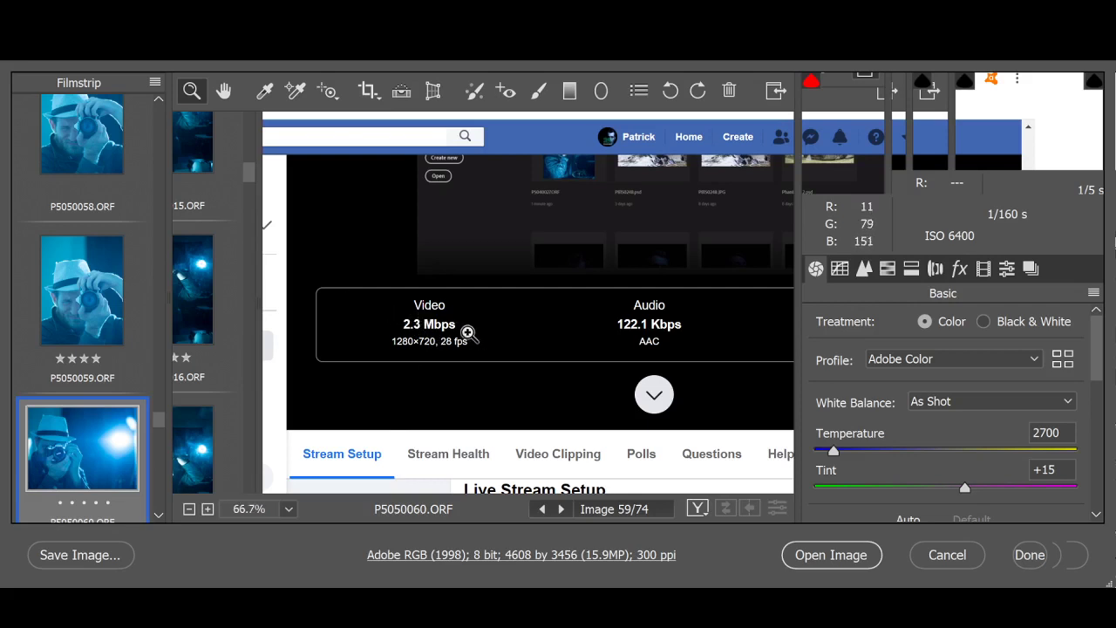
click(467, 333)
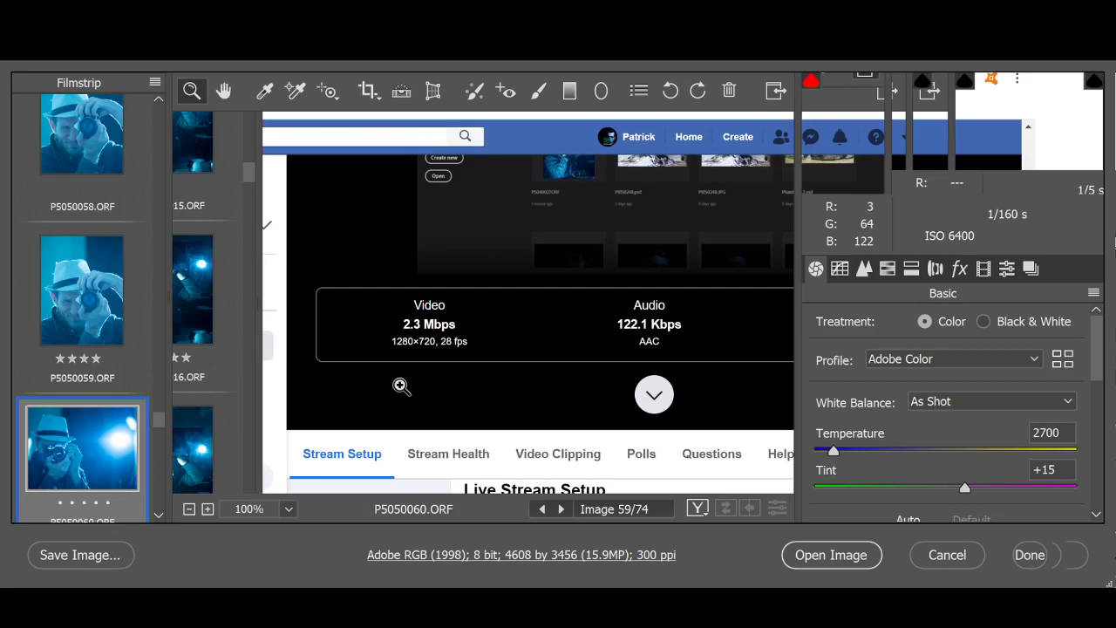
scroll(67, 406, down, 5)
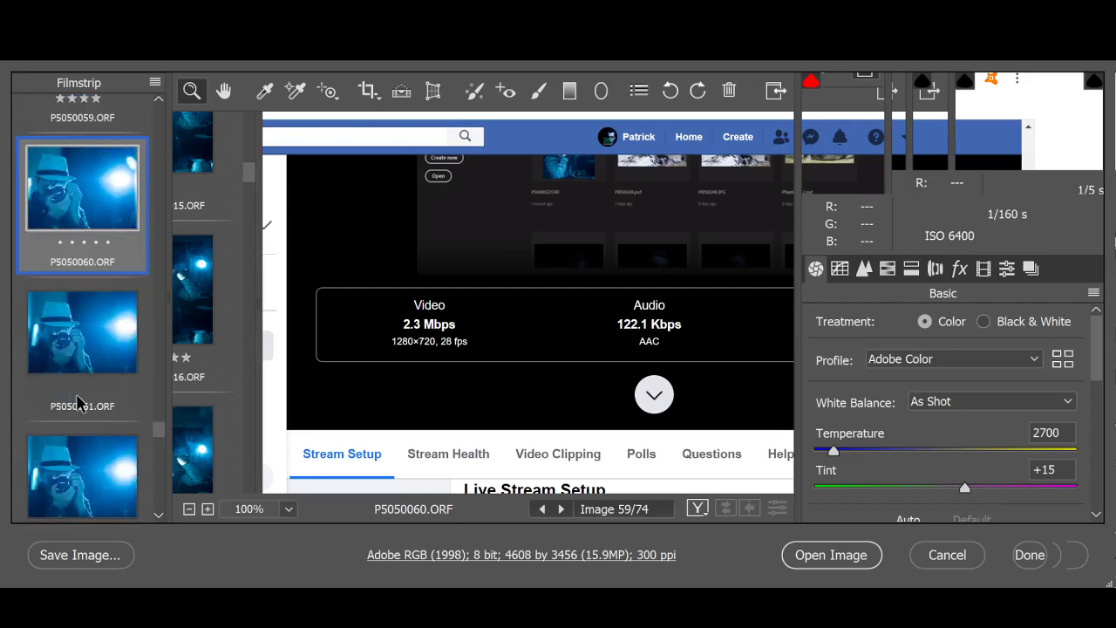
click(95, 241)
Give P5050061.ORF and P5050062.ORF four-star ratings, checking P5050061.ORF at 25% magnification
click(100, 327)
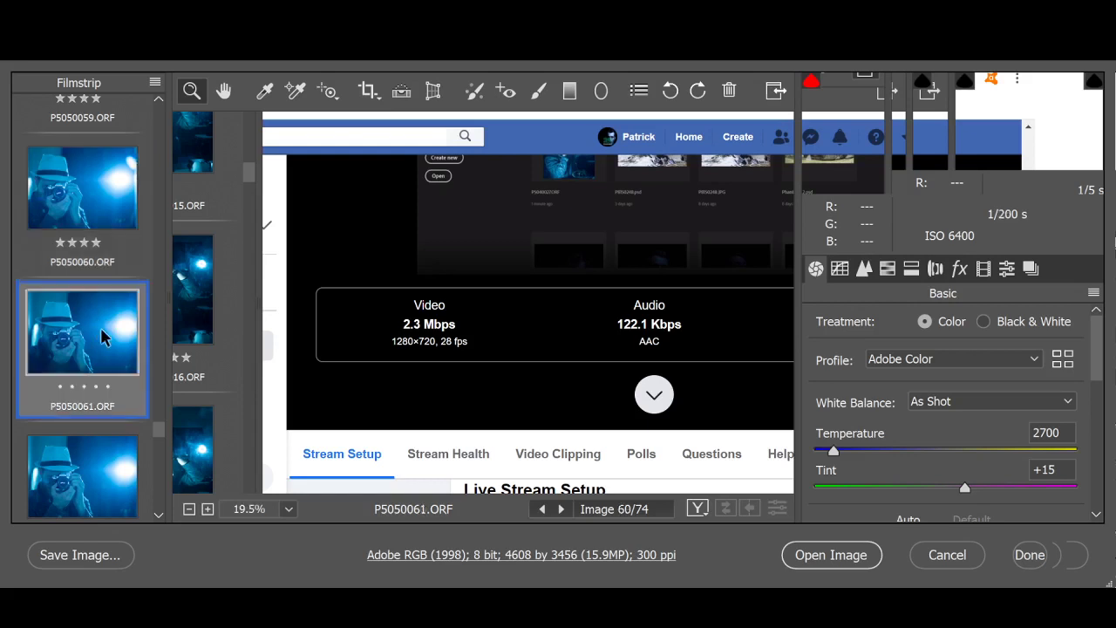
click(415, 335)
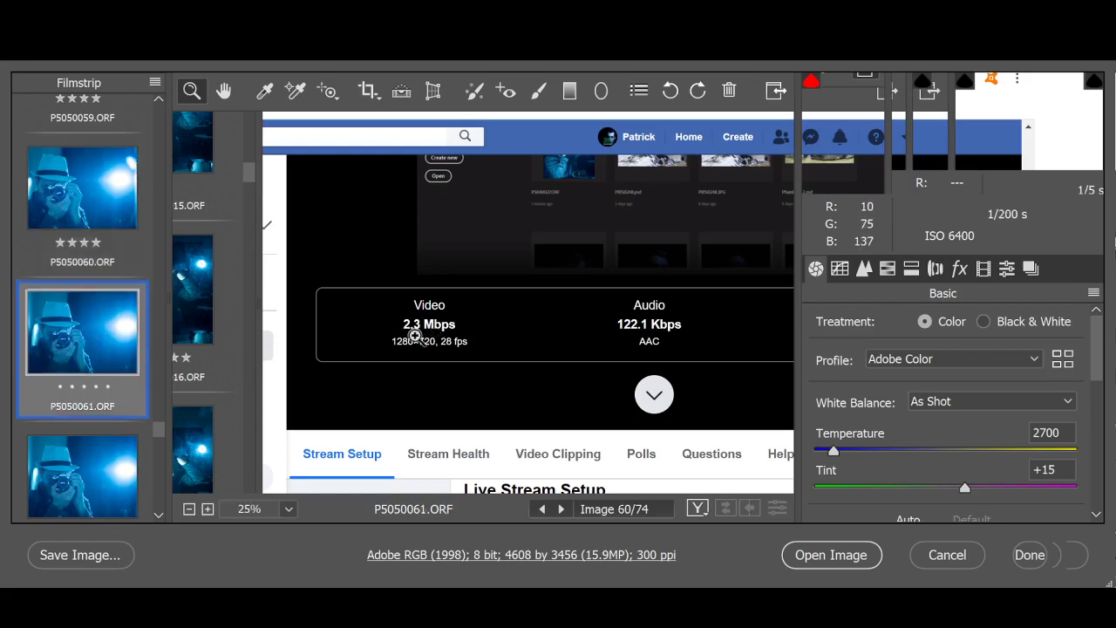
click(529, 311)
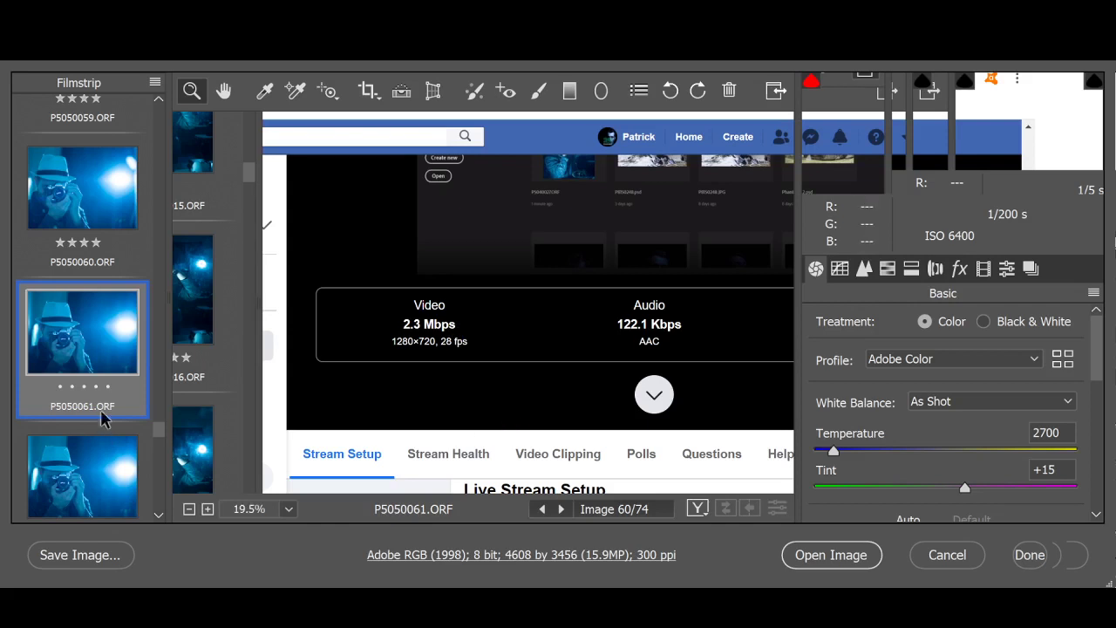
click(87, 385)
scroll(95, 392, down, 1)
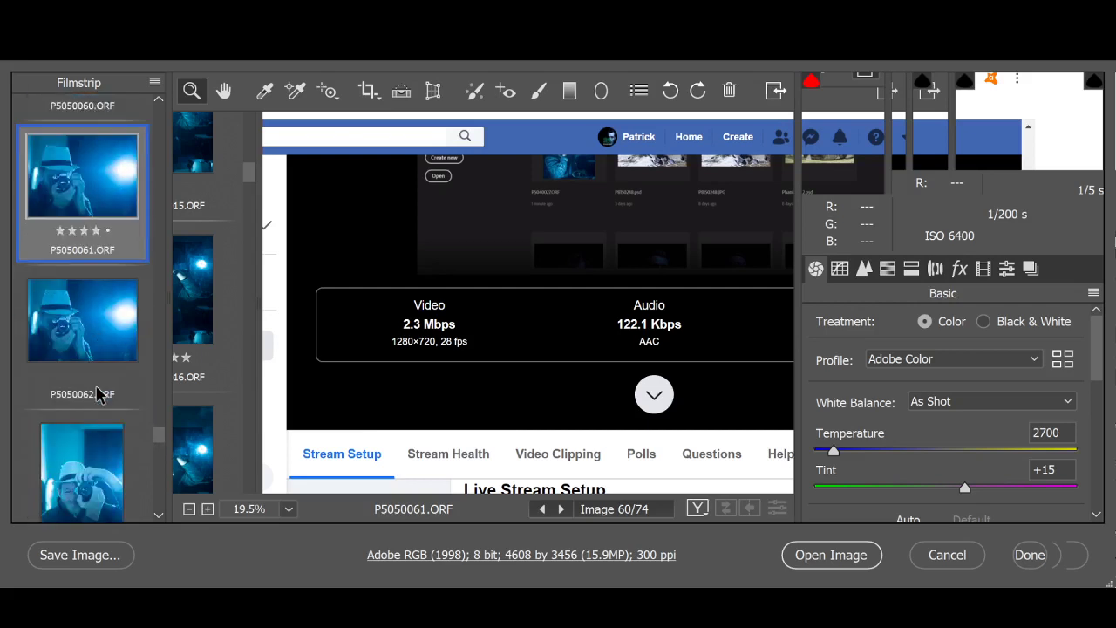
click(96, 327)
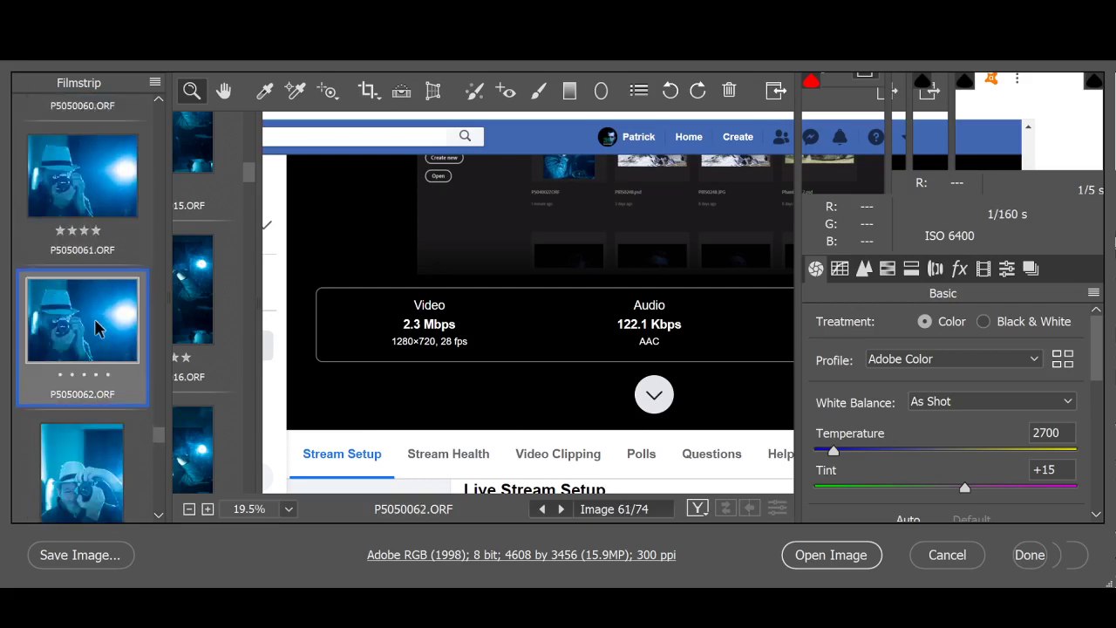
click(96, 373)
Review the portrait-format photos P5050063.ORF to P5050066.ORF and give P5050066.ORF a four-star rating
scroll(77, 325, down, 1)
click(81, 390)
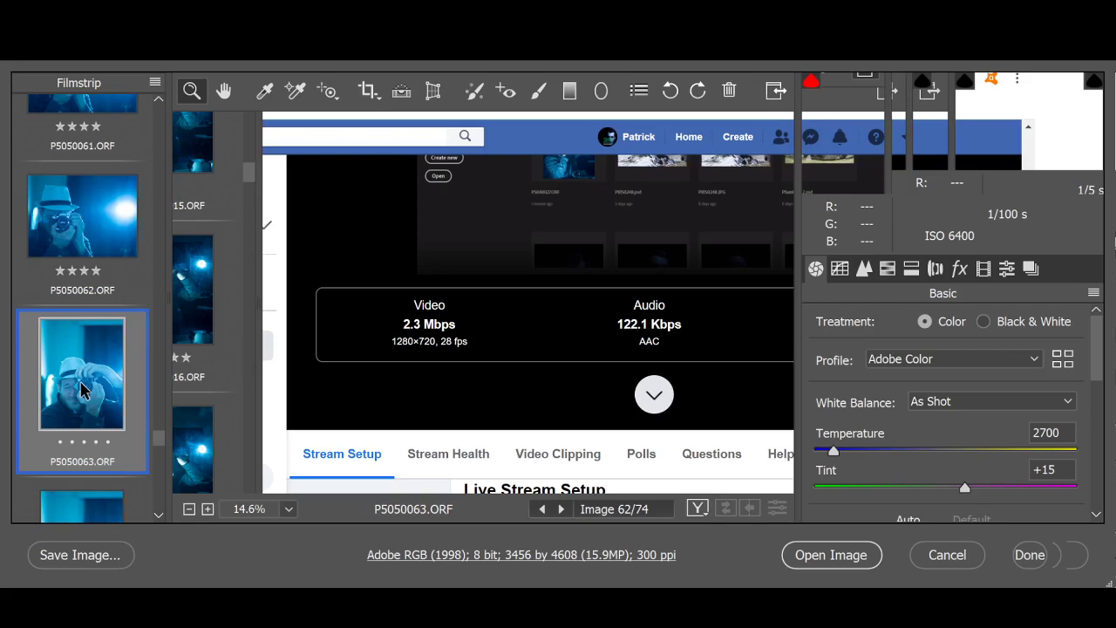
scroll(80, 388, down, 2)
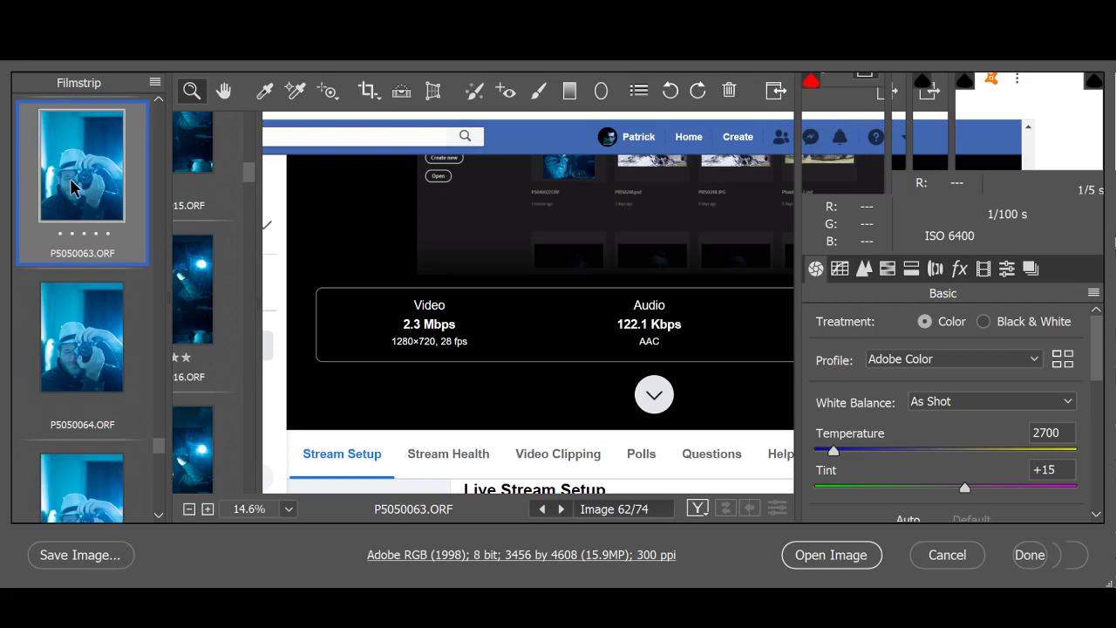
click(109, 331)
scroll(109, 331, down, 1)
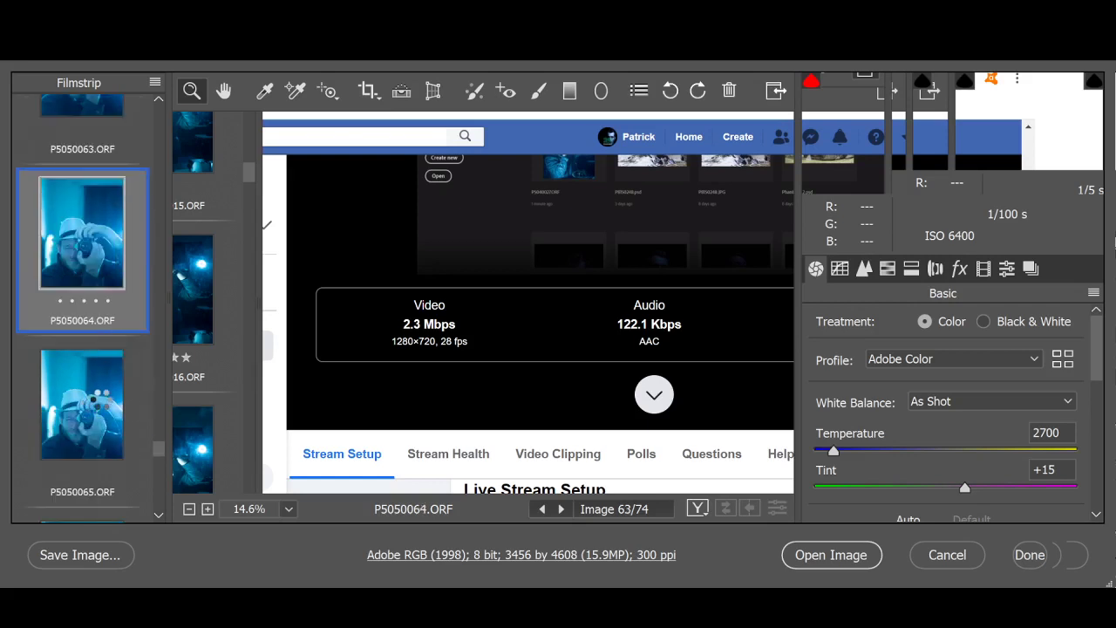
click(102, 403)
scroll(102, 405, down, 1)
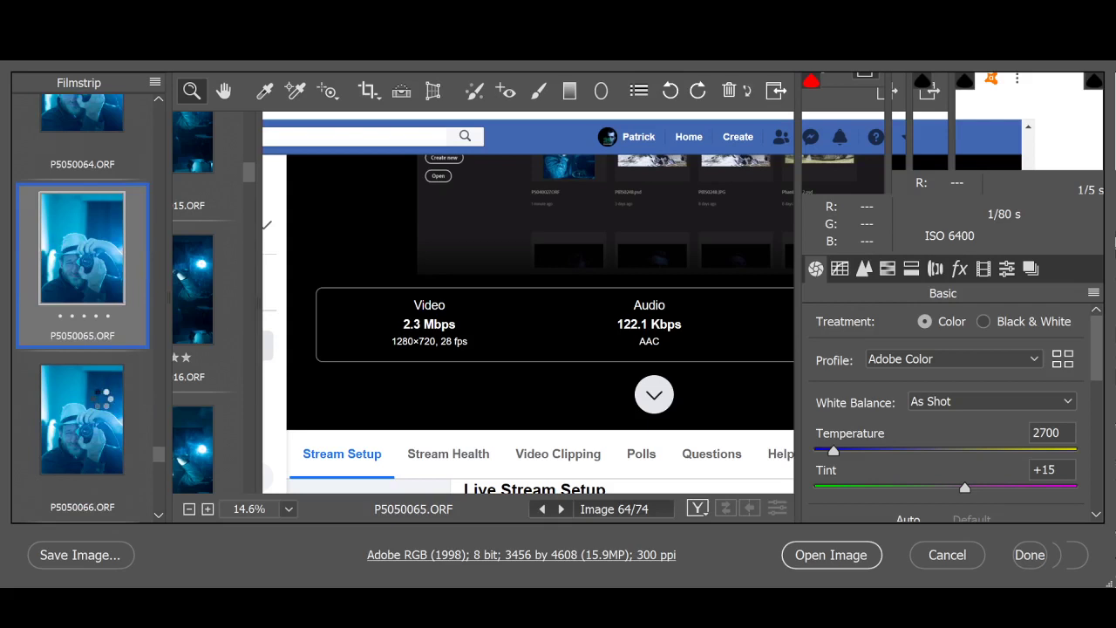
click(102, 403)
scroll(102, 403, down, 1)
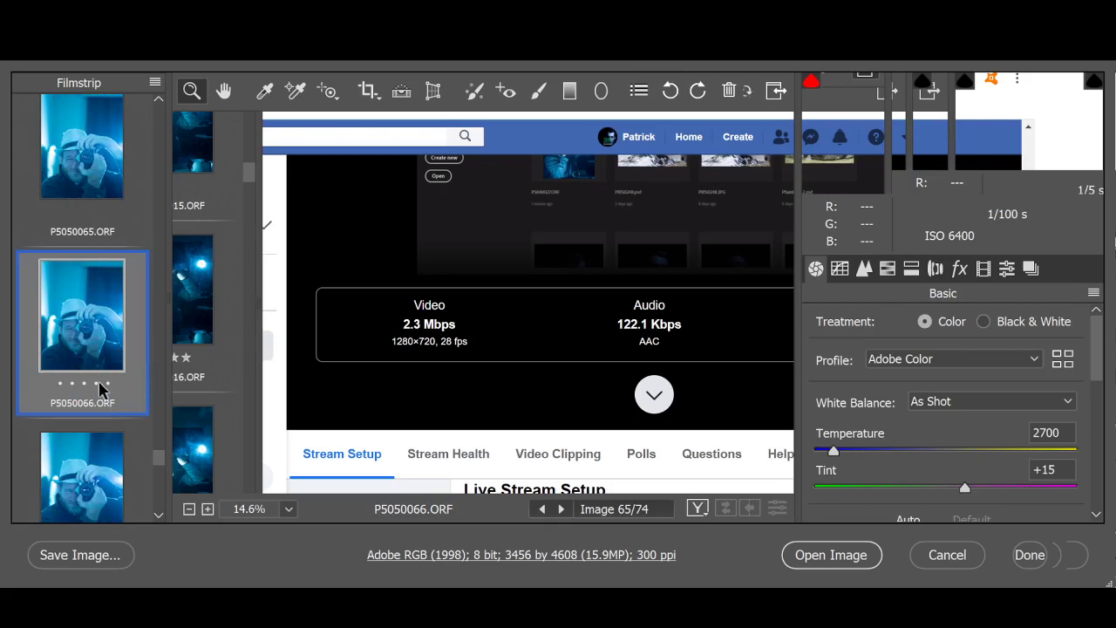
click(102, 383)
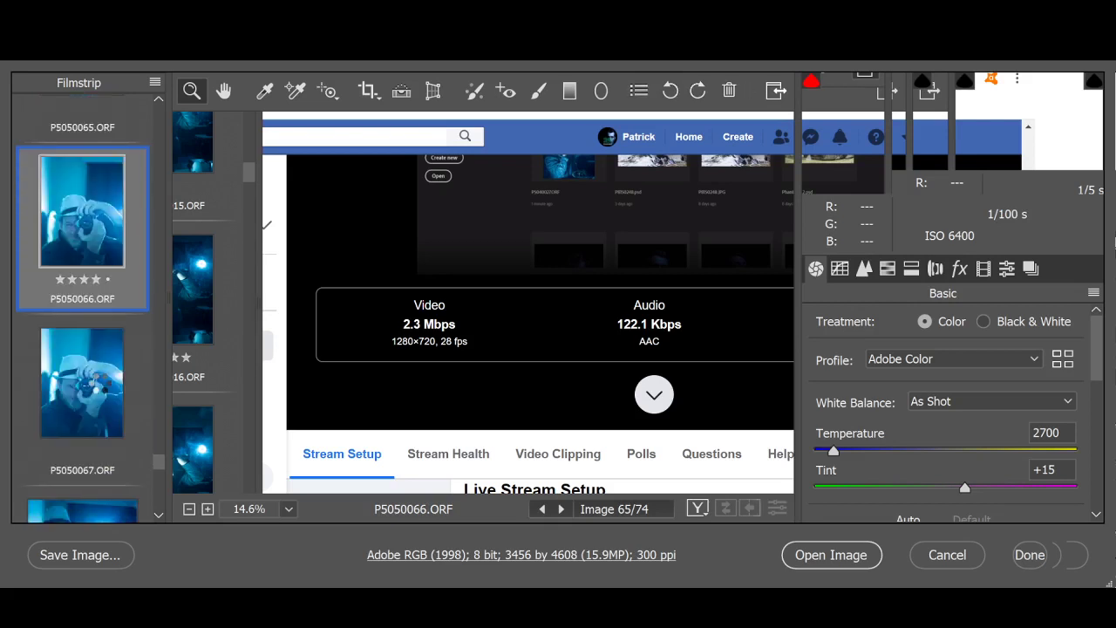
Review P5050067.ORF and give it a five-star rating
click(98, 390)
scroll(98, 390, down, 1)
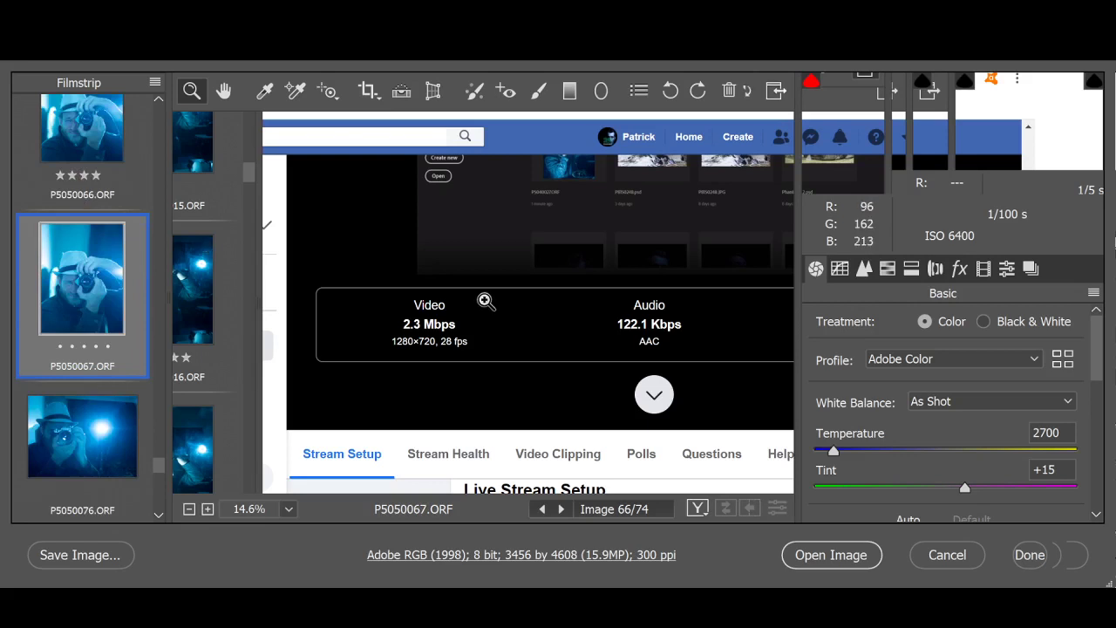
click(107, 347)
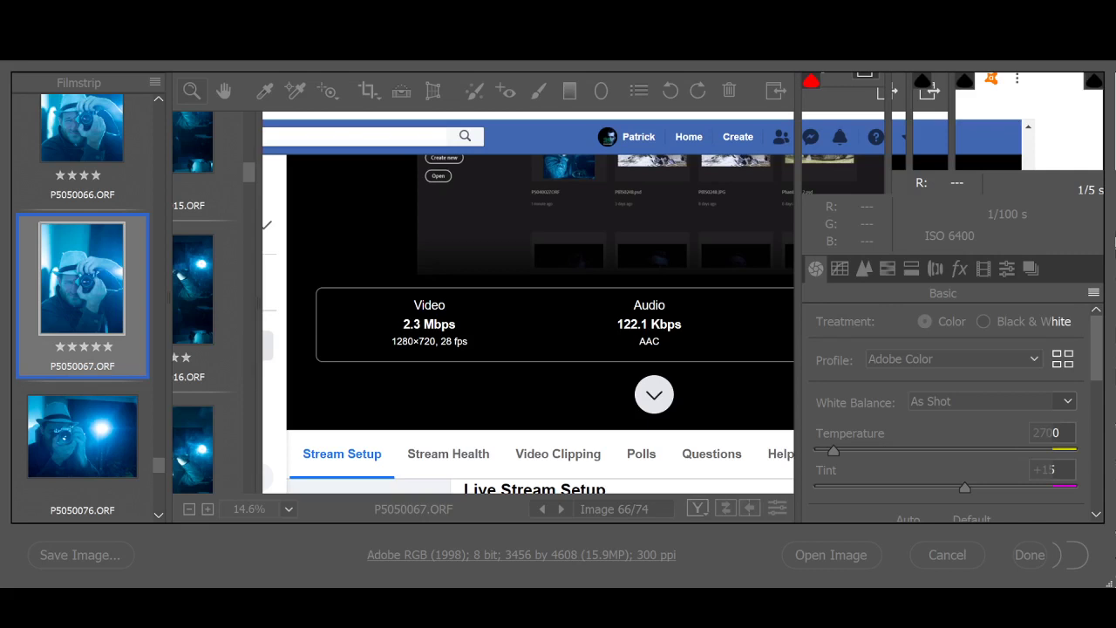
Review the photos P5050076.ORF through P5050081.ORF and give P5050081.ORF a four-star rating
click(87, 459)
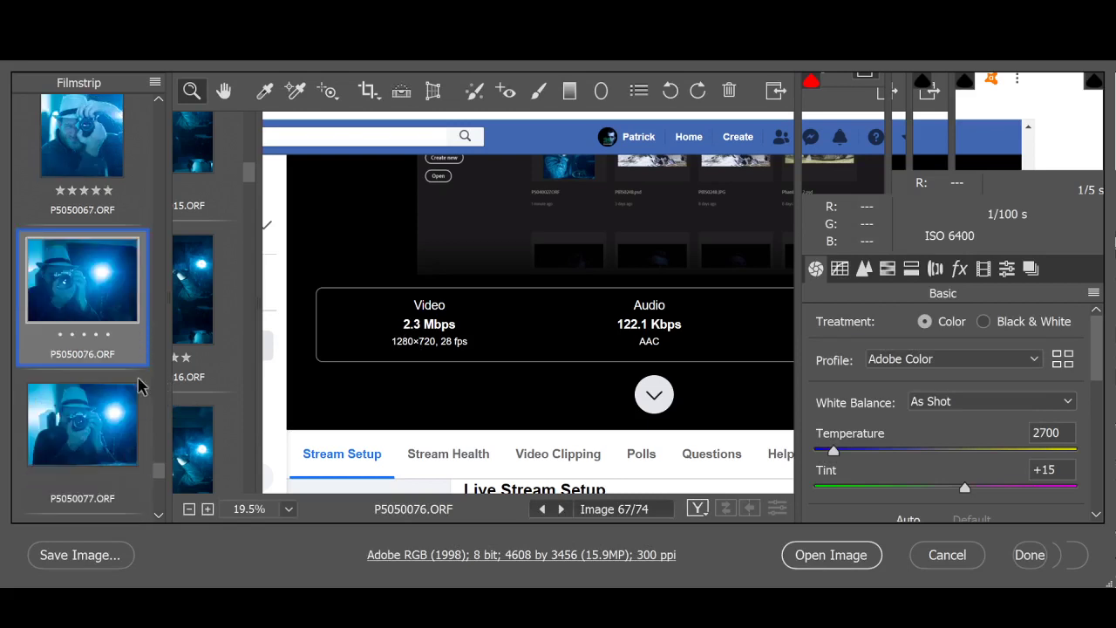
scroll(74, 407, down, 2)
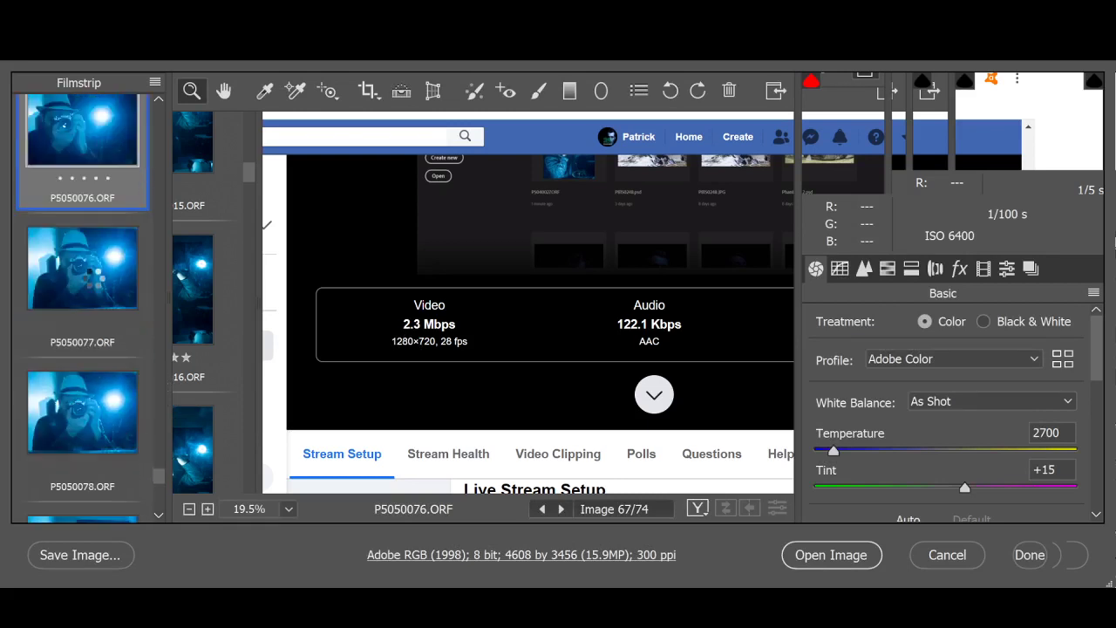
click(95, 279)
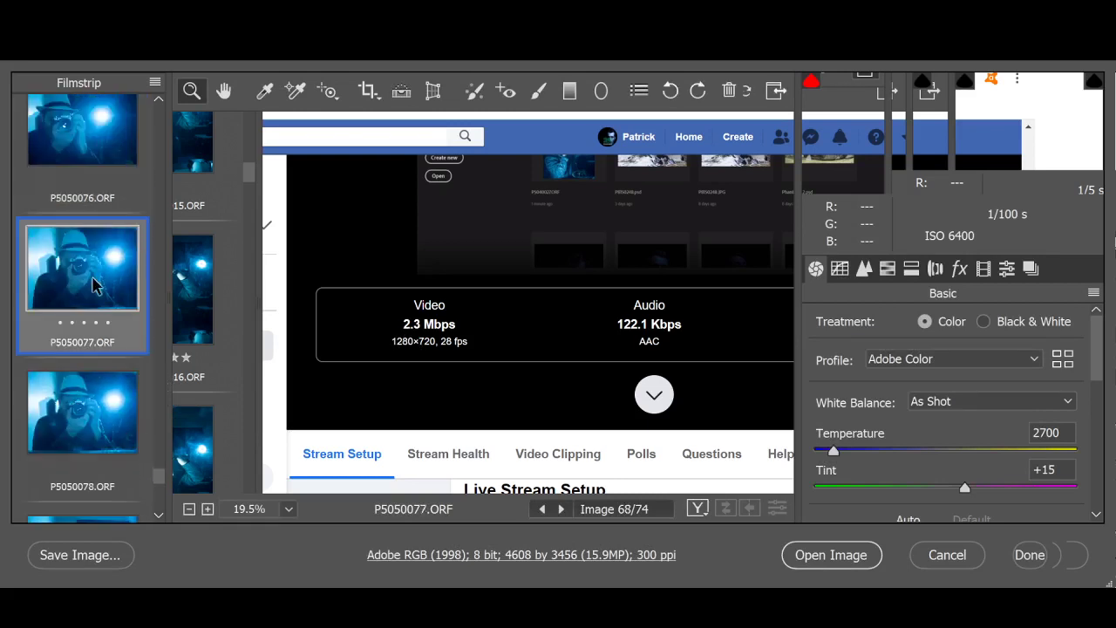
click(108, 402)
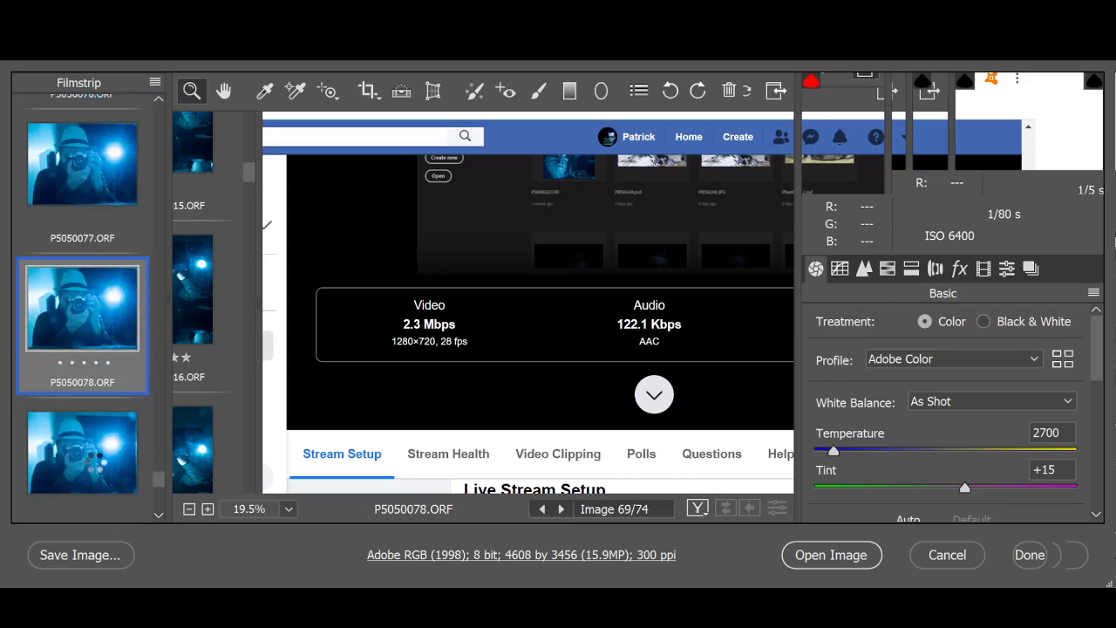
click(98, 455)
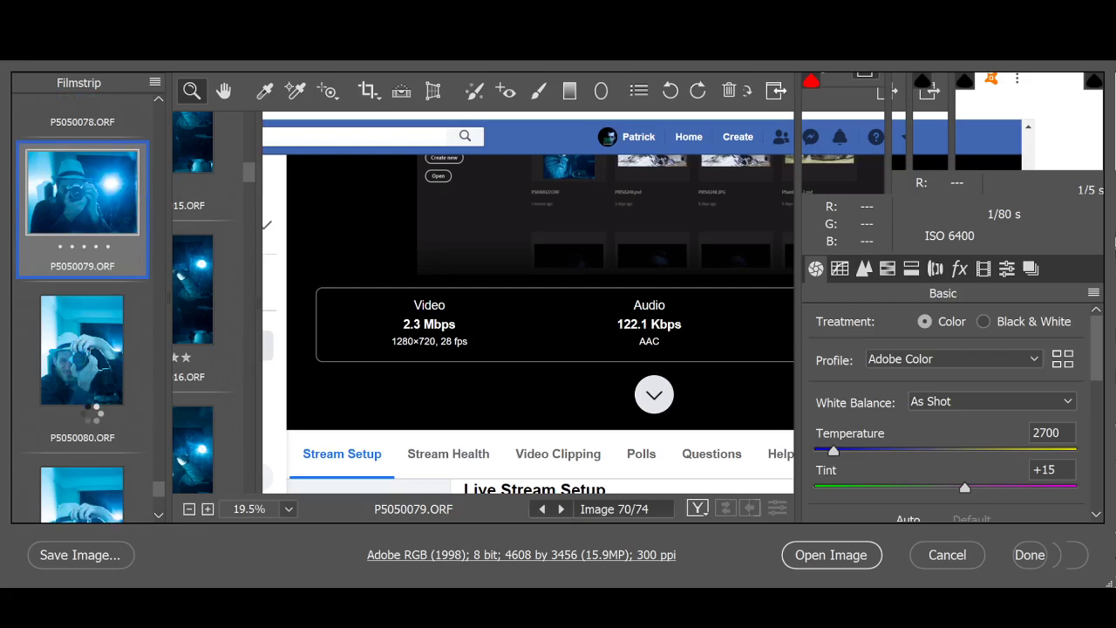
click(94, 419)
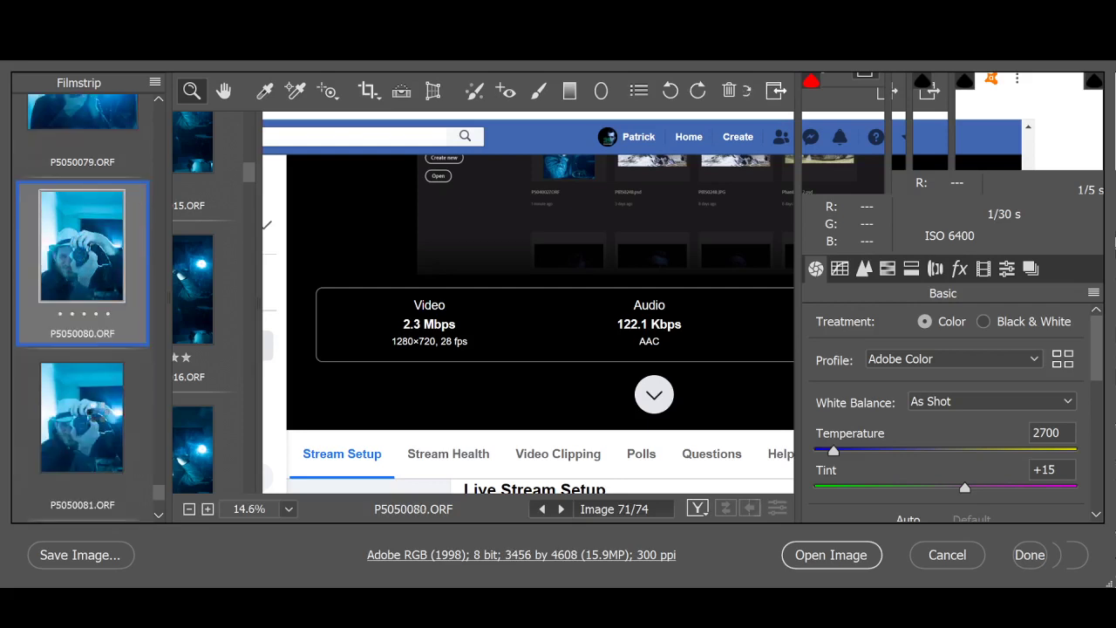
click(97, 417)
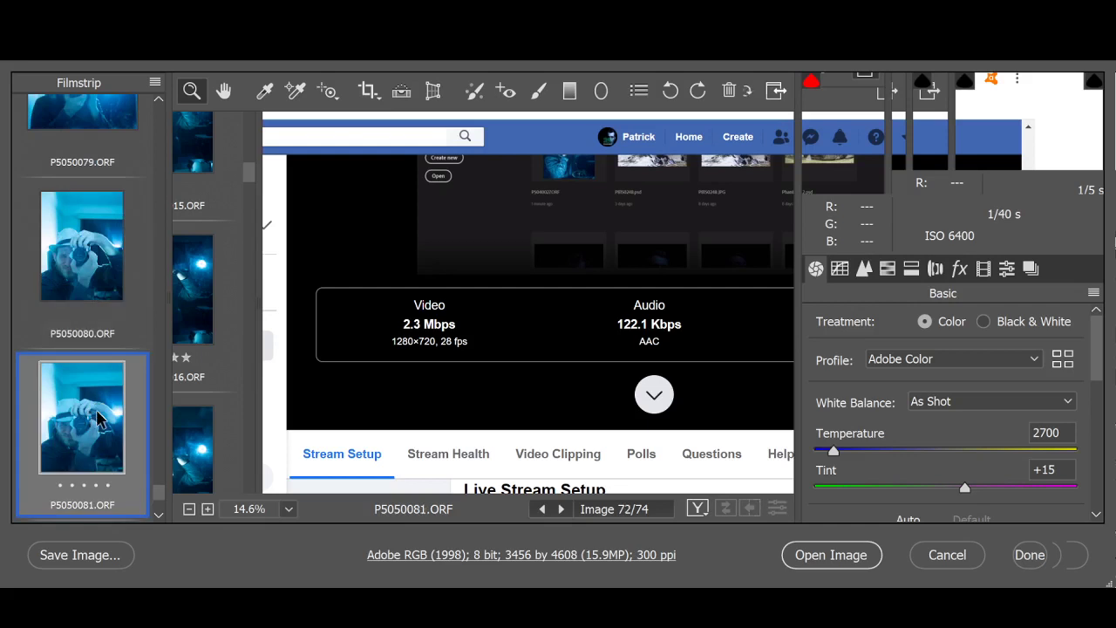
click(96, 485)
Give P5050082.ORF and P5050083.ORF four-star ratings
scroll(94, 422, down, 3)
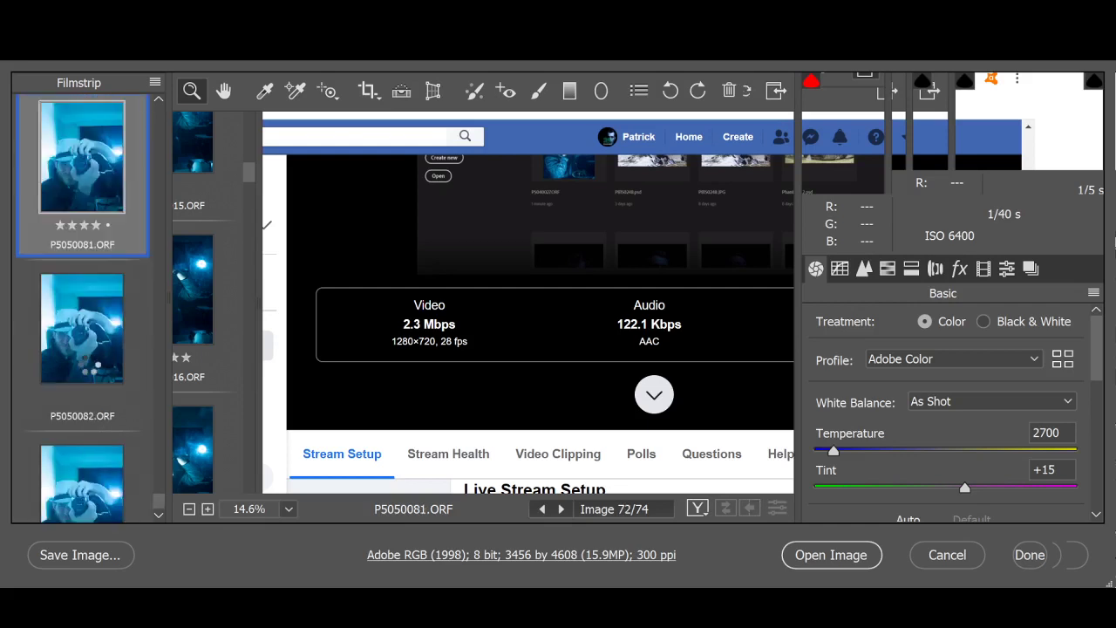
click(73, 426)
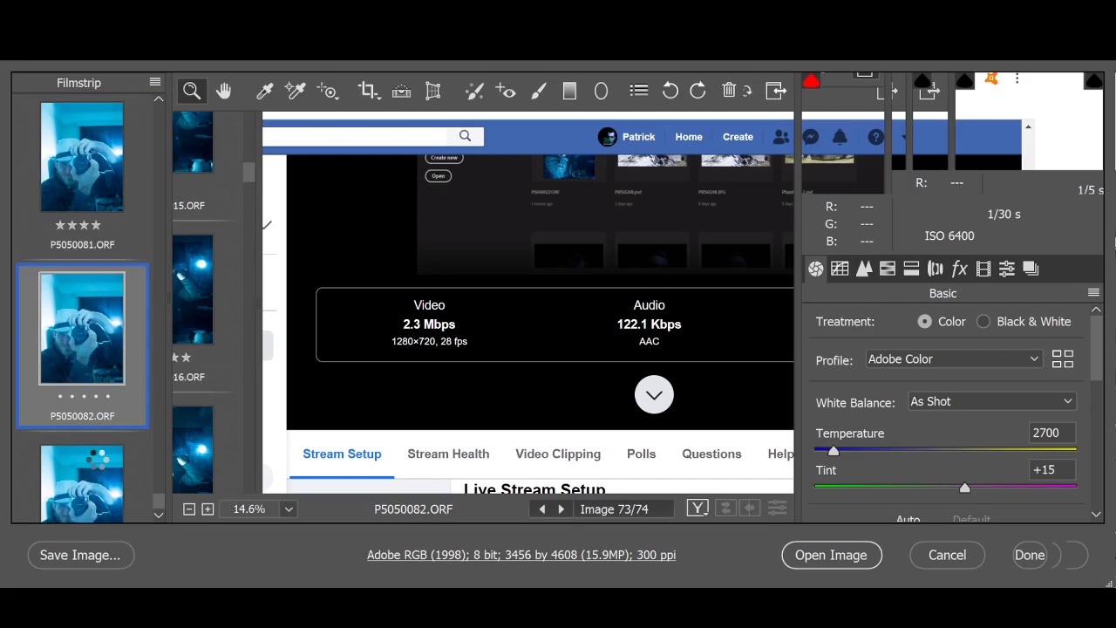
click(96, 459)
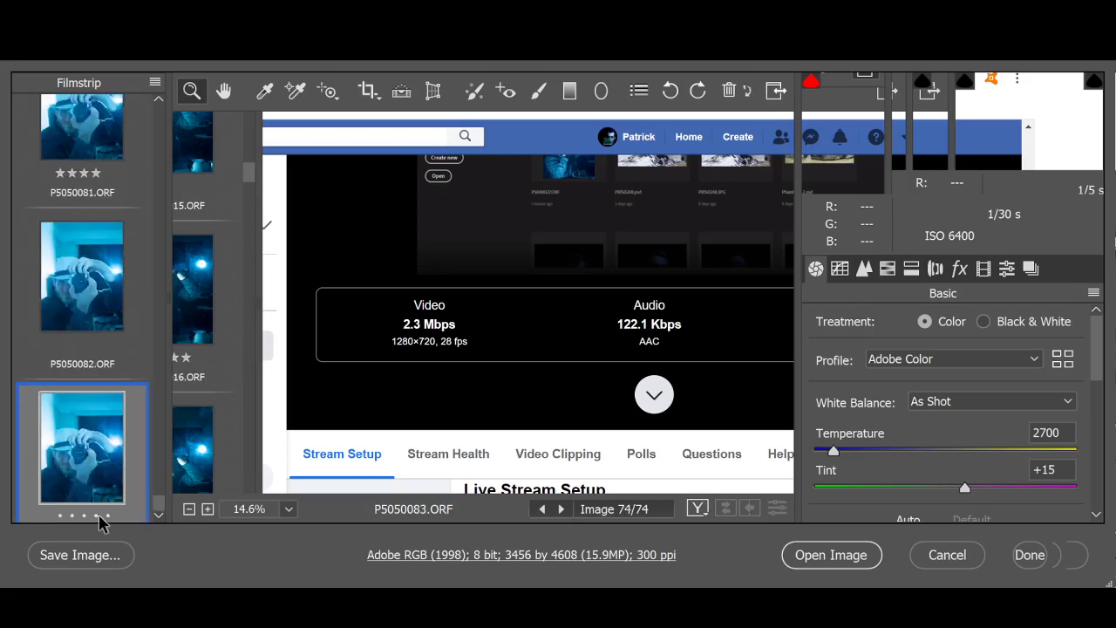
click(98, 311)
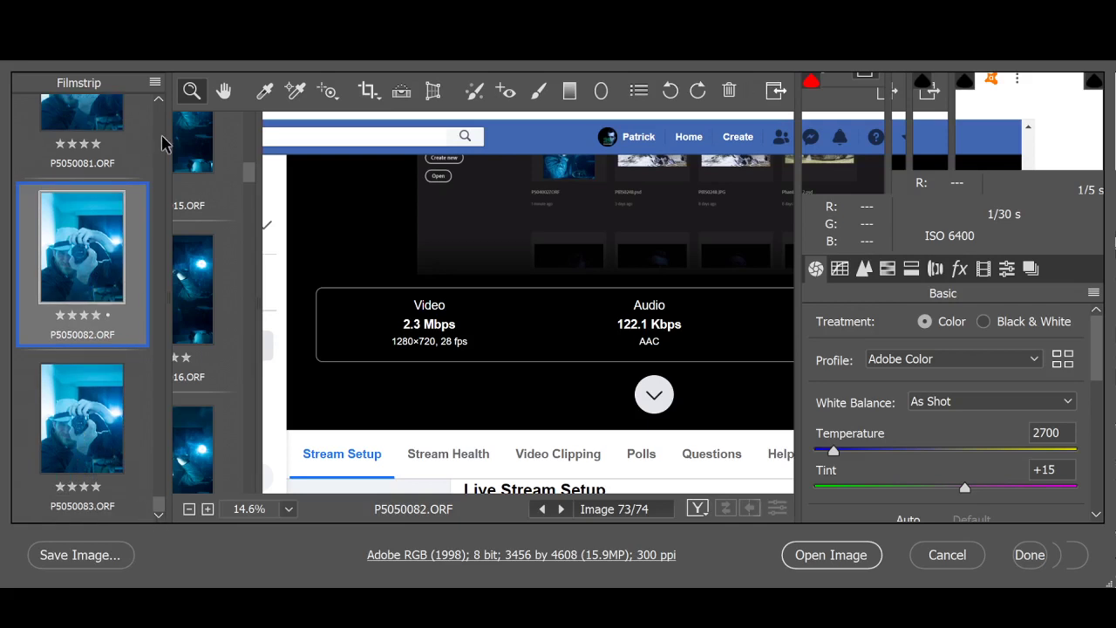
Return to the first photo and mark P5040002.ORF through P5040006.ORF for deletion
scroll(161, 130, up, 10)
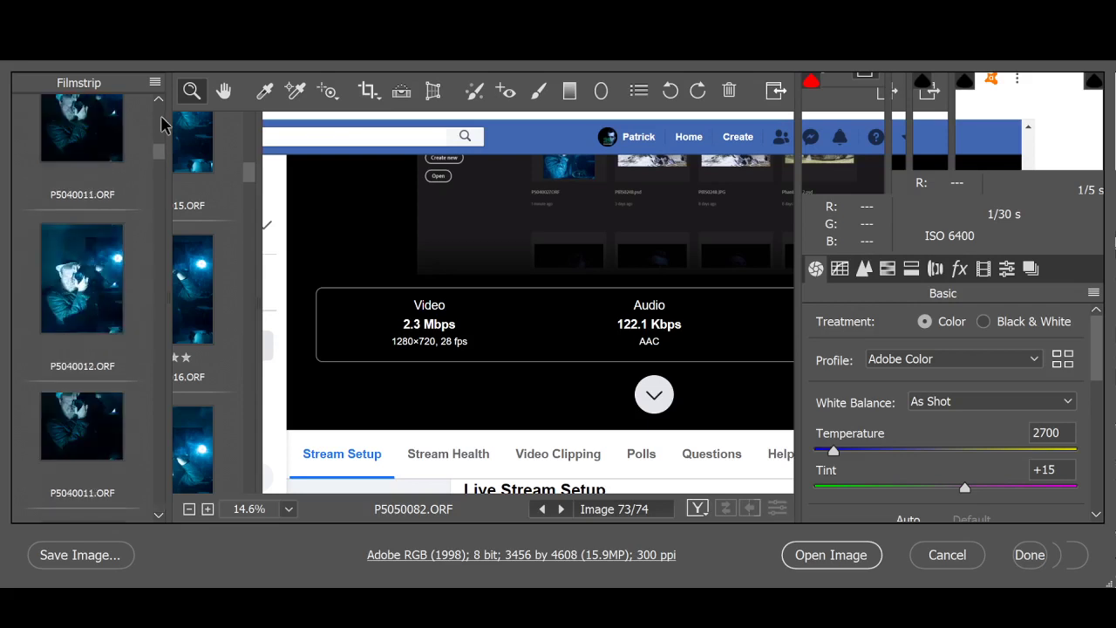
key(Home)
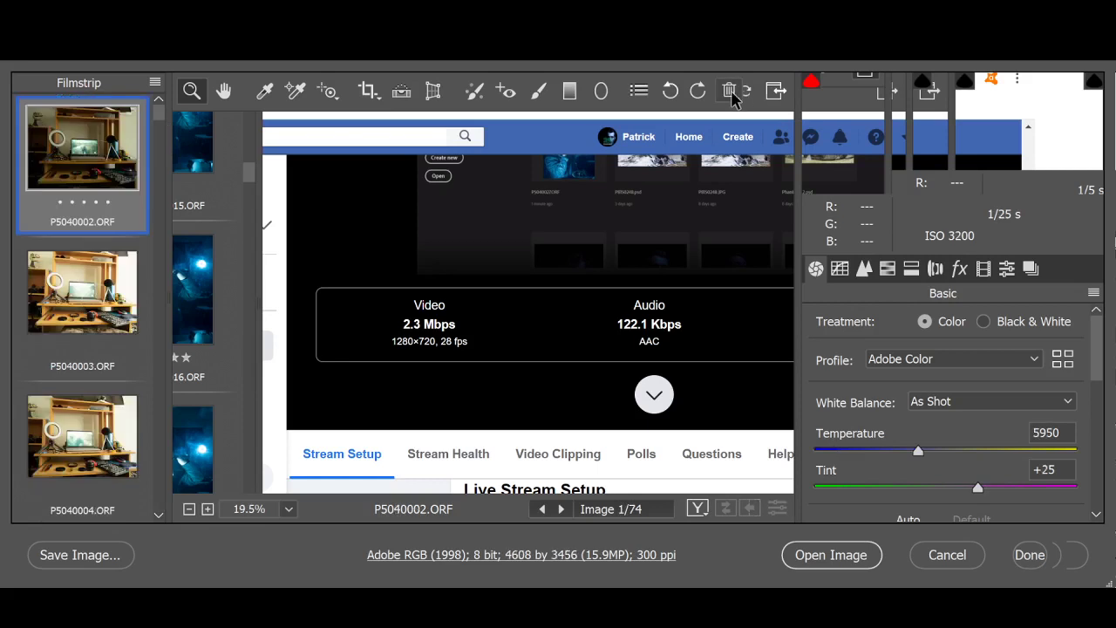
click(731, 91)
click(731, 91)
click(731, 91)
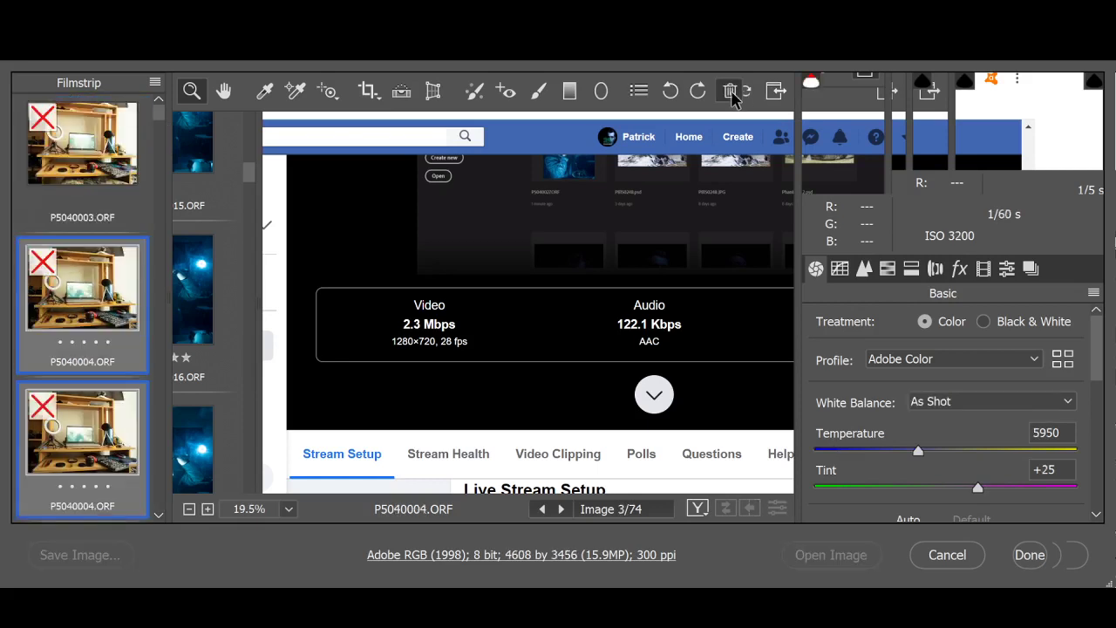
click(731, 90)
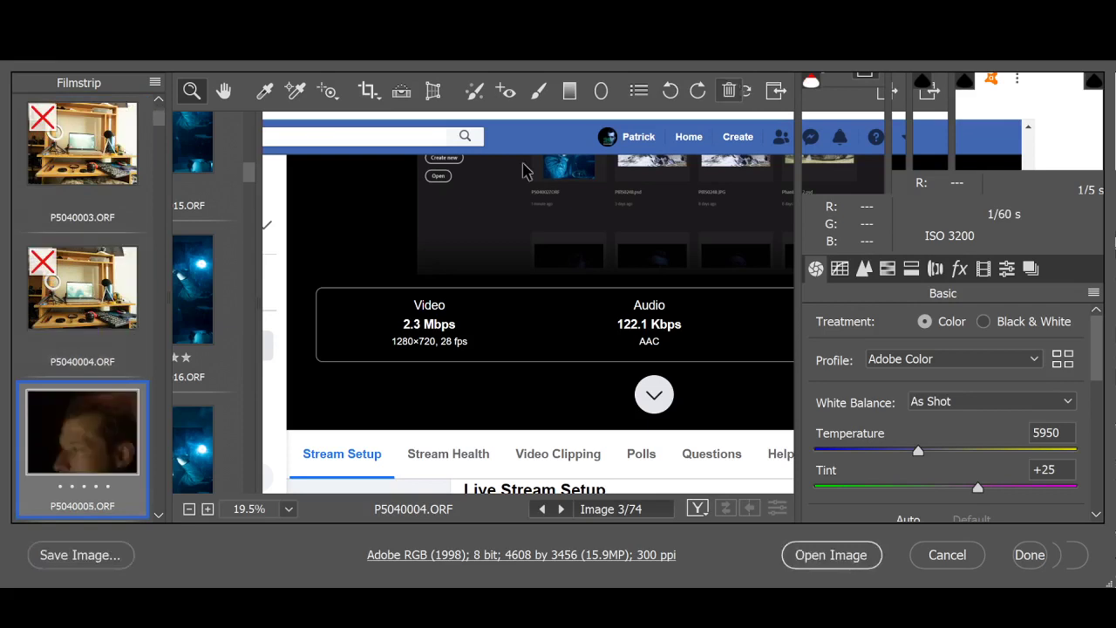
click(731, 90)
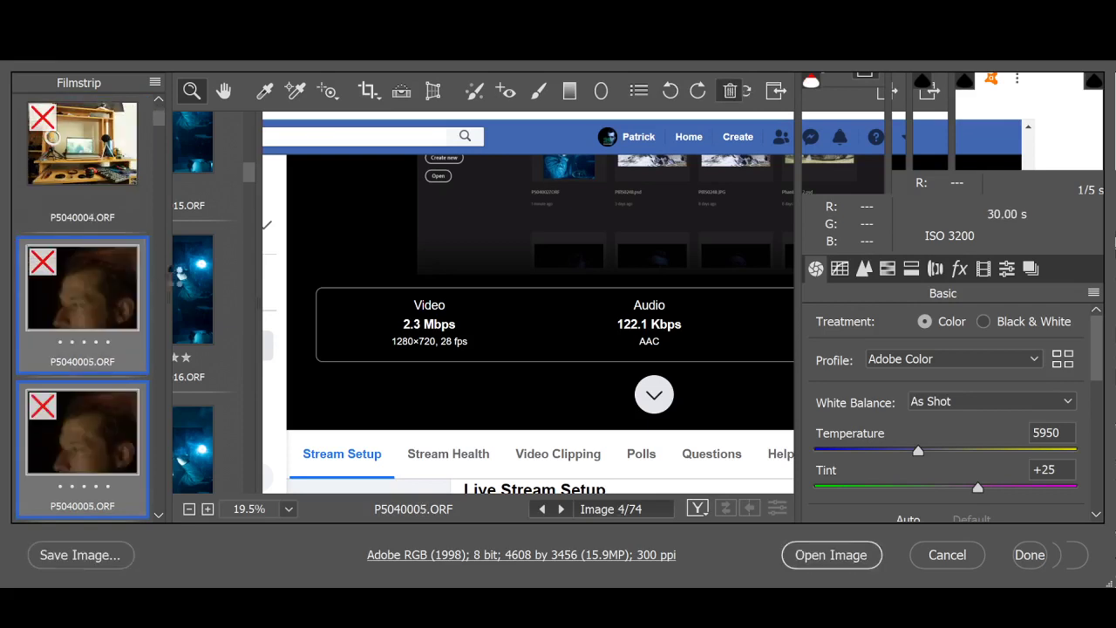
click(732, 92)
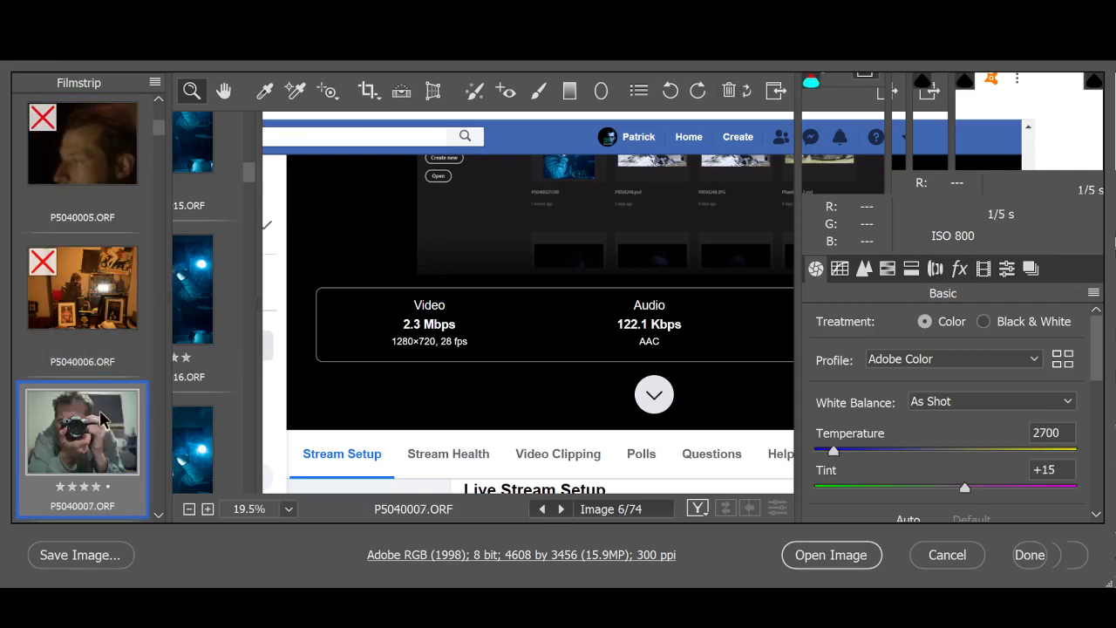
Keep P5040007.ORF and mark the neighbouring P5040008.ORF for deletion
scroll(101, 419, down, 2)
key(Down)
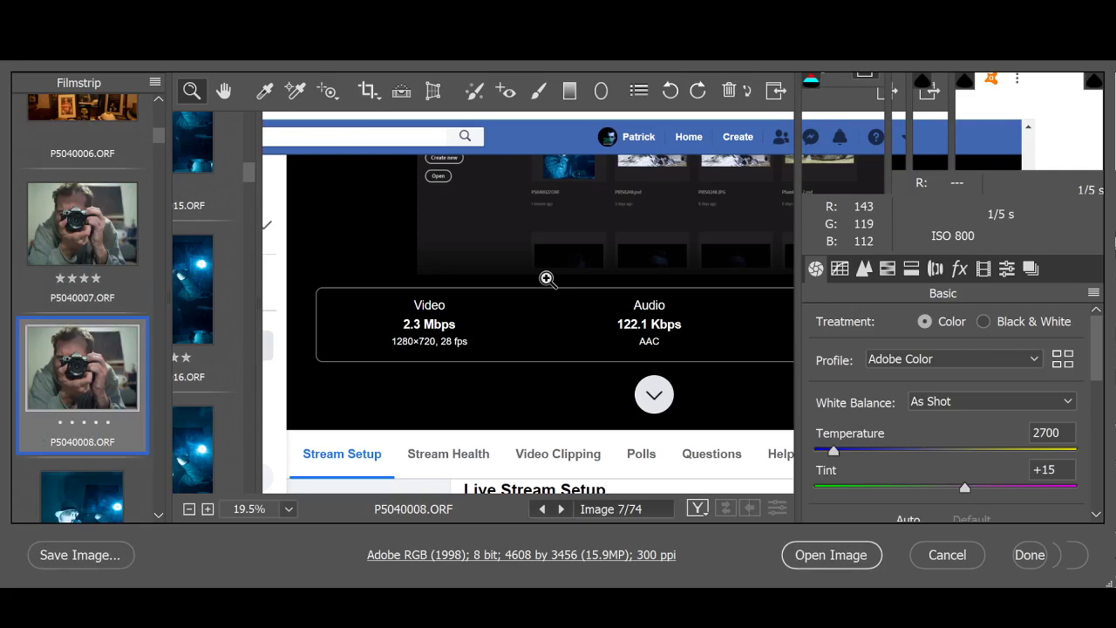
click(729, 89)
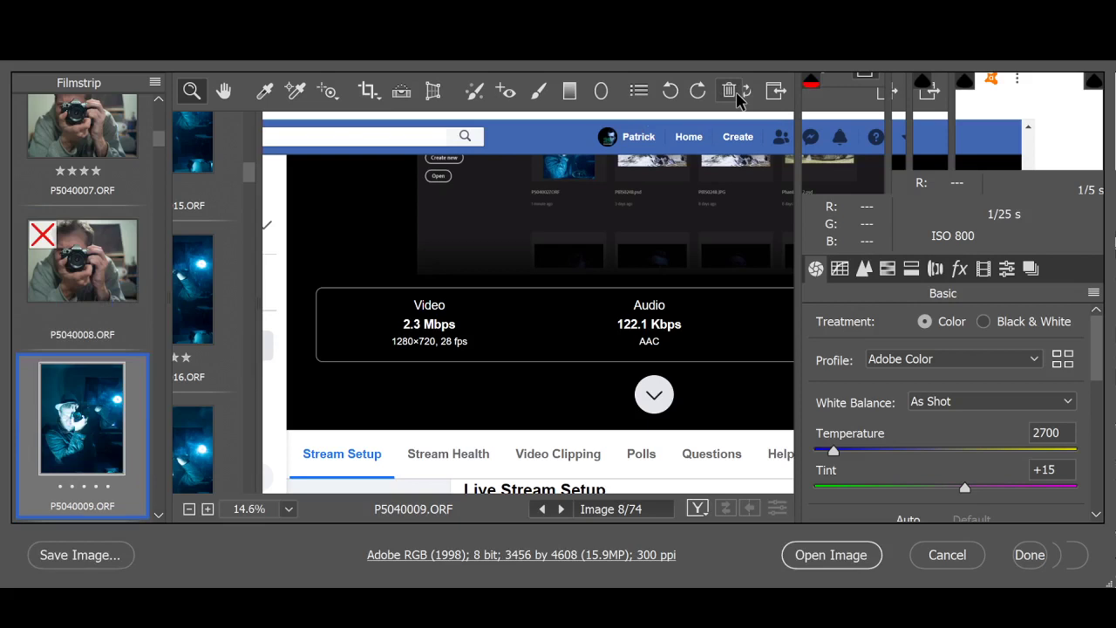
Select the unrated photos P5040009.ORF through P5040013.ORF together in the filmstrip
scroll(84, 437, down, 2)
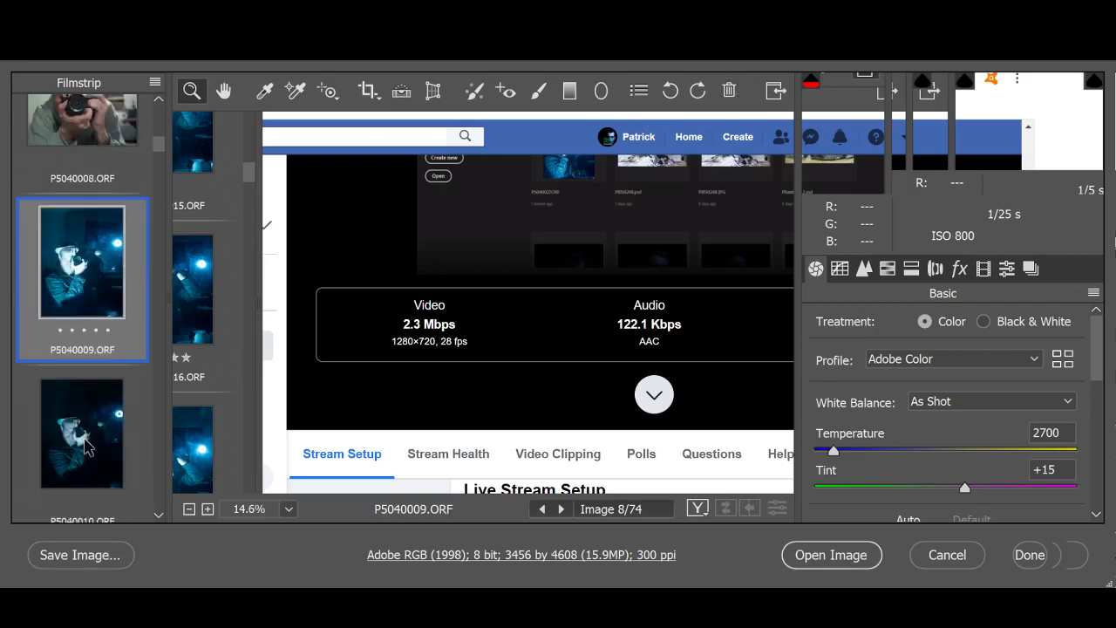
scroll(86, 445, down, 1)
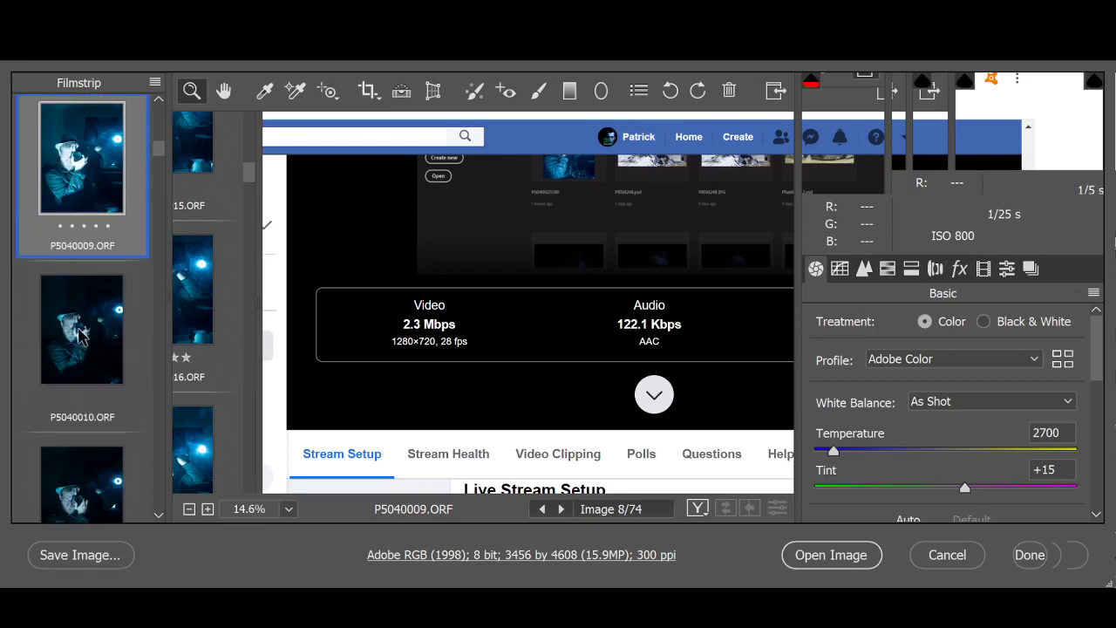
scroll(80, 331, down, 1)
shift+click(82, 414)
scroll(80, 409, down, 2)
shift+click(87, 387)
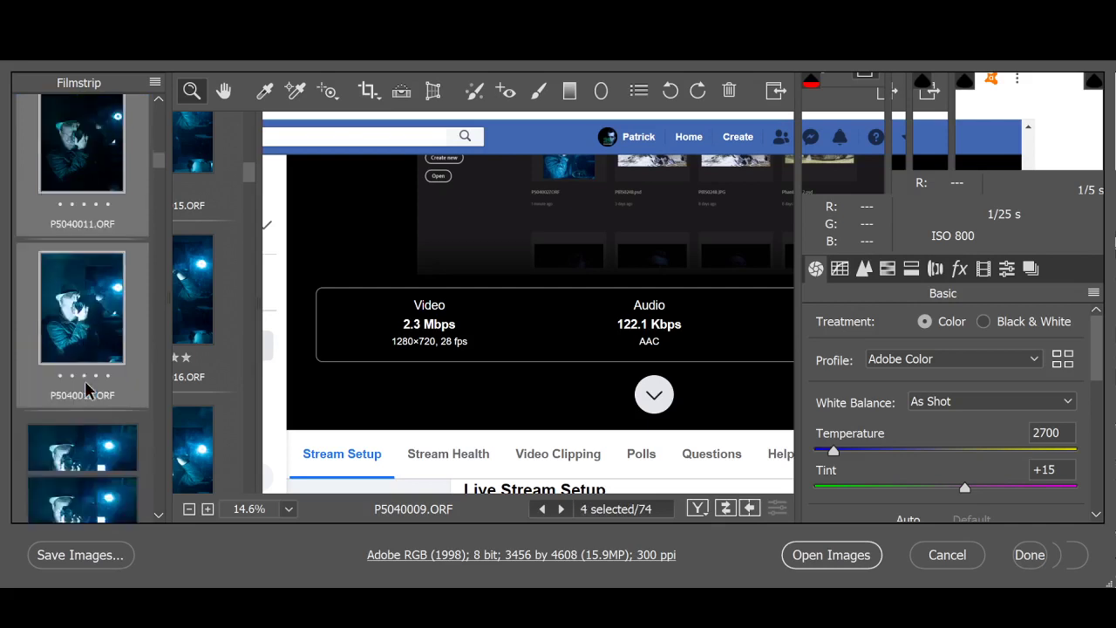
scroll(87, 389, down, 1)
shift+click(91, 446)
scroll(94, 440, down, 2)
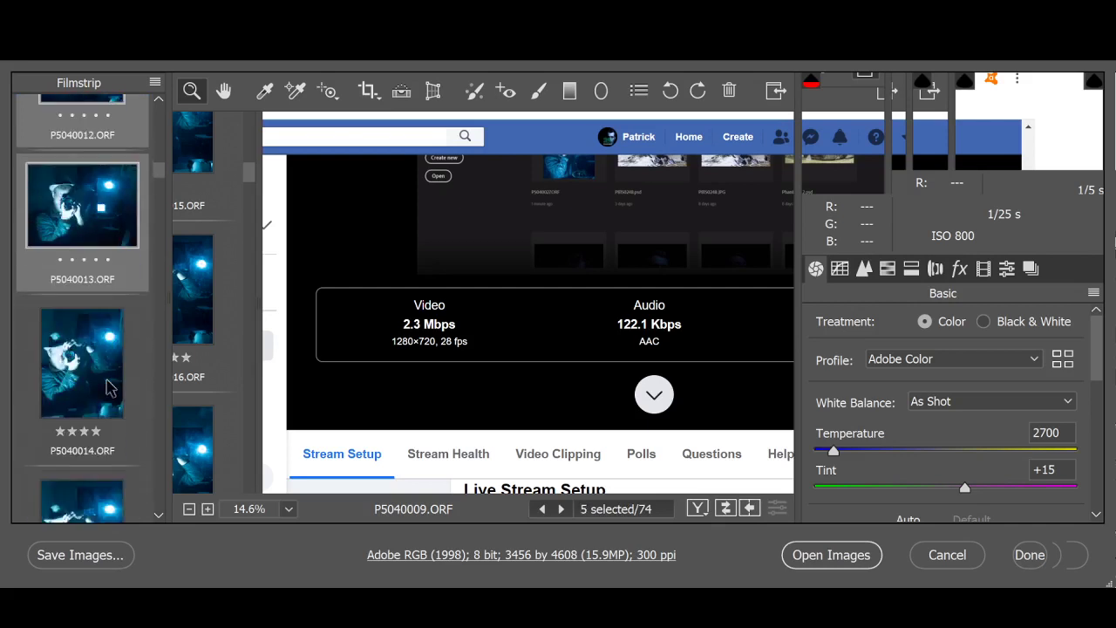
Add the unrated photos P5040015.ORF, P5040018.ORF and P5040020.ORF to the selection, skipping the starred ones
scroll(87, 357, down, 1)
shift+click(83, 366)
scroll(83, 377, down, 2)
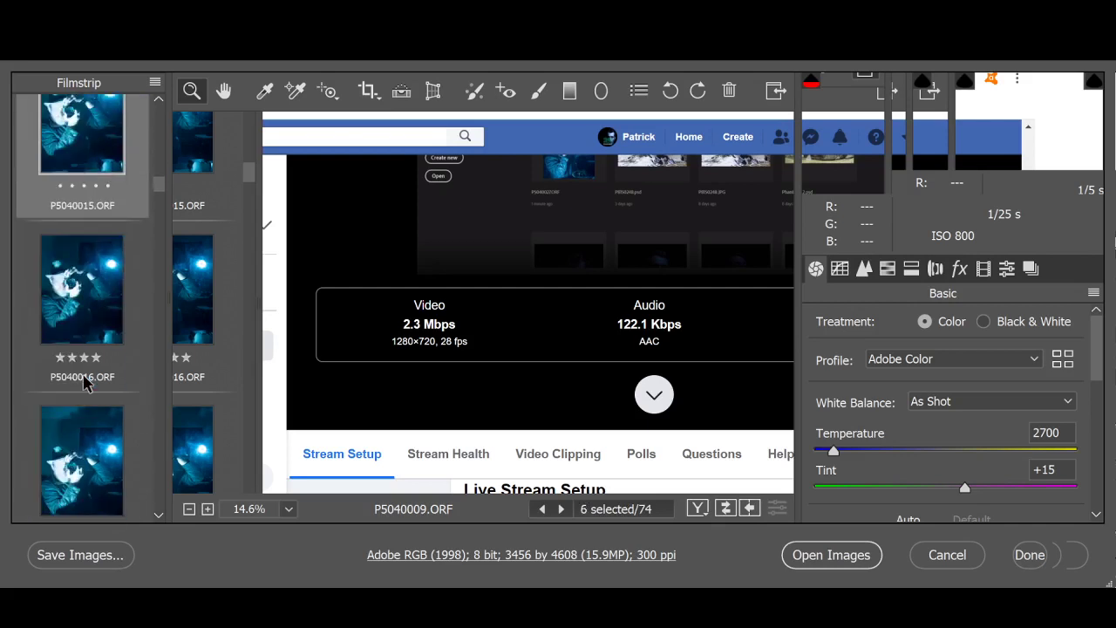
scroll(85, 388, down, 2)
scroll(83, 388, down, 2)
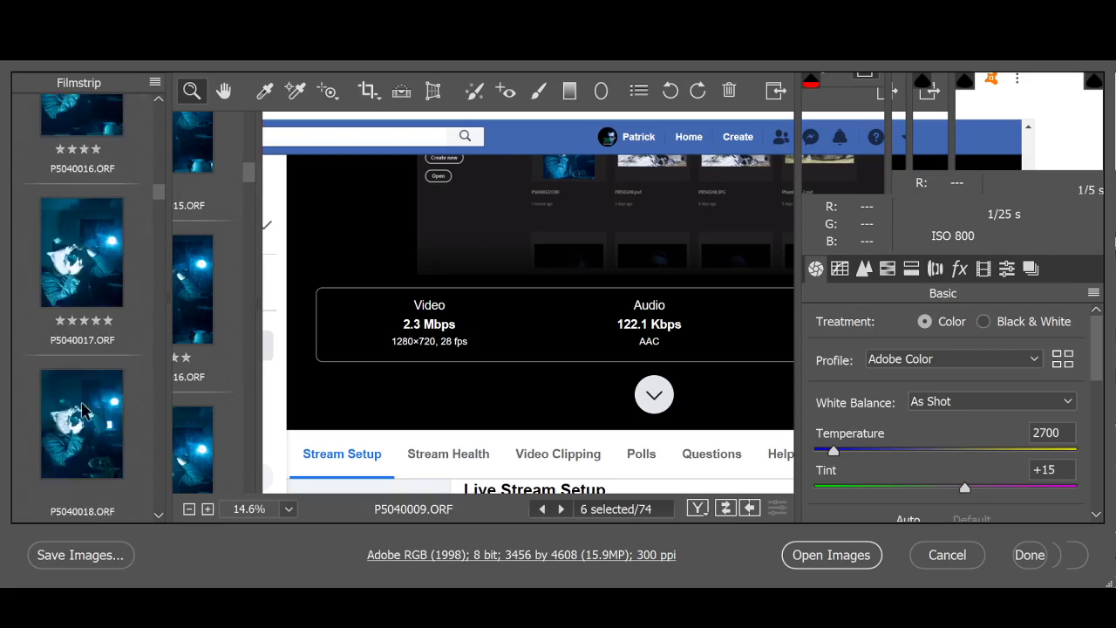
shift+click(84, 446)
scroll(84, 435, down, 2)
scroll(83, 408, down, 2)
scroll(83, 407, down, 2)
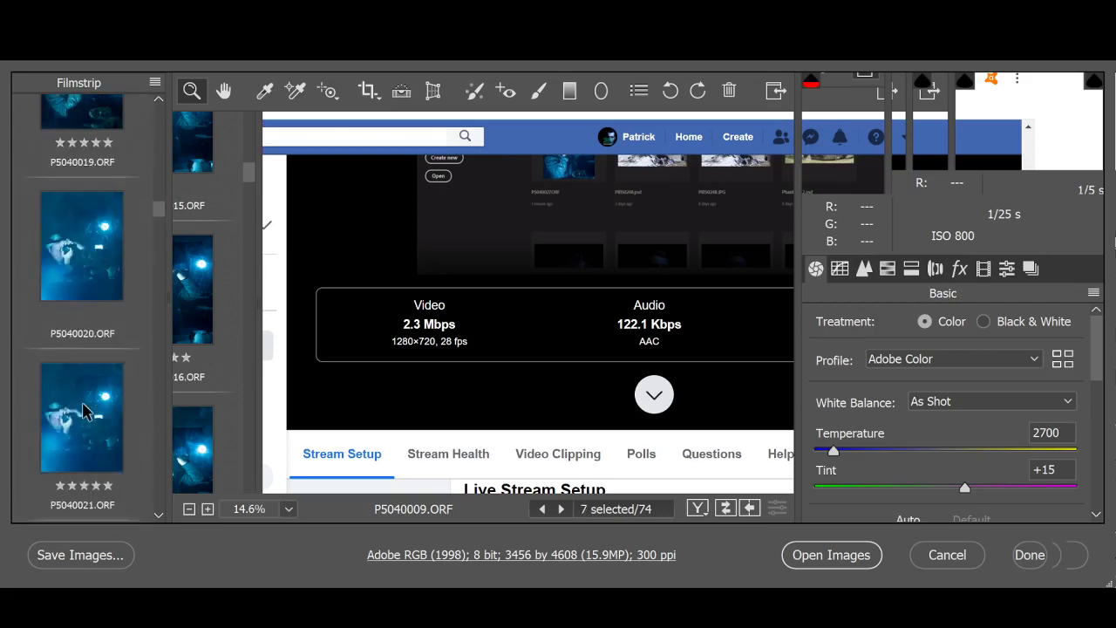
shift+click(94, 292)
Add P5040024.ORF and one more unrated photo before P5040027.ORF to the selection
scroll(75, 394, down, 4)
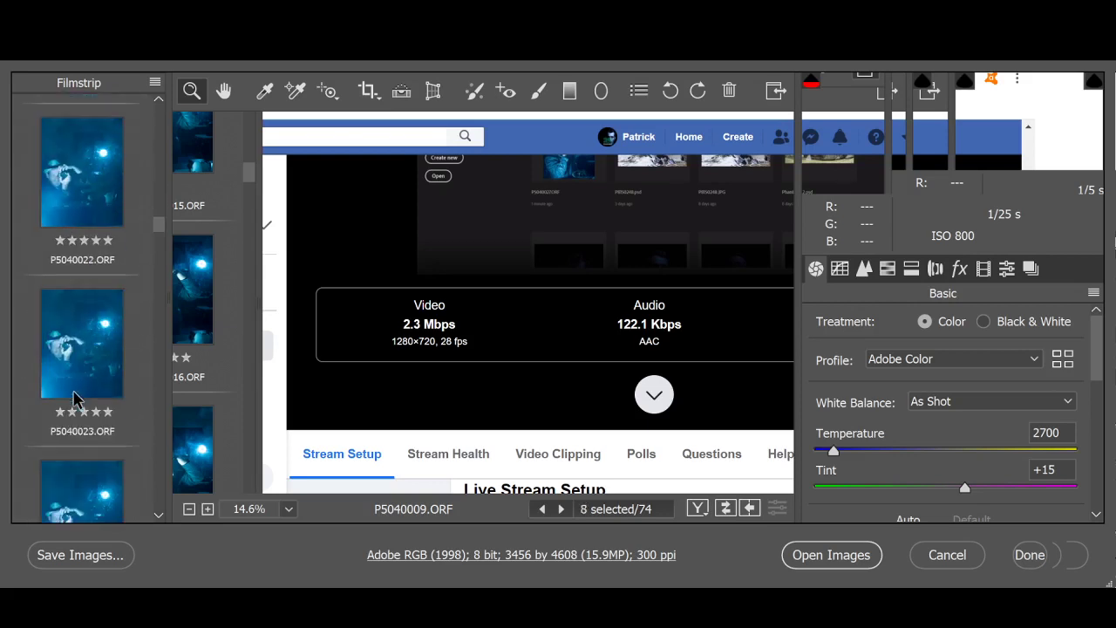
scroll(81, 365, down, 2)
scroll(83, 366, down, 2)
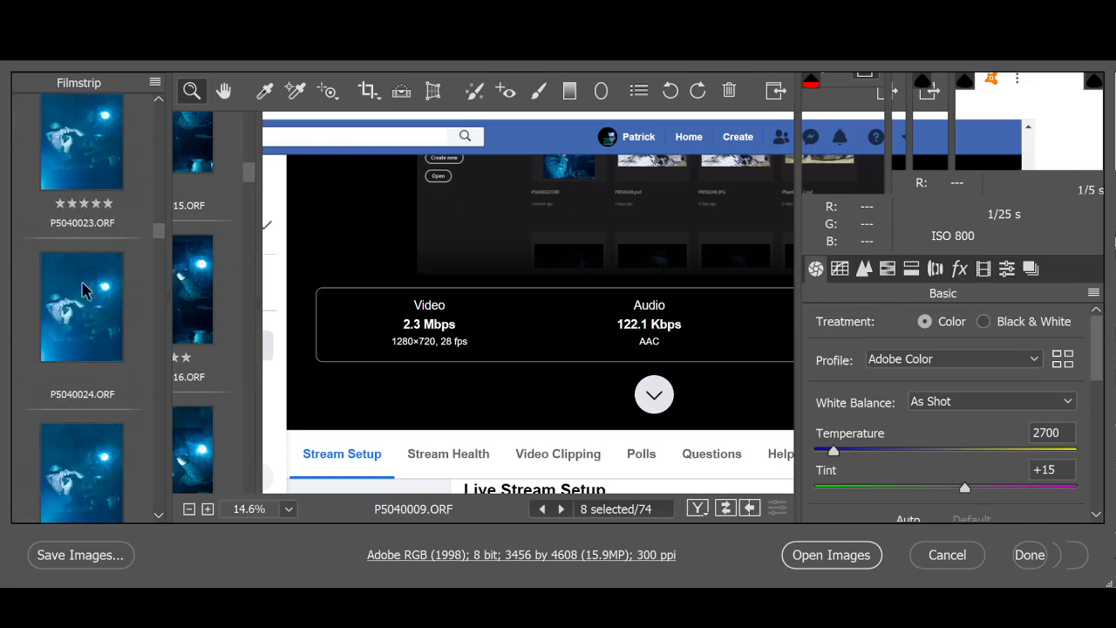
ctrl+click(70, 358)
scroll(70, 358, down, 2)
ctrl+click(75, 349)
scroll(75, 396, down, 5)
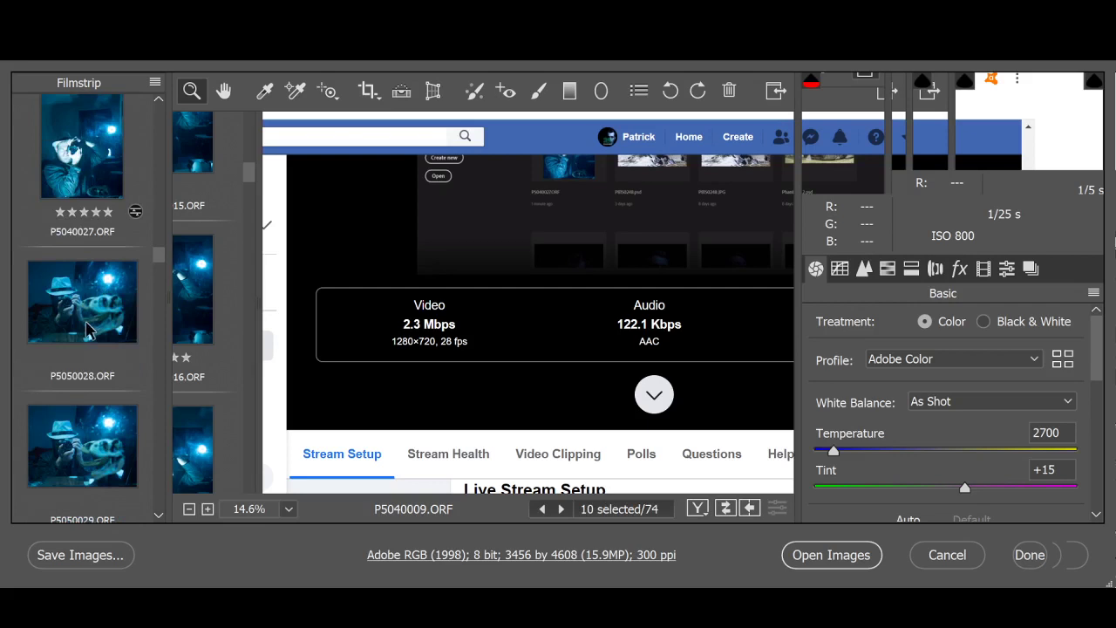
ctrl+click(73, 375)
scroll(75, 380, down, 1)
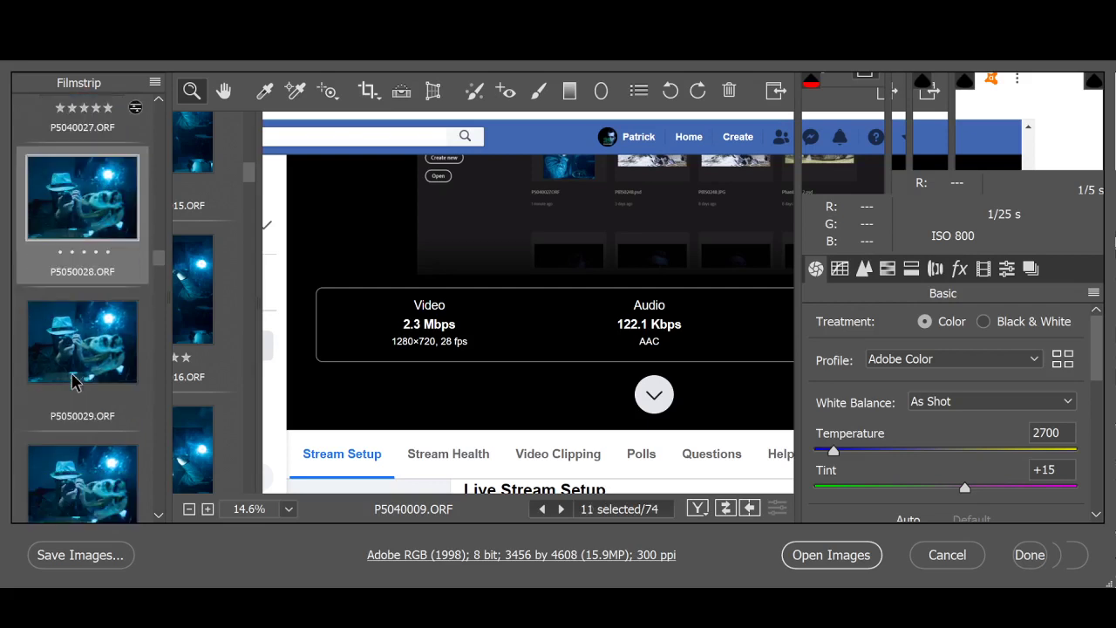
ctrl+click(85, 231)
Add the unrated photos P5050033.ORF and P5050034.ORF to the selection
scroll(78, 413, down, 4)
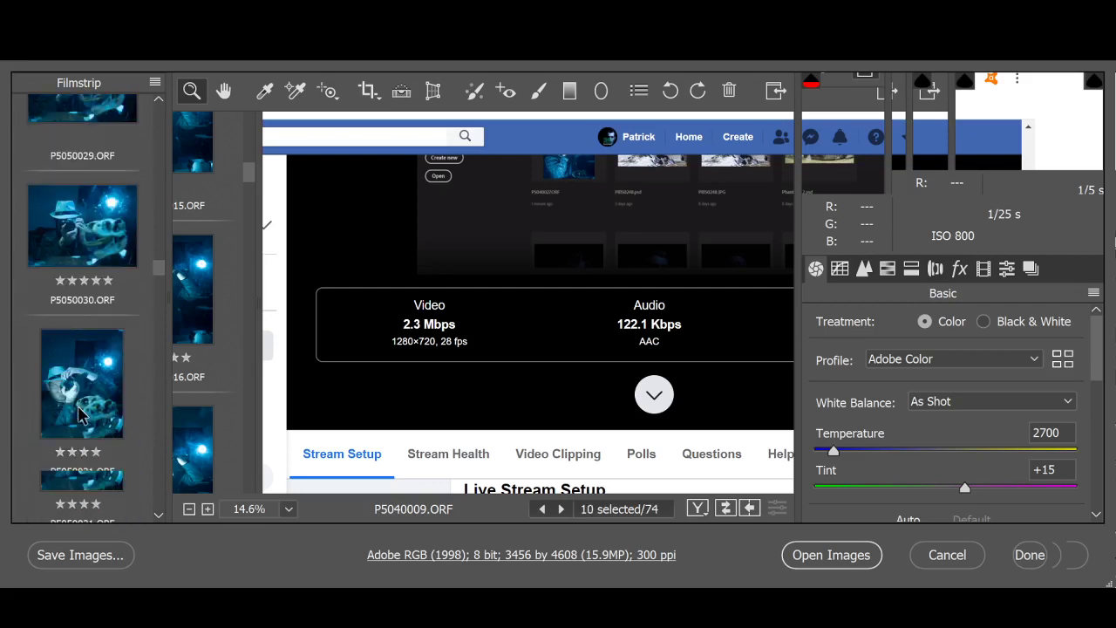
scroll(78, 413, down, 4)
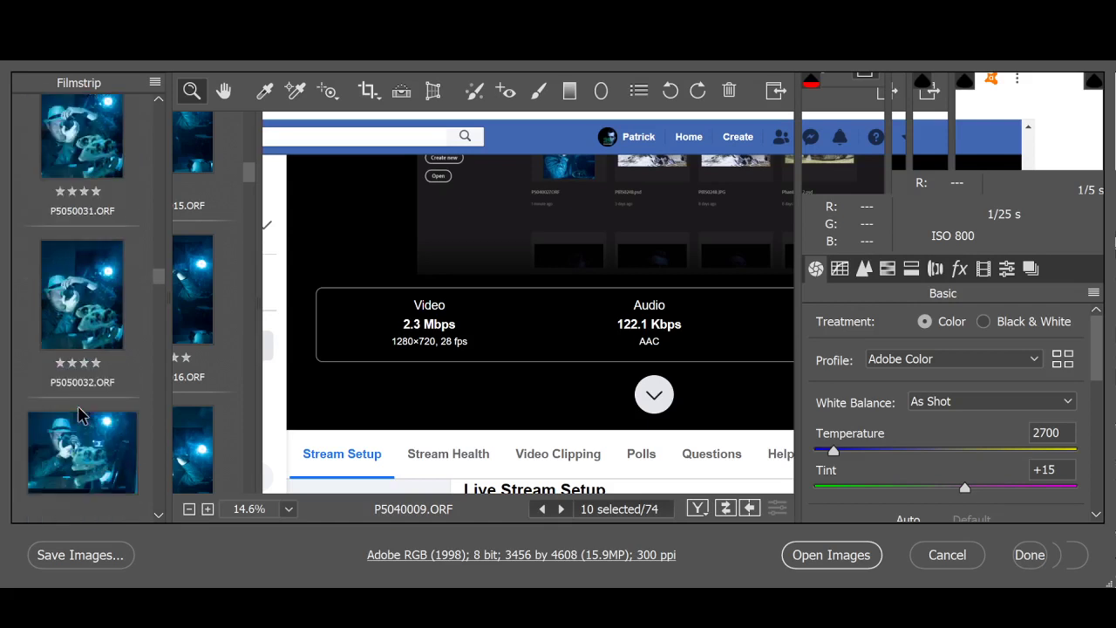
ctrl+click(88, 333)
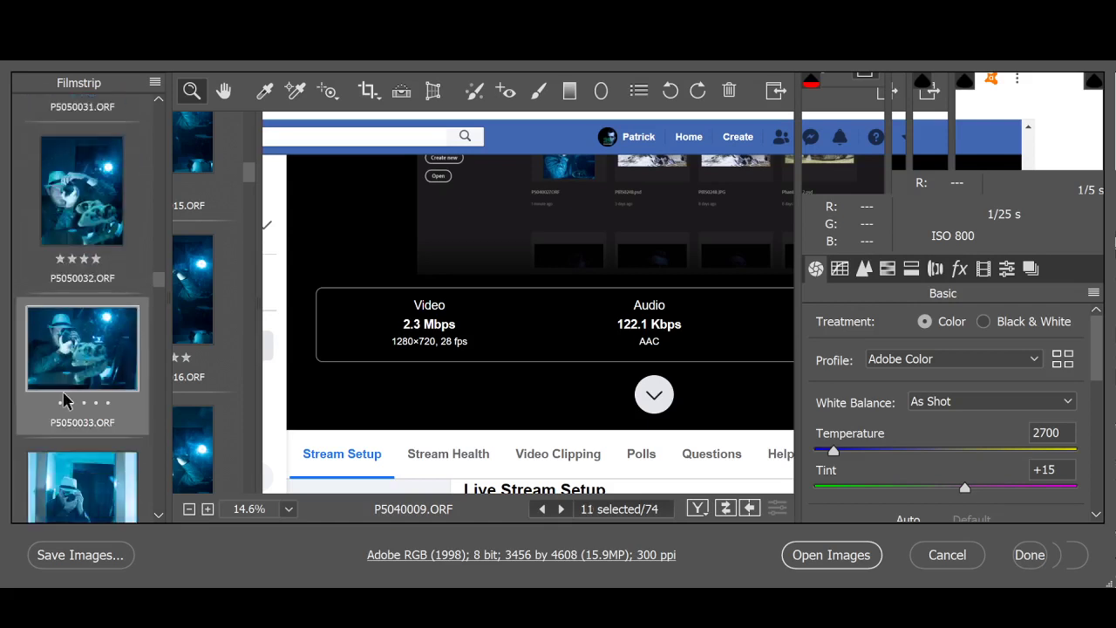
scroll(87, 333, down, 2)
ctrl+click(76, 334)
scroll(77, 335, down, 2)
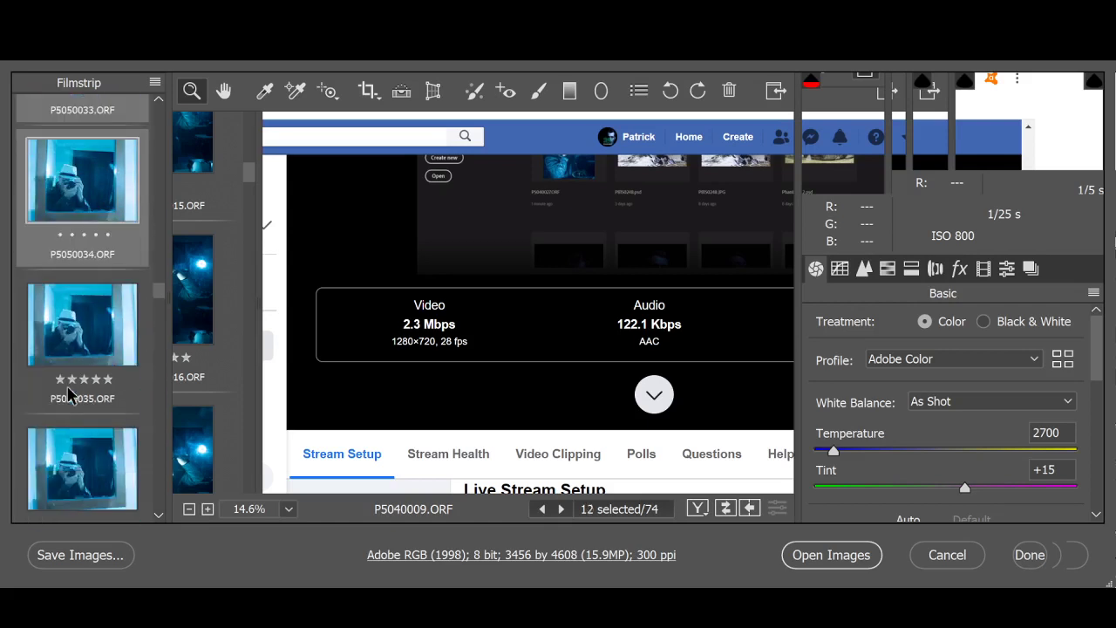
Add the unrated photos P5050036.ORF, P5050038.ORF and P5050039.ORF to the selection
scroll(79, 319, down, 1)
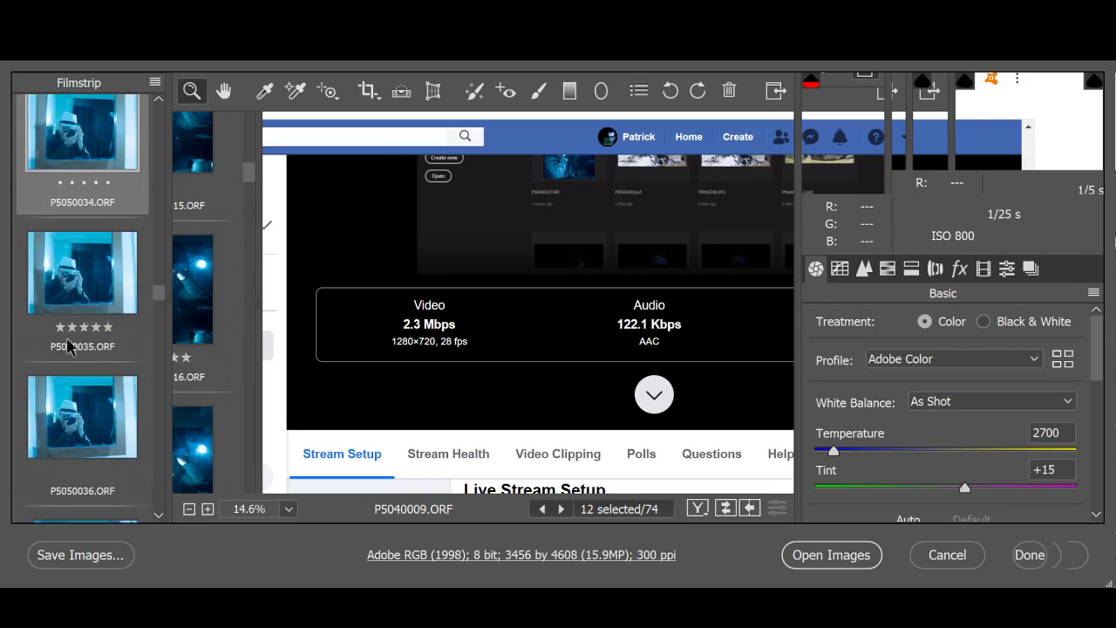
scroll(73, 344, down, 2)
ctrl+click(91, 266)
scroll(90, 337, down, 1)
scroll(91, 337, down, 2)
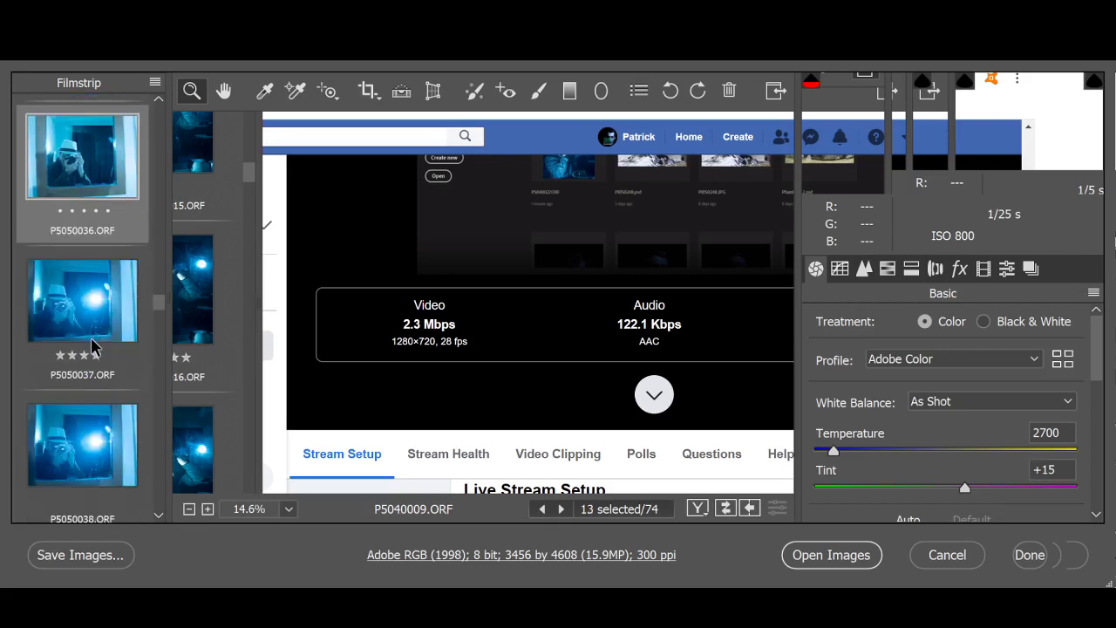
ctrl+click(79, 392)
scroll(79, 392, down, 2)
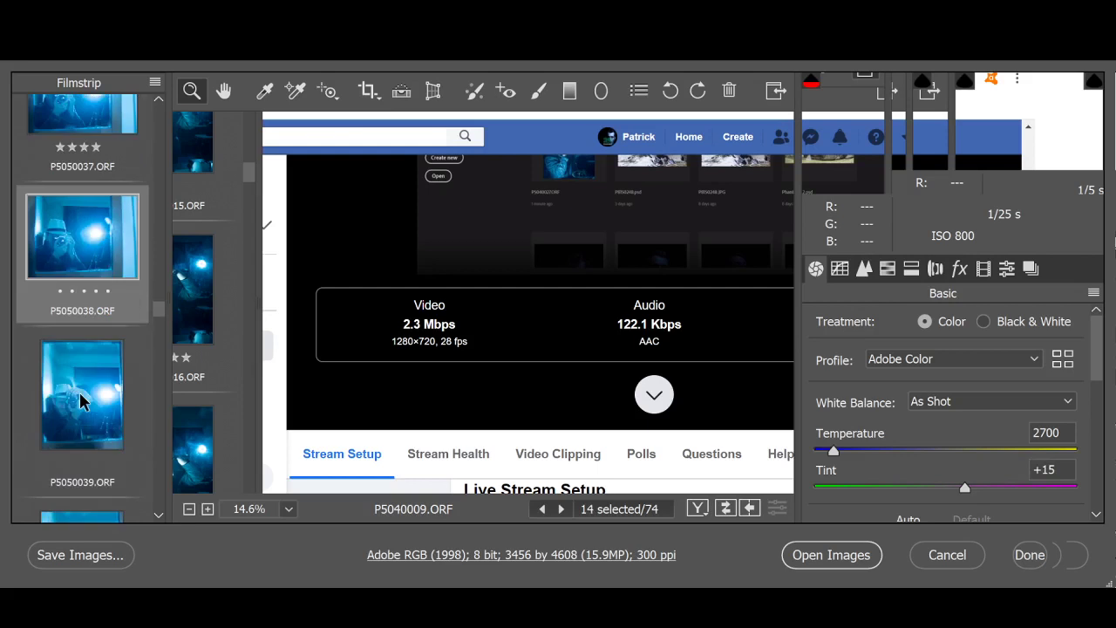
ctrl+click(79, 392)
scroll(79, 394, down, 3)
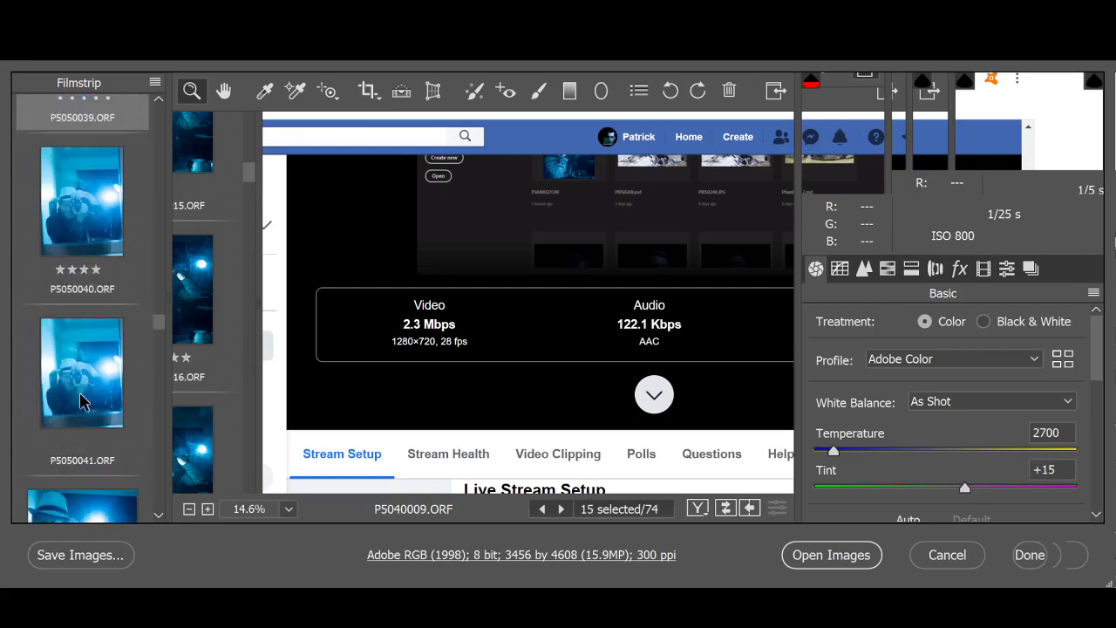
Add the unrated photos P5050041.ORF, P5050043.ORF and P5050045.ORF to the selection
ctrl+click(84, 343)
scroll(83, 344, down, 4)
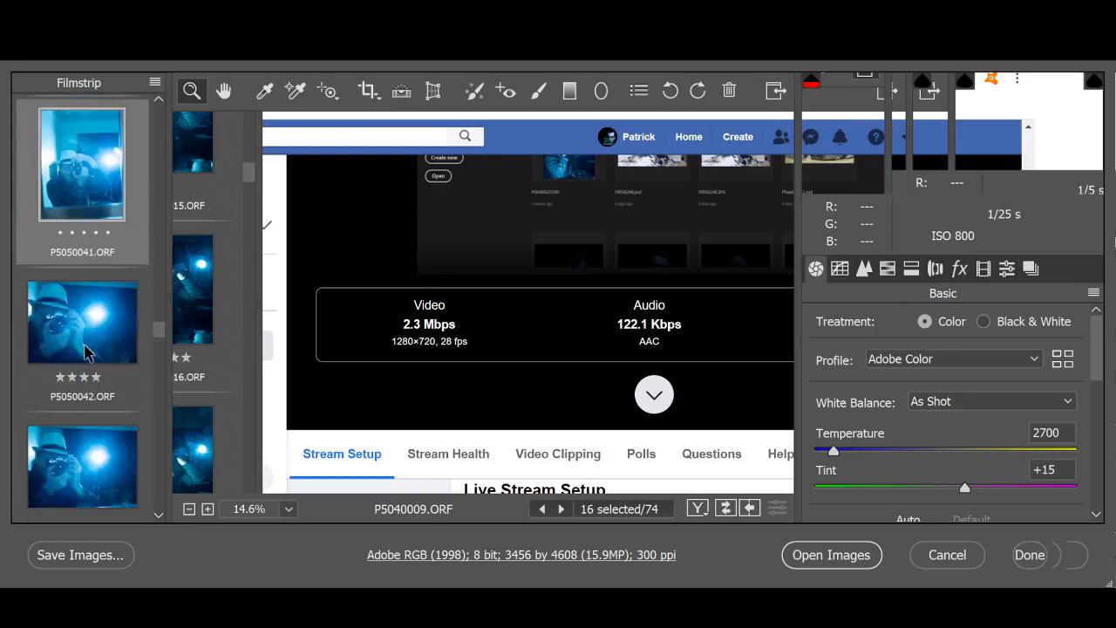
ctrl+click(78, 214)
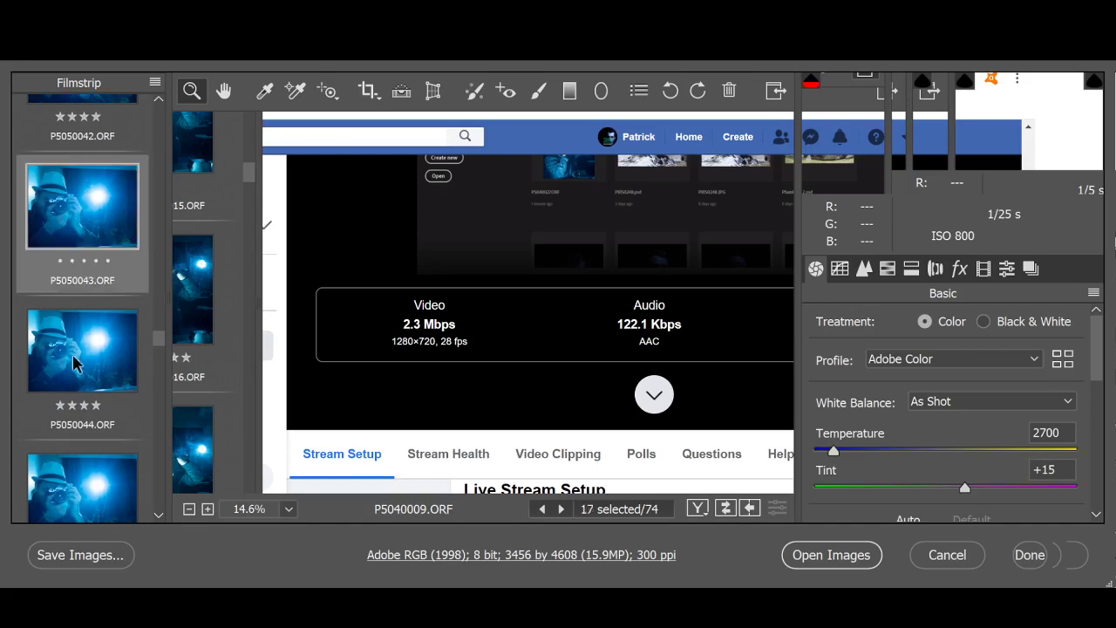
scroll(74, 364, down, 2)
ctrl+click(82, 314)
scroll(82, 314, down, 3)
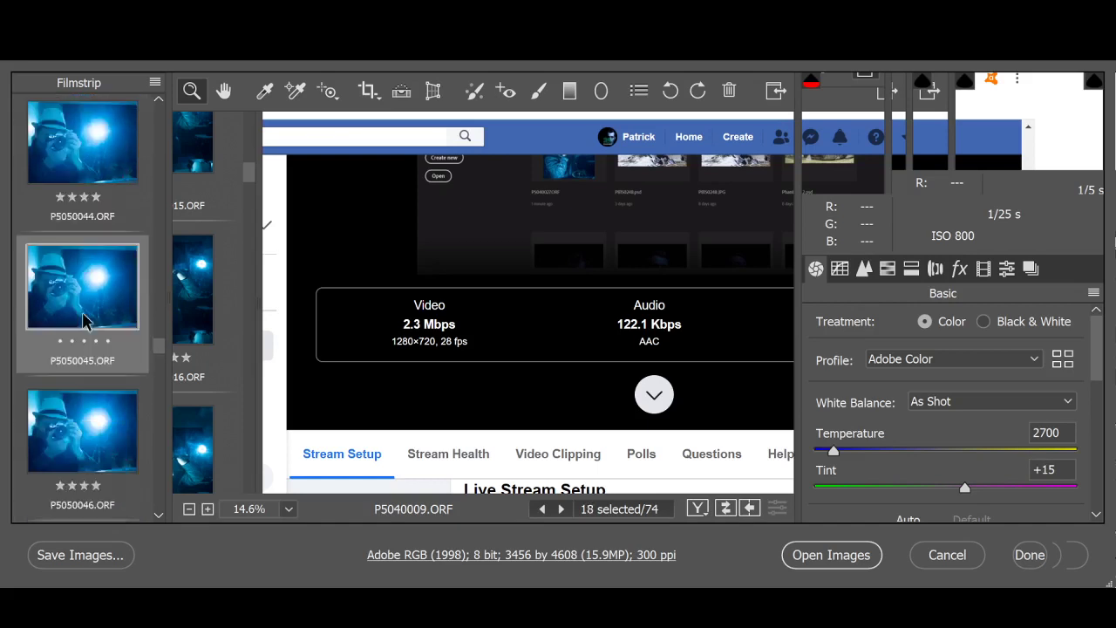
scroll(85, 320, down, 4)
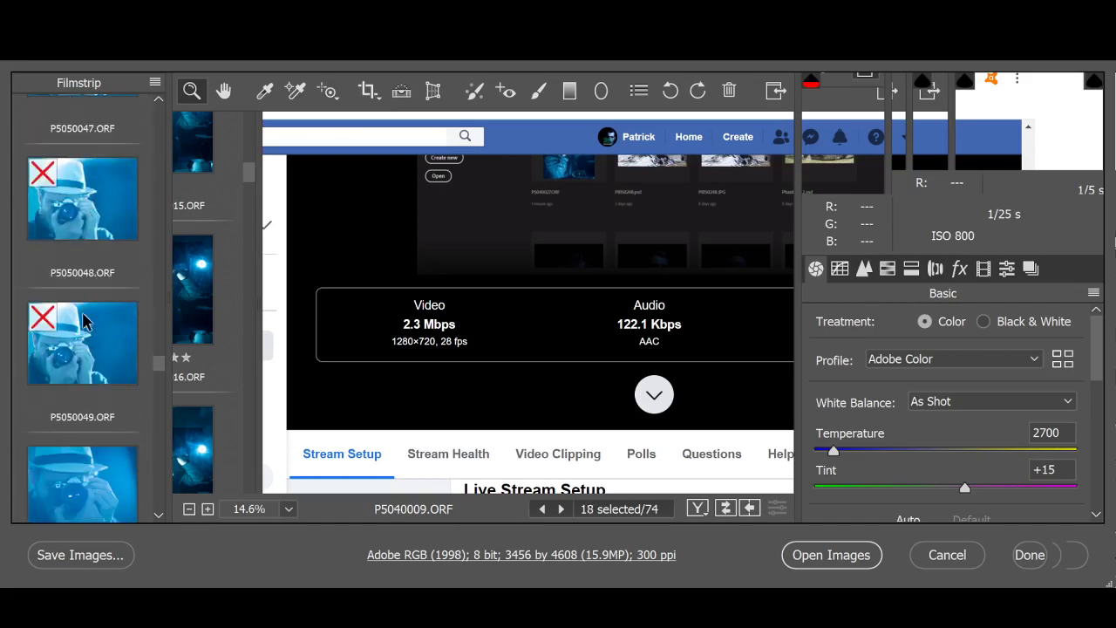
Add the unrated photos P5050051.ORF, P5050052.ORF, P5050053.ORF and P5050054.ORF to the selection
scroll(84, 321, down, 4)
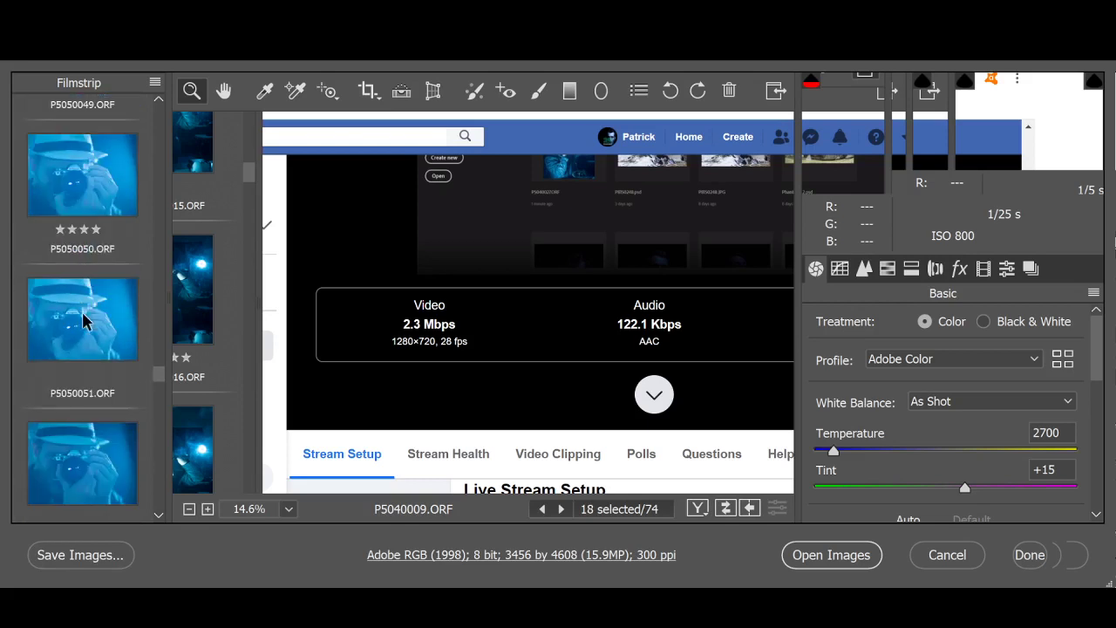
ctrl+click(84, 321)
scroll(85, 320, down, 2)
ctrl+click(85, 321)
scroll(85, 321, down, 2)
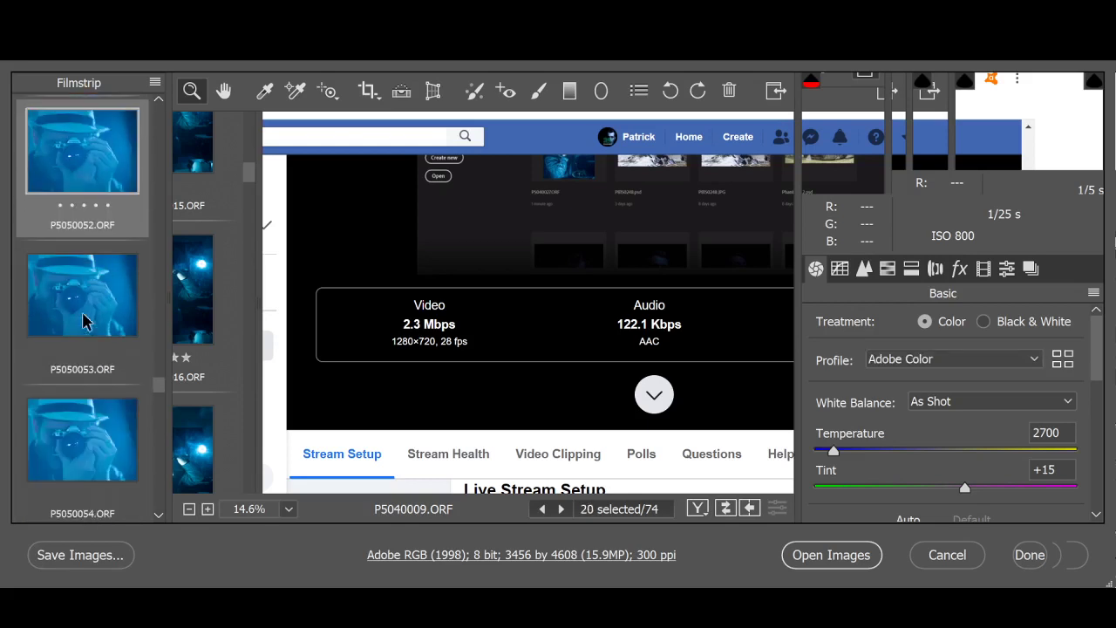
ctrl+click(85, 321)
ctrl+click(87, 423)
Add the unrated photos P5050055.ORF, P5050056.ORF and P5050058.ORF to the selection
scroll(86, 422, down, 2)
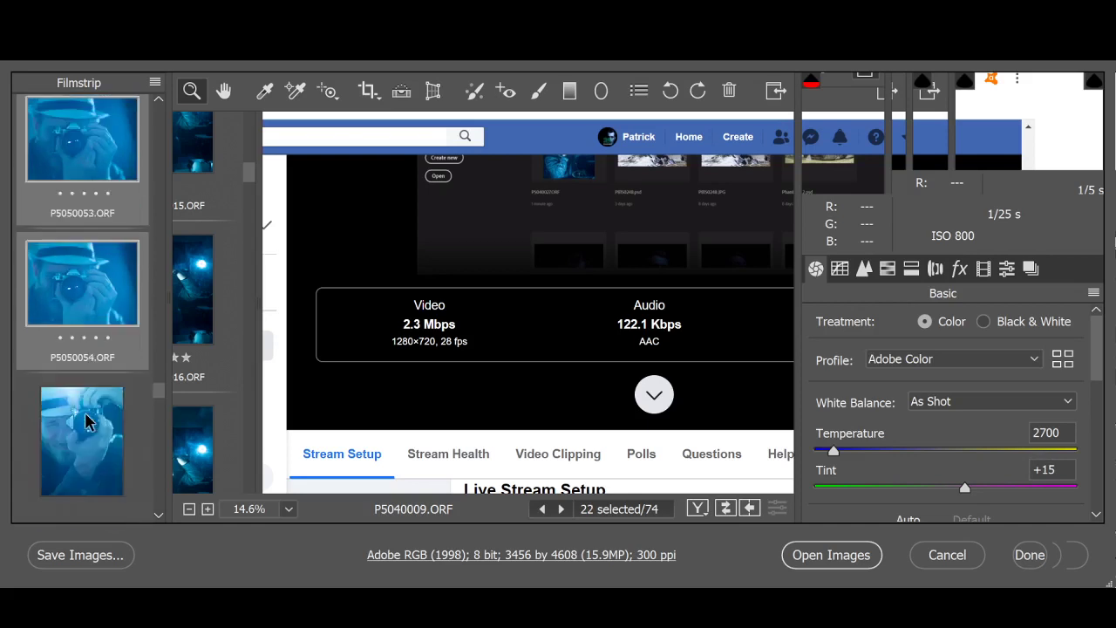
ctrl+click(86, 422)
scroll(86, 422, down, 3)
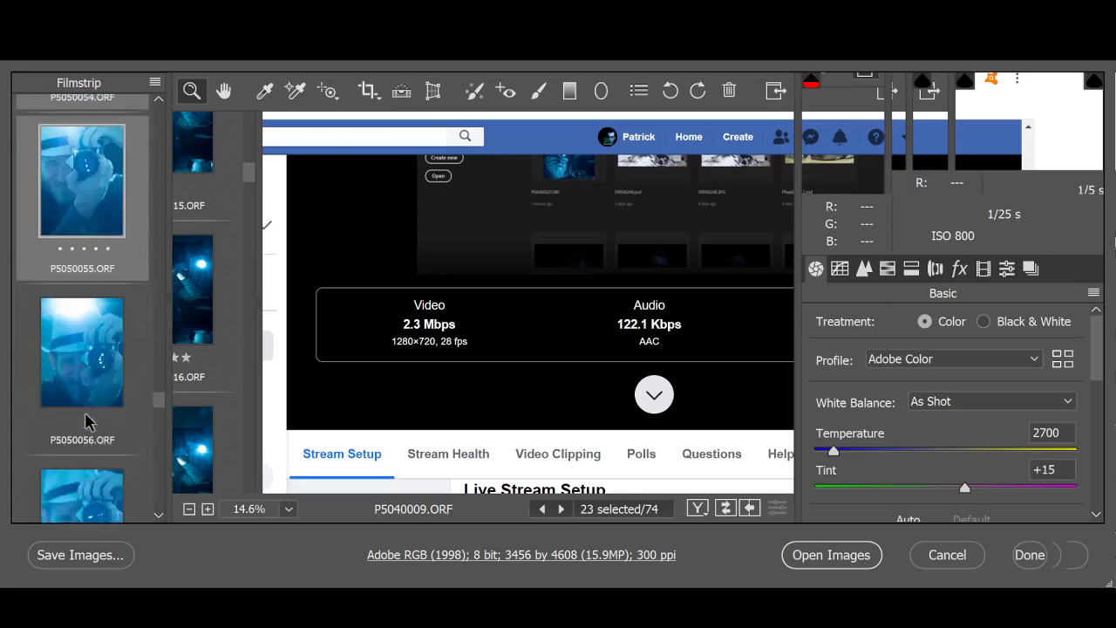
ctrl+click(73, 339)
scroll(62, 444, down, 2)
scroll(75, 419, down, 2)
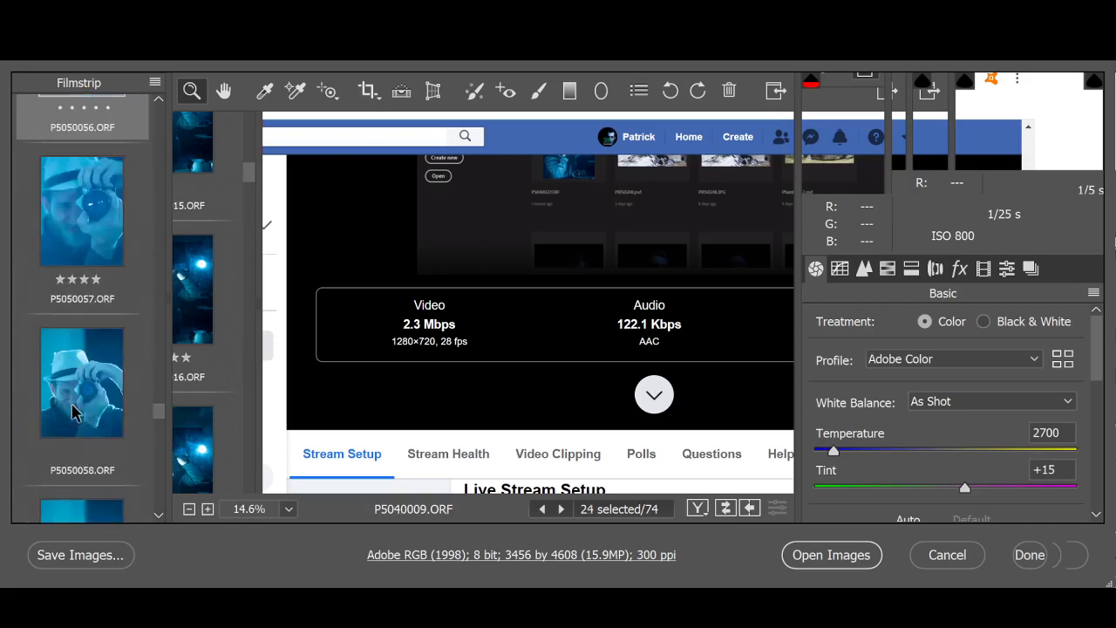
ctrl+click(77, 379)
Add the unrated photos P5050063.ORF, P5050064.ORF and P5050065.ORF to the selection
scroll(77, 379, down, 4)
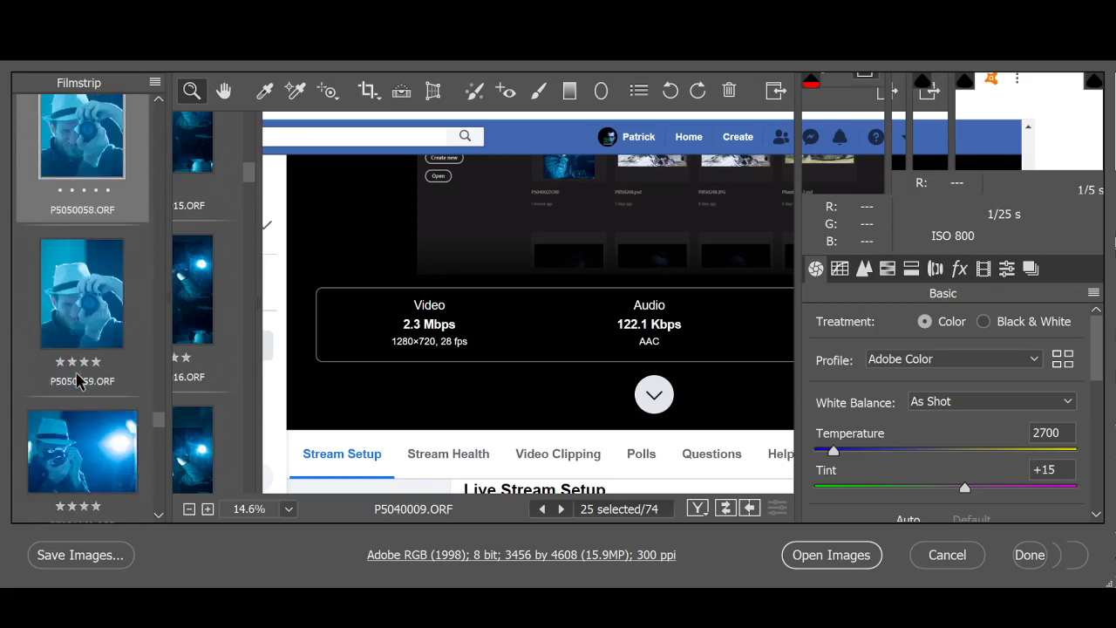
scroll(77, 379, down, 4)
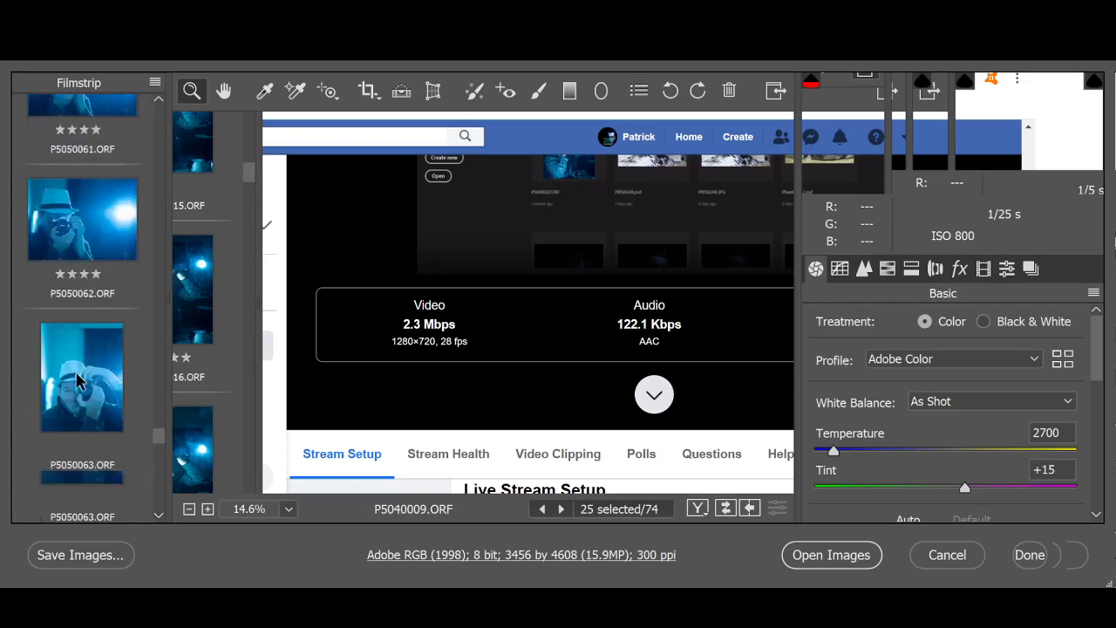
ctrl+click(76, 379)
scroll(77, 380, down, 2)
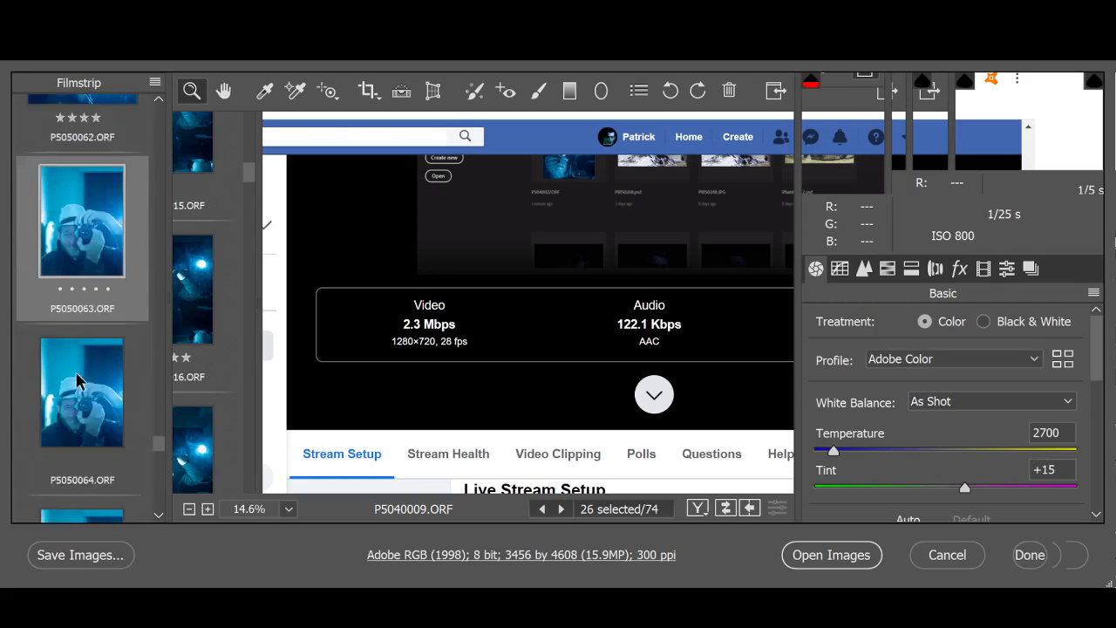
ctrl+click(76, 379)
scroll(77, 379, down, 2)
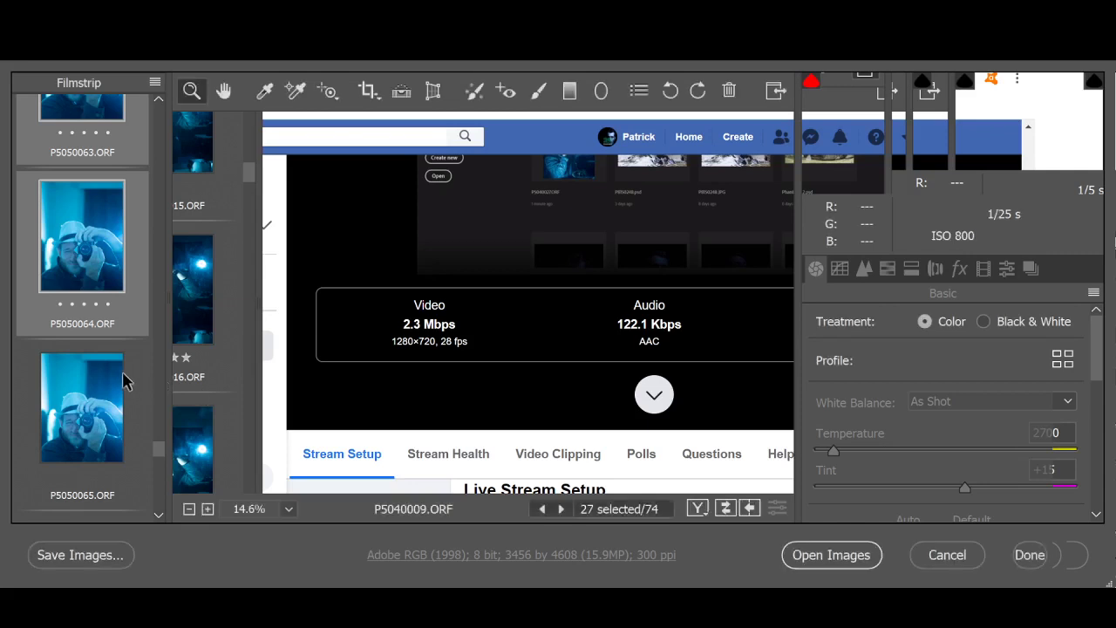
ctrl+click(94, 401)
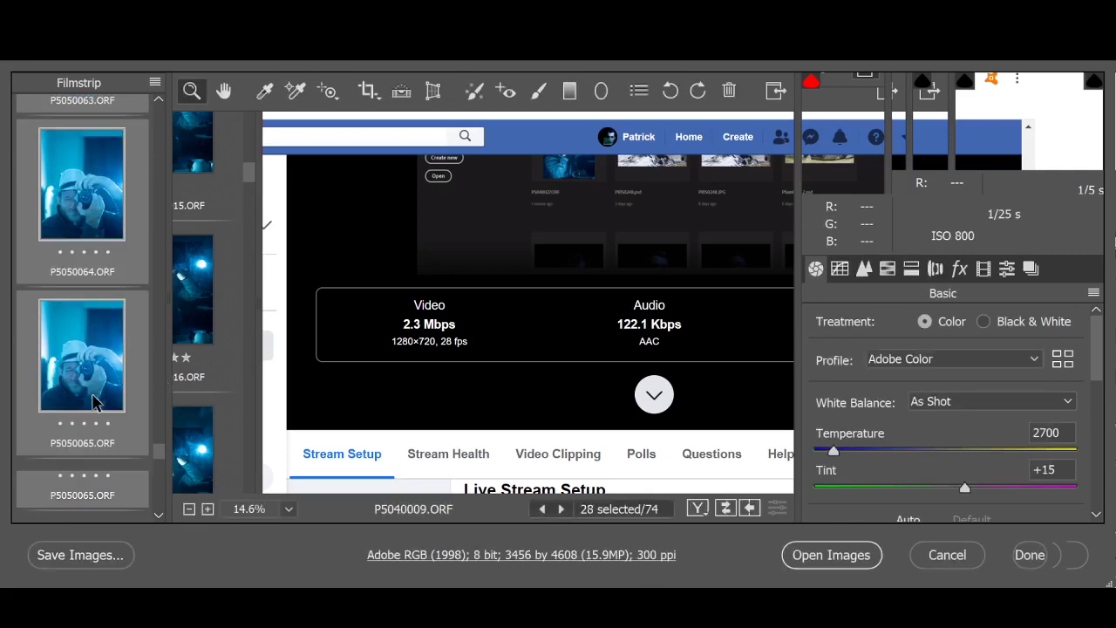
Add the unrated photos P5050076.ORF and P5050077.ORF to the selection
scroll(94, 401, down, 4)
scroll(94, 401, down, 2)
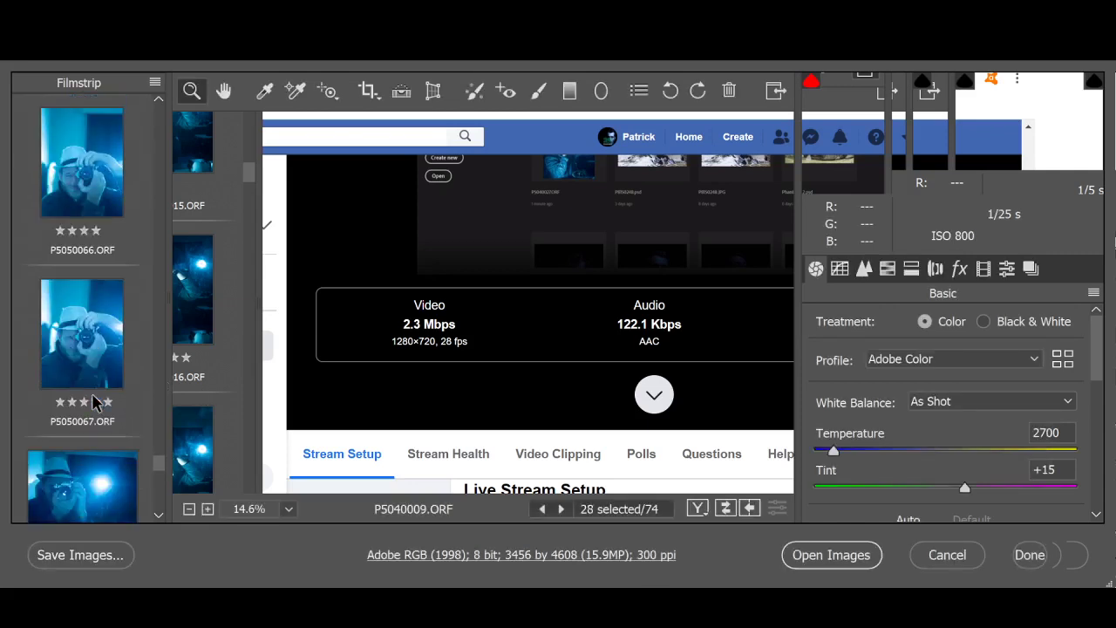
ctrl+click(90, 396)
scroll(90, 397, down, 2)
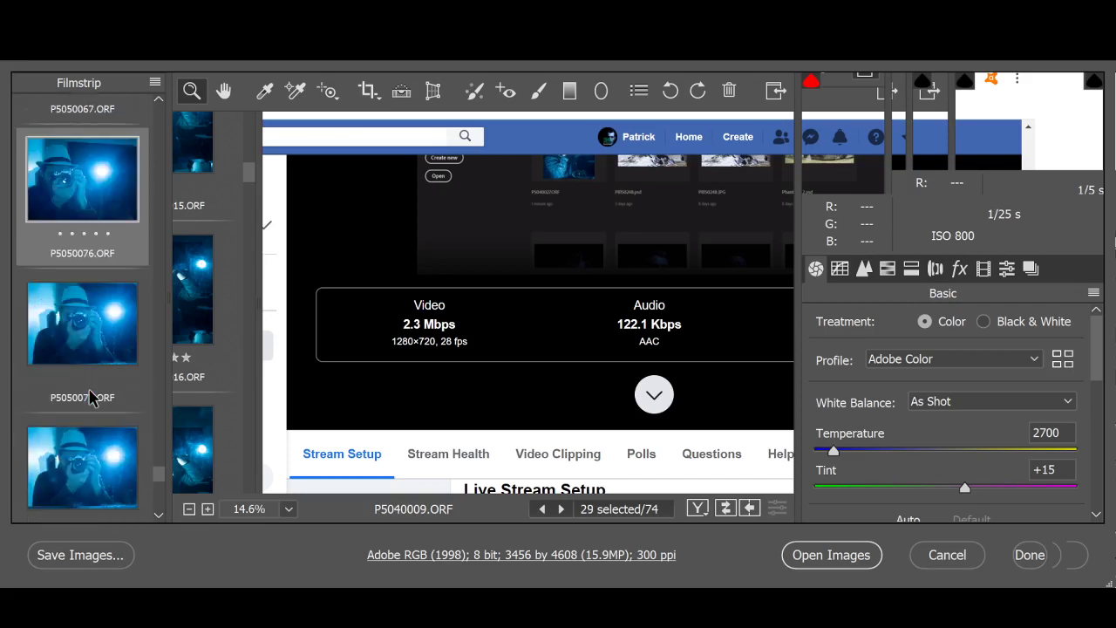
ctrl+click(83, 342)
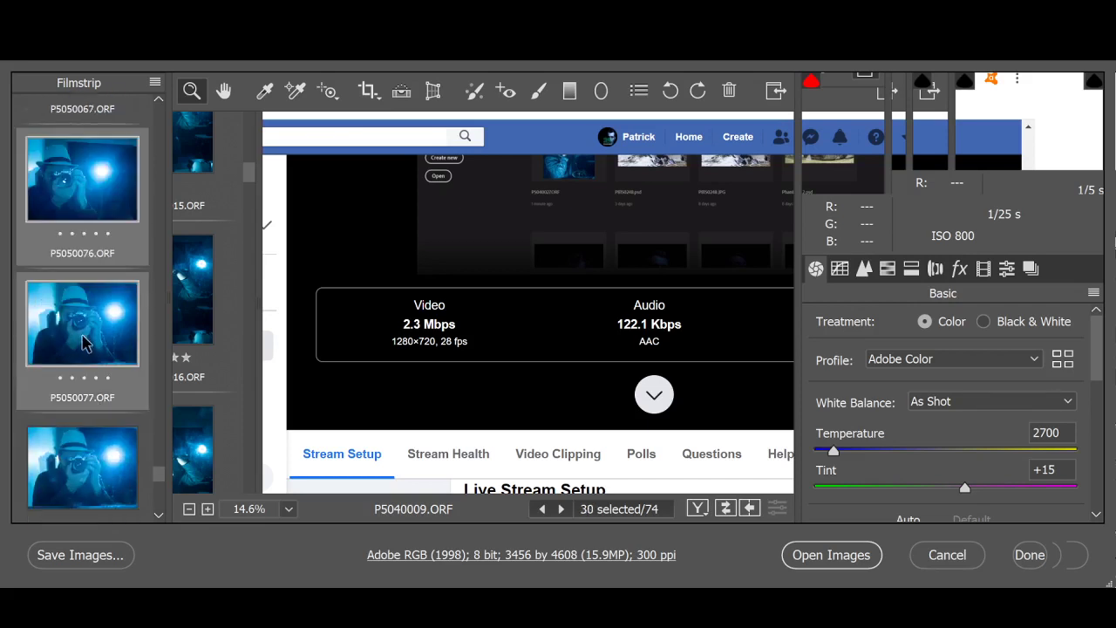
Add the unrated photos P5050078.ORF, P5050079.ORF and P5050080.ORF to the selection
scroll(82, 408, down, 2)
ctrl+click(89, 372)
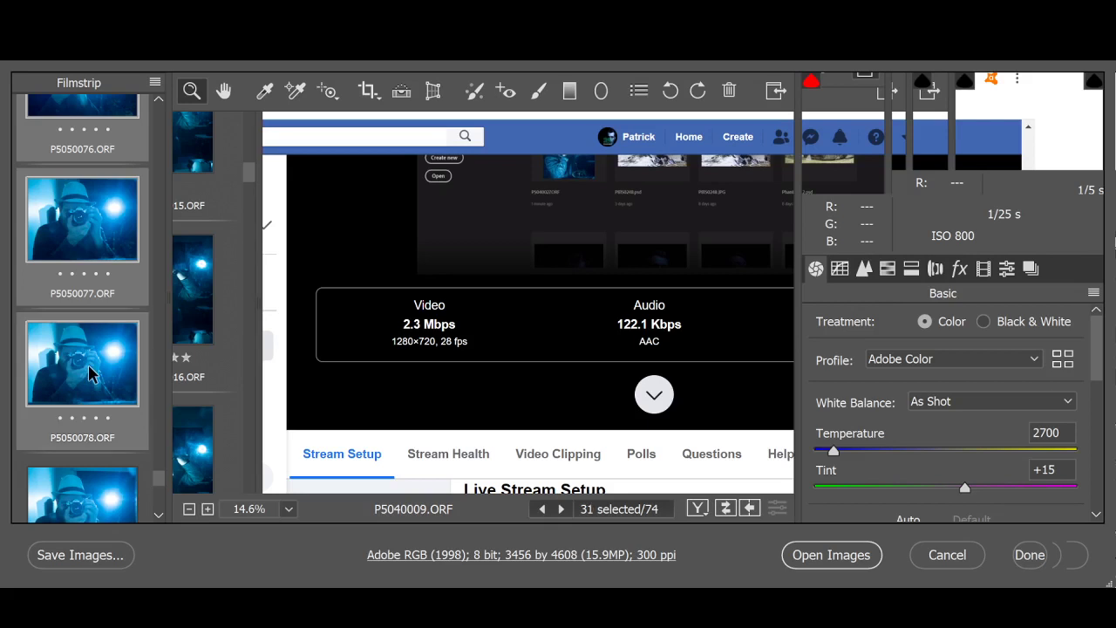
scroll(89, 372, down, 2)
ctrl+click(87, 373)
scroll(86, 409, down, 2)
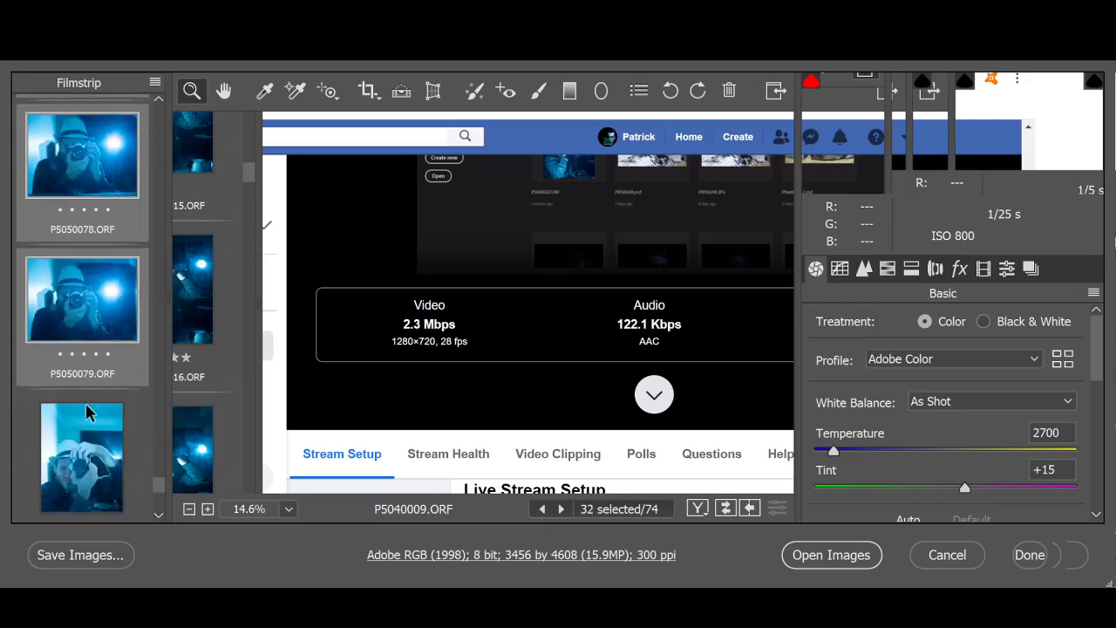
ctrl+click(86, 406)
Check the rest of the filmstrip for unrated photos, mark all selected photos for deletion, and review the marks
scroll(84, 418, down, 2)
scroll(80, 425, down, 2)
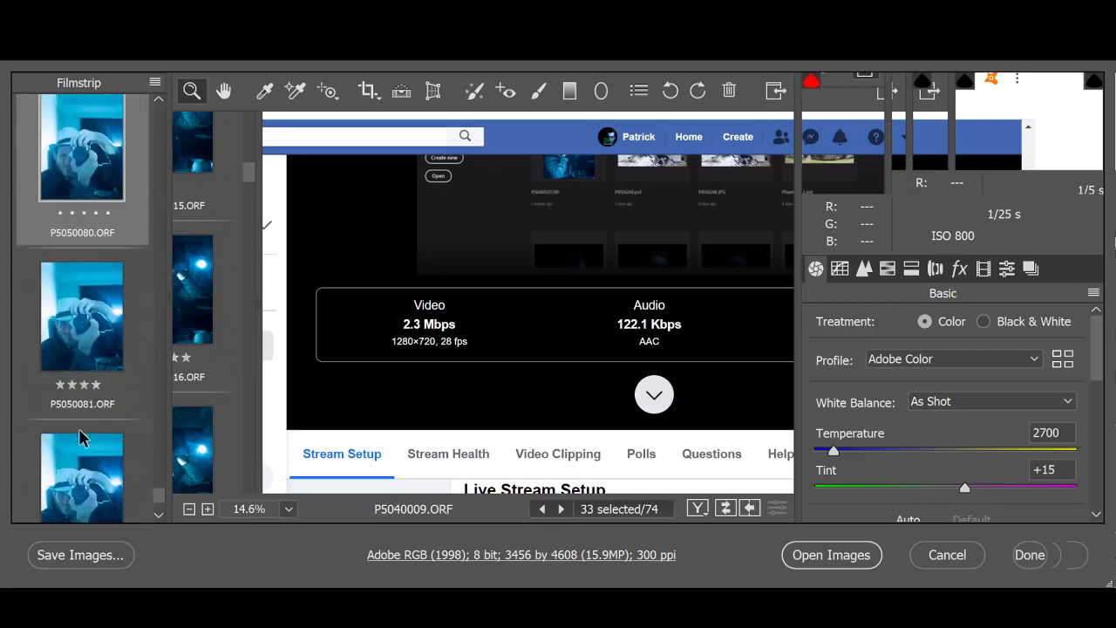
scroll(79, 429, down, 3)
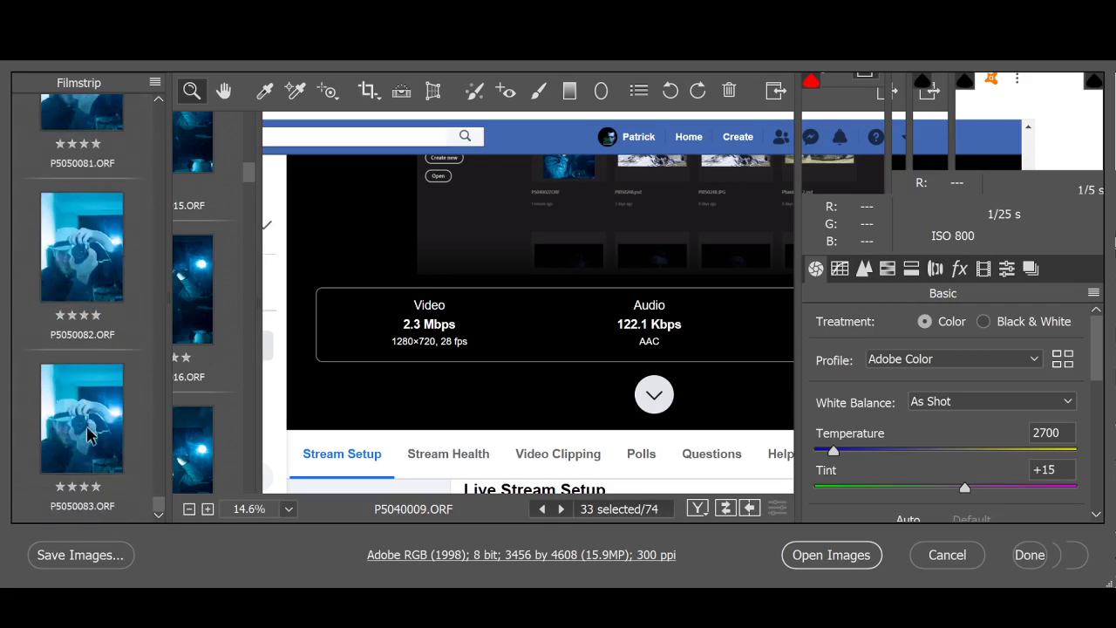
scroll(160, 122, up, 3)
scroll(159, 122, up, 15)
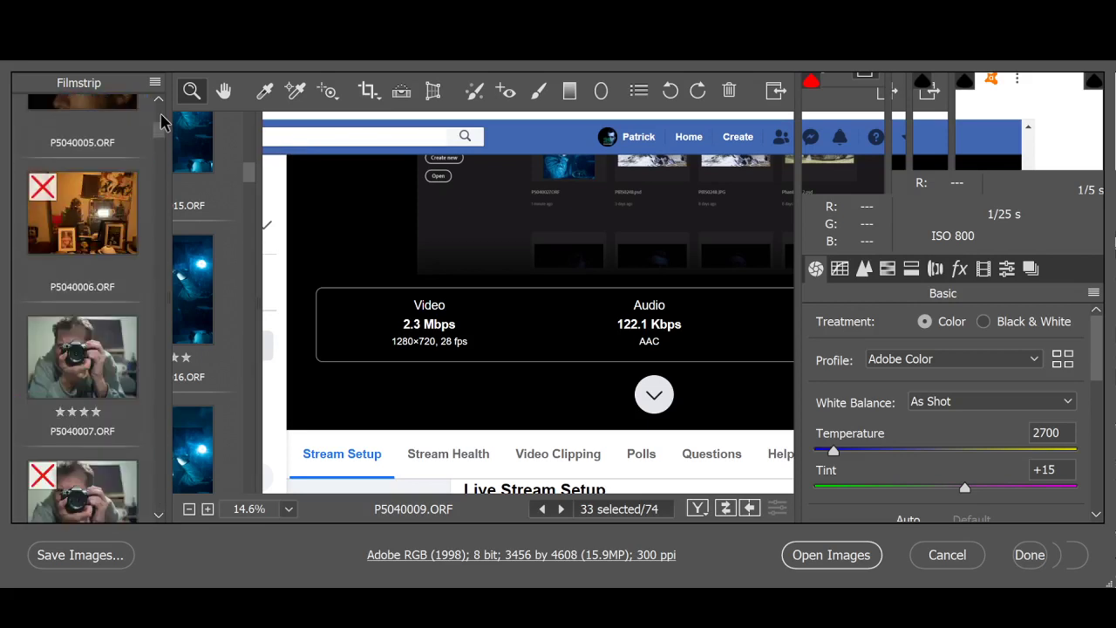
drag(162, 122, 163, 175)
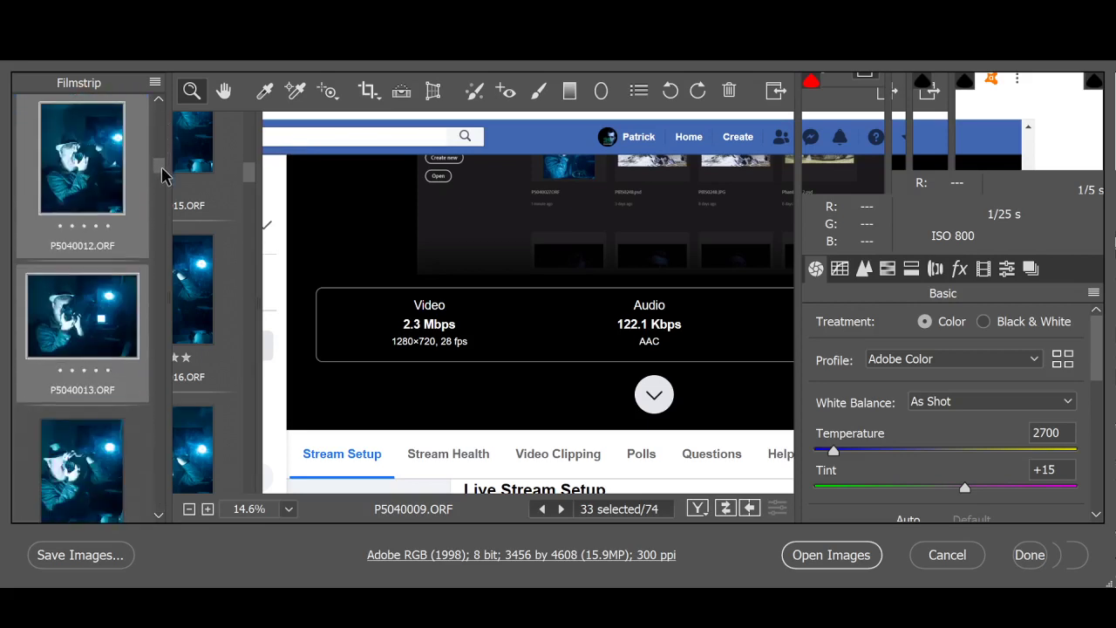
click(728, 91)
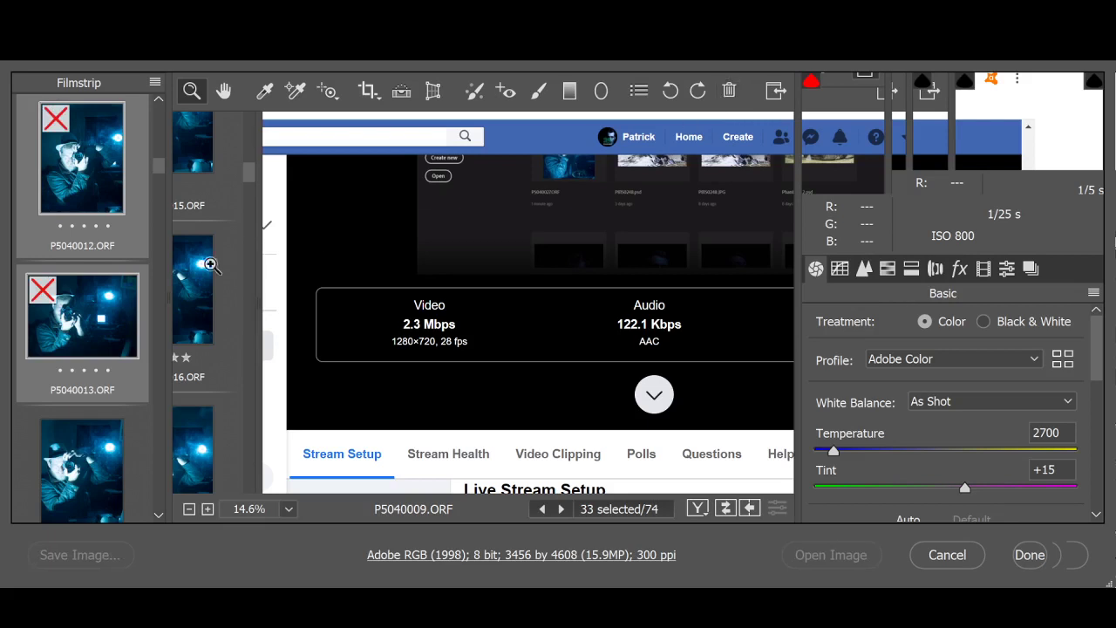
scroll(42, 324, down, 5)
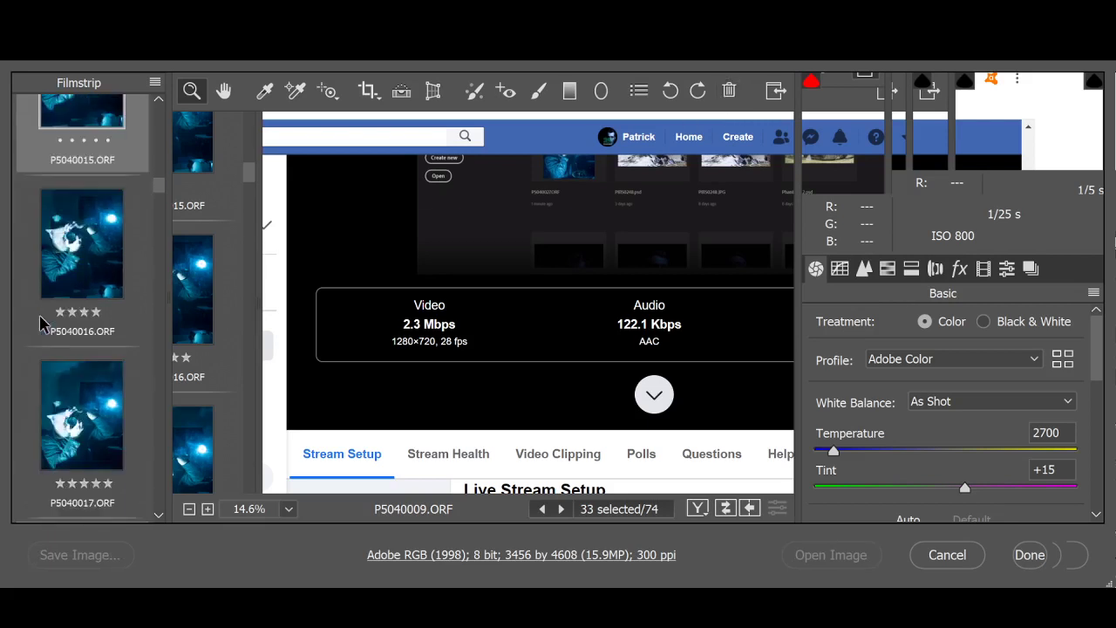
scroll(41, 323, down, 8)
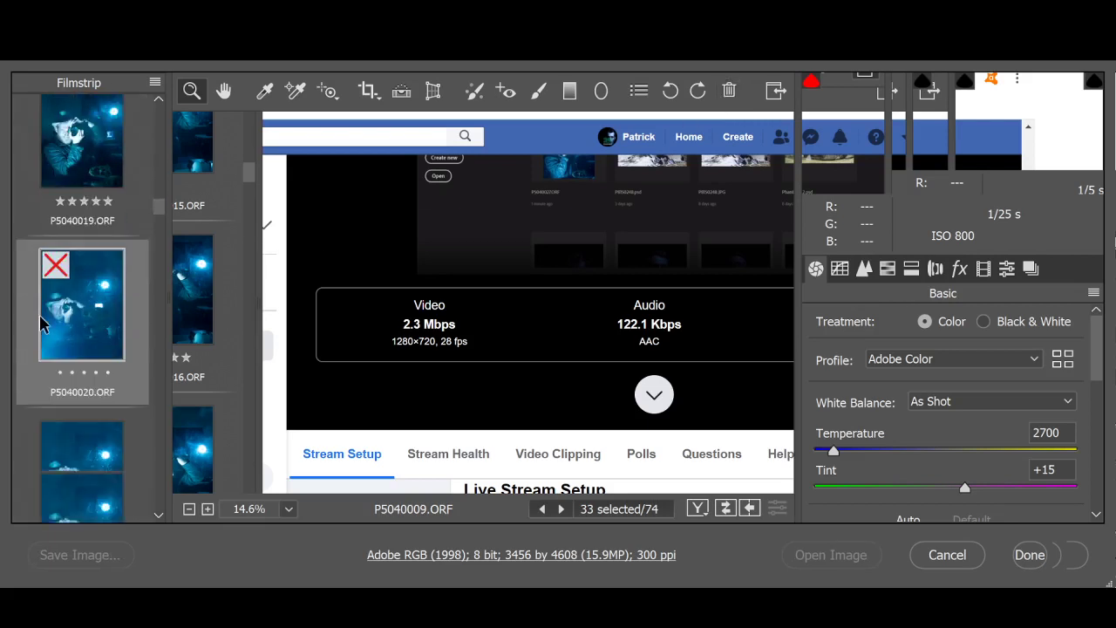
scroll(41, 323, down, 4)
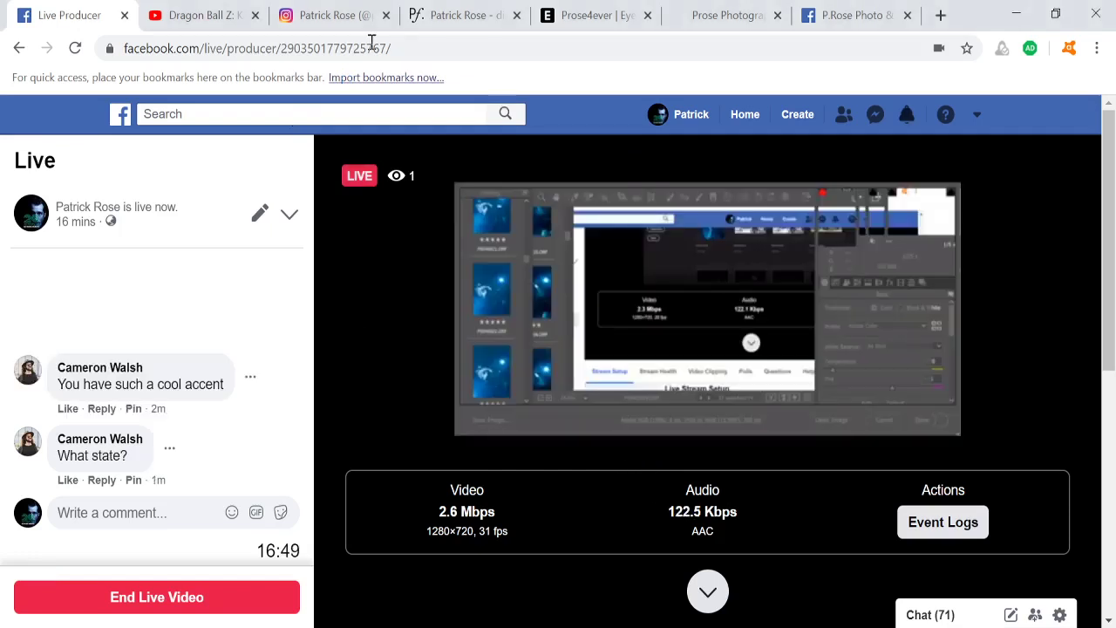
Switch to the browser and view the photographer's Instagram, Picfair and EyeEm profiles, the photography website and the Facebook page
click(331, 15)
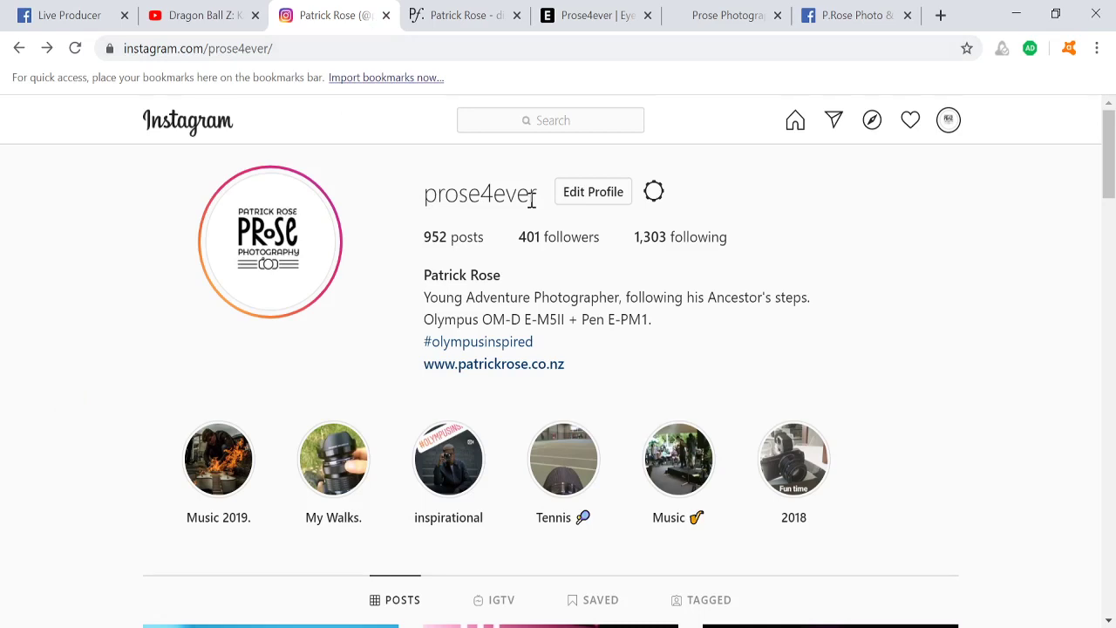
click(472, 26)
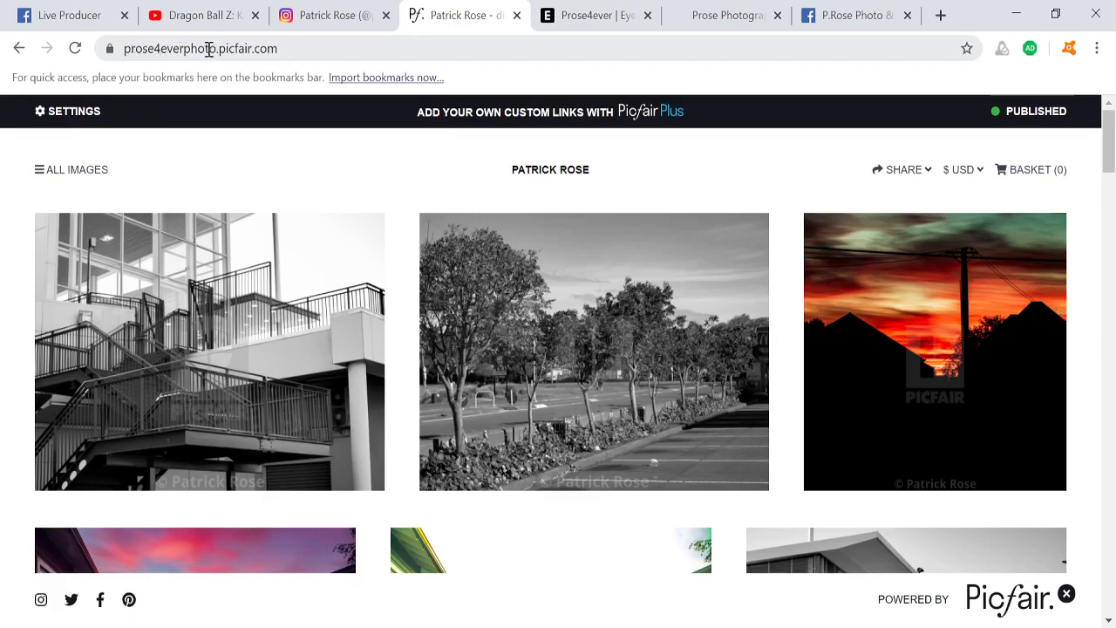
click(597, 26)
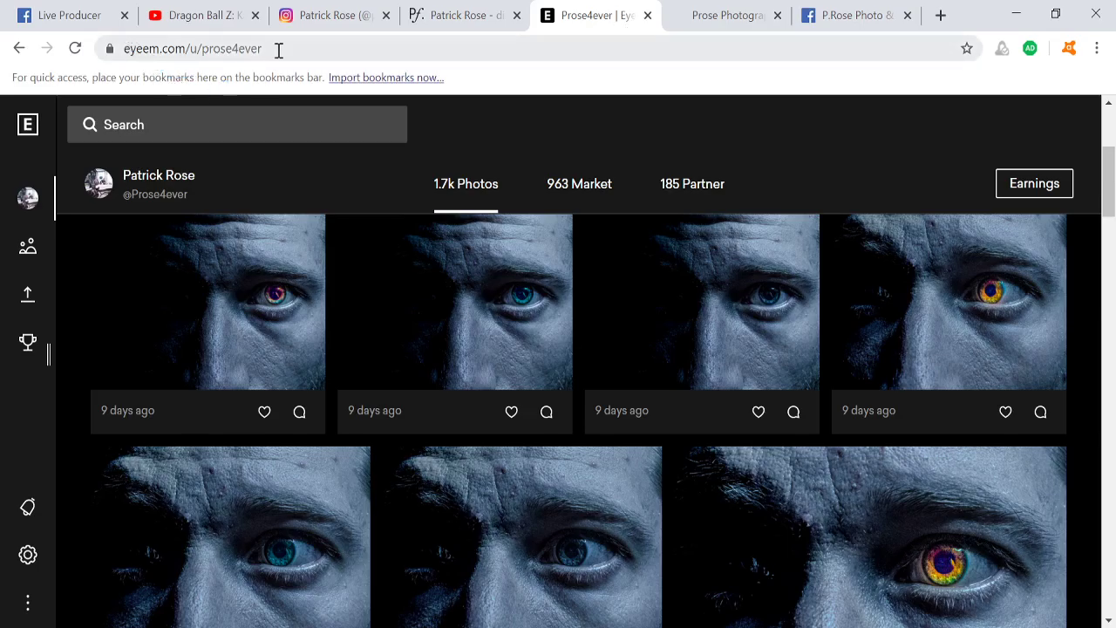
click(713, 19)
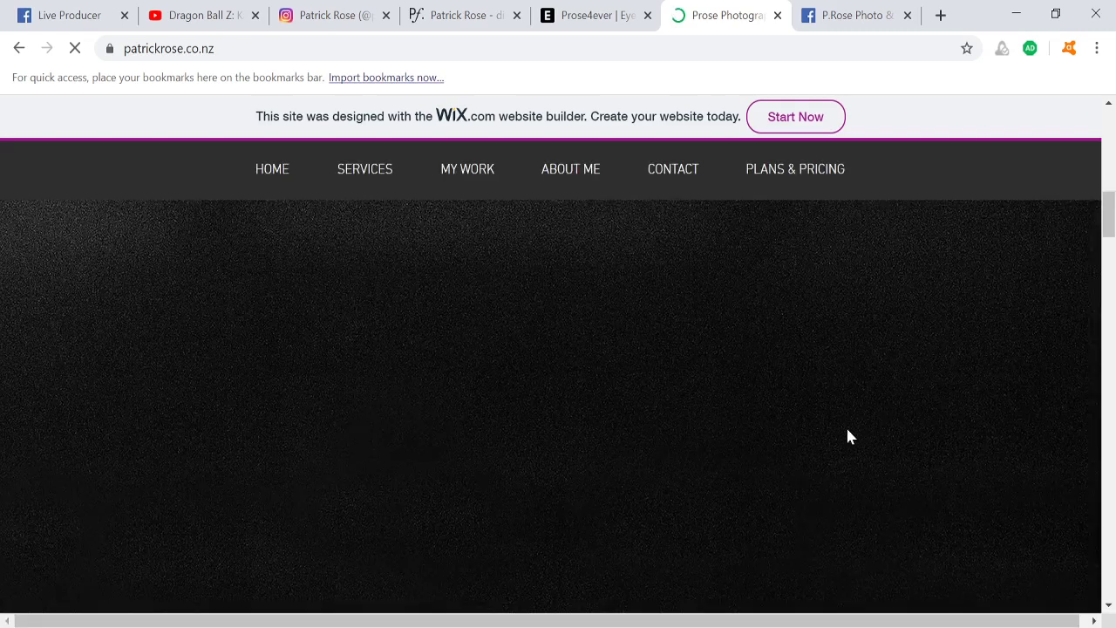
scroll(828, 444, up, 1)
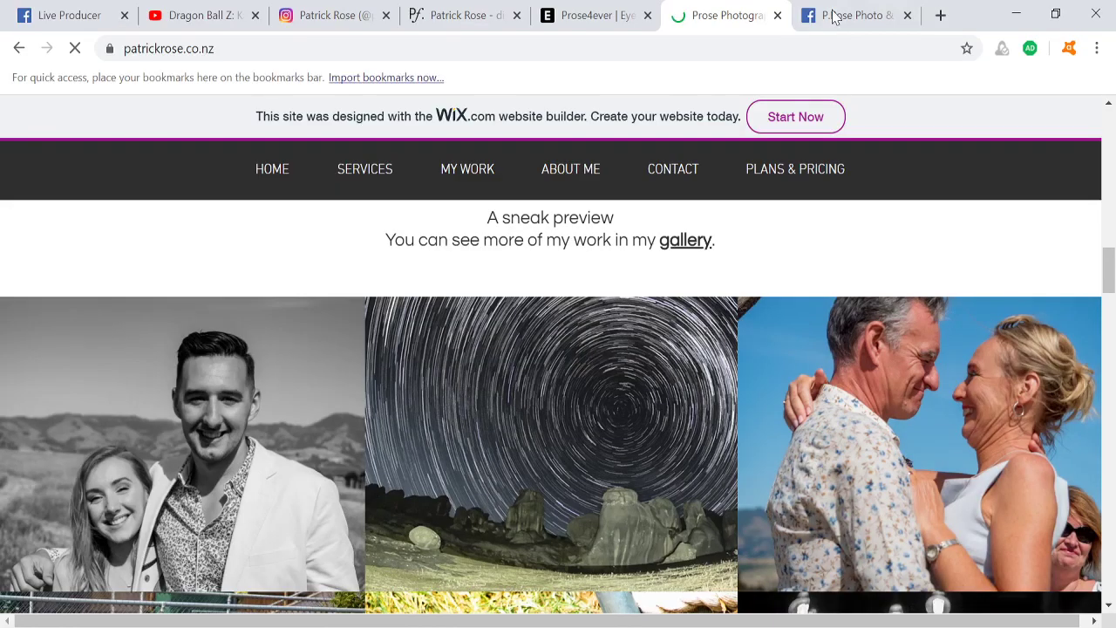
click(835, 17)
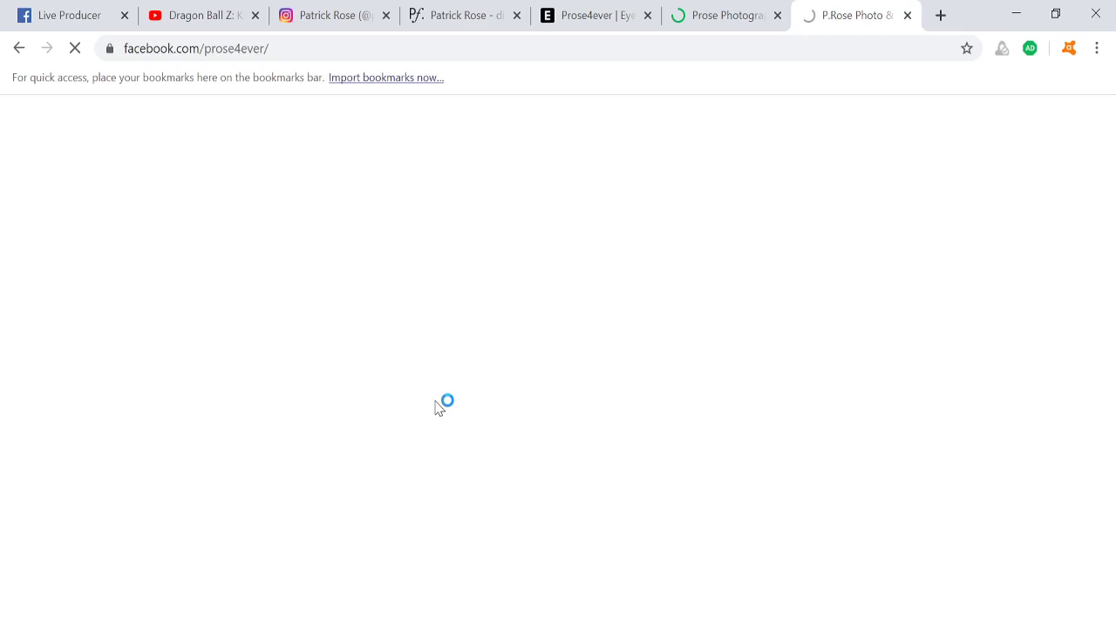
key(ctrl+4)
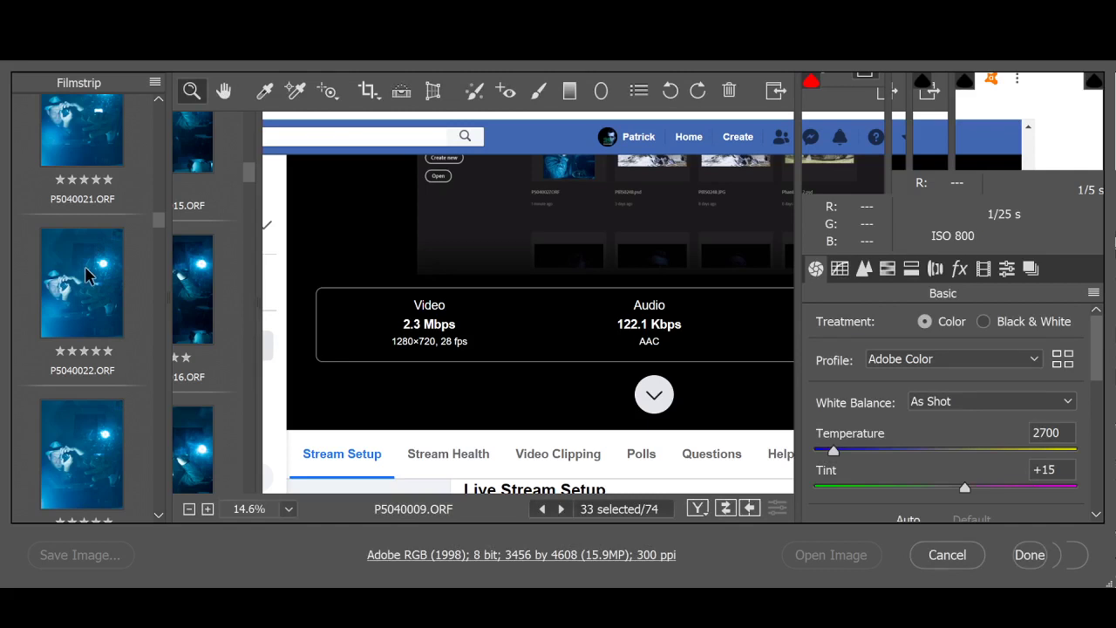
Return to Camera Raw, select only P5040007.ORF and set its profile to Adobe Portrait
scroll(160, 218, up, 3)
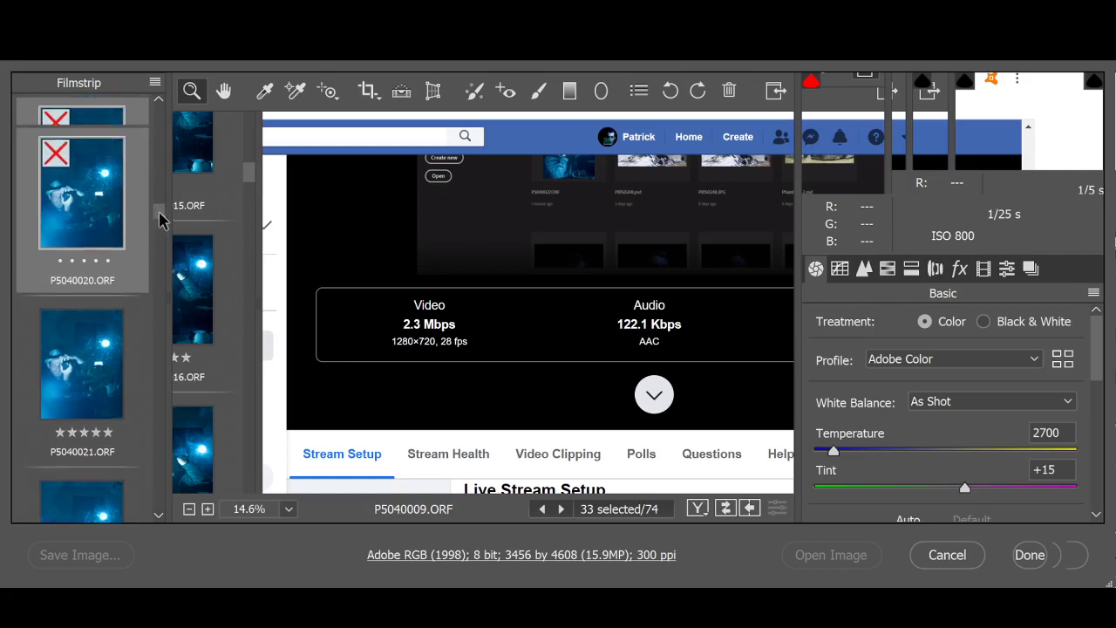
scroll(160, 219, up, 1)
drag(161, 210, 170, 137)
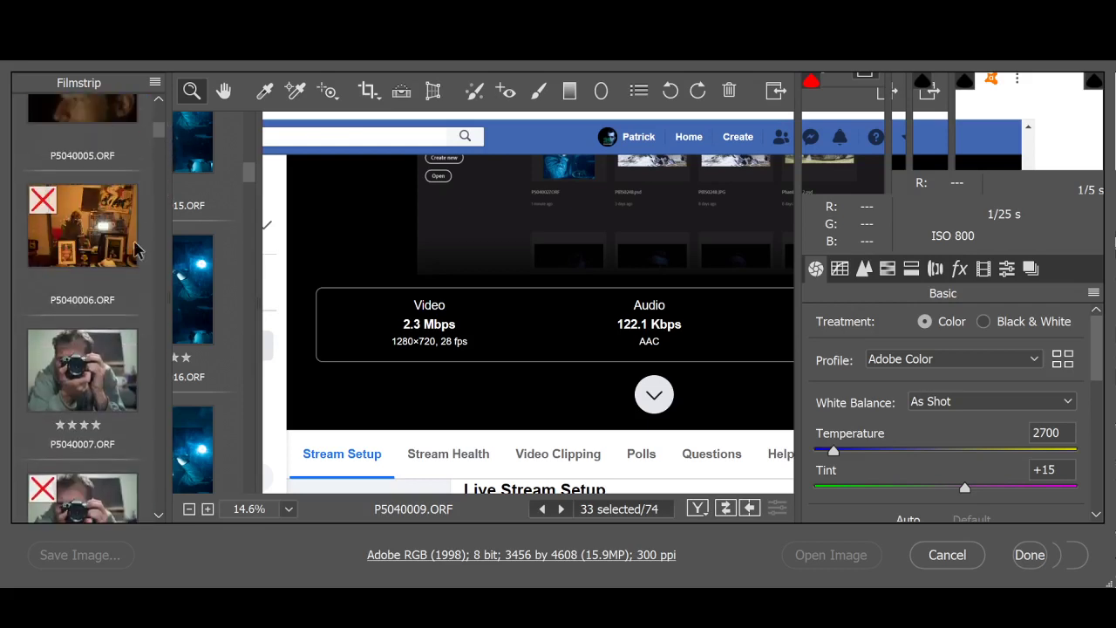
click(88, 370)
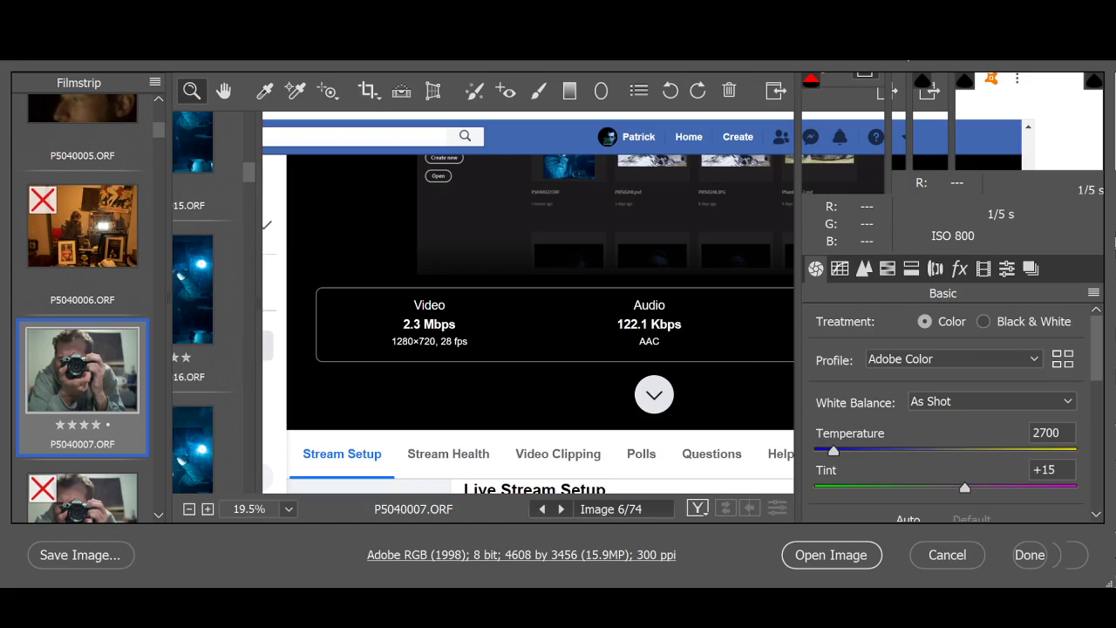
click(994, 359)
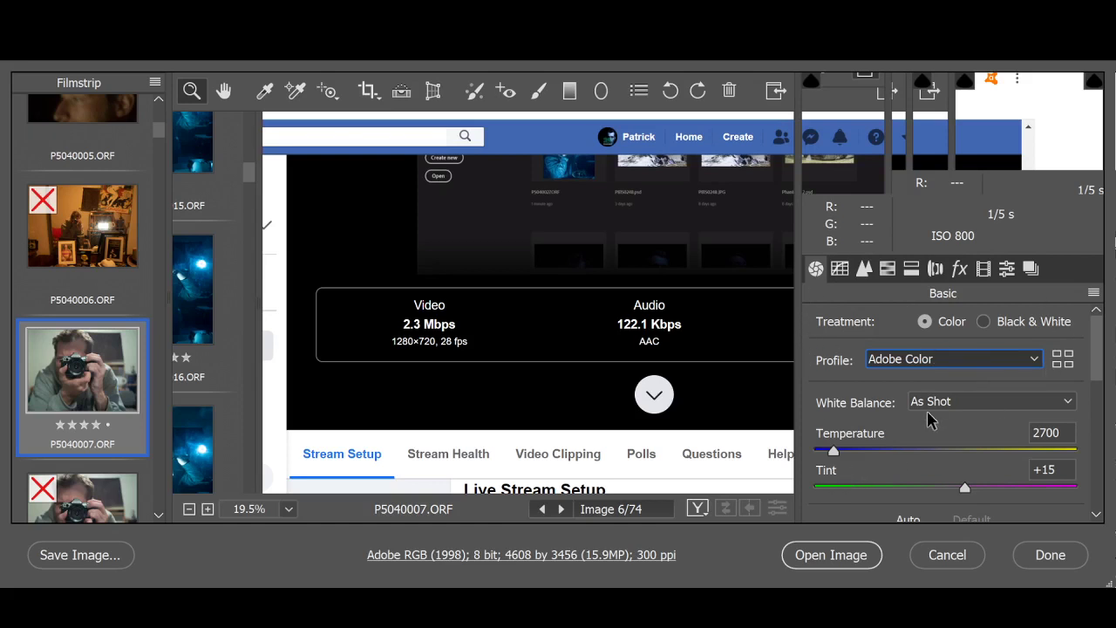
key(Down)
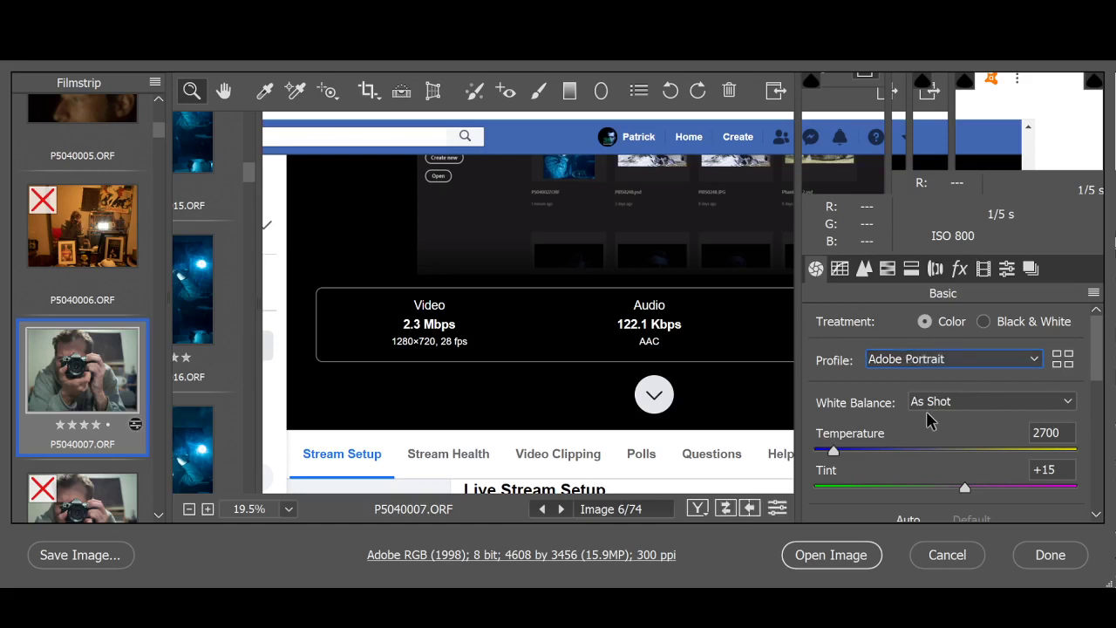
Set the white balance of P5040007.ORF to a temperature of 3350 and a tint of +38
click(832, 450)
drag(835, 453, 868, 450)
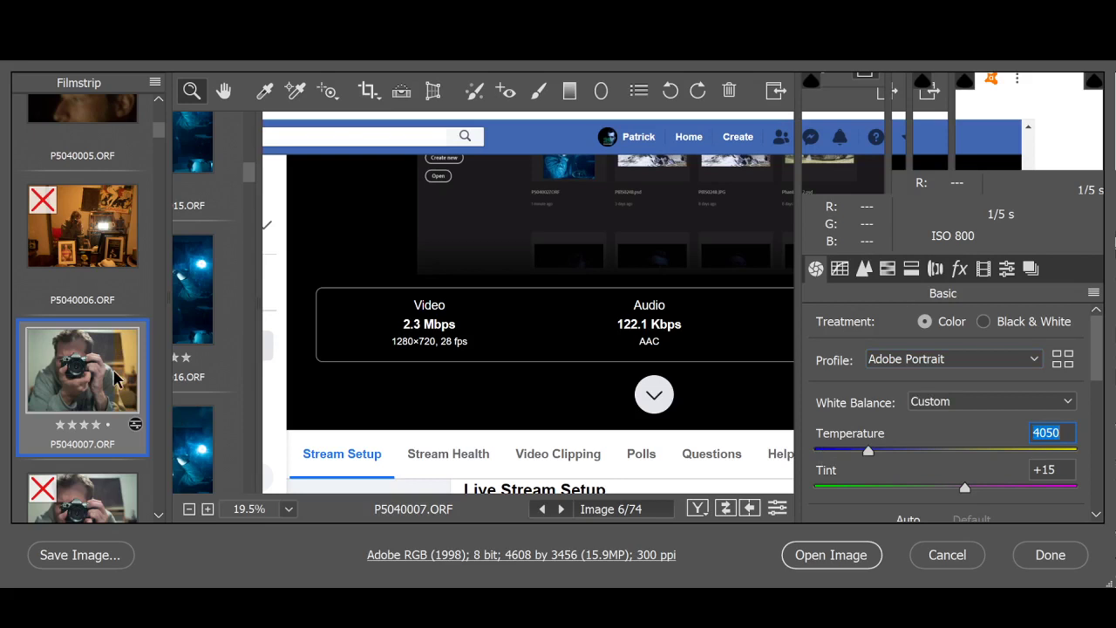
drag(868, 451, 816, 462)
drag(817, 462, 855, 460)
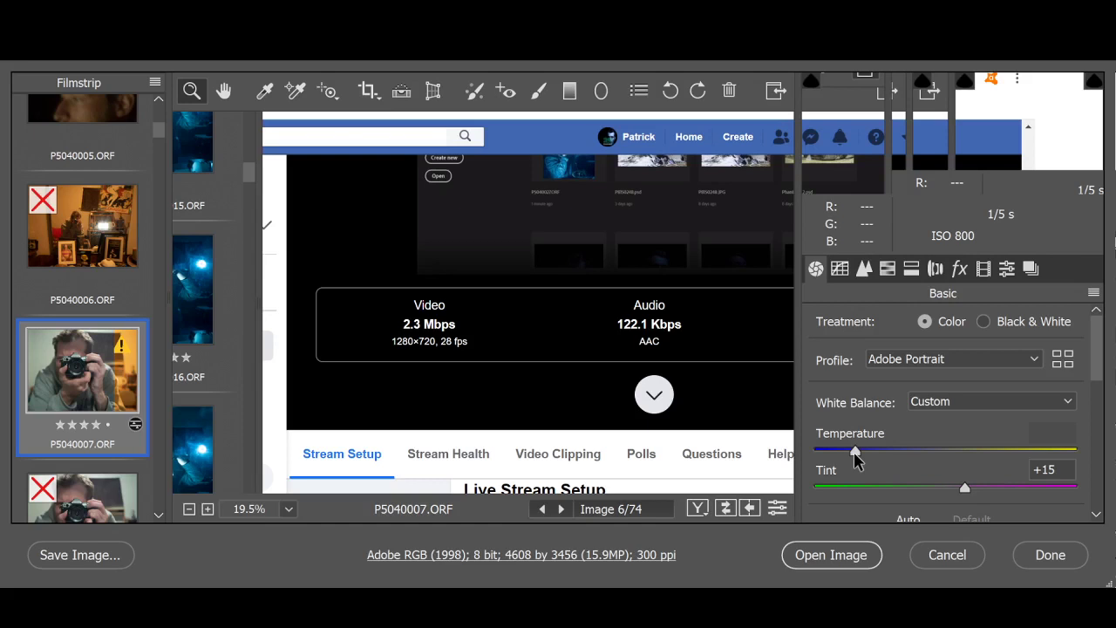
drag(855, 460, 850, 460)
drag(964, 487, 1026, 487)
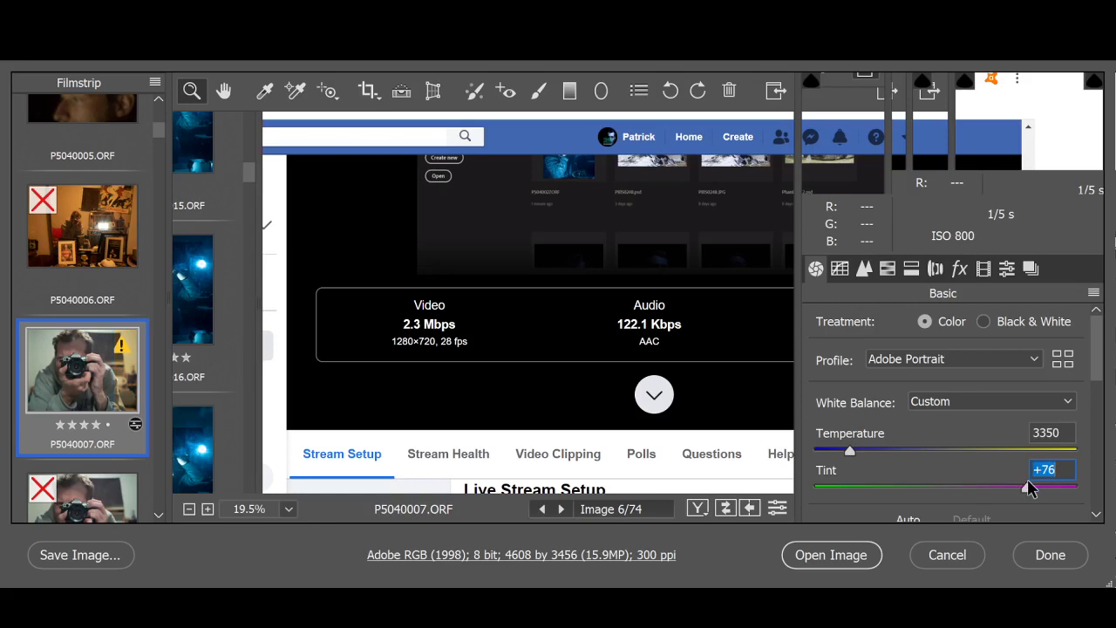
Convert P5040007.ORF to black and white with the Adobe Monochrome profile
key(v)
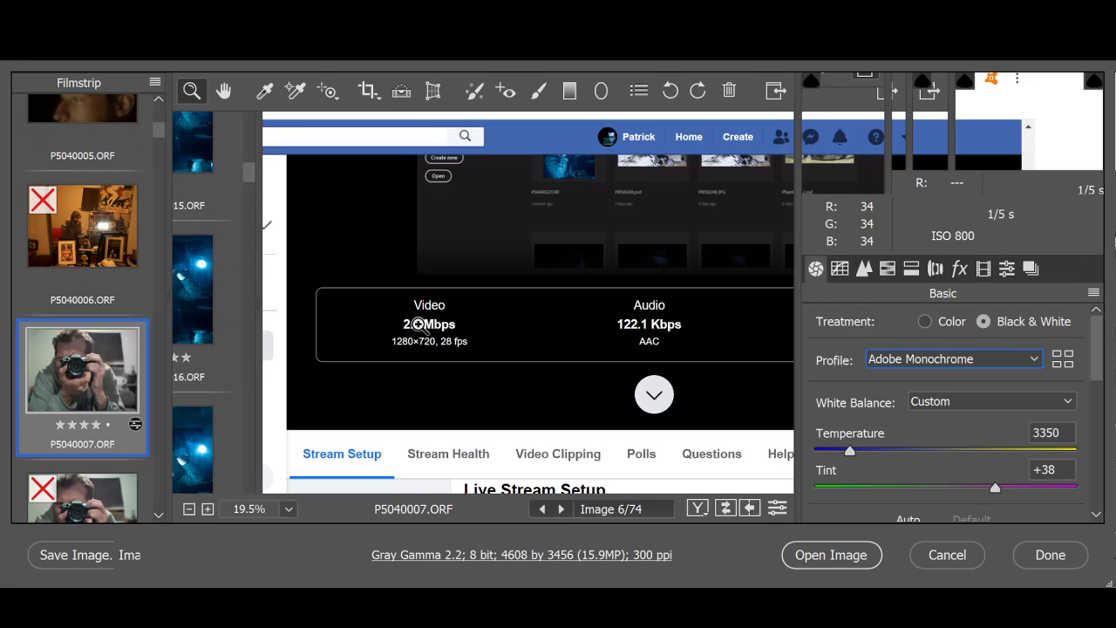
key(ctrl+s)
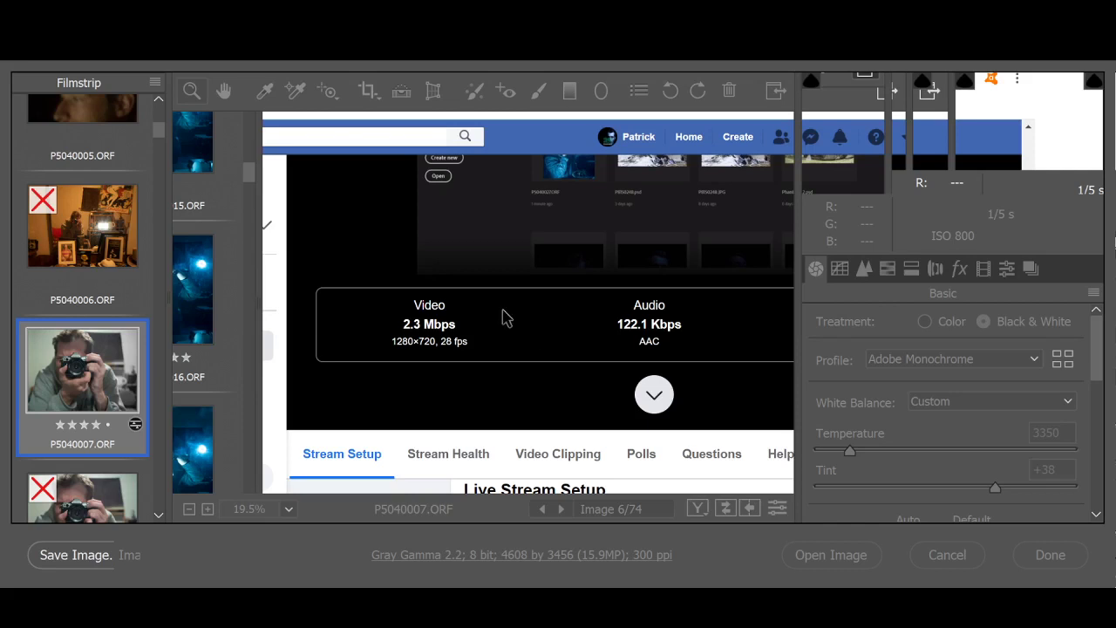
click(575, 59)
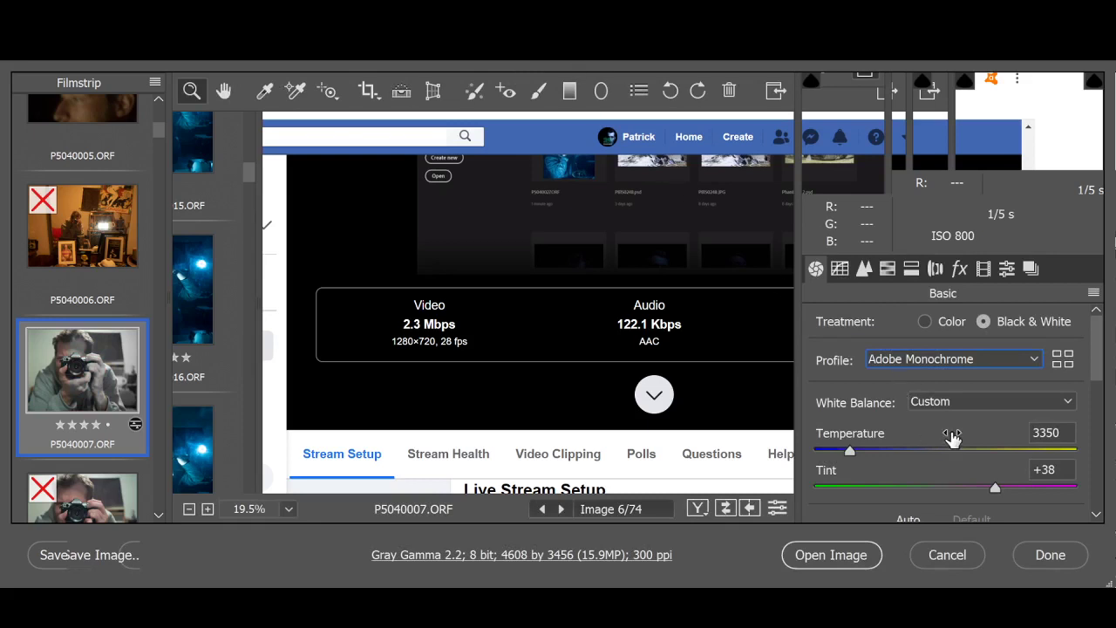
Set the photo's Exposure to +0.35, Contrast to +44, Highlights to -52 and Shadows to +50
scroll(952, 432, down, 3)
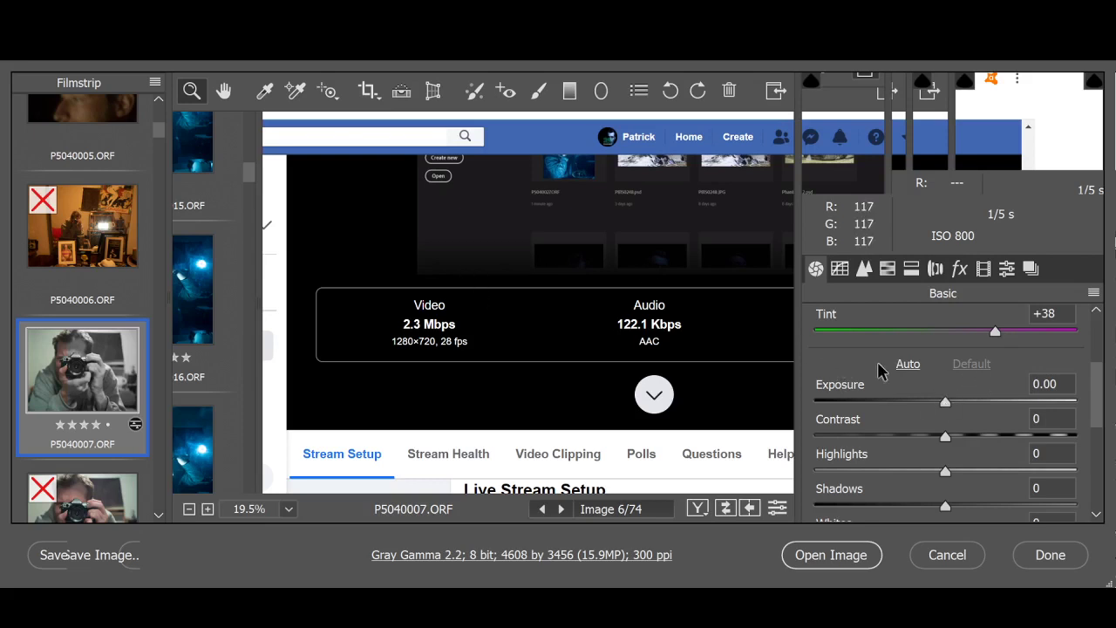
drag(944, 405, 998, 440)
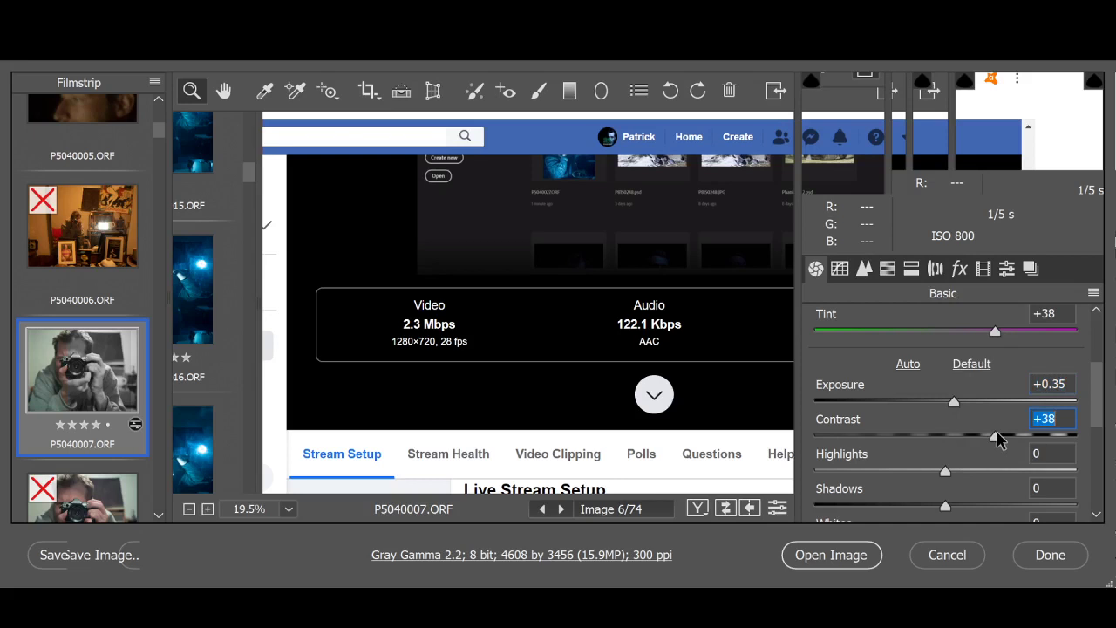
drag(998, 441, 1003, 438)
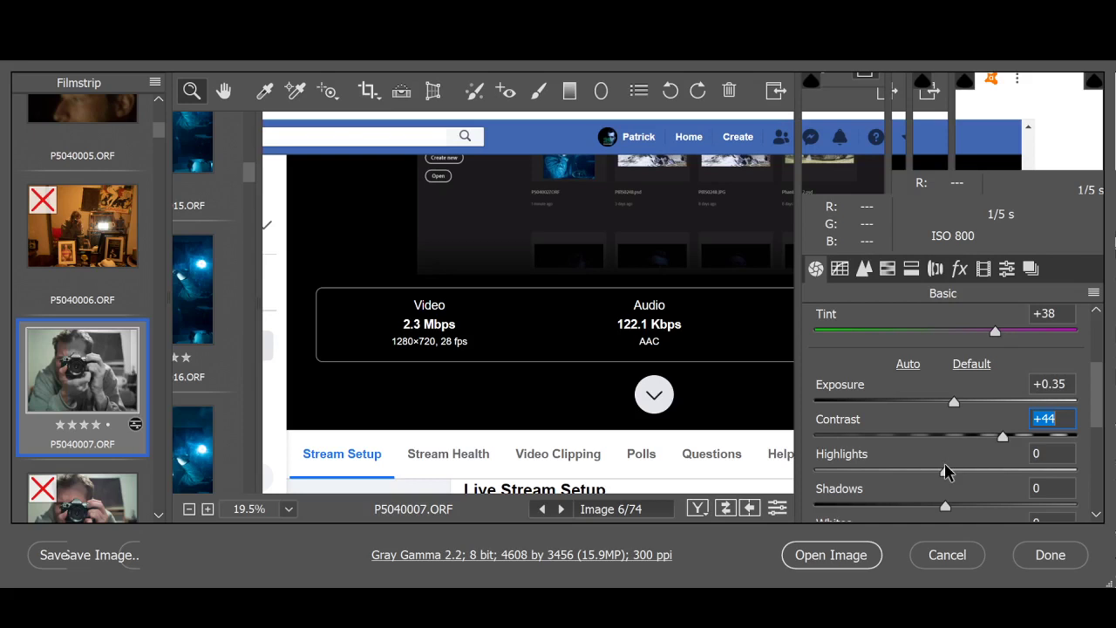
drag(946, 470, 878, 471)
drag(945, 505, 1011, 505)
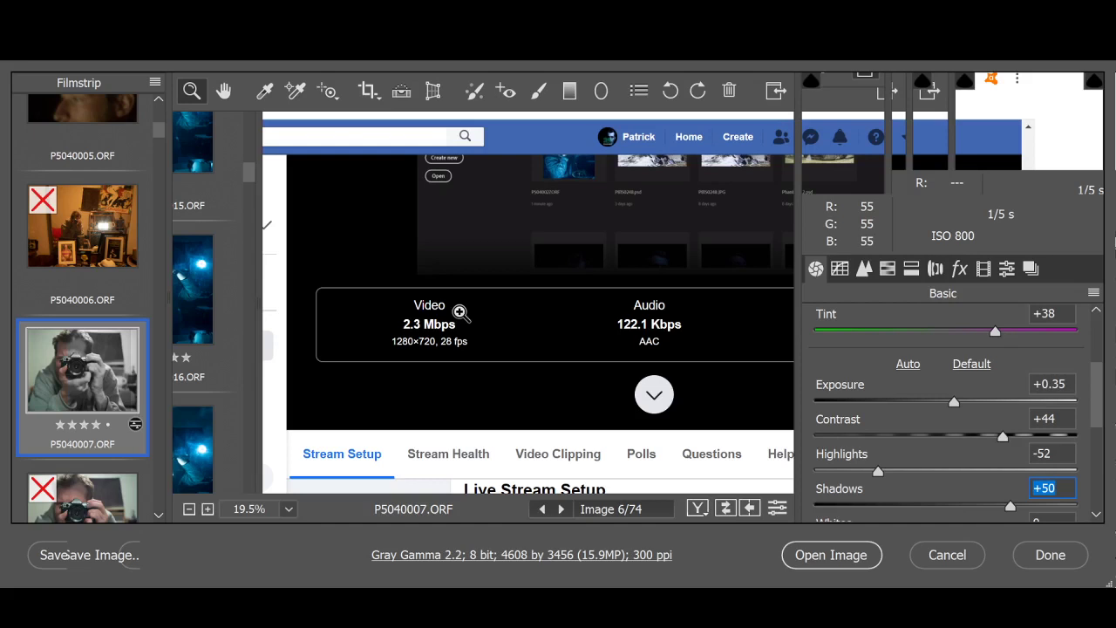
Set Whites to +48 and lower Blacks slightly below zero for the black-and-white portrait
scroll(942, 410, down, 2)
click(924, 473)
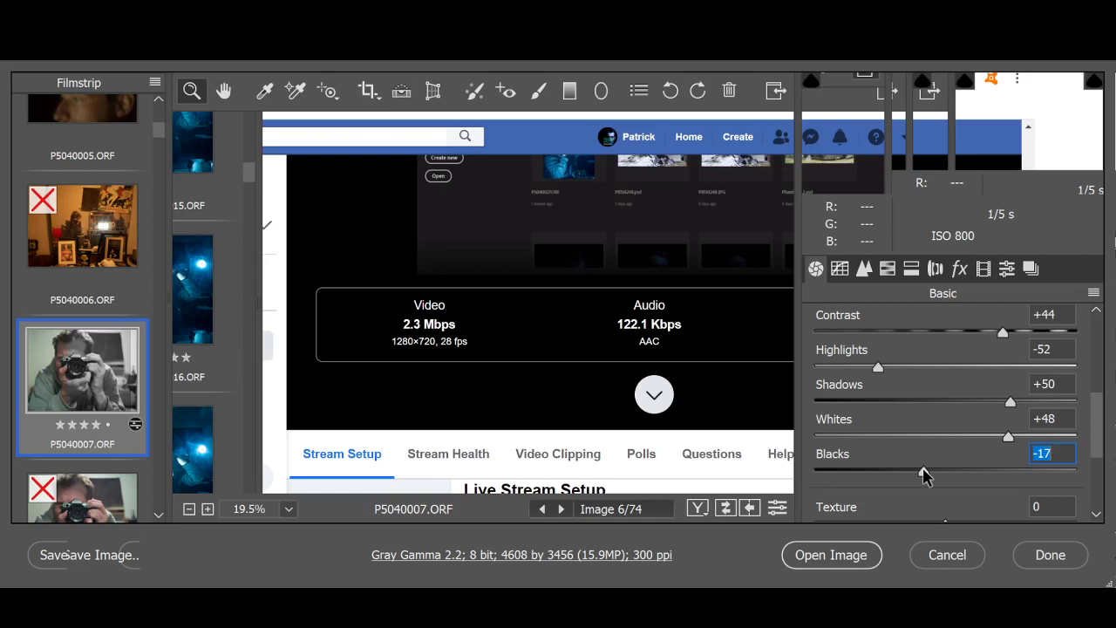
scroll(924, 475, down, 3)
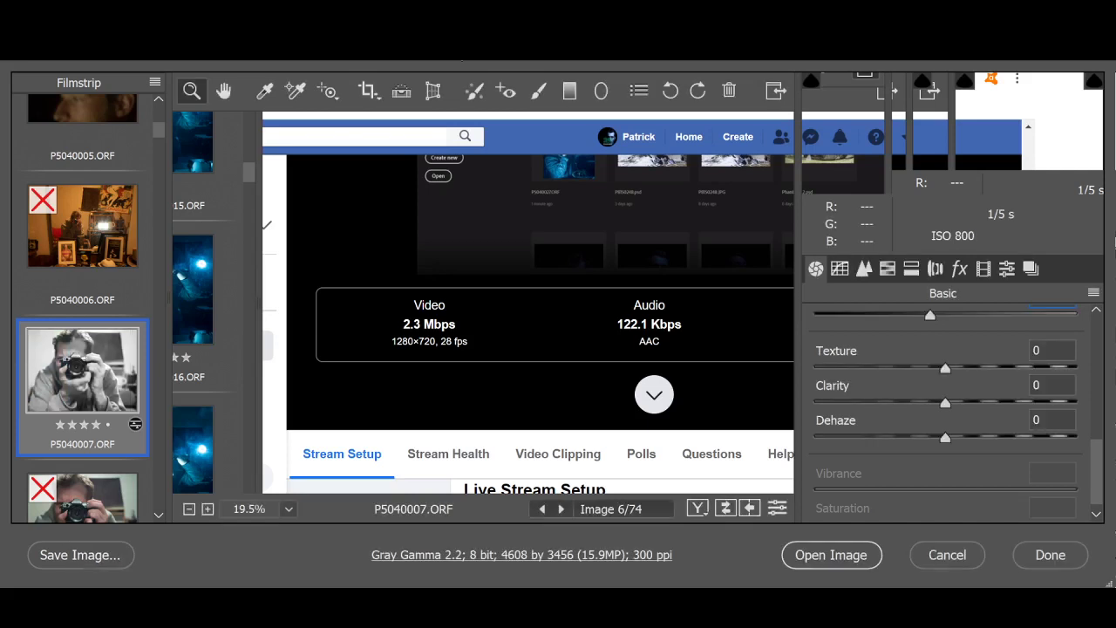
Set the parametric tone curve to Highlights +34, Lights -25, Darks +33 and Shadows -51, and check the portrait up close
key(ctrl+alt+2)
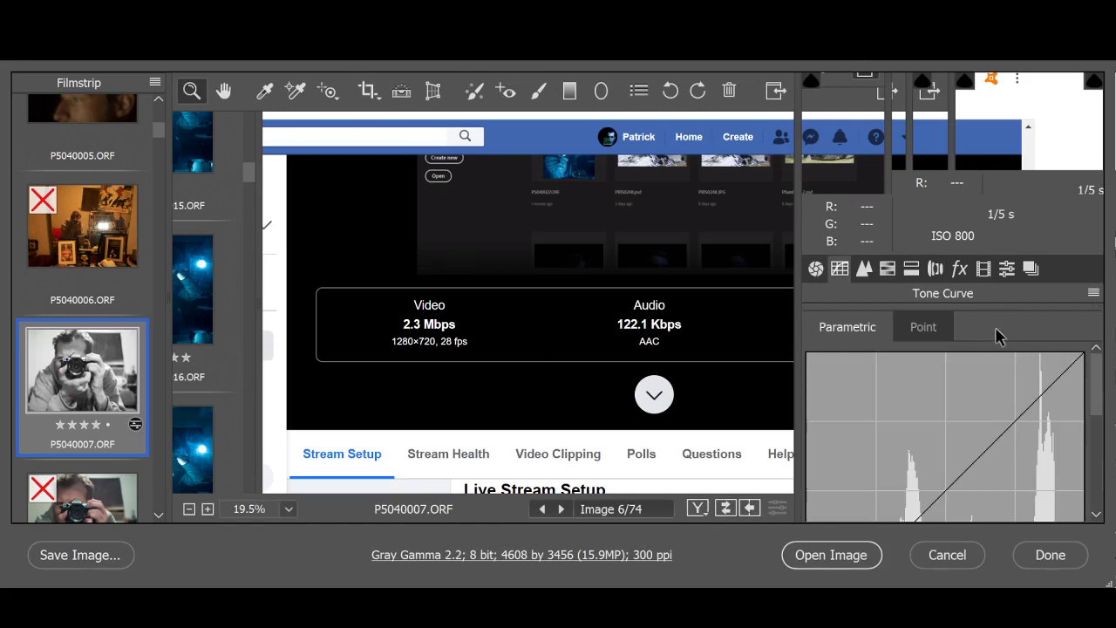
scroll(1011, 375, down, 3)
scroll(1027, 417, down, 3)
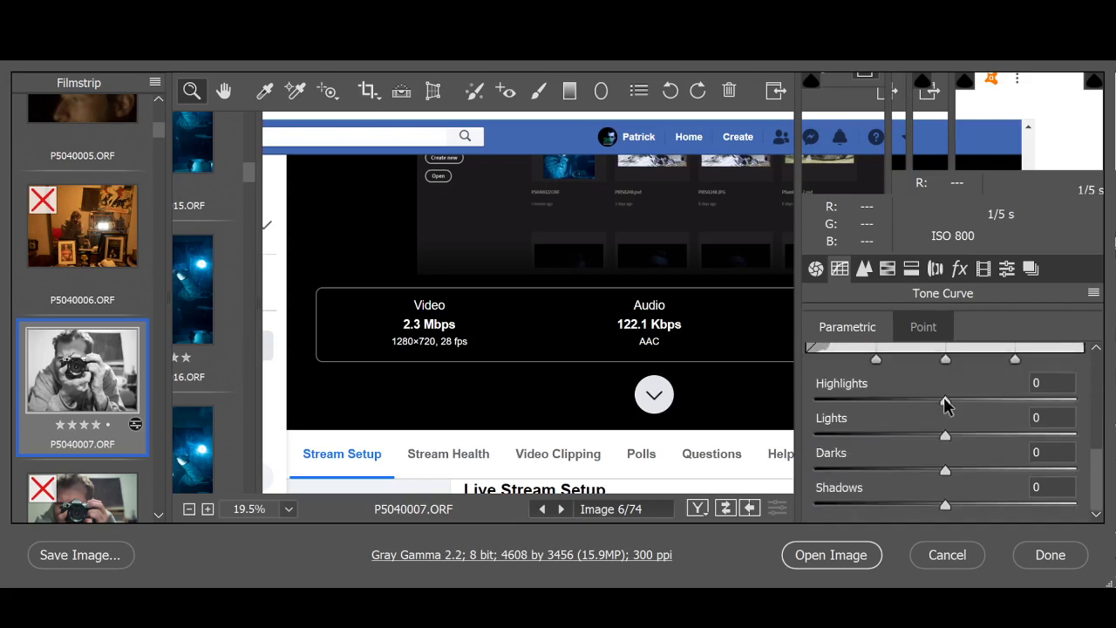
drag(946, 400, 991, 406)
drag(945, 436, 911, 447)
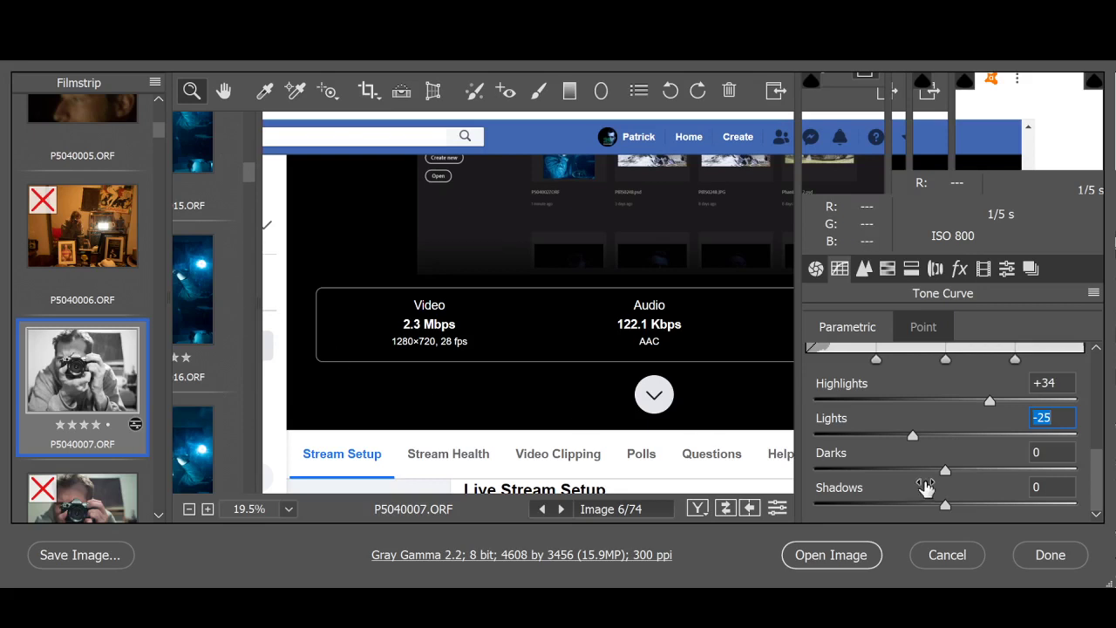
drag(944, 472, 997, 476)
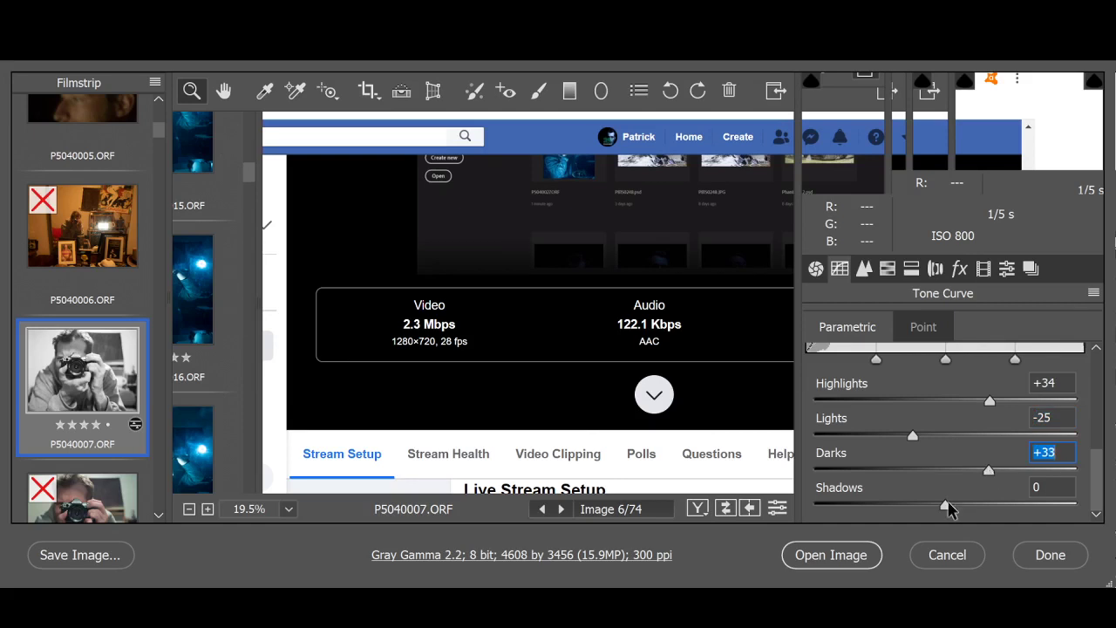
drag(947, 503, 878, 511)
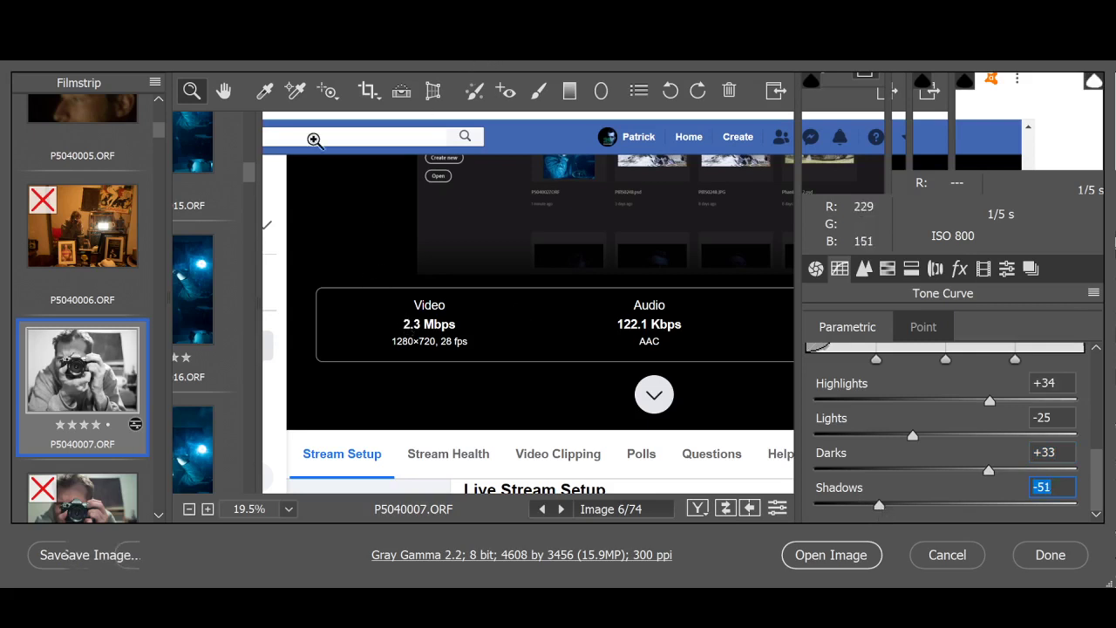
click(466, 291)
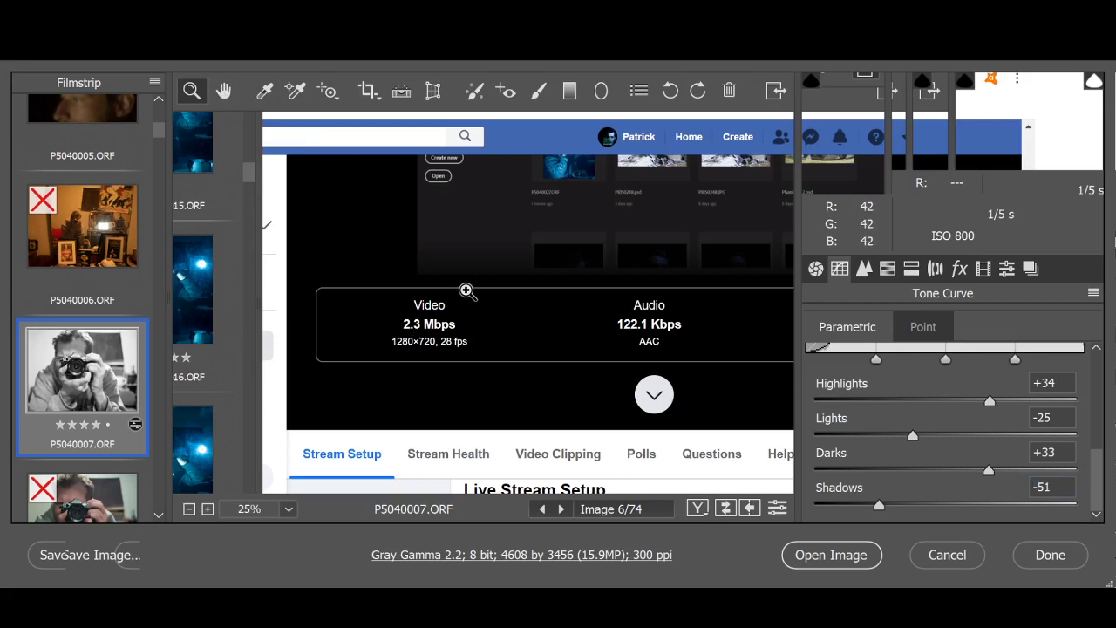
click(480, 257)
click(480, 256)
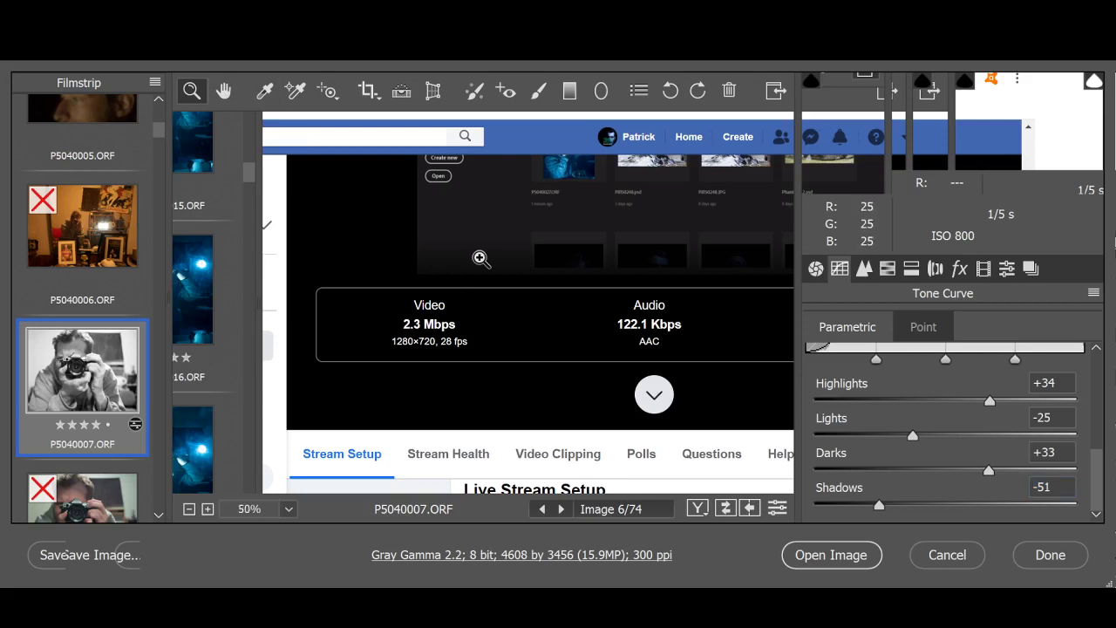
click(488, 346)
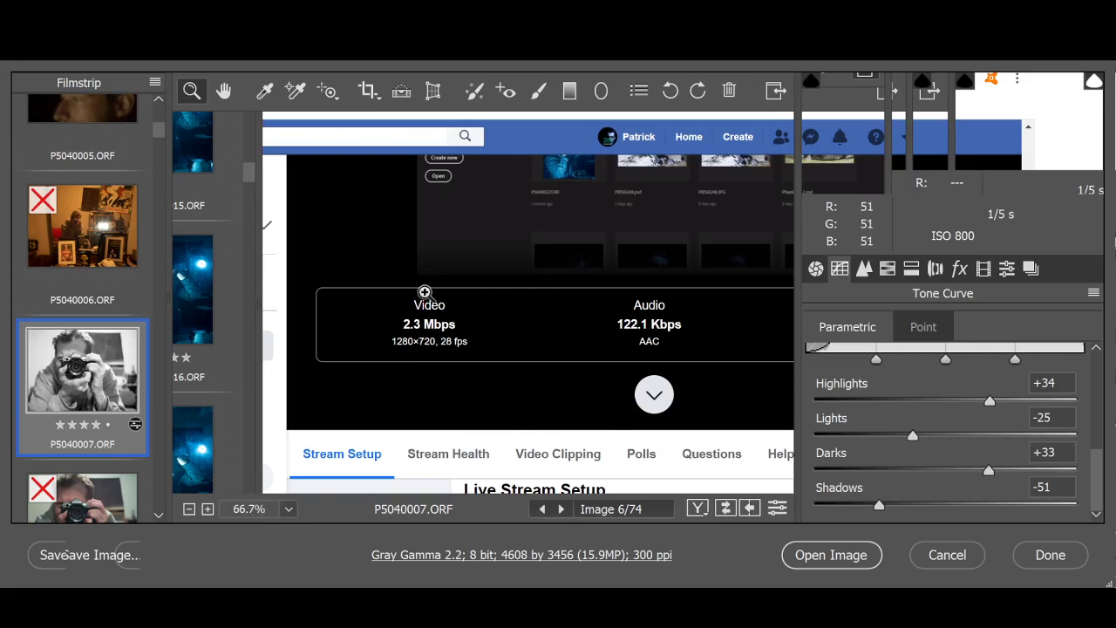
key(ctrl+0)
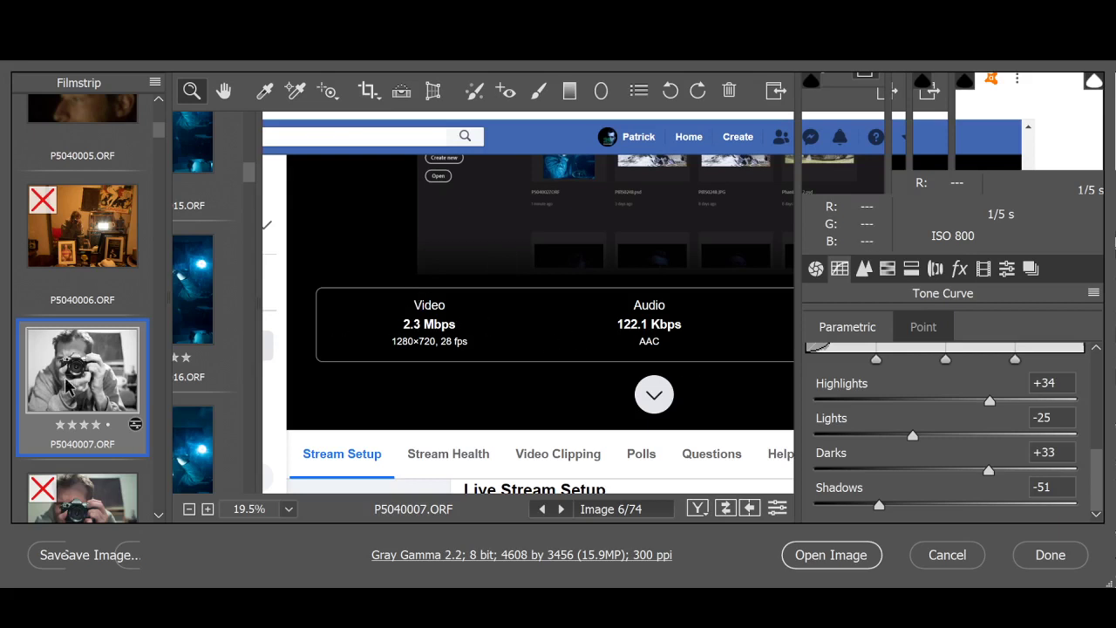
Select the star-rated photo P5040014.ORF in the filmstrip for editing
scroll(68, 383, down, 2)
scroll(68, 383, down, 5)
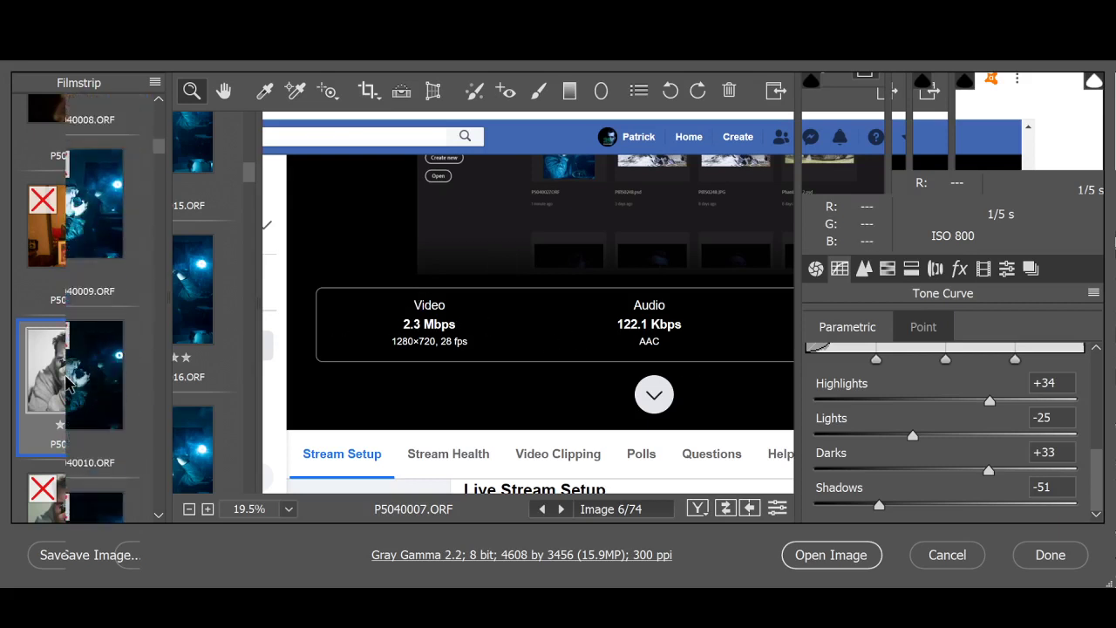
scroll(68, 383, down, 6)
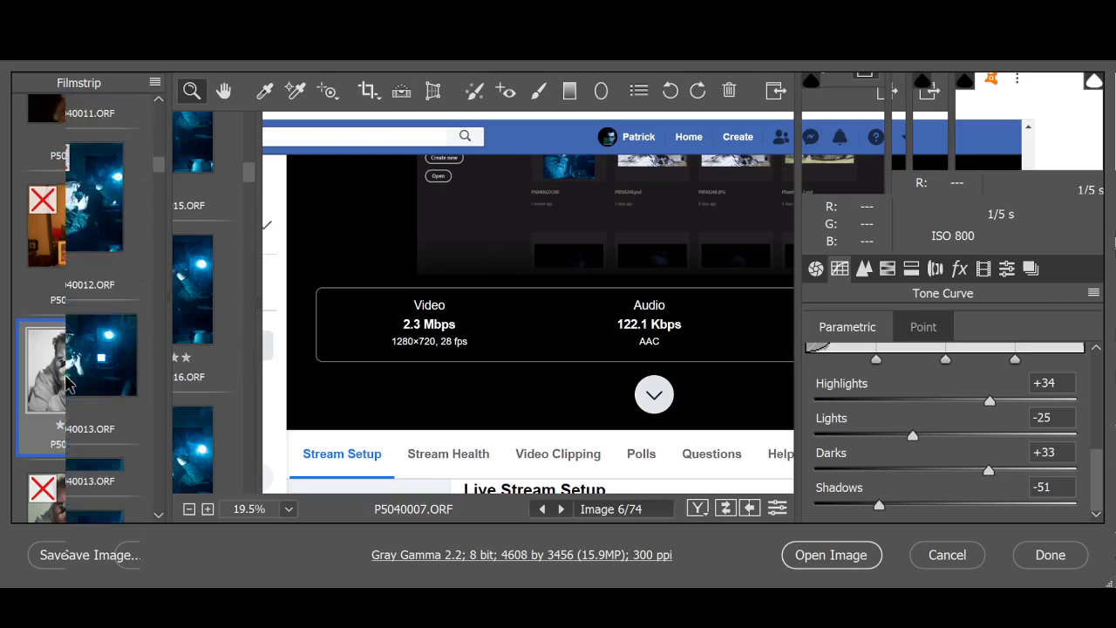
click(83, 330)
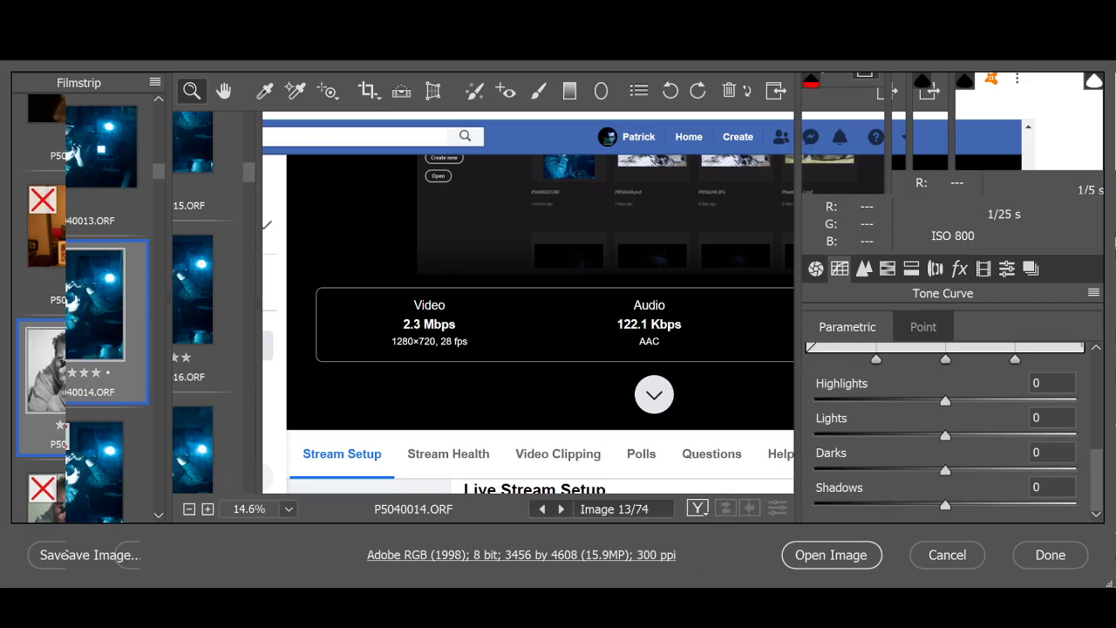
Switch to the browser and revisit the photographer's Facebook page, photography website, EyeEm profile and Picfair store
click(65, 554)
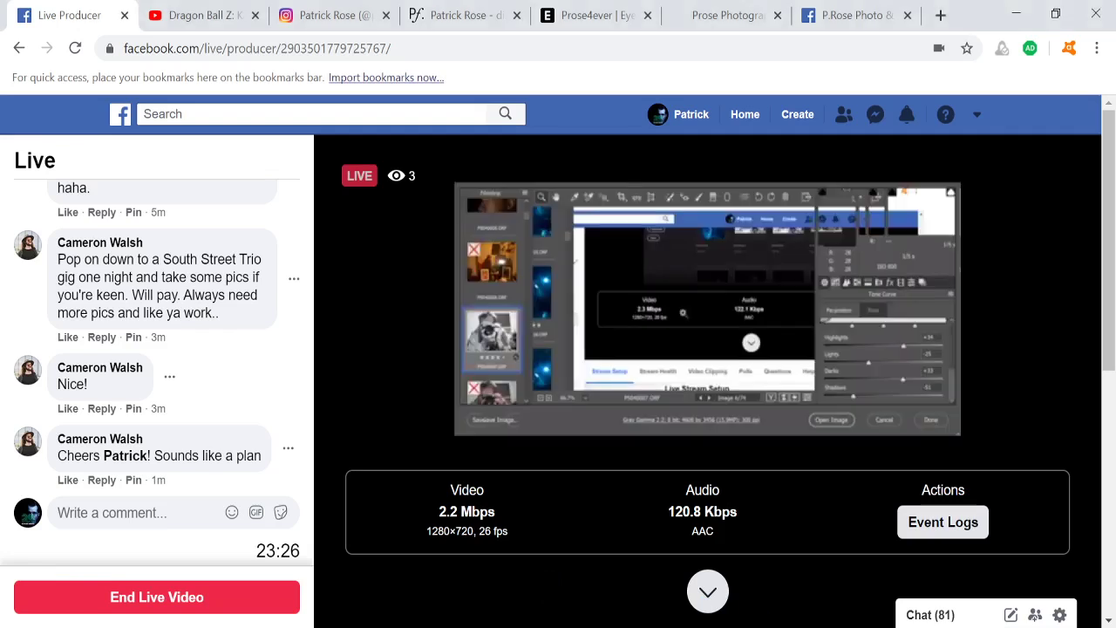
click(851, 16)
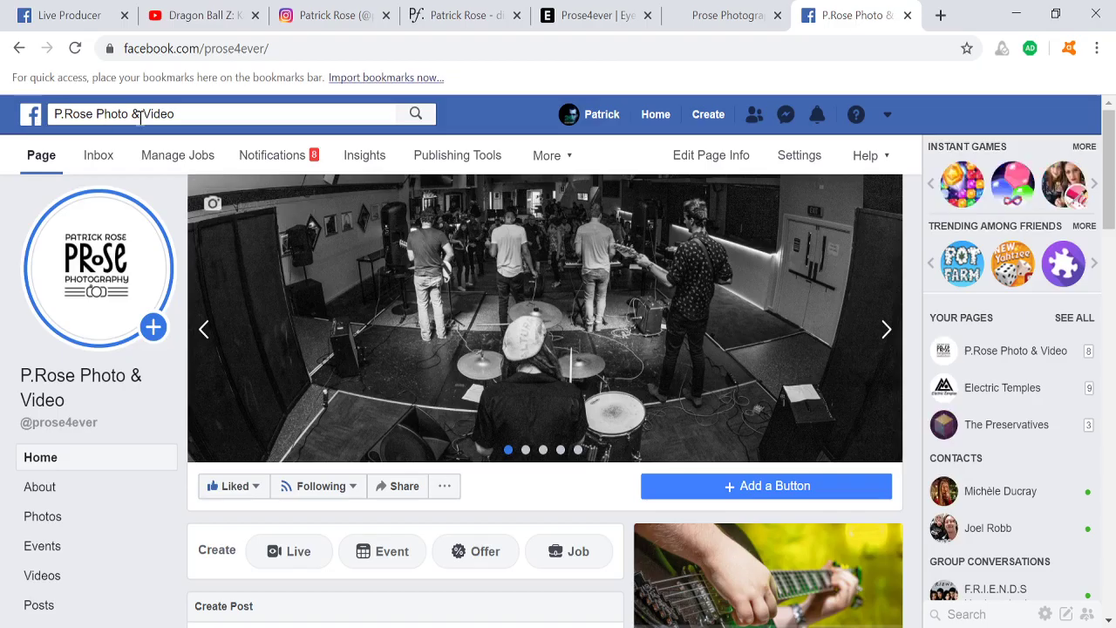
click(731, 17)
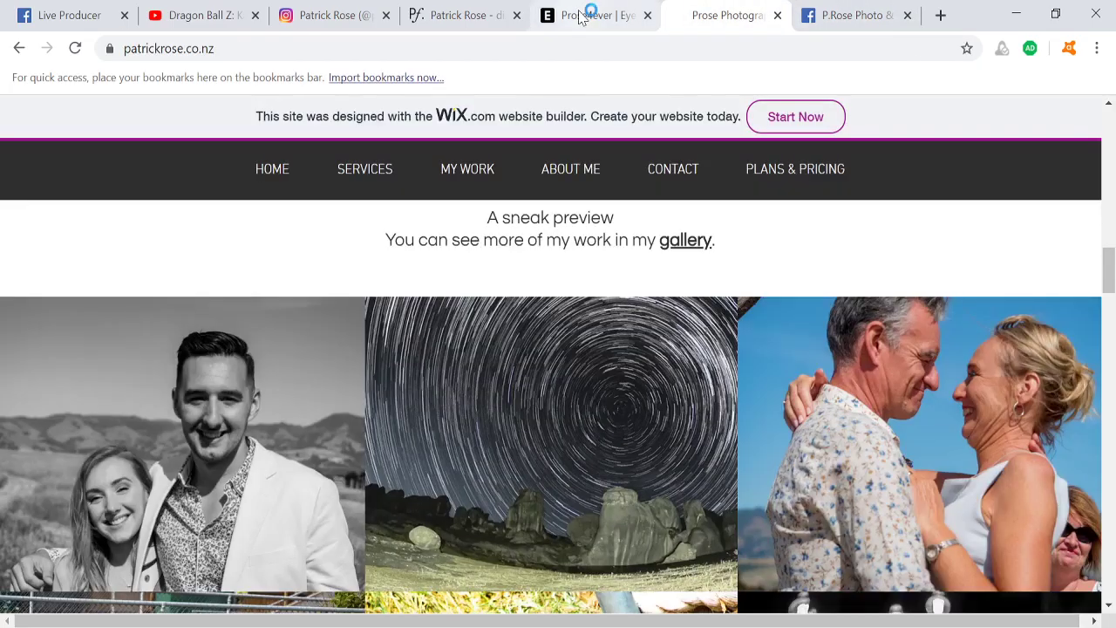
click(584, 22)
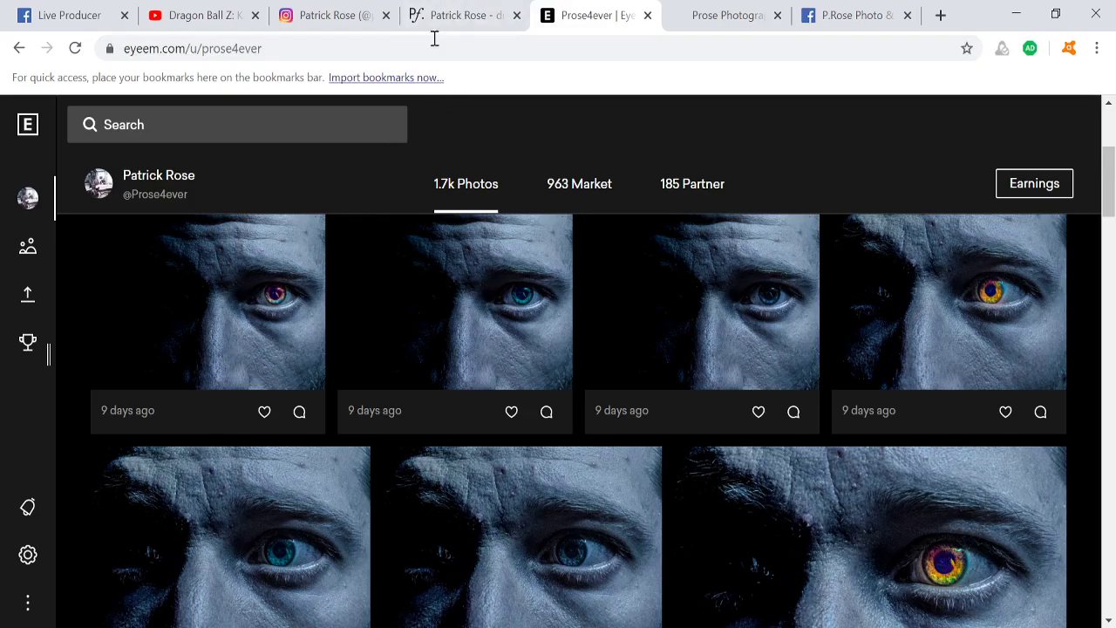
click(453, 13)
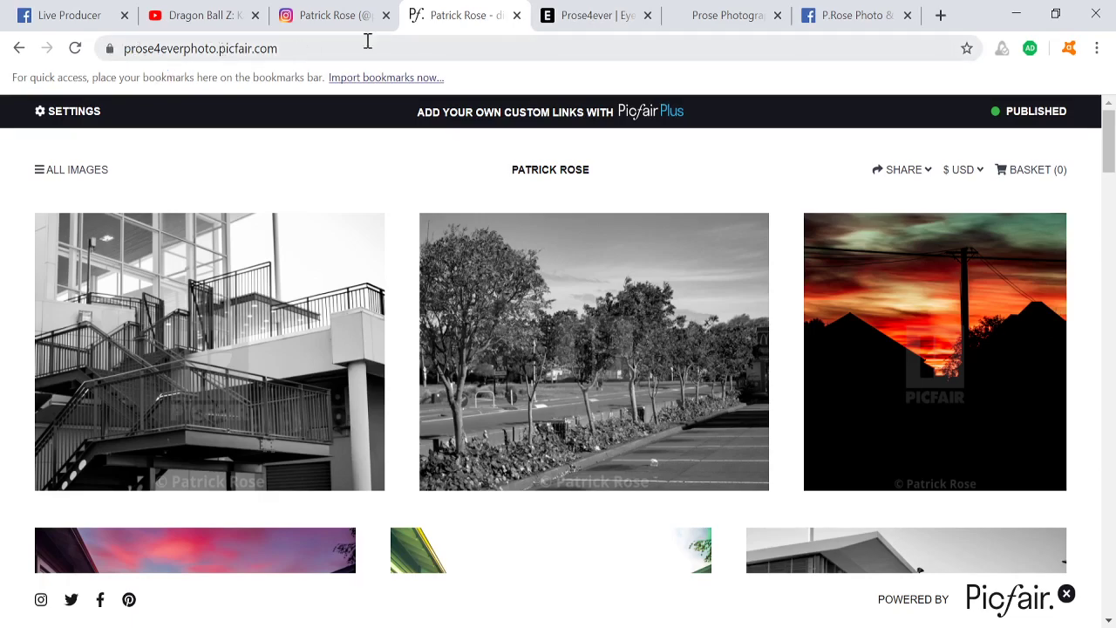
click(598, 18)
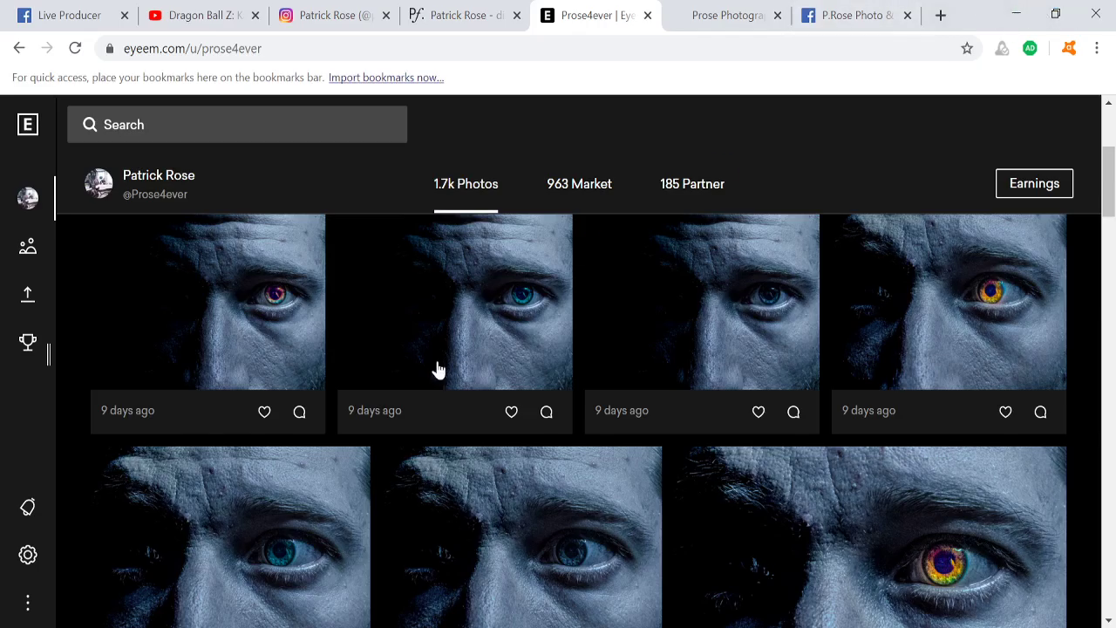
click(461, 19)
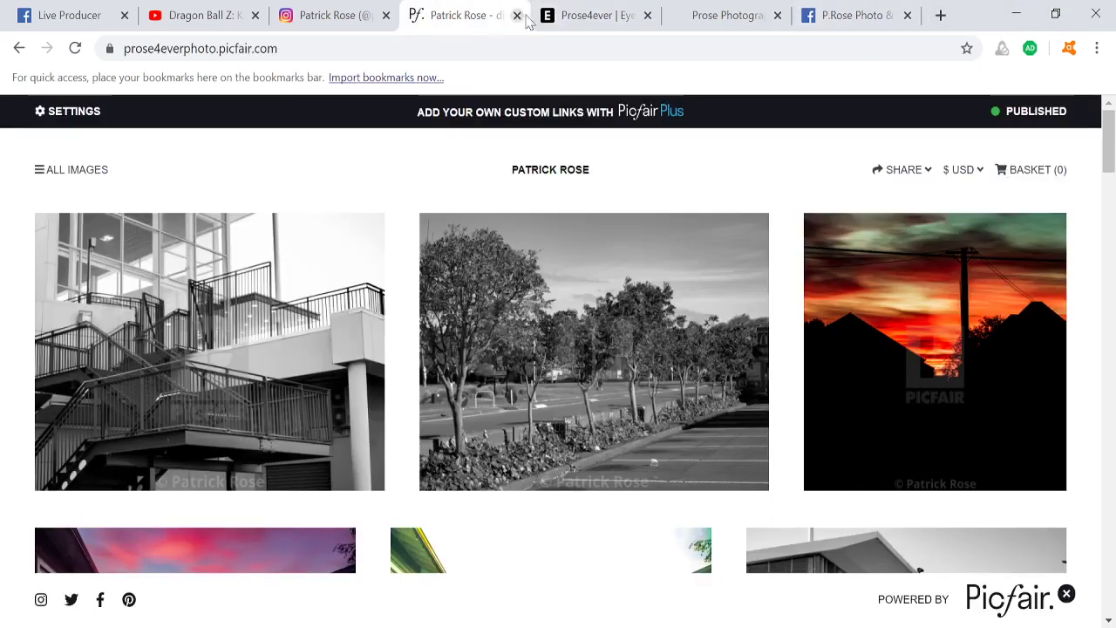
click(582, 19)
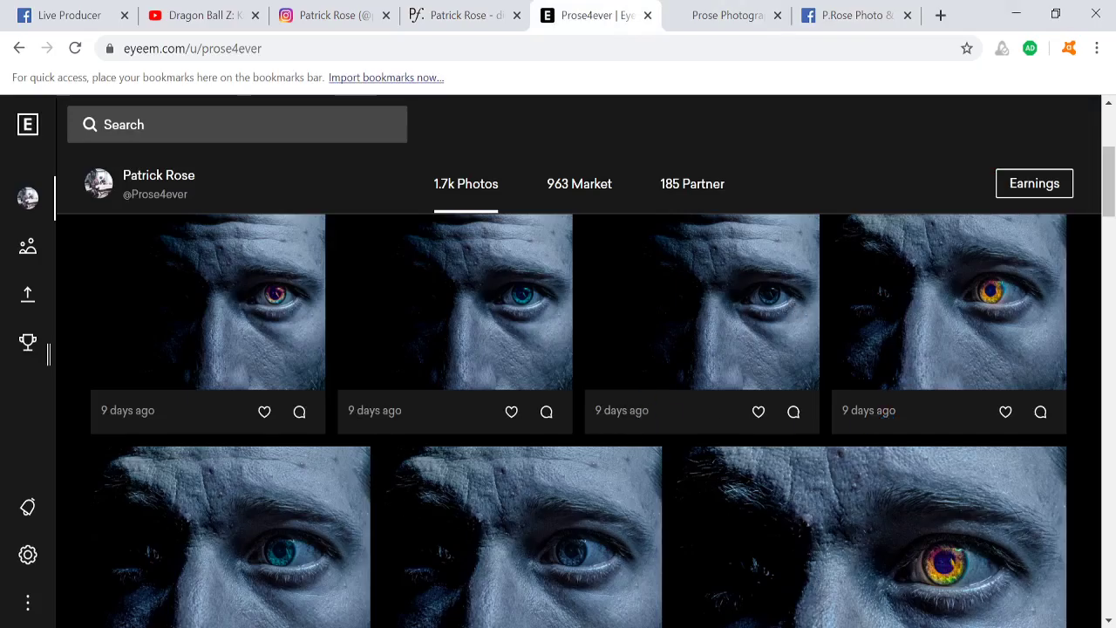
click(842, 16)
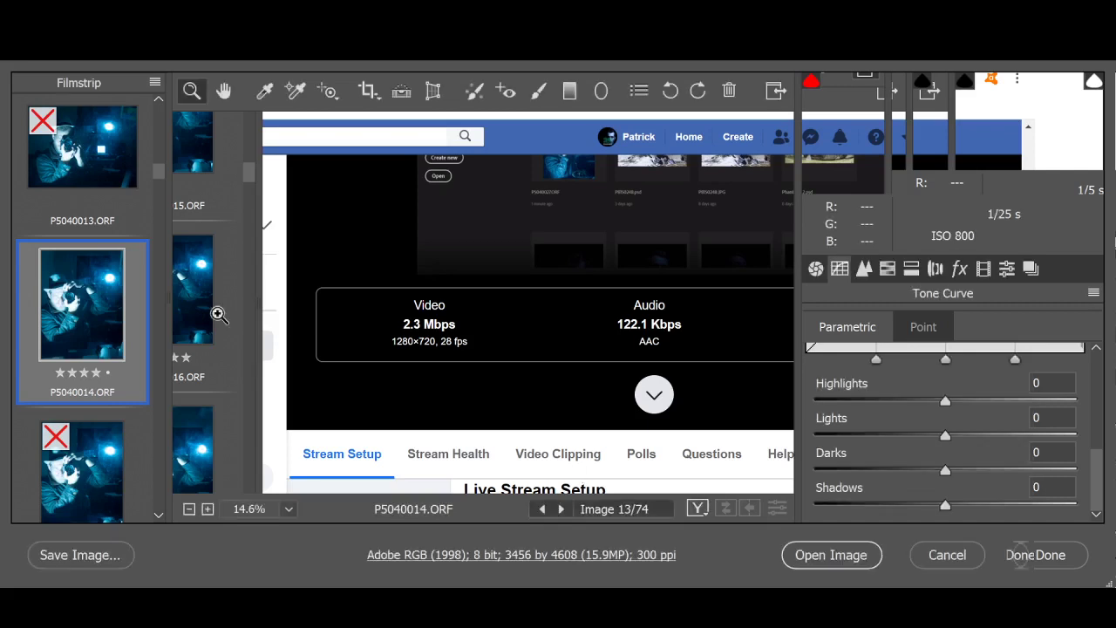
Try the Adobe colour profiles on P5040014.ORF and apply Adobe Vivid
scroll(73, 298, down, 3)
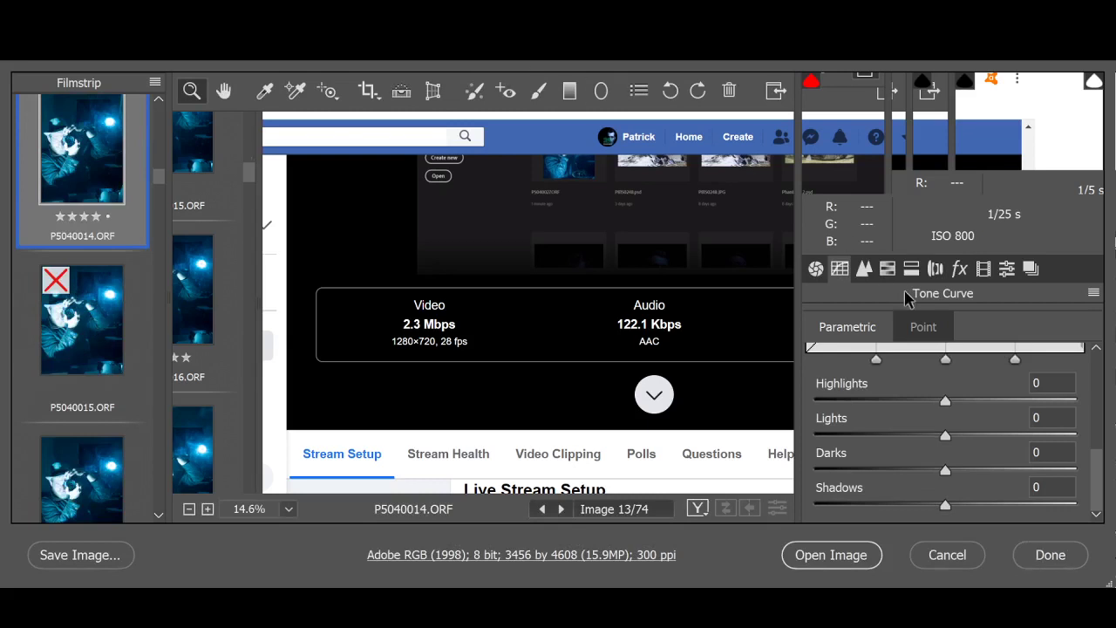
click(816, 269)
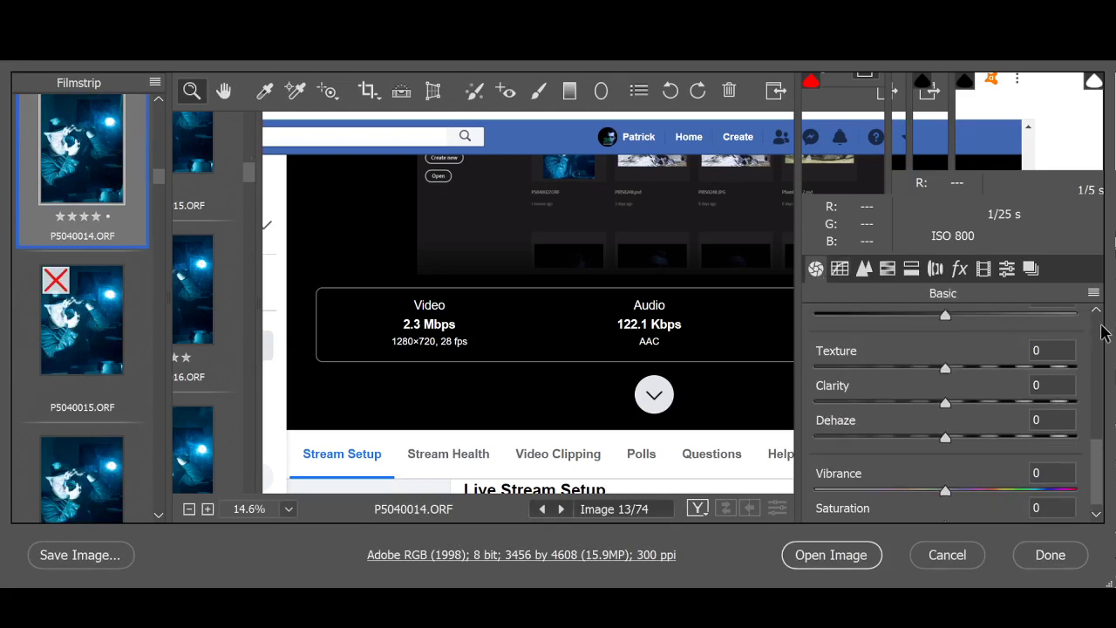
scroll(1104, 328, up, 5)
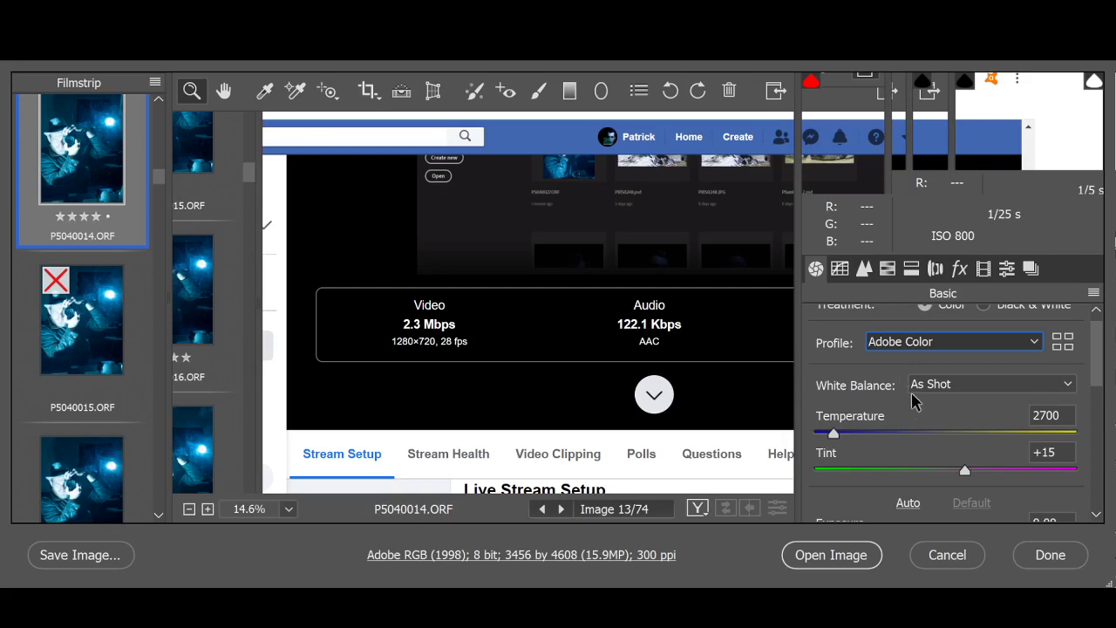
key(Down)
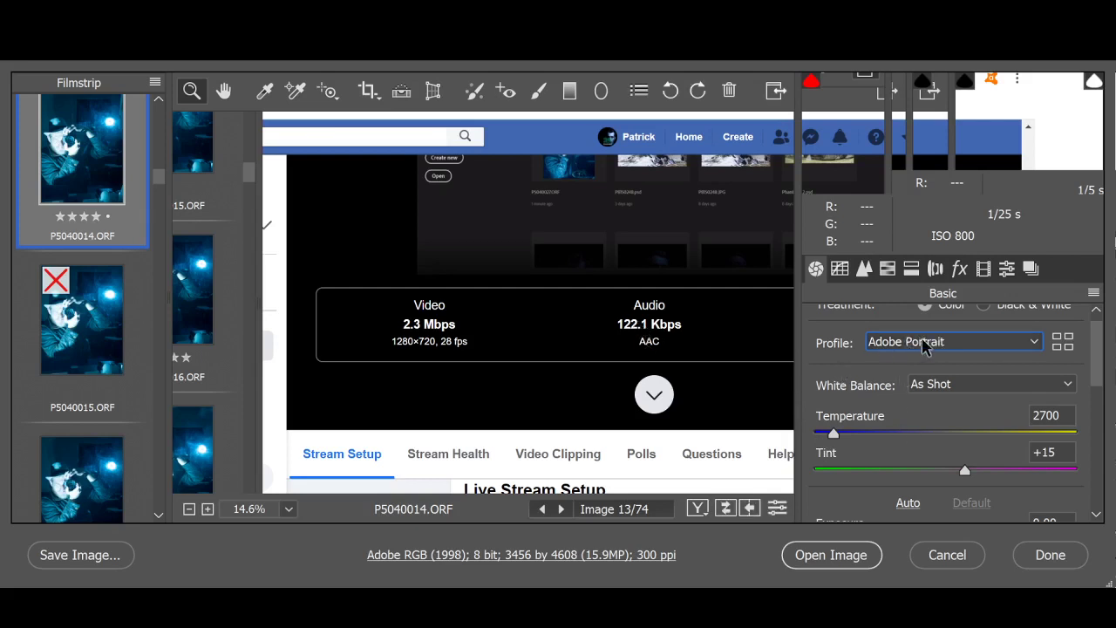
key(Down)
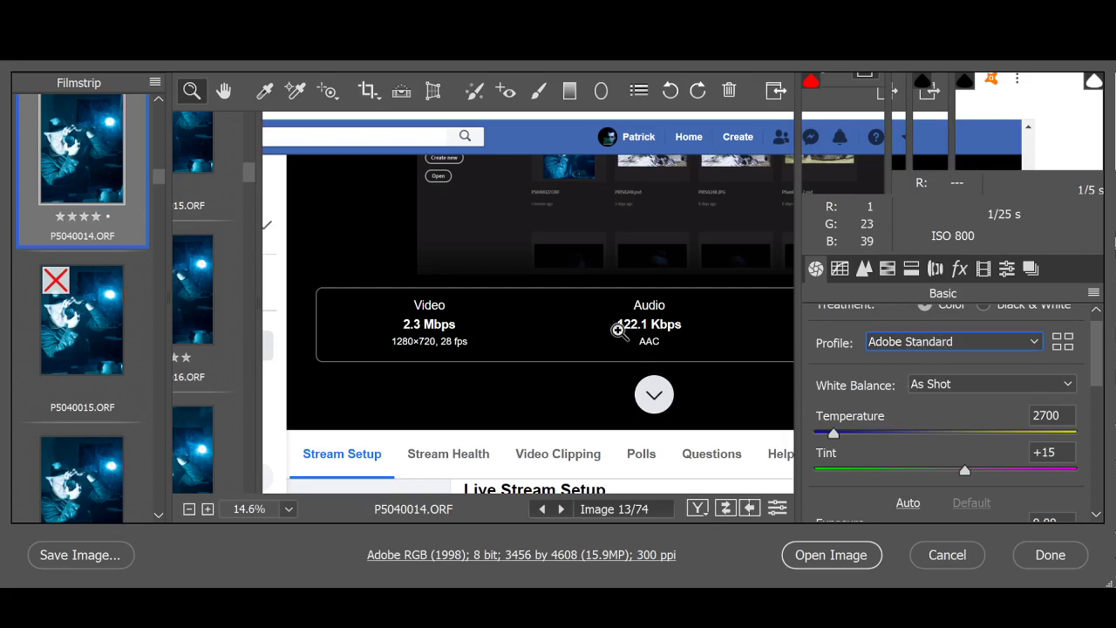
key(Down)
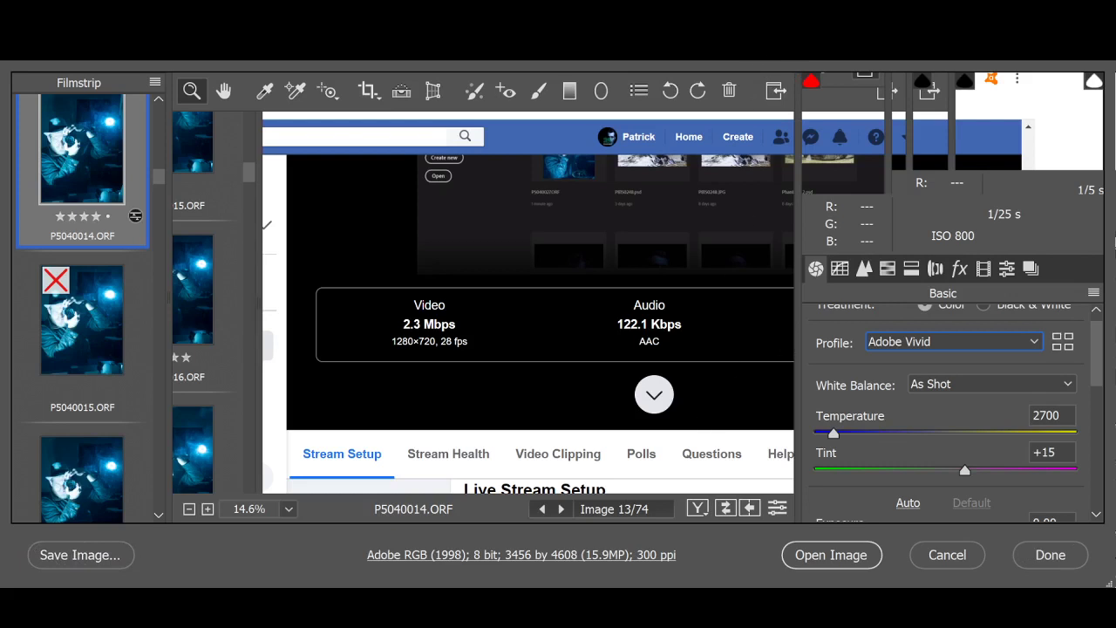
key(Return)
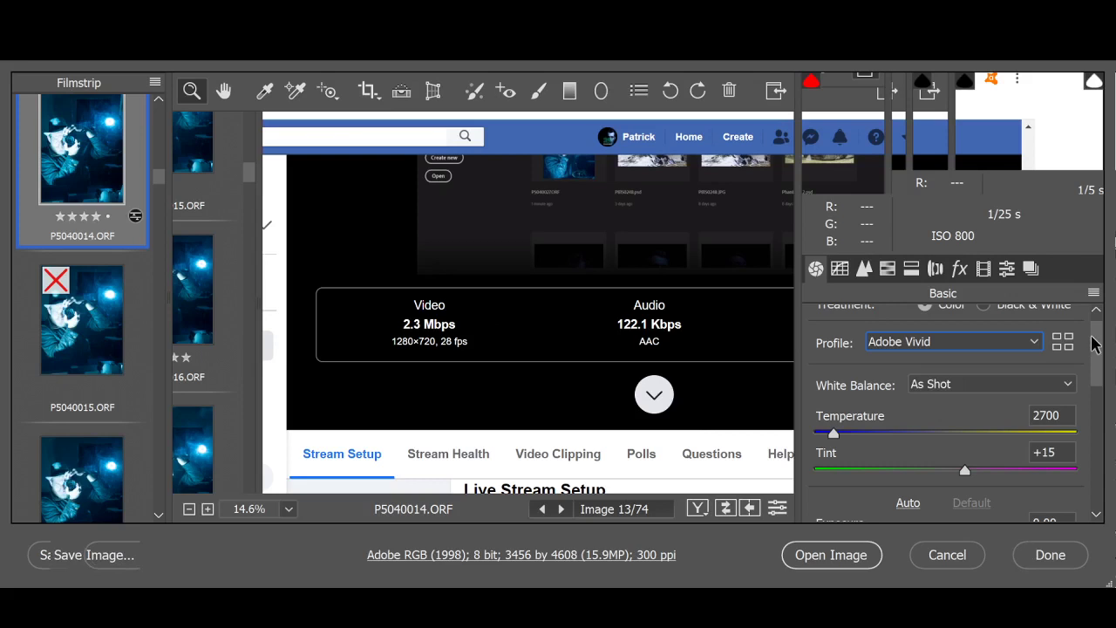
Adjust the photo's white balance to a custom Temperature of 3450 and a Tint of +11
scroll(976, 381, down, 2)
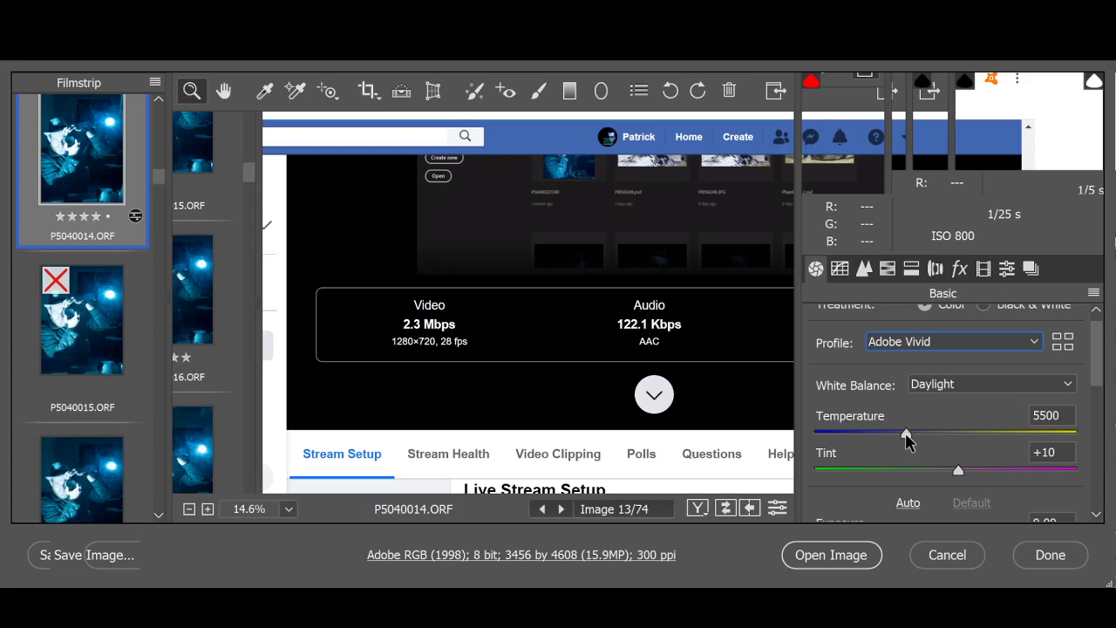
drag(906, 433, 852, 433)
click(958, 471)
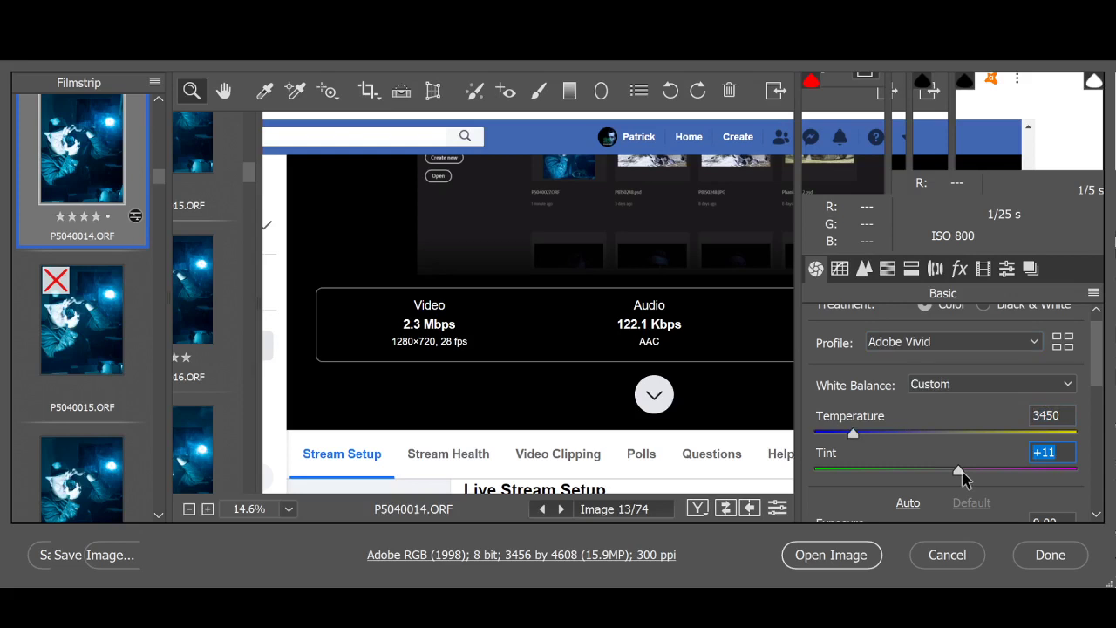
Set Exposure to -1.15, Contrast +43, Highlights -50, Shadows +80, Whites -40, Blacks +15 and Dehaze +32 for P5040014.ORF
scroll(959, 436, down, 3)
drag(945, 332, 915, 332)
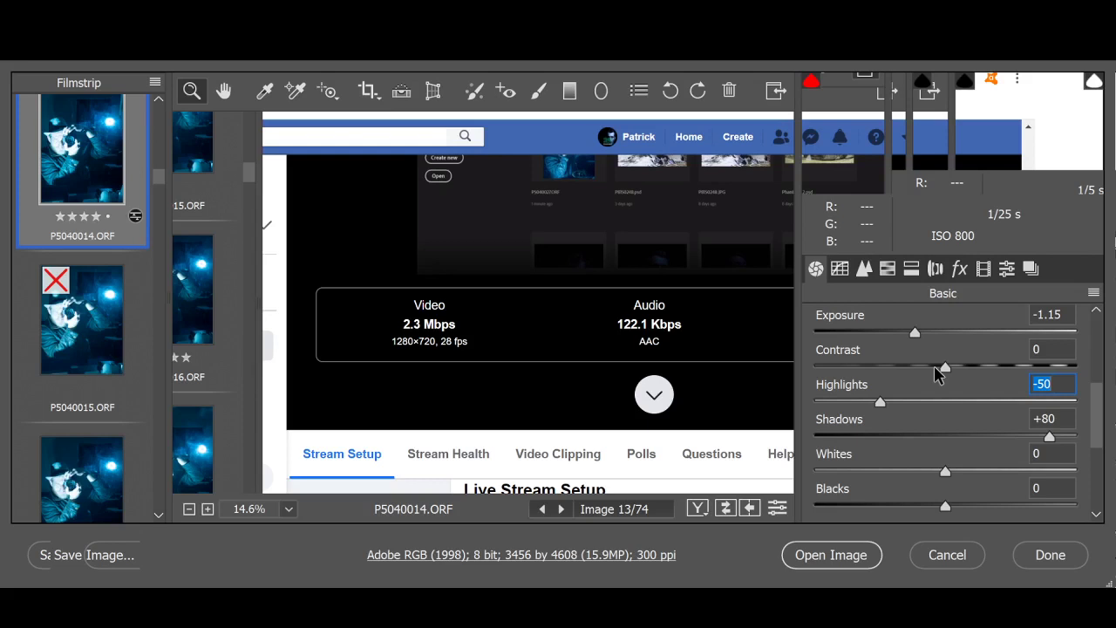
scroll(937, 373, down, 2)
drag(945, 418, 1031, 421)
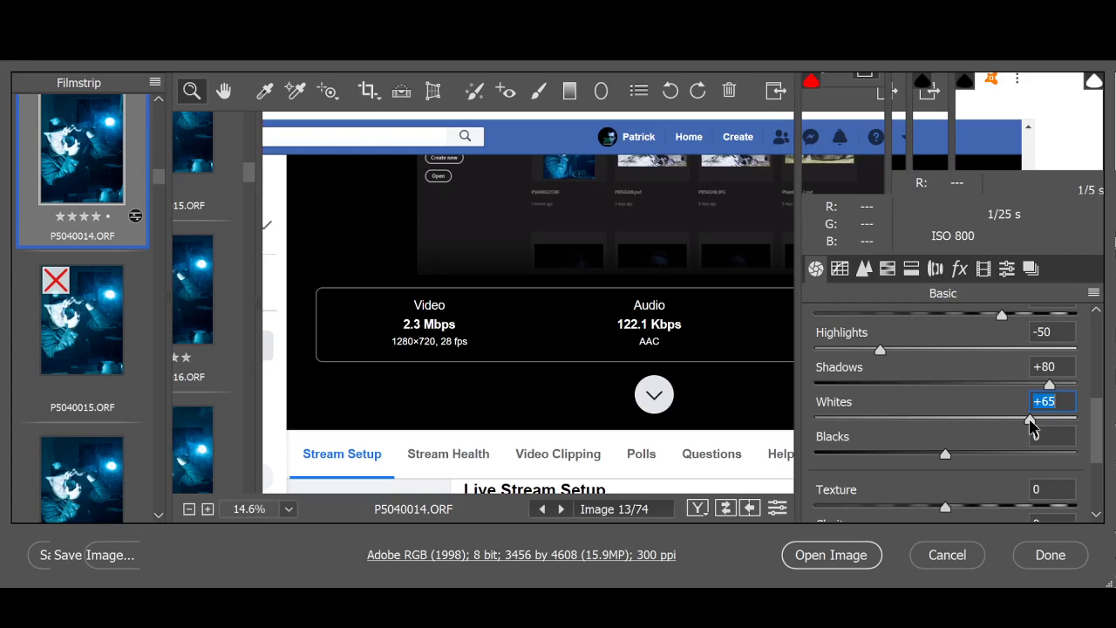
drag(1030, 418, 893, 418)
drag(945, 453, 997, 455)
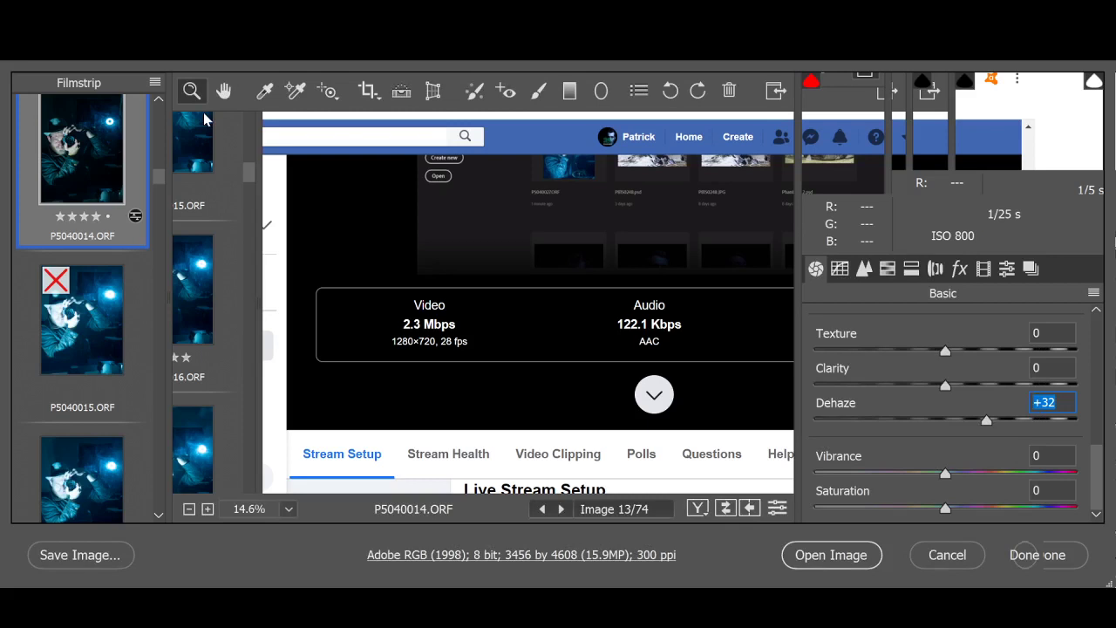
Select all rated photos except P5040007.ORF and synchronize the Default subset of settings from P5040014.ORF to them
shift+click(81, 216)
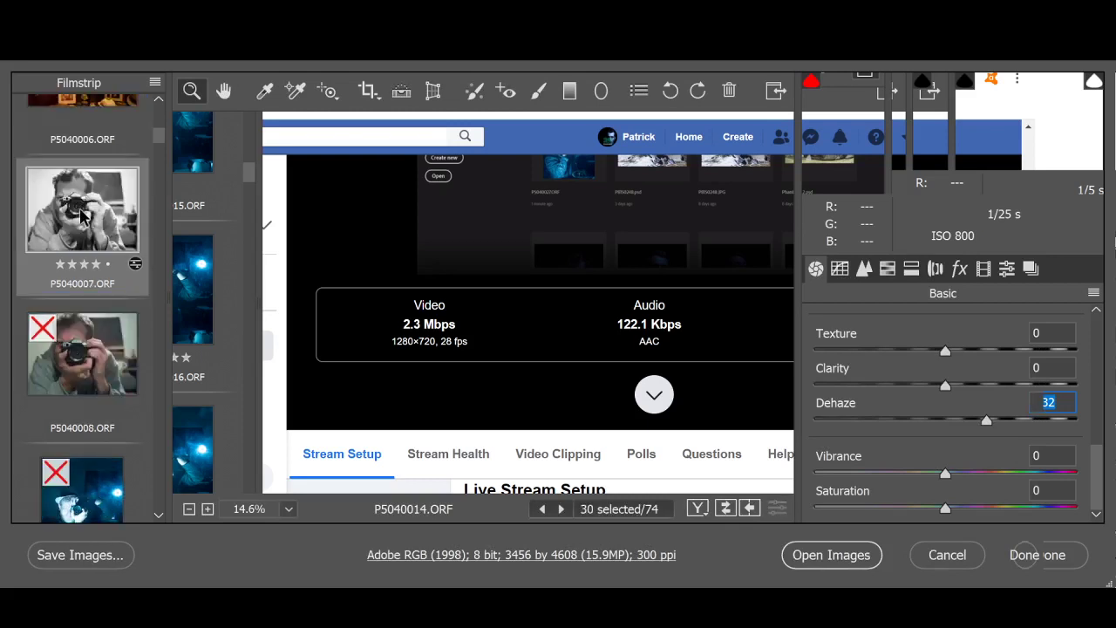
ctrl+click(82, 220)
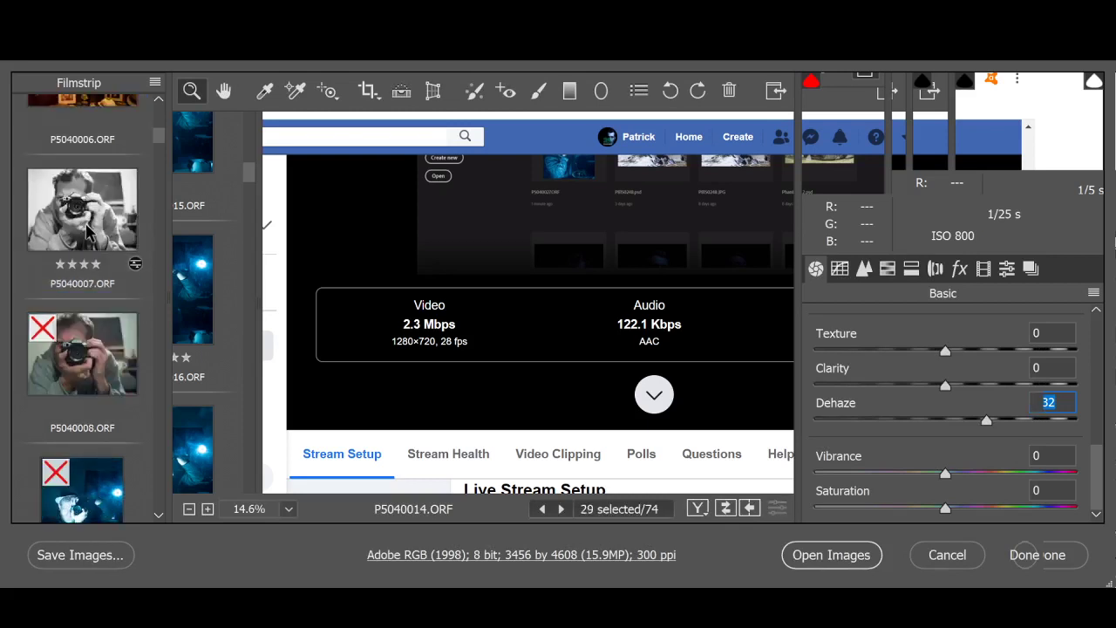
scroll(87, 231, down, 6)
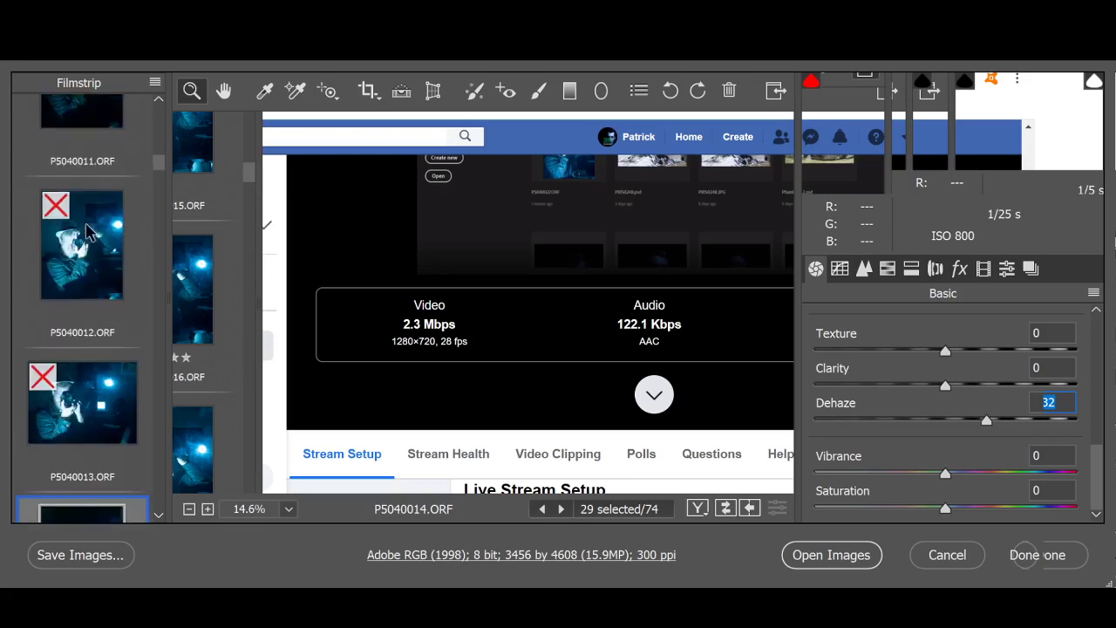
scroll(87, 231, down, 3)
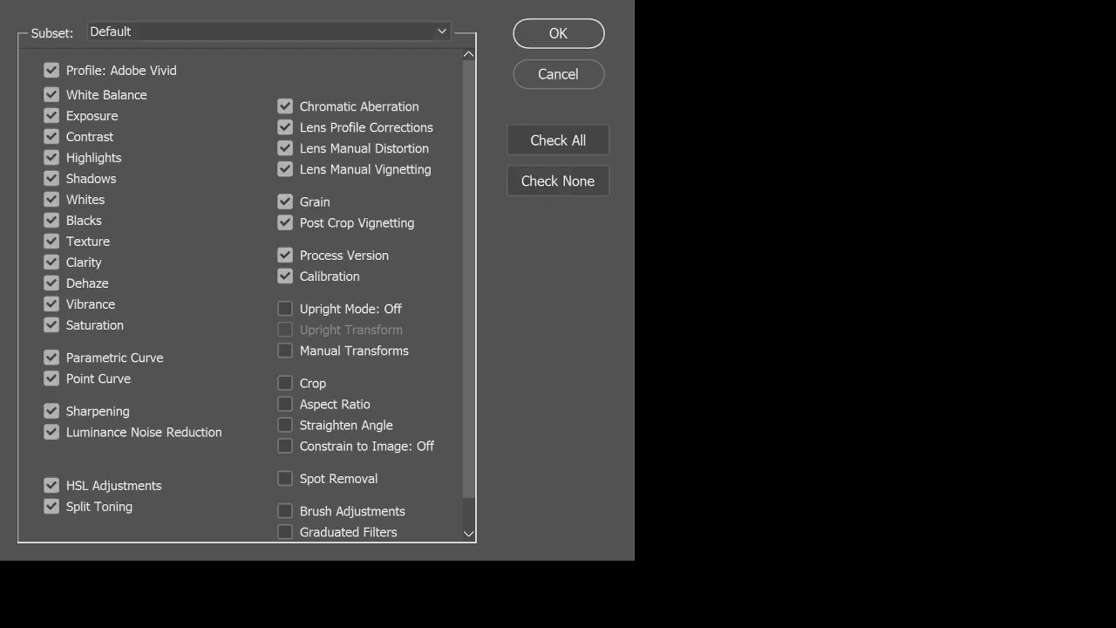
scroll(258, 240, down, 1)
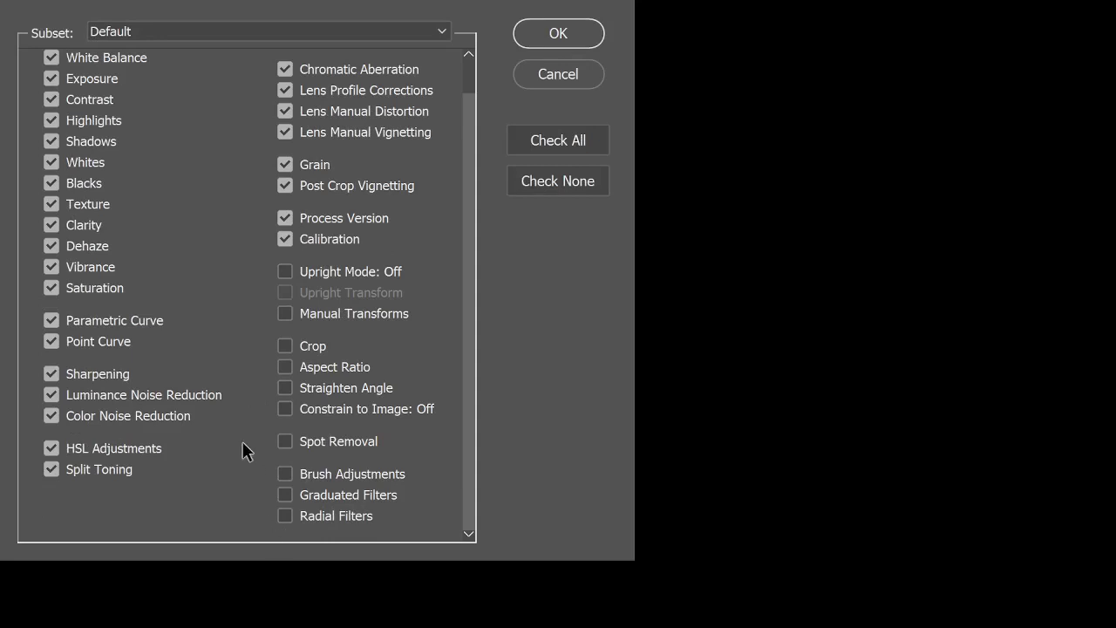
scroll(244, 450, up, 1)
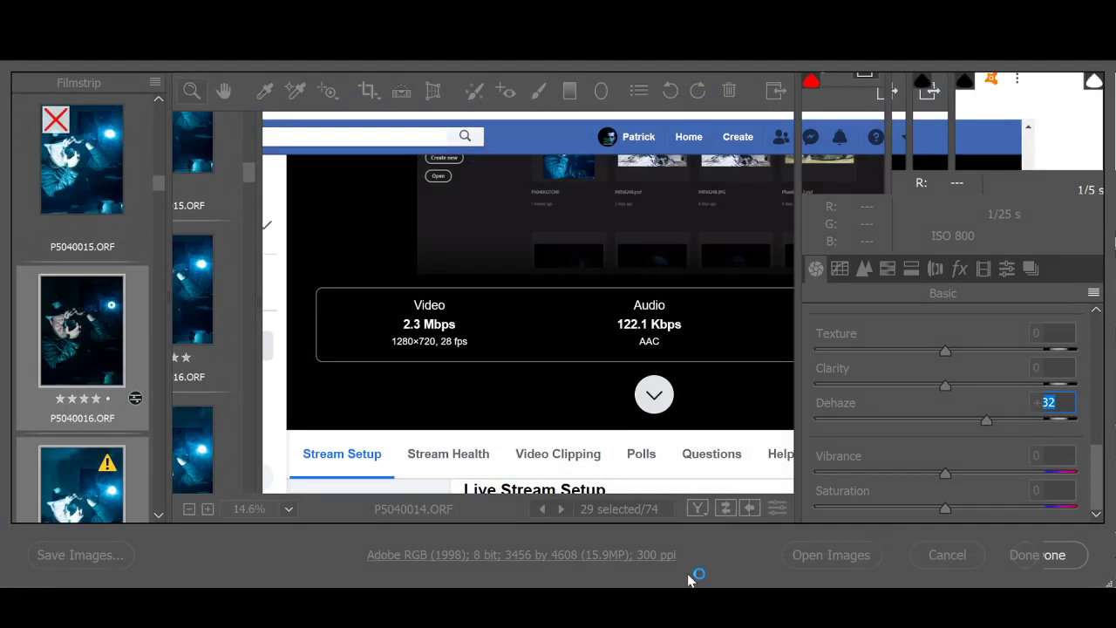
Review the synchronized look on the rated photos P5040017.ORF, P5040019.ORF, P5040022.ORF, P5040023.ORF and P5040027.ORF
scroll(59, 367, down, 1)
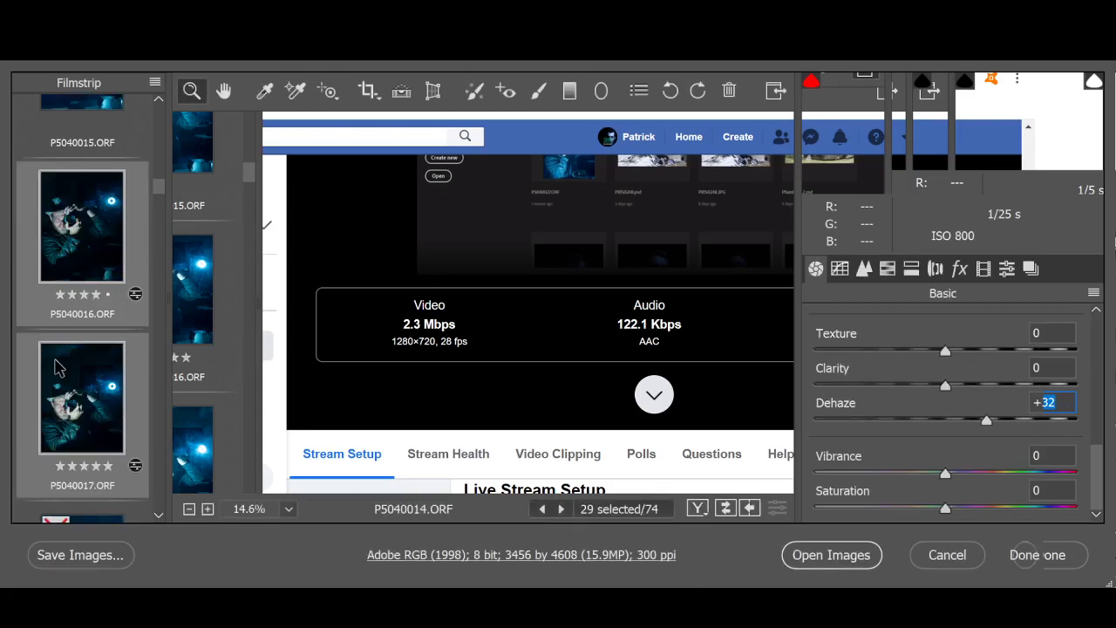
scroll(59, 367, down, 1)
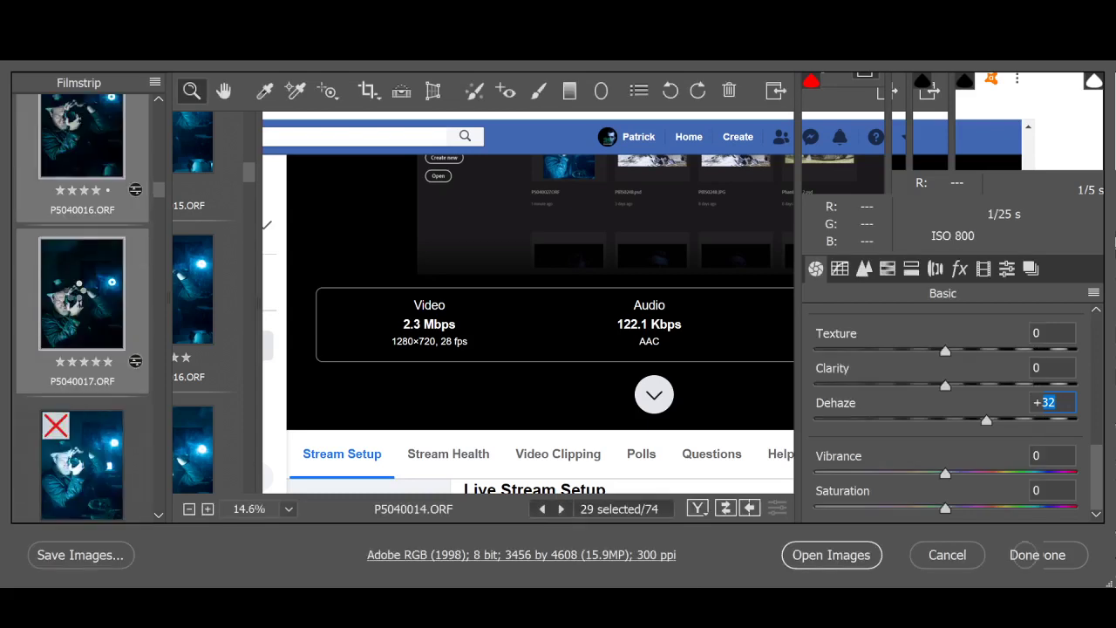
click(77, 288)
scroll(76, 296, down, 2)
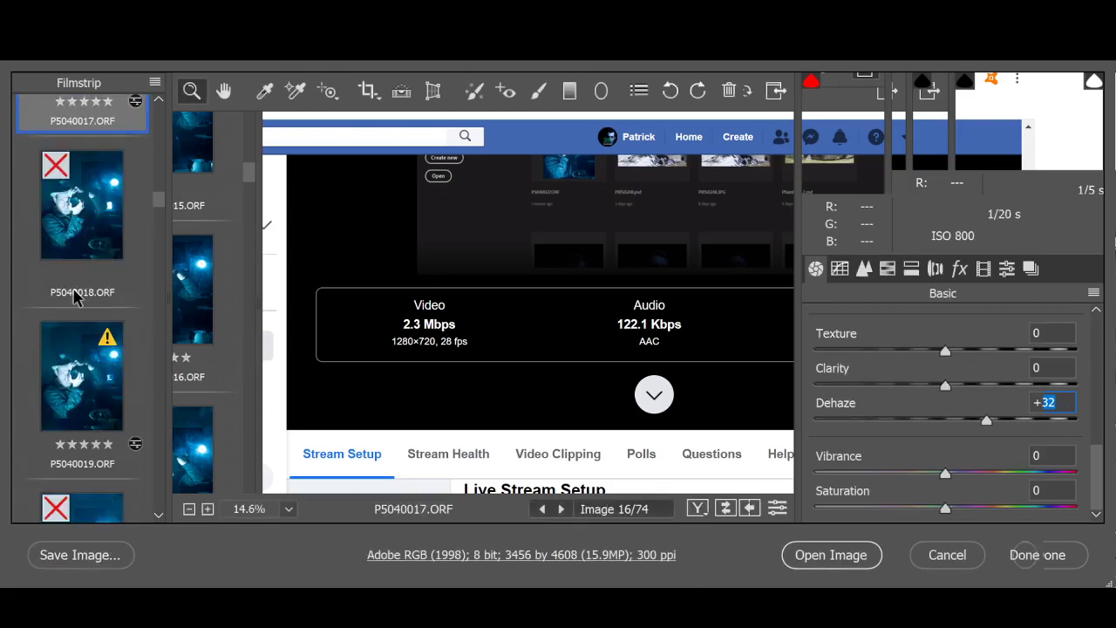
scroll(76, 296, down, 2)
click(90, 242)
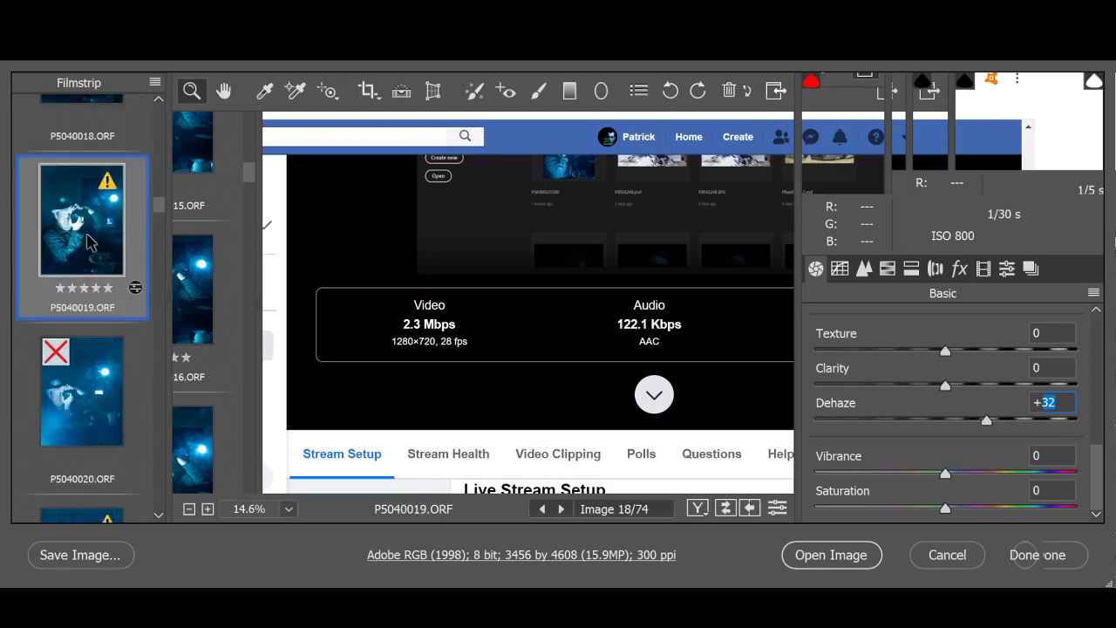
scroll(88, 288, down, 3)
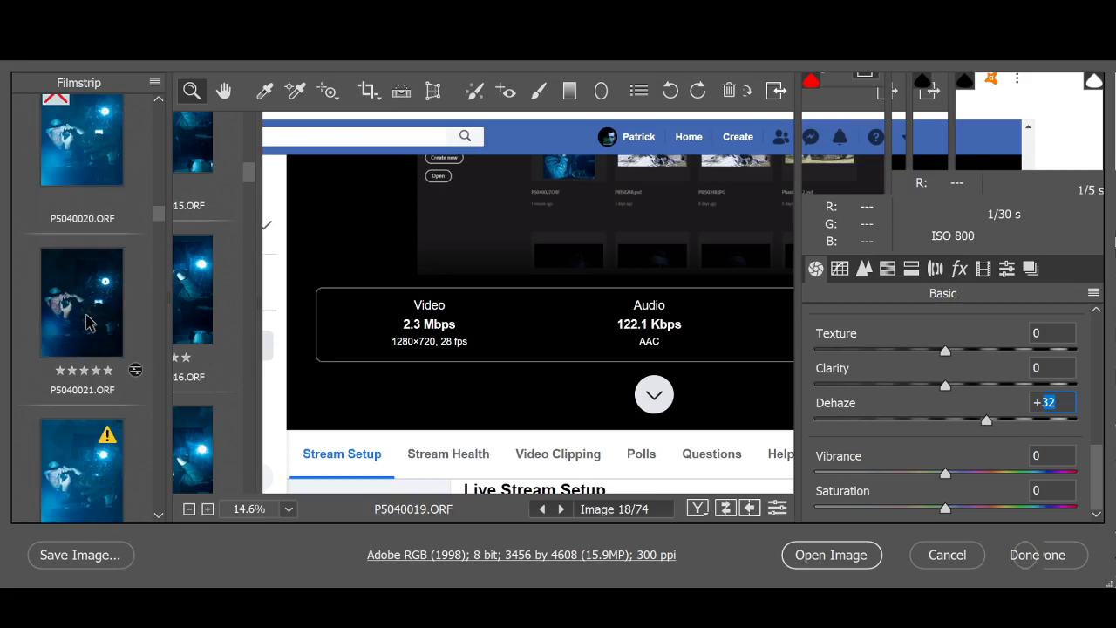
scroll(87, 323, down, 2)
click(87, 322)
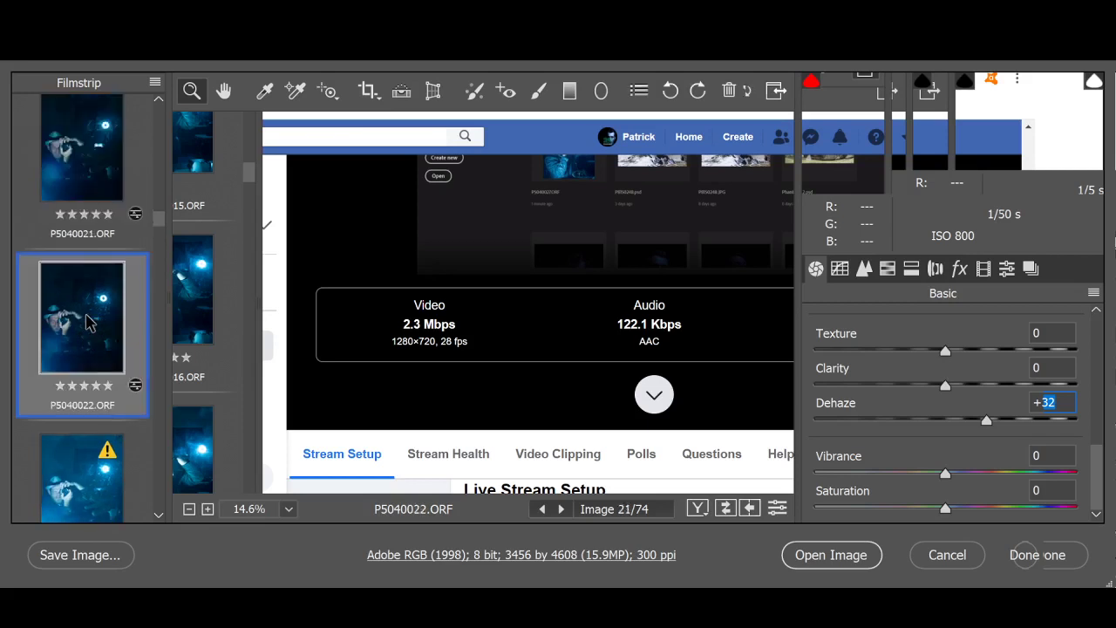
scroll(87, 322, down, 1)
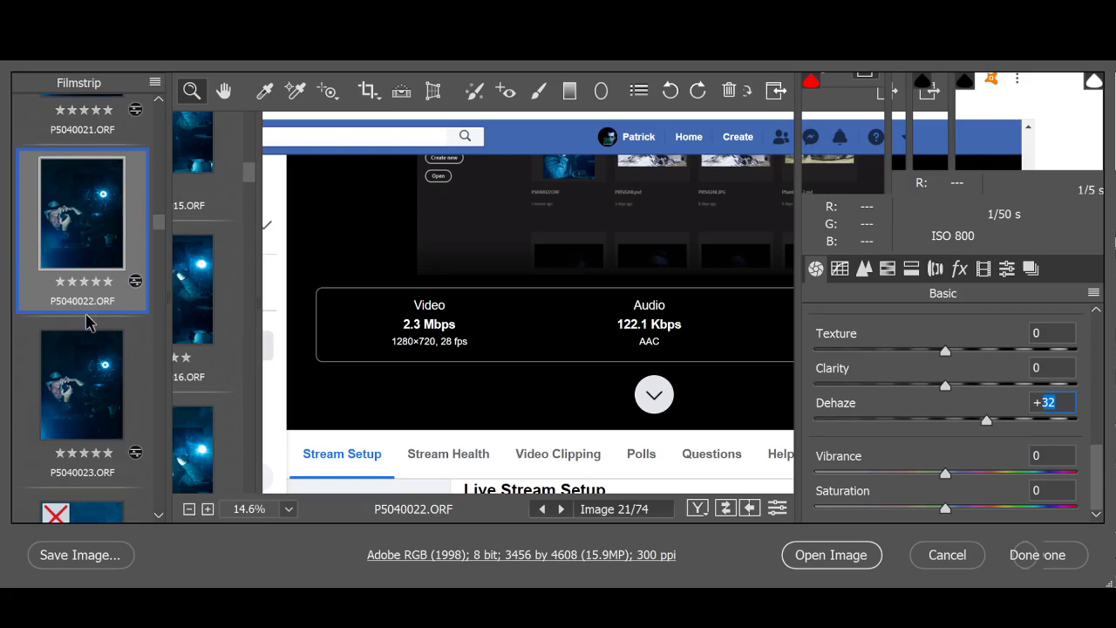
click(83, 348)
scroll(80, 362, down, 2)
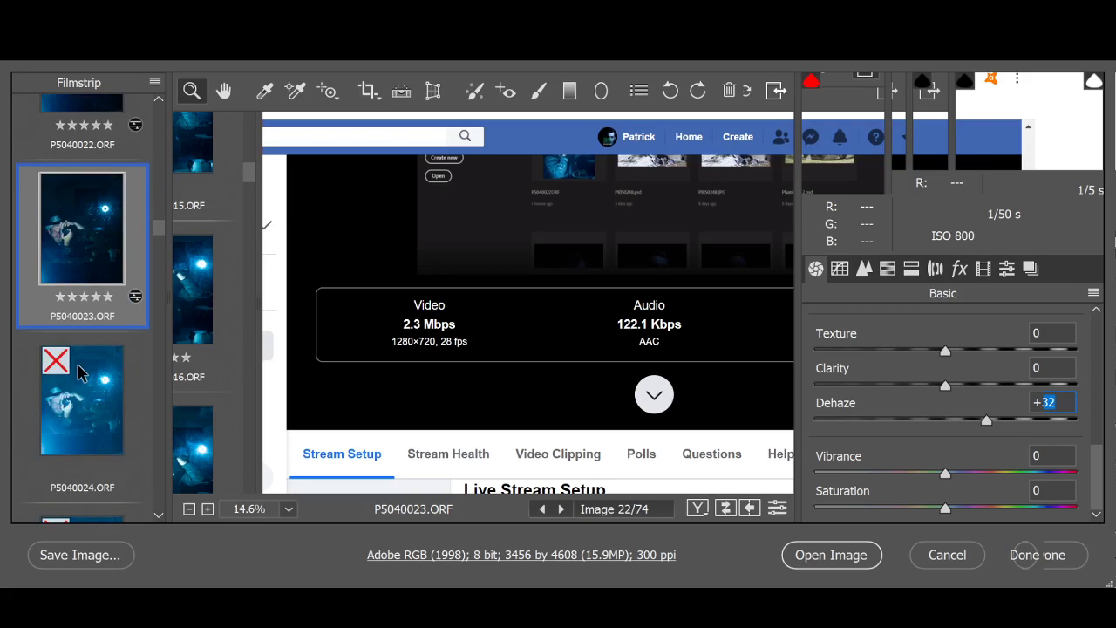
scroll(79, 372, down, 6)
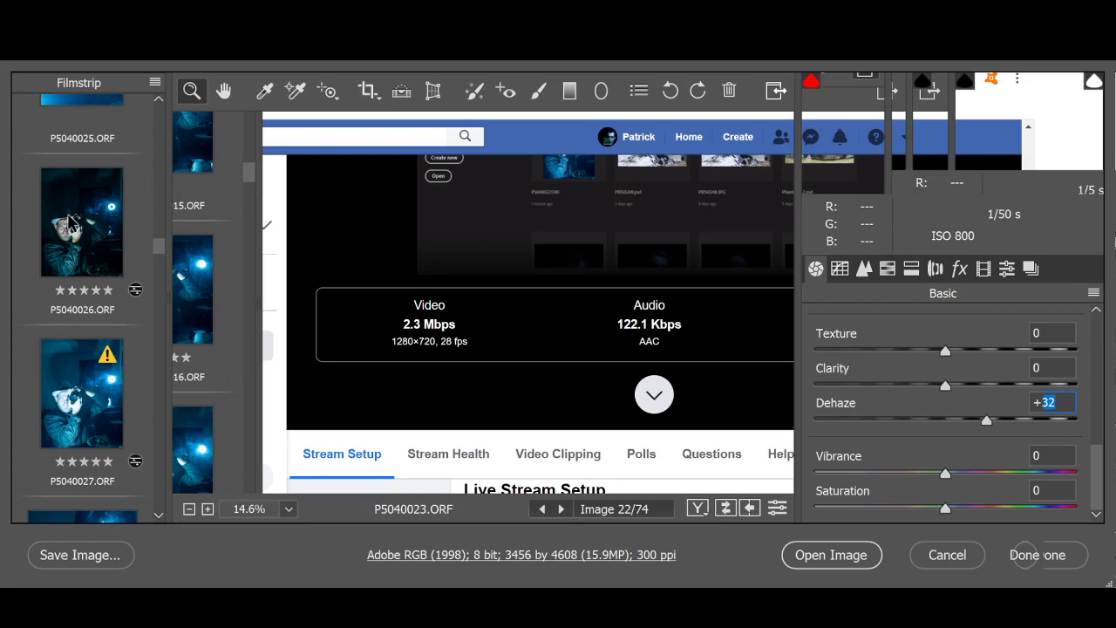
click(98, 412)
Select P5050030.ORF in the filmstrip, raise its Blacks to +100 and set its Exposure to -0.25
scroll(99, 406, down, 3)
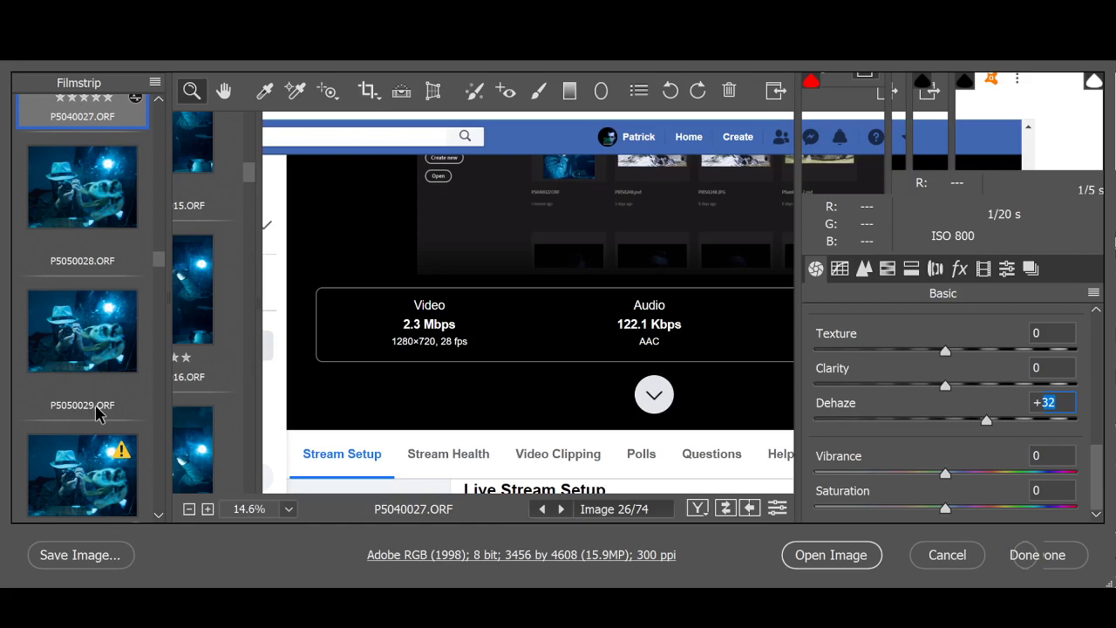
click(83, 470)
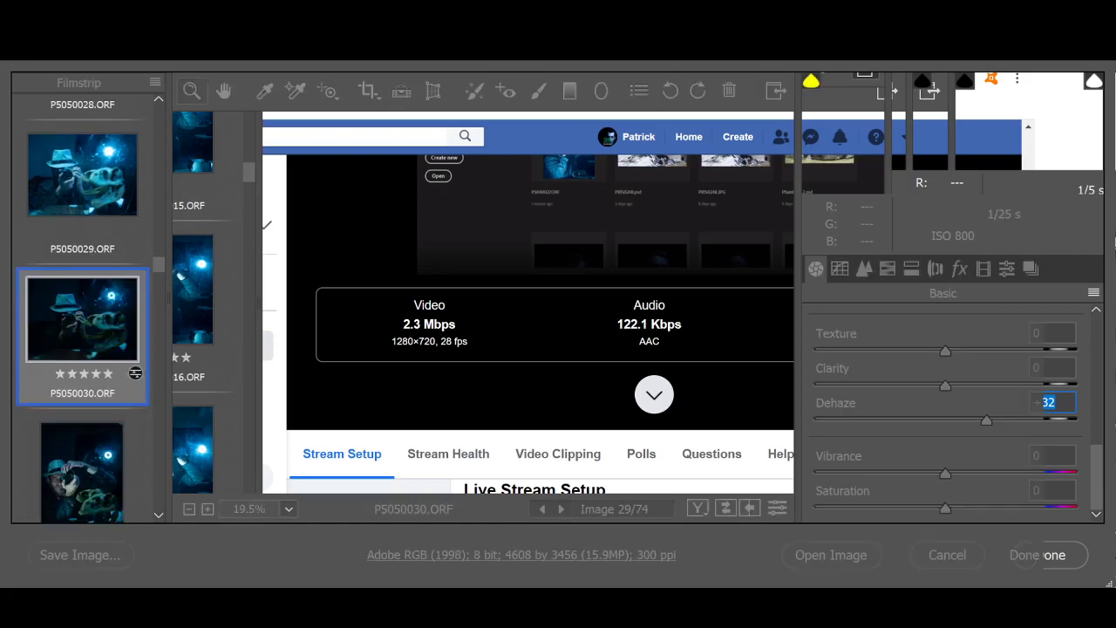
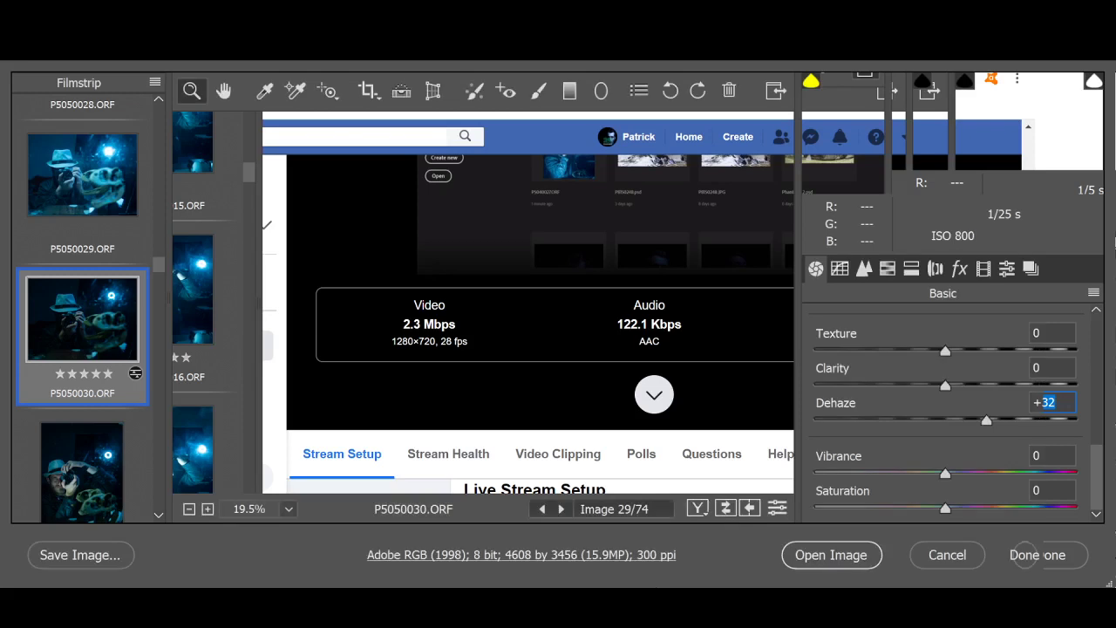
click(1025, 554)
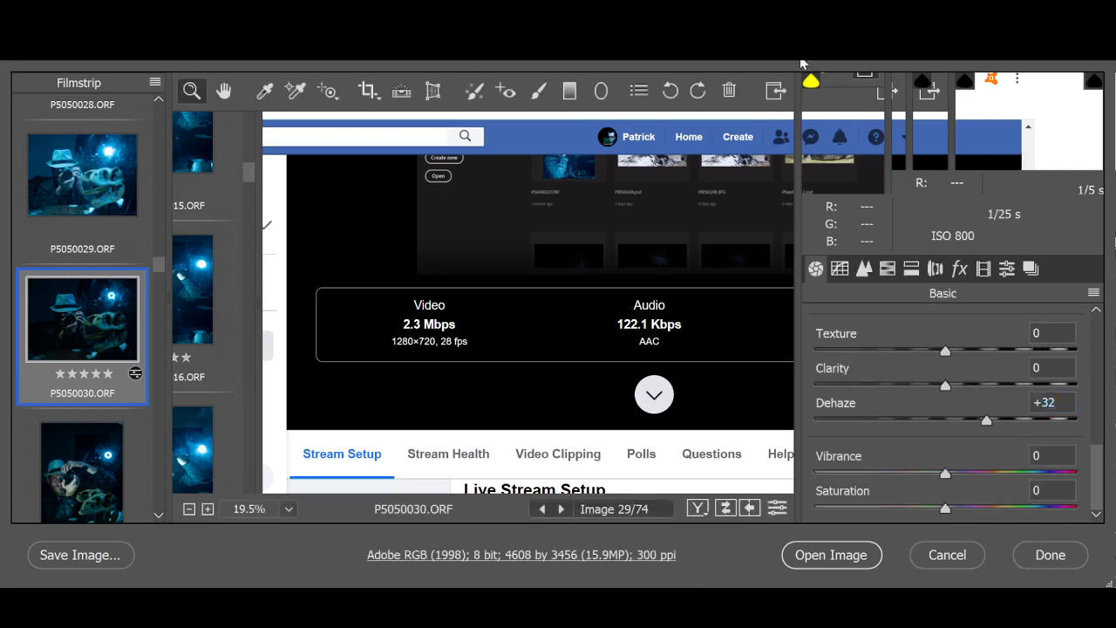
click(1096, 310)
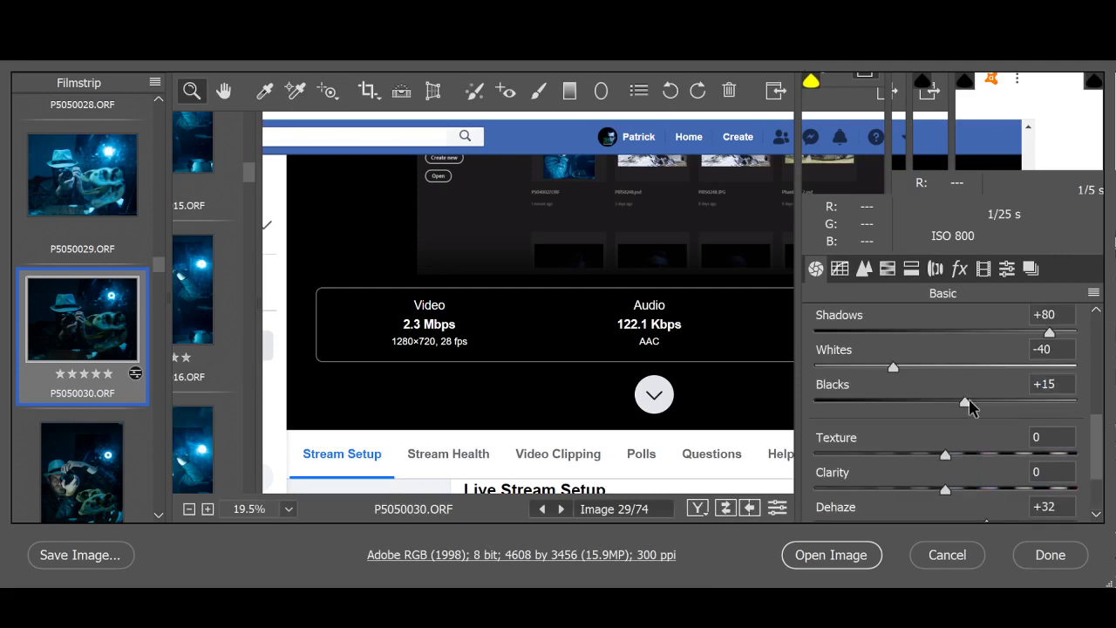
drag(966, 403, 1089, 394)
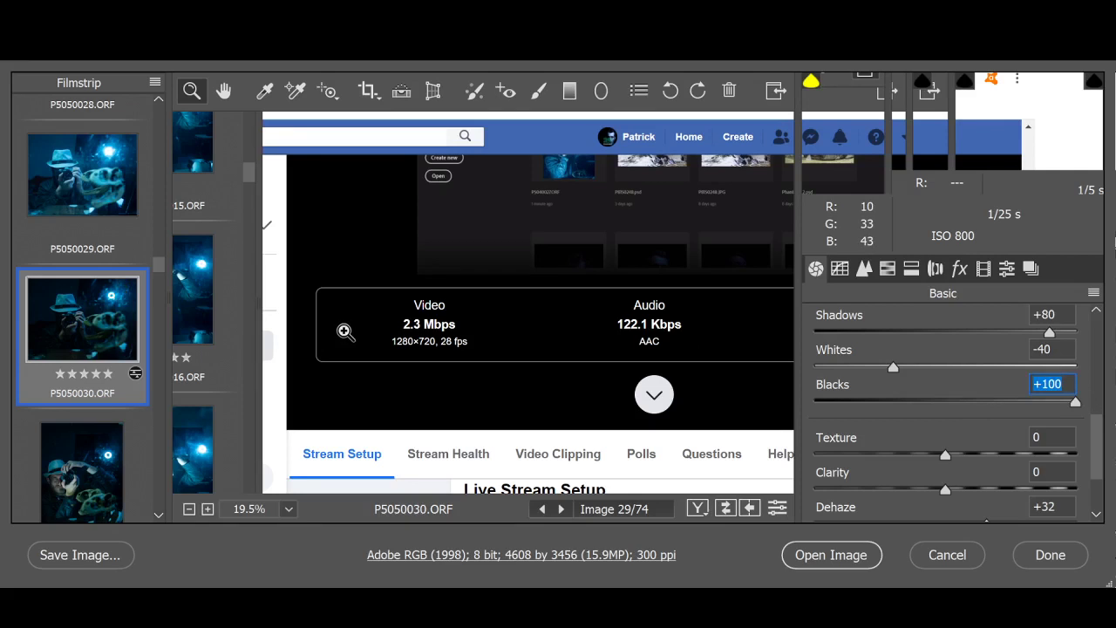
scroll(1100, 319, up, 3)
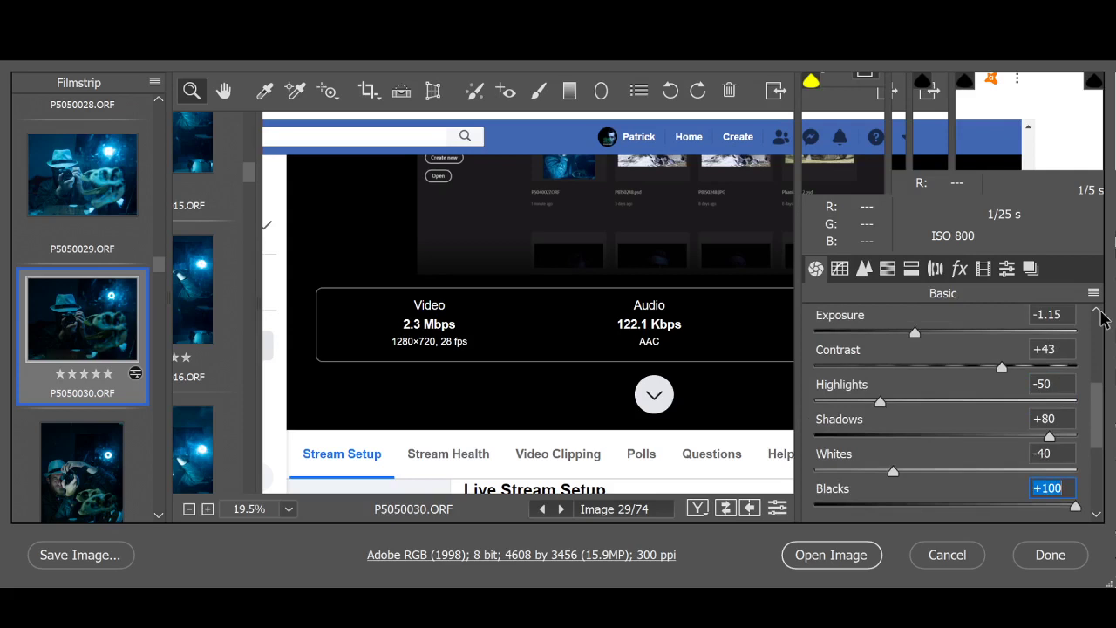
click(937, 333)
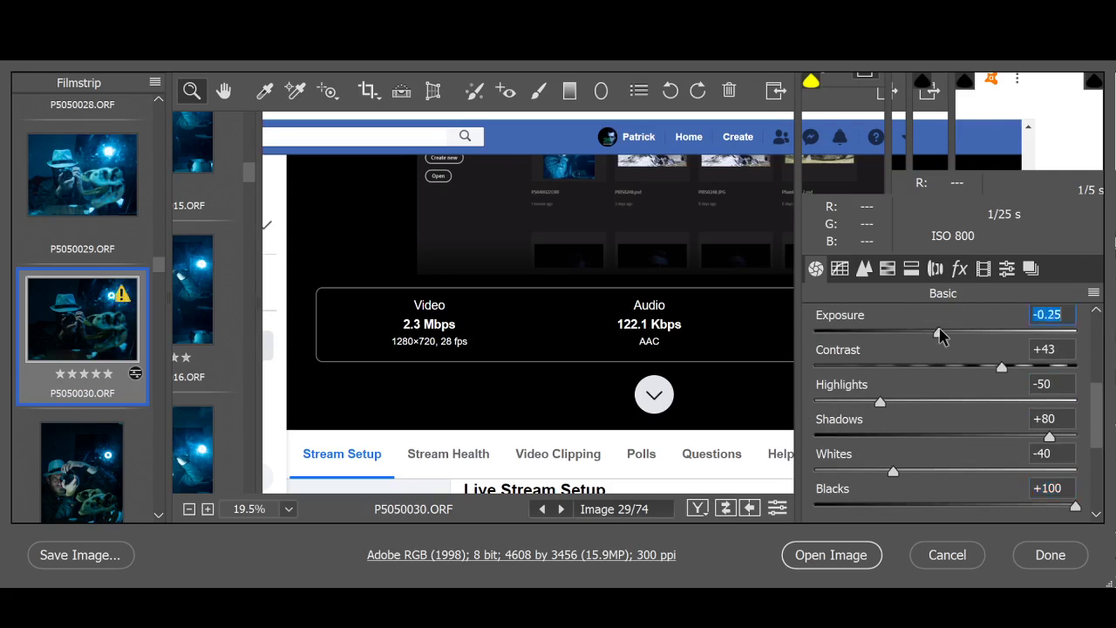
Set P5050030.ORF's Exposure to -0.20 and its Contrast to +61
drag(938, 333, 941, 334)
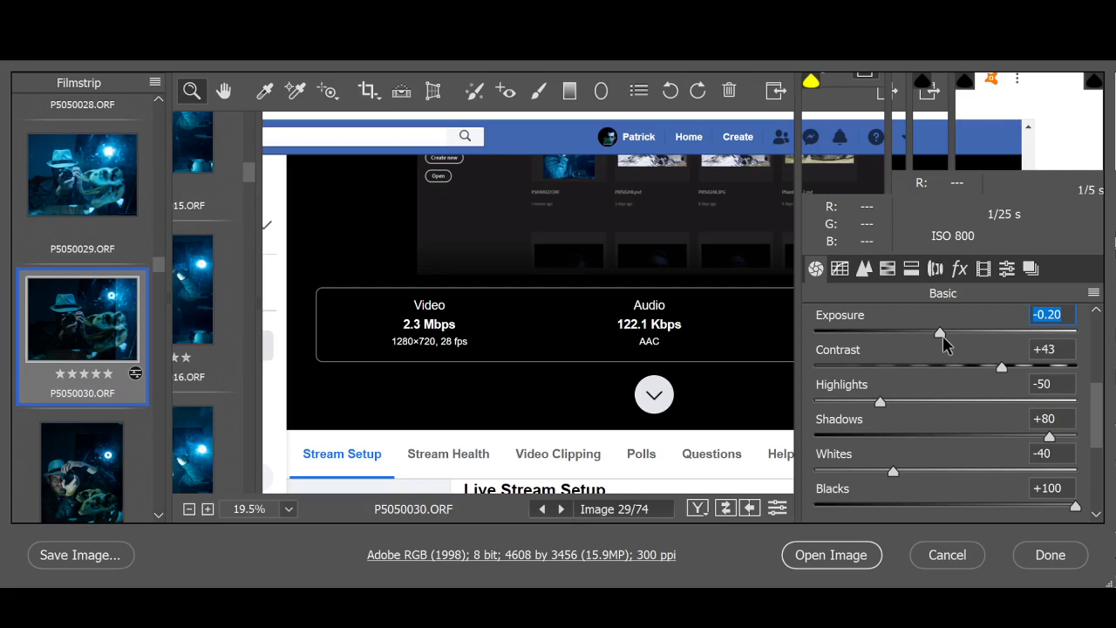
click(1021, 366)
drag(1021, 366, 1025, 371)
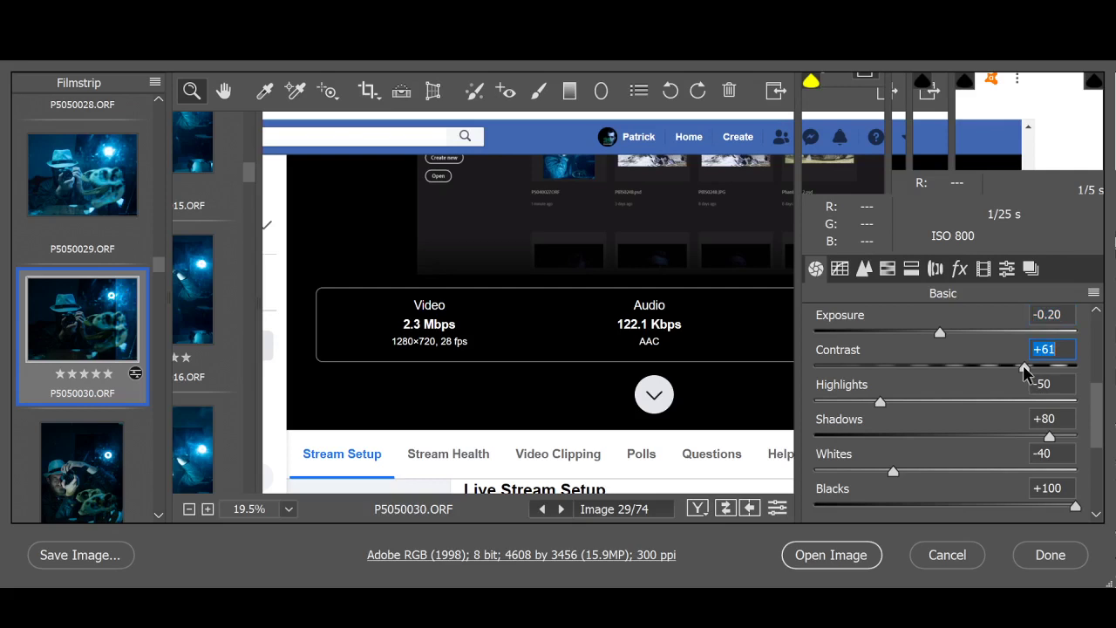
Add P5050029.ORF and P5050028.ORF to the selection and synchronize P5050030.ORF's settings to them
scroll(83, 313, down, 2)
scroll(87, 279, up, 1)
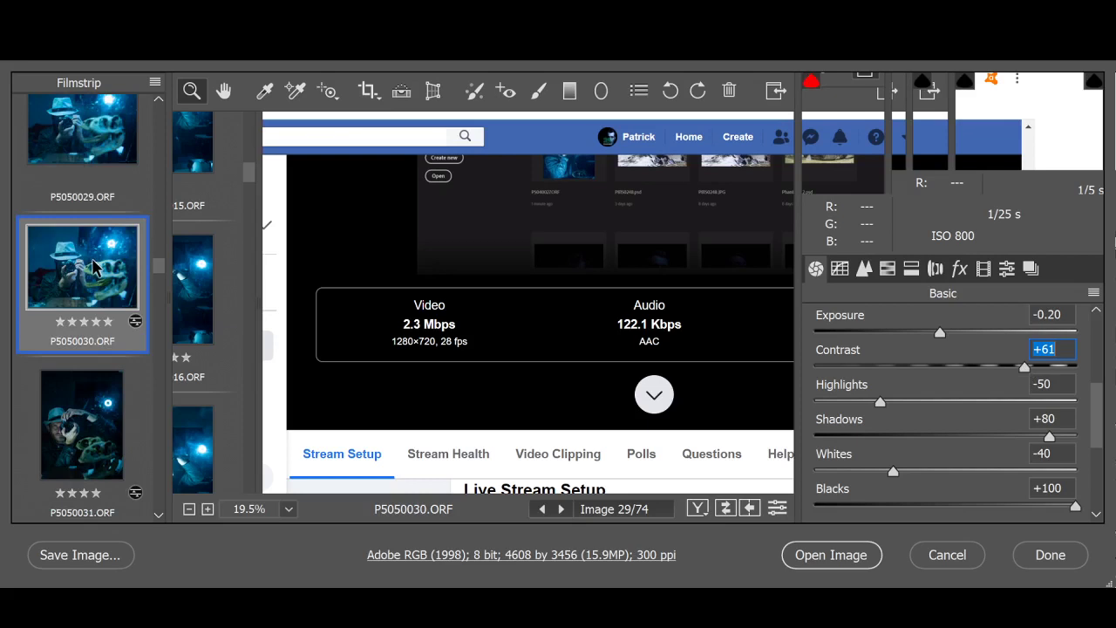
shift+click(87, 144)
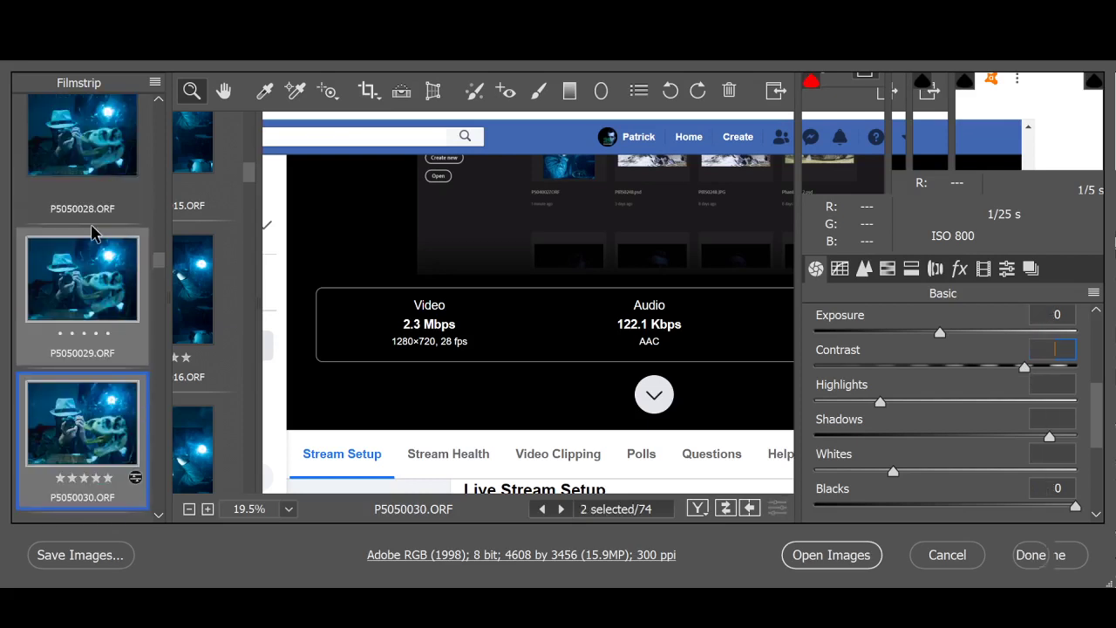
scroll(92, 231, up, 1)
shift+click(91, 211)
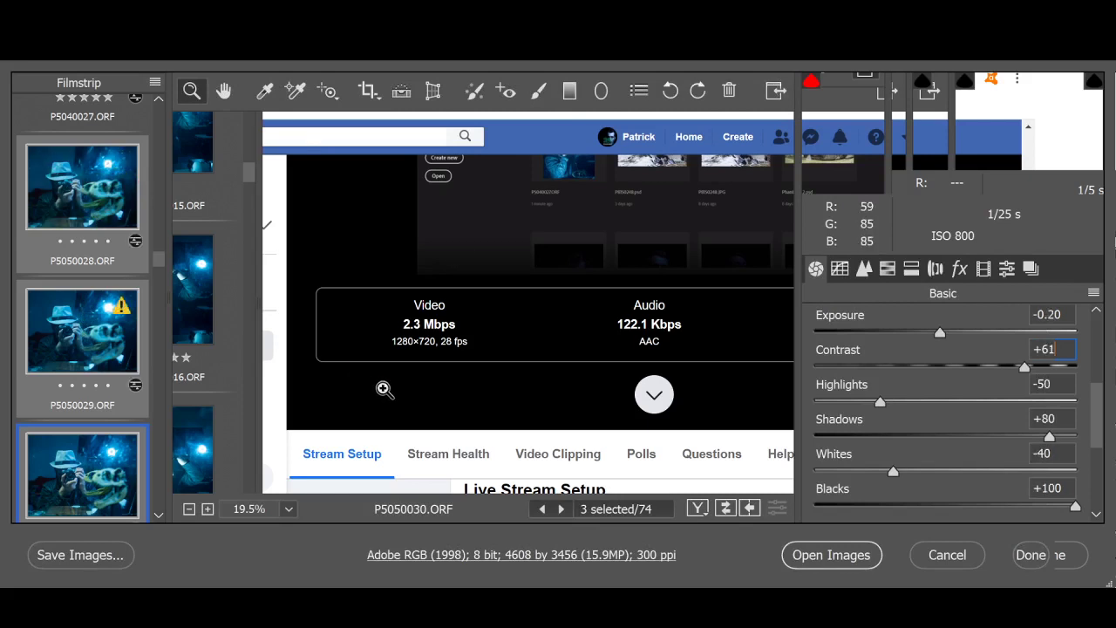
Review P5050028.ORF, P5050030.ORF and P5050031.ORF one by one to compare their looks
click(76, 185)
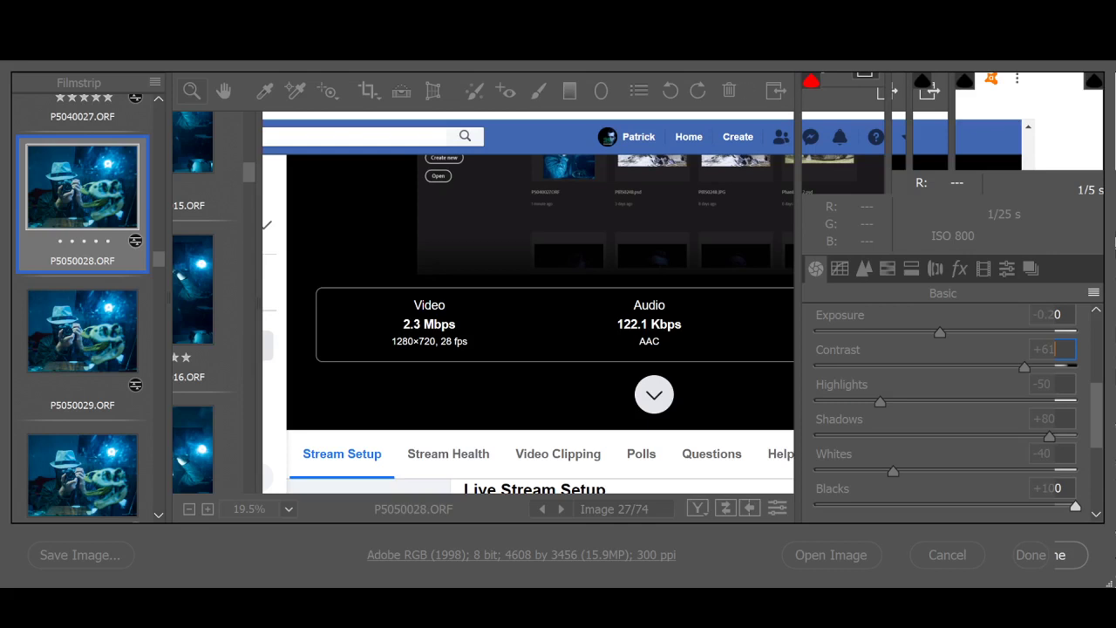
scroll(61, 338, down, 1)
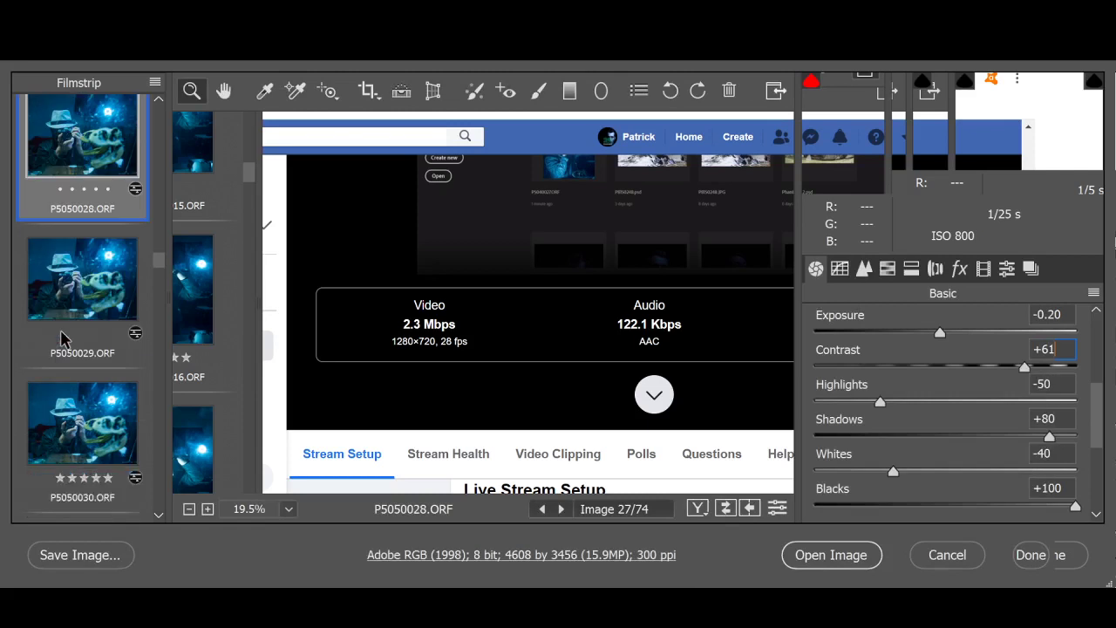
scroll(61, 338, down, 2)
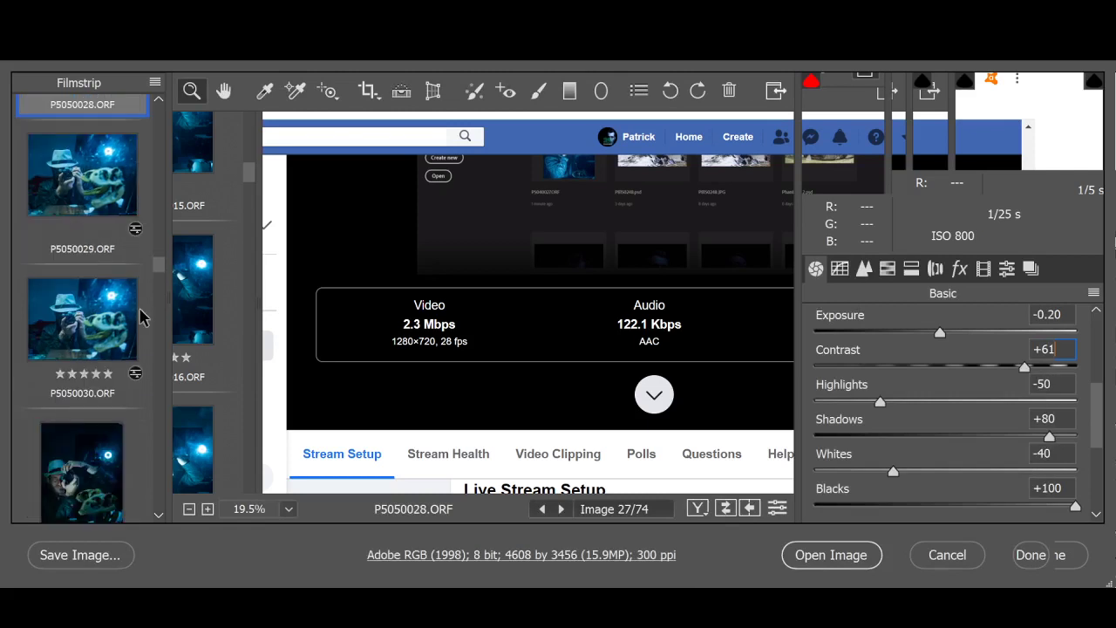
click(94, 318)
scroll(91, 324, down, 3)
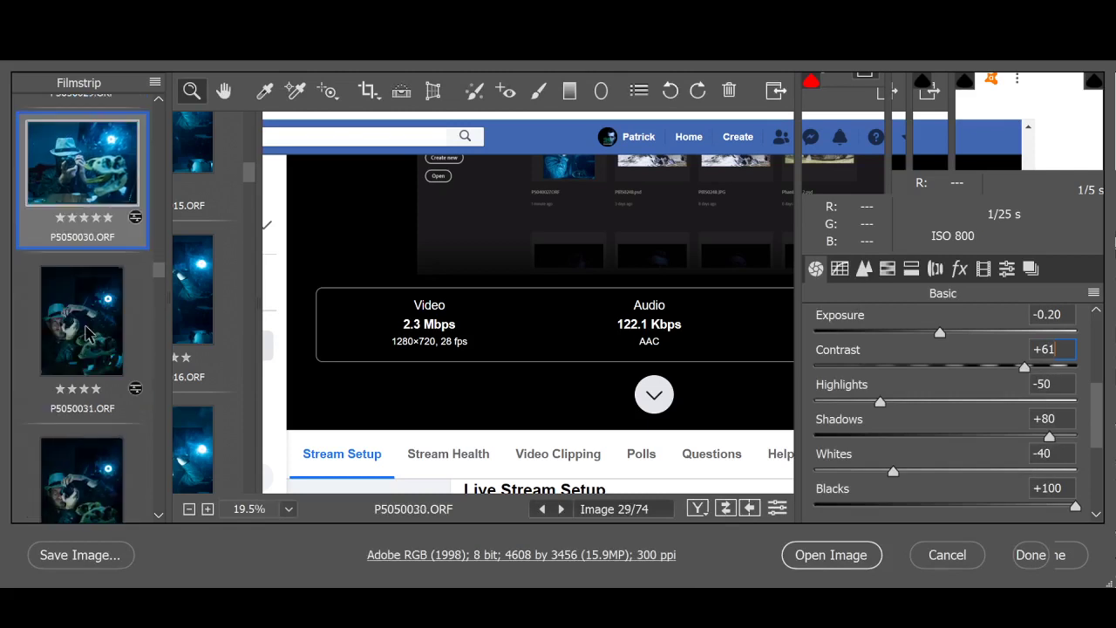
click(88, 332)
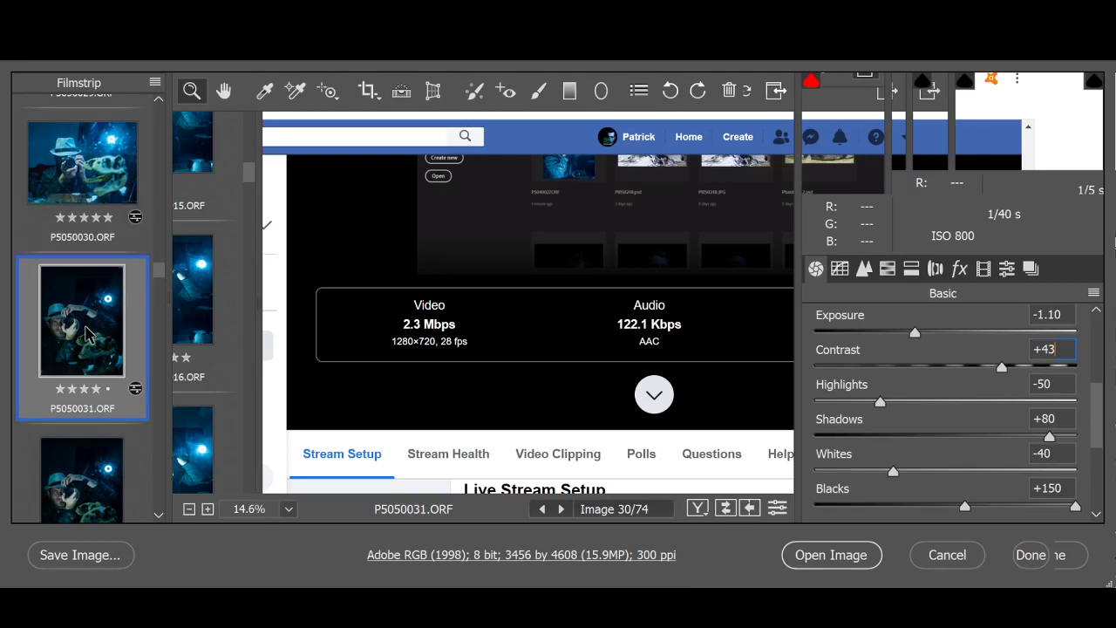
scroll(100, 337, down, 1)
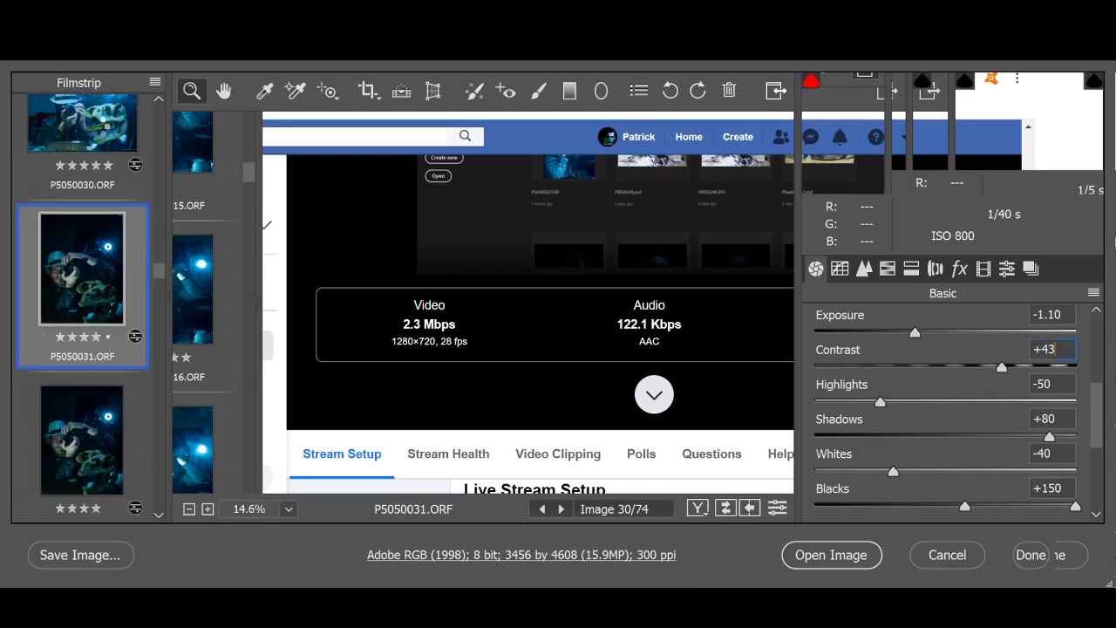
Select P5050030.ORF as the source and add rated photos up to P5050042.ORF, including P5050035.ORF, P5050037.ORF and P5050040.ORF
key(Up)
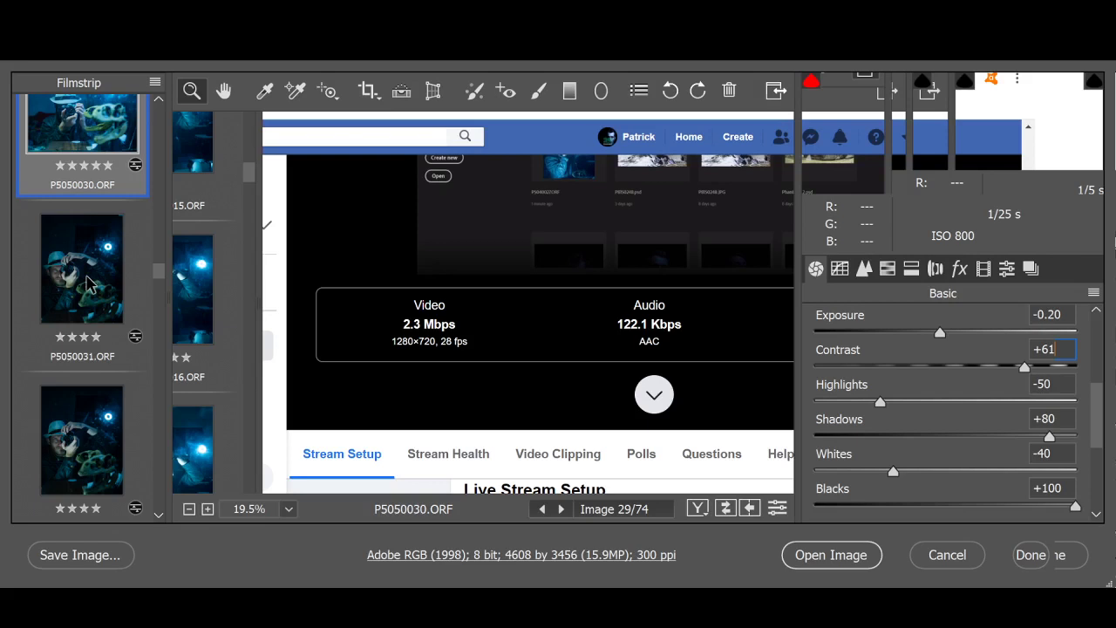
shift+click(94, 324)
scroll(94, 324, down, 2)
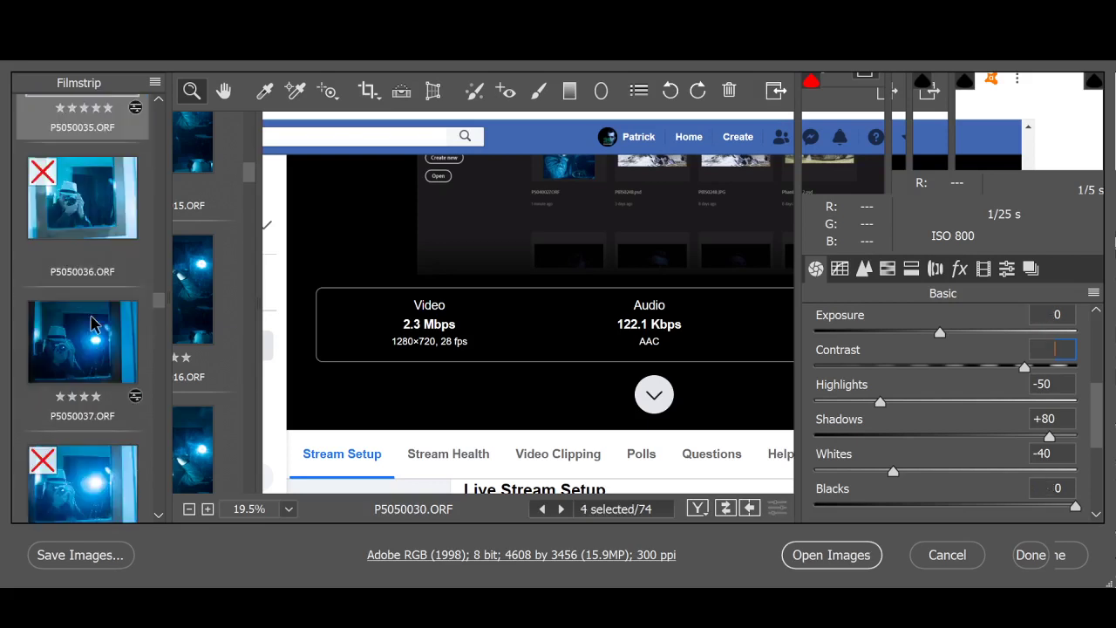
shift+click(94, 324)
scroll(95, 324, down, 5)
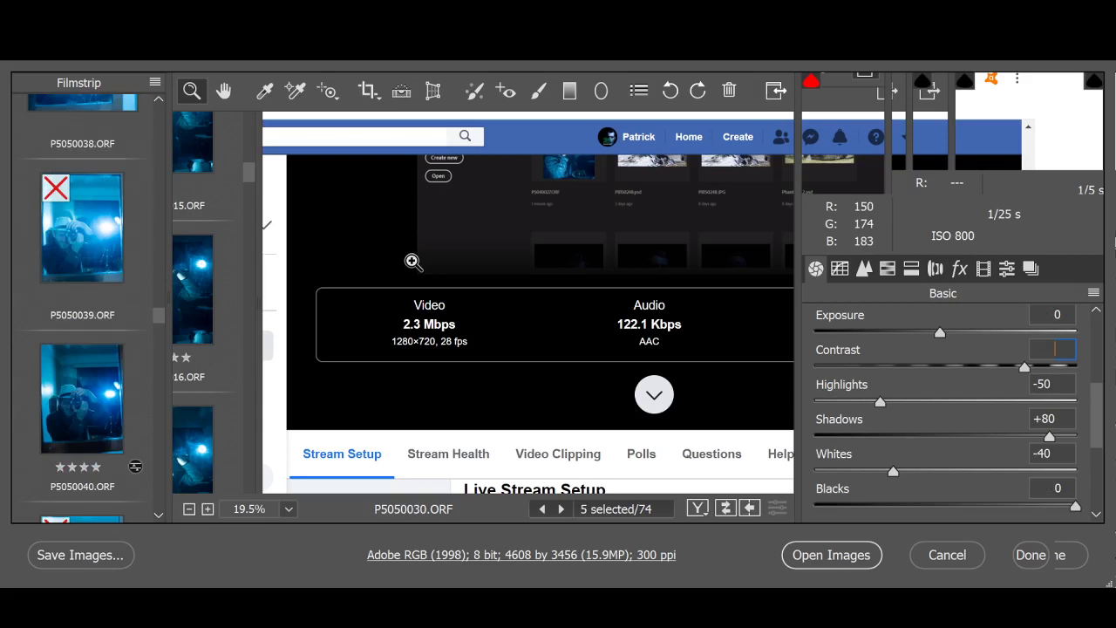
shift+click(82, 398)
scroll(70, 388, down, 2)
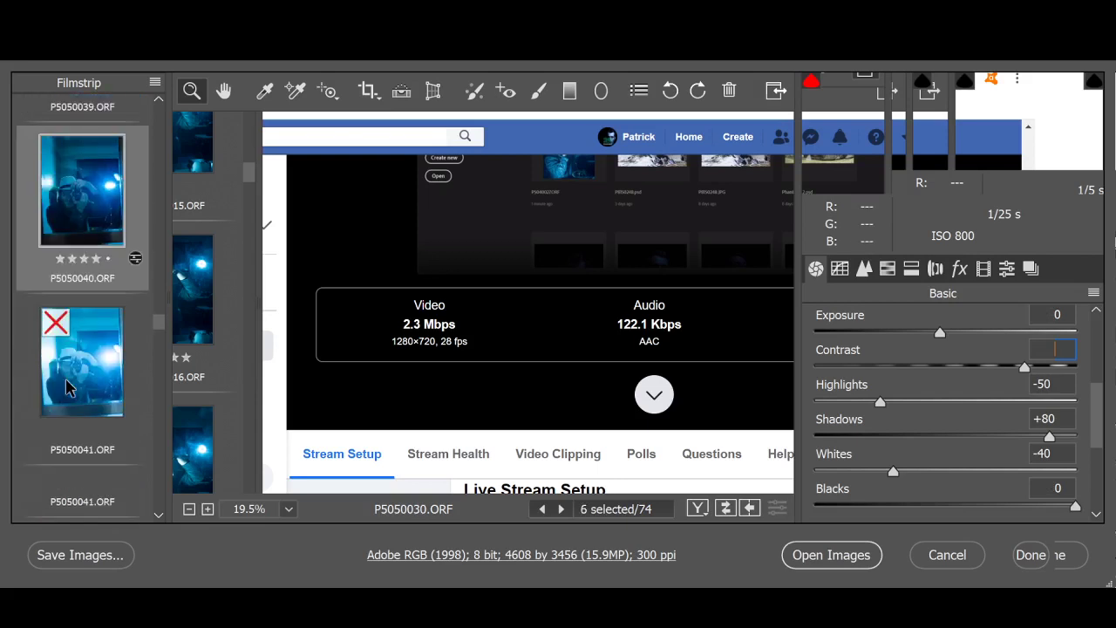
scroll(70, 388, down, 2)
shift+click(79, 387)
Add the rated photos P5050044.ORF, P5050046.ORF and P5050050.ORF to the selection
scroll(78, 386, down, 2)
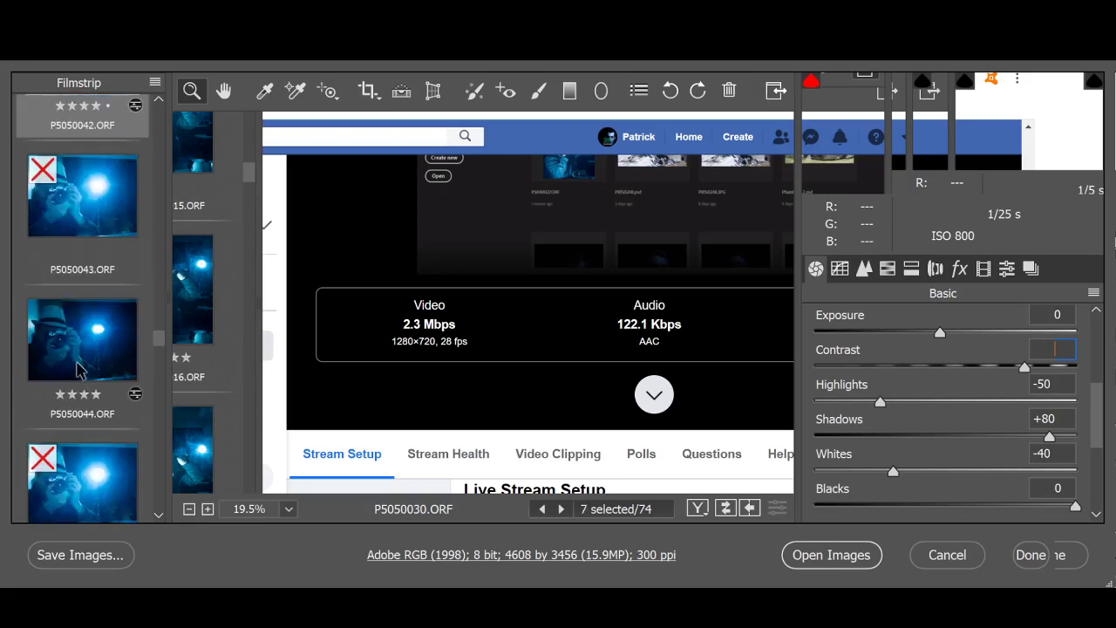
shift+click(93, 340)
scroll(93, 340, down, 2)
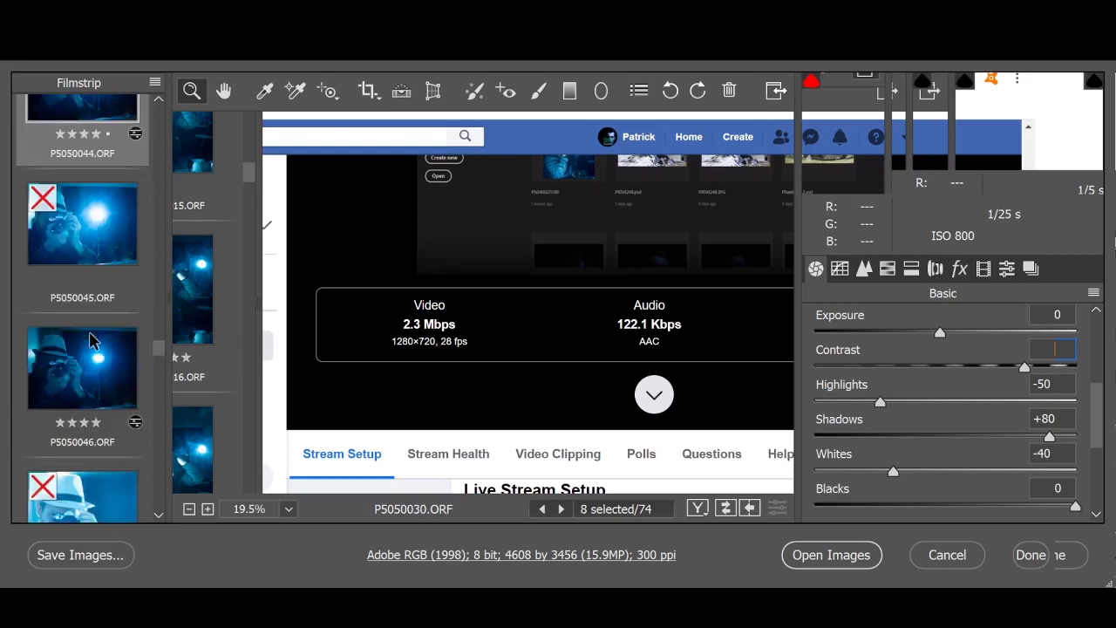
shift+click(87, 388)
scroll(86, 388, down, 6)
scroll(84, 388, down, 2)
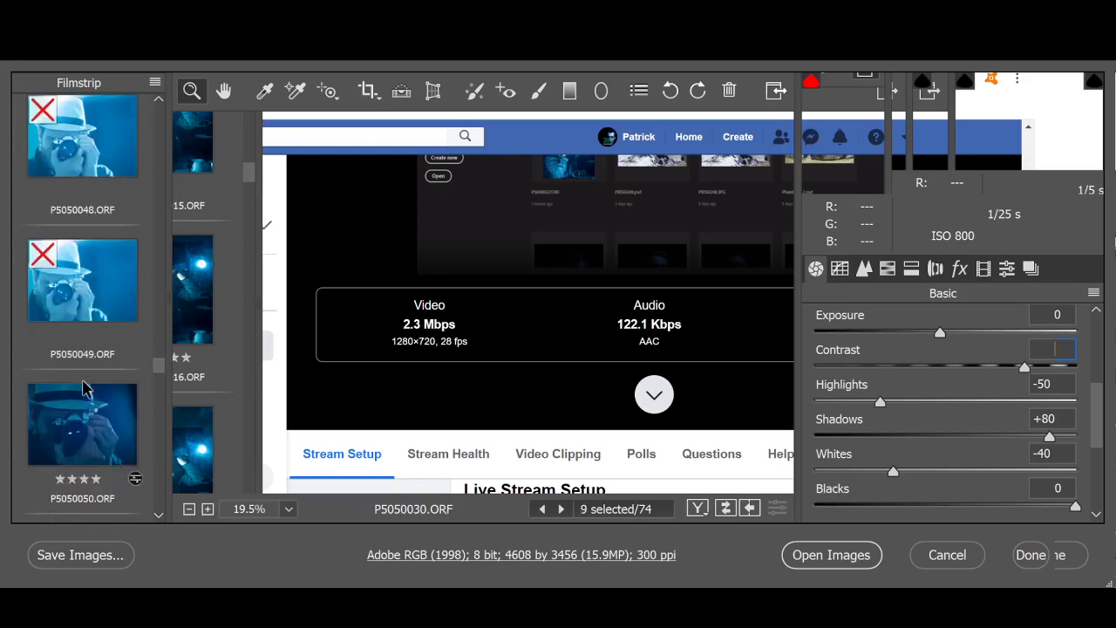
ctrl+click(74, 436)
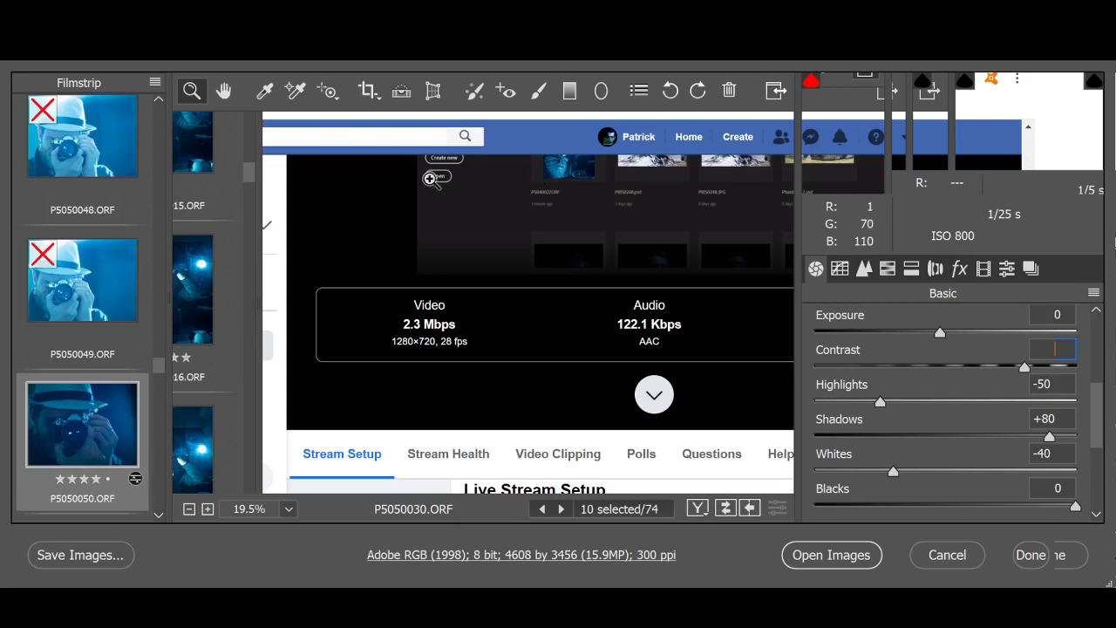
Add the rated photos P5050057.ORF and P5050060.ORF to the selection, leaving P5050059.ORF out
scroll(74, 416, down, 9)
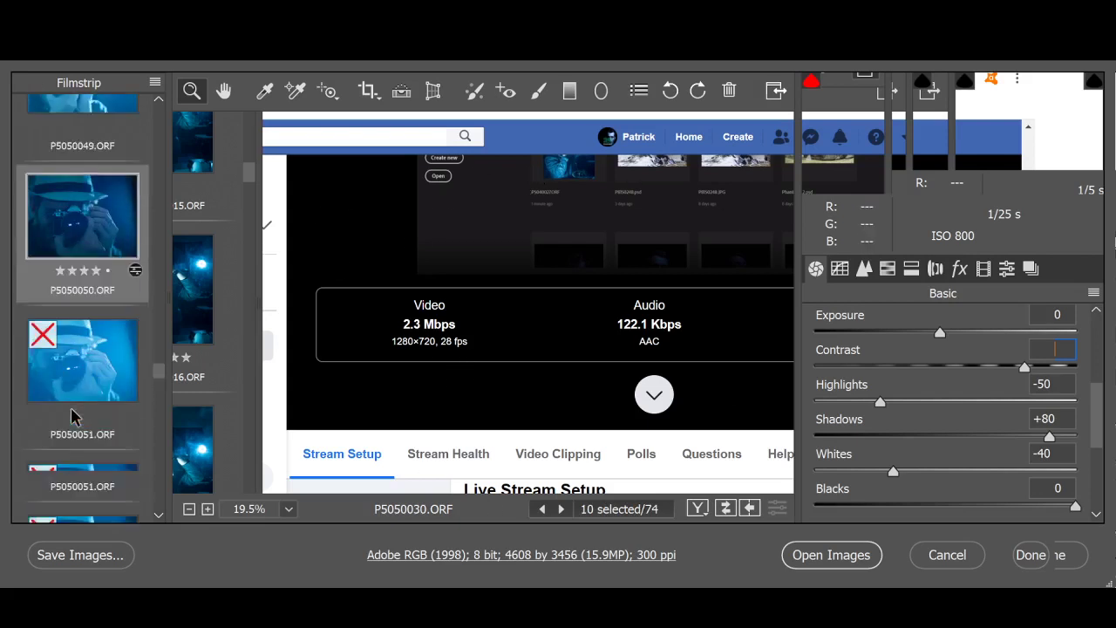
scroll(74, 417, down, 6)
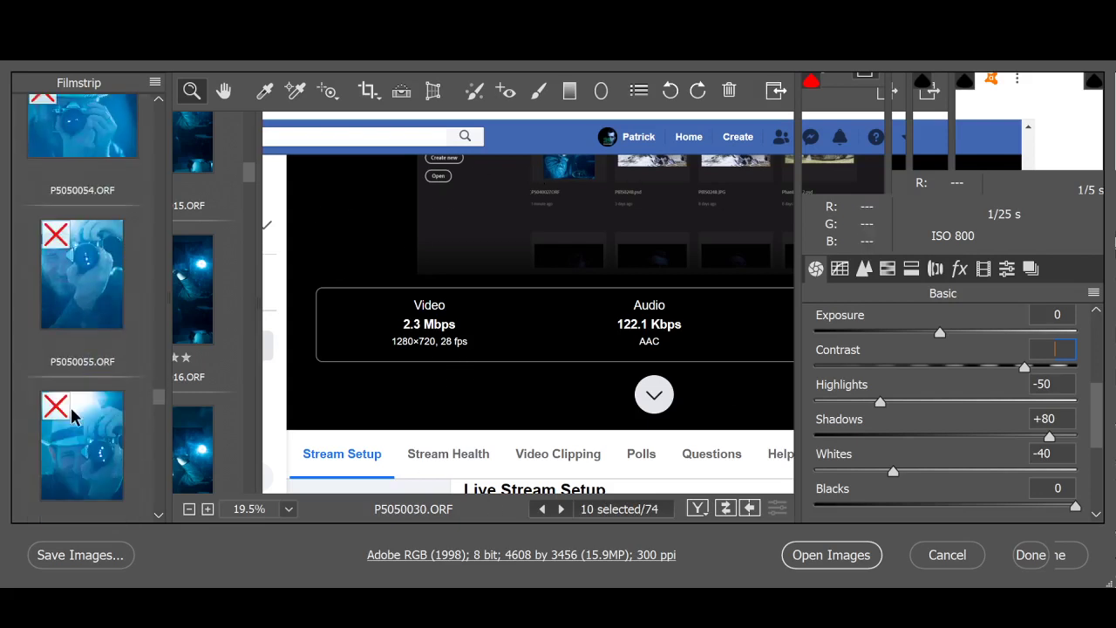
ctrl+click(82, 354)
scroll(80, 366, down, 5)
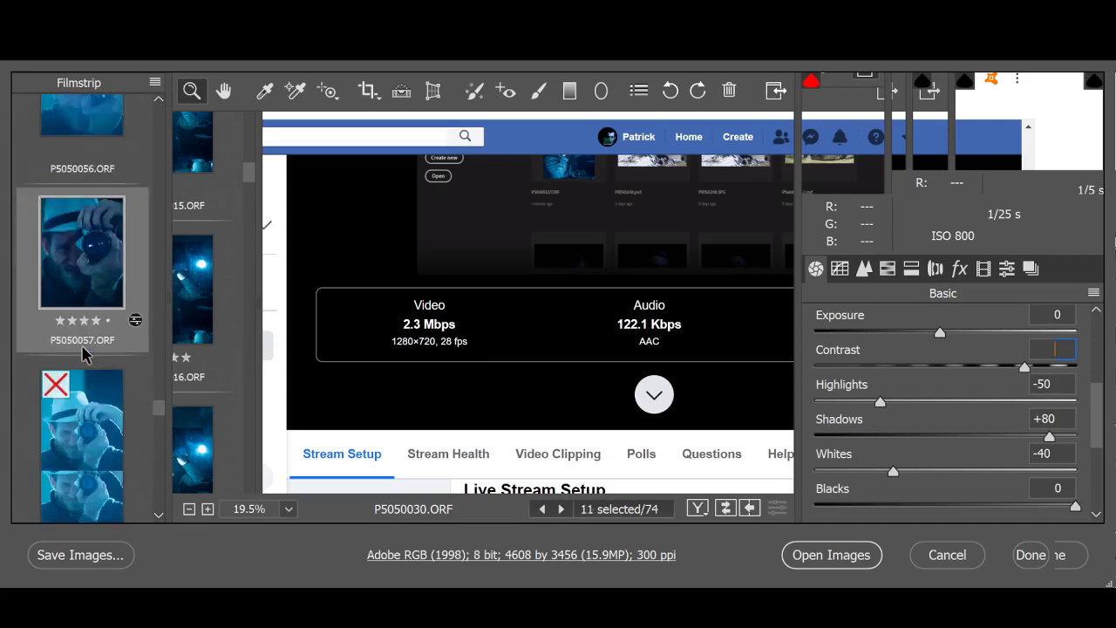
ctrl+click(79, 377)
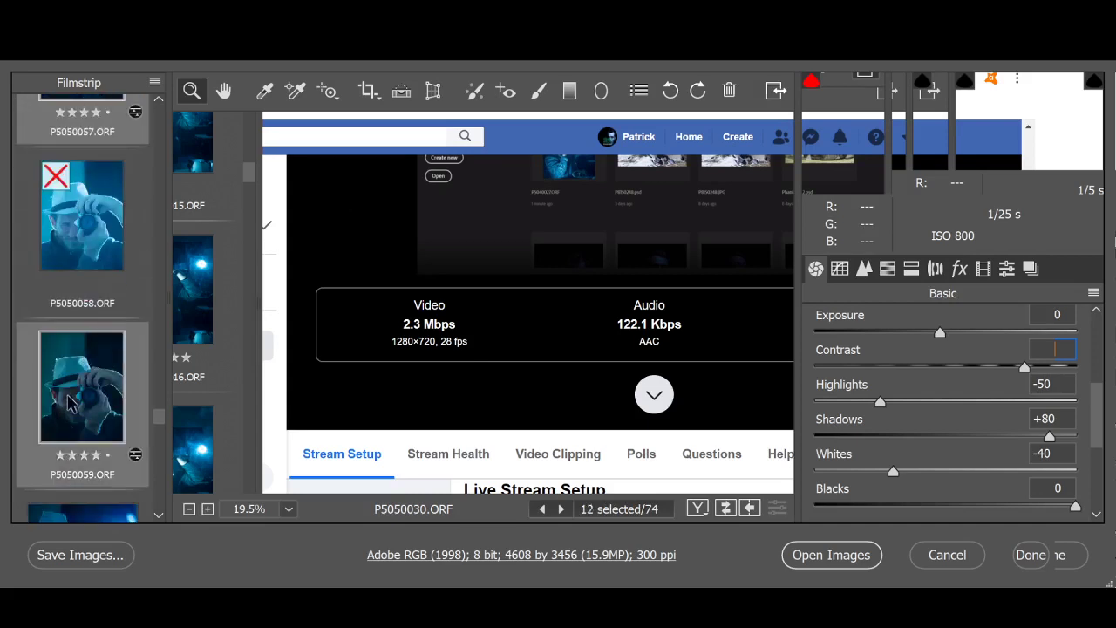
scroll(74, 392, down, 3)
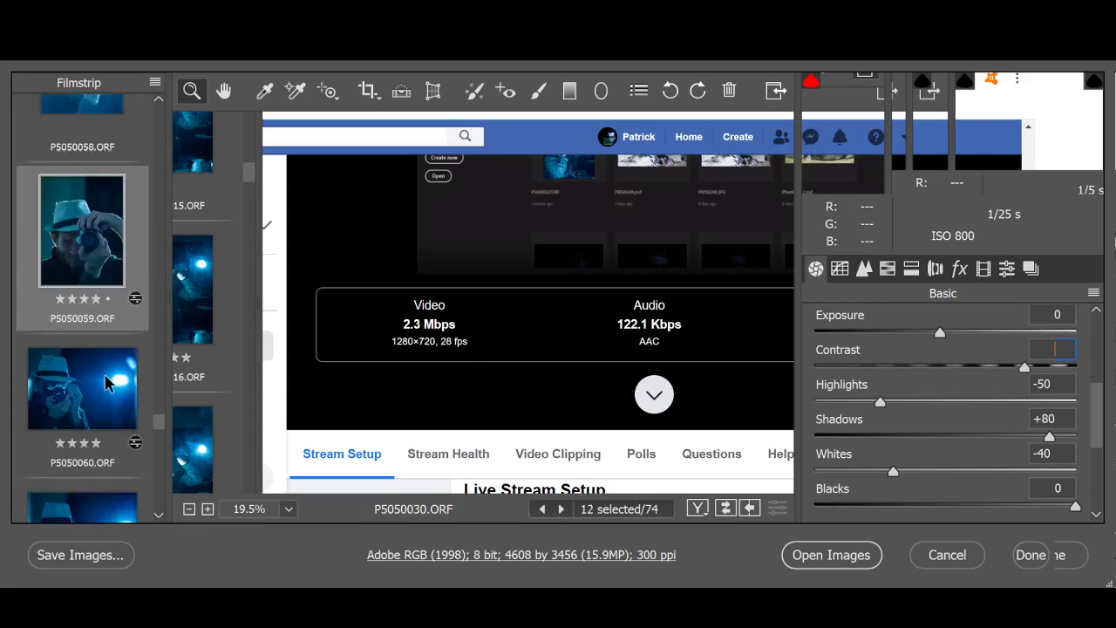
ctrl+click(104, 384)
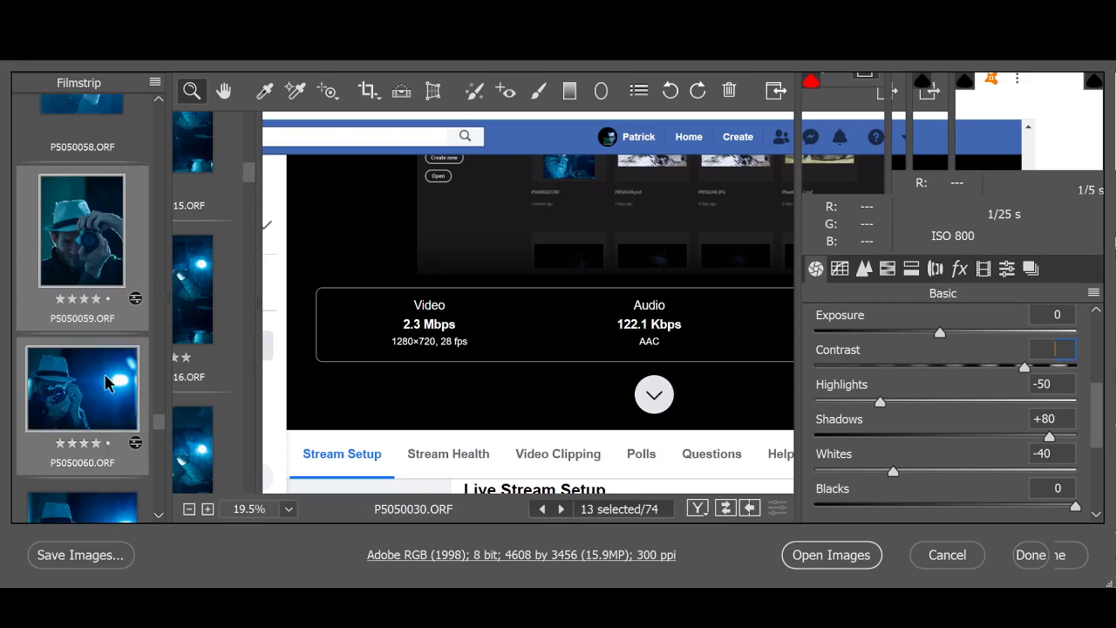
scroll(105, 383, down, 3)
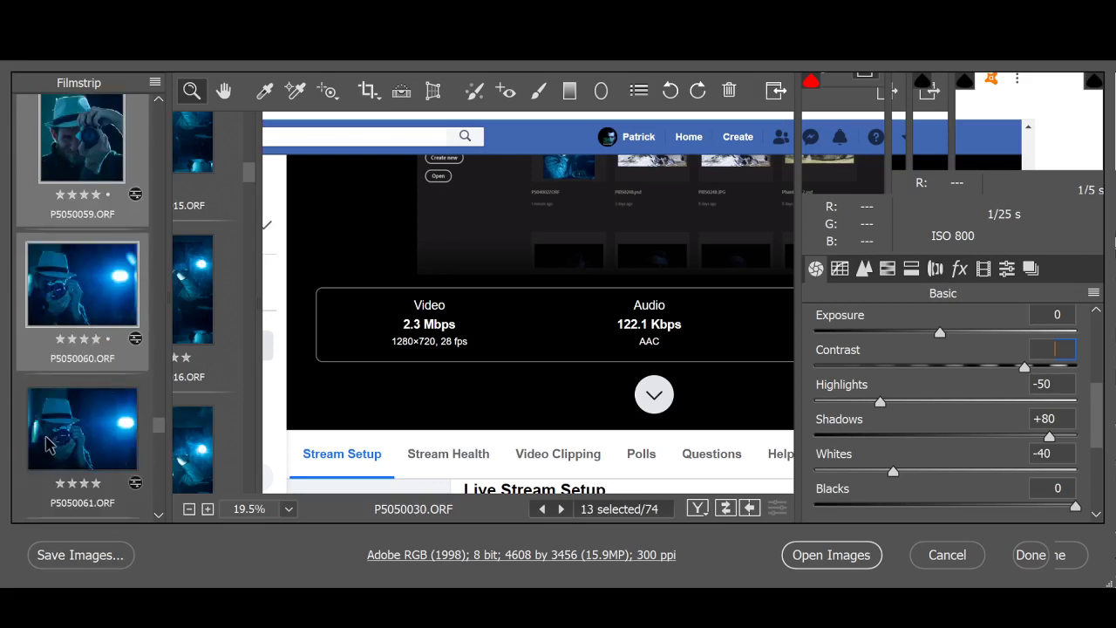
ctrl+click(87, 160)
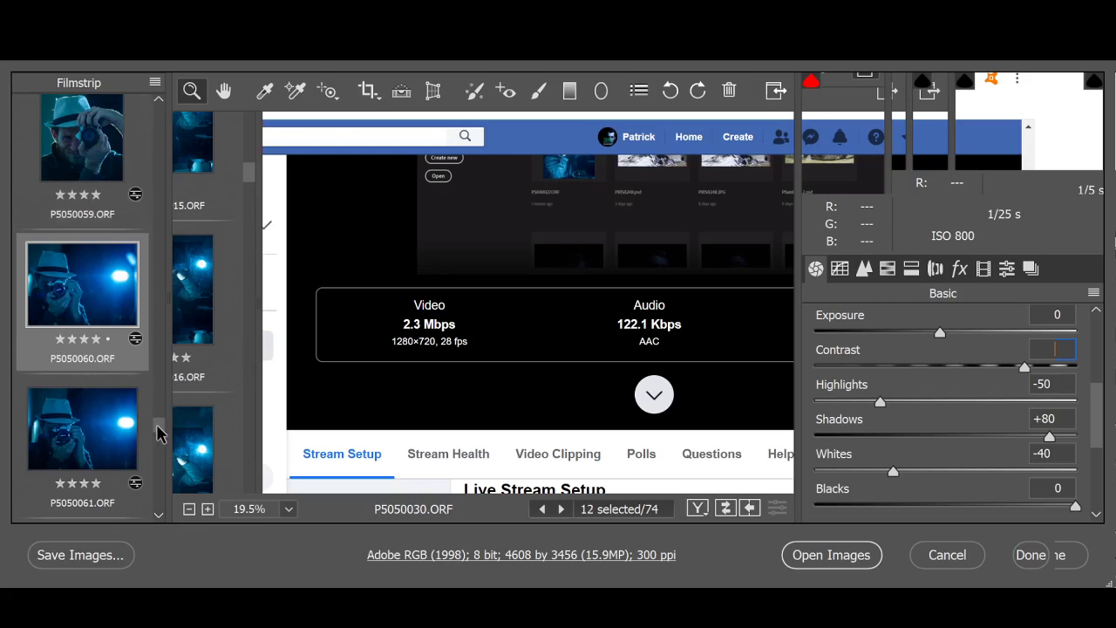
Add P5050061.ORF and P5050062.ORF to the selection and synchronize P5050030.ORF's settings to all selected photos
mouse_move(154, 428)
mouse_down()
mouse_move(155, 369)
mouse_move(155, 438)
mouse_up()
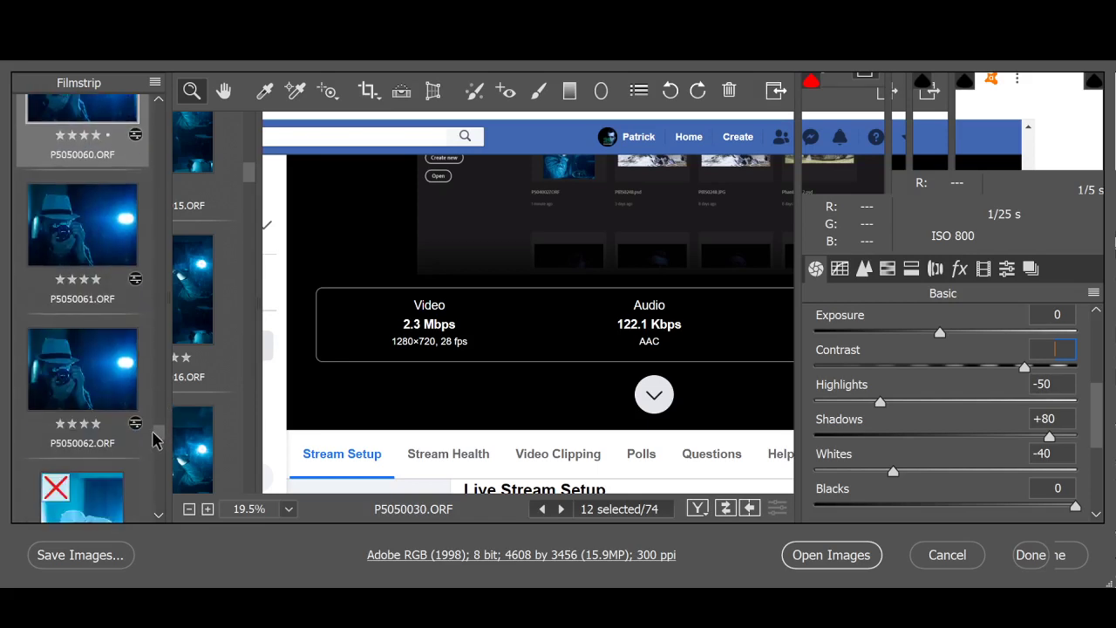
ctrl+click(87, 234)
ctrl+click(65, 366)
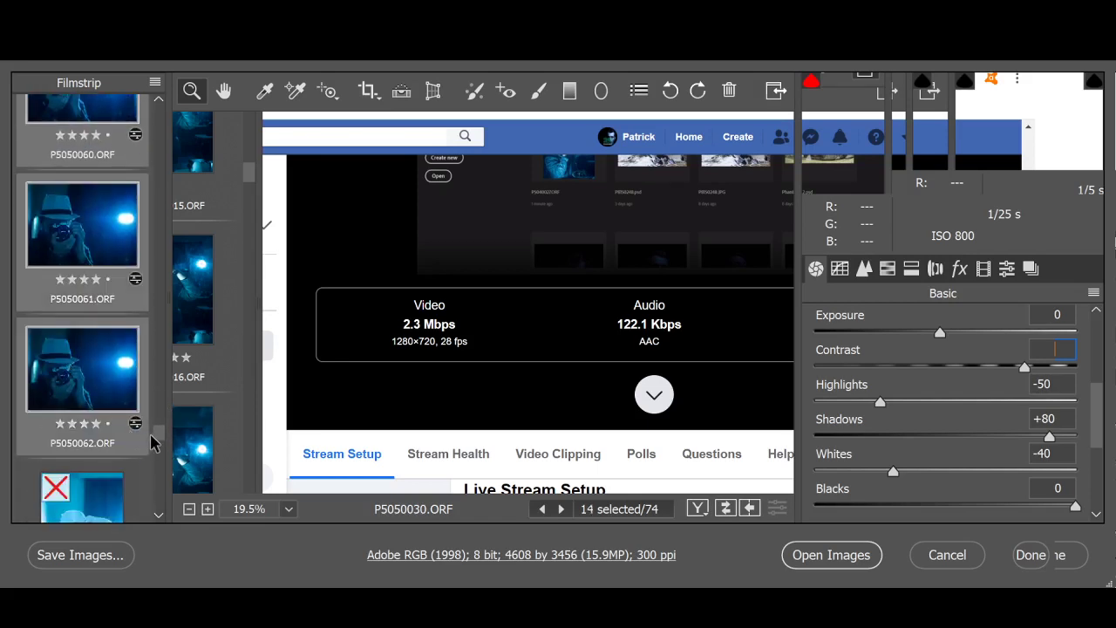
drag(154, 441, 161, 468)
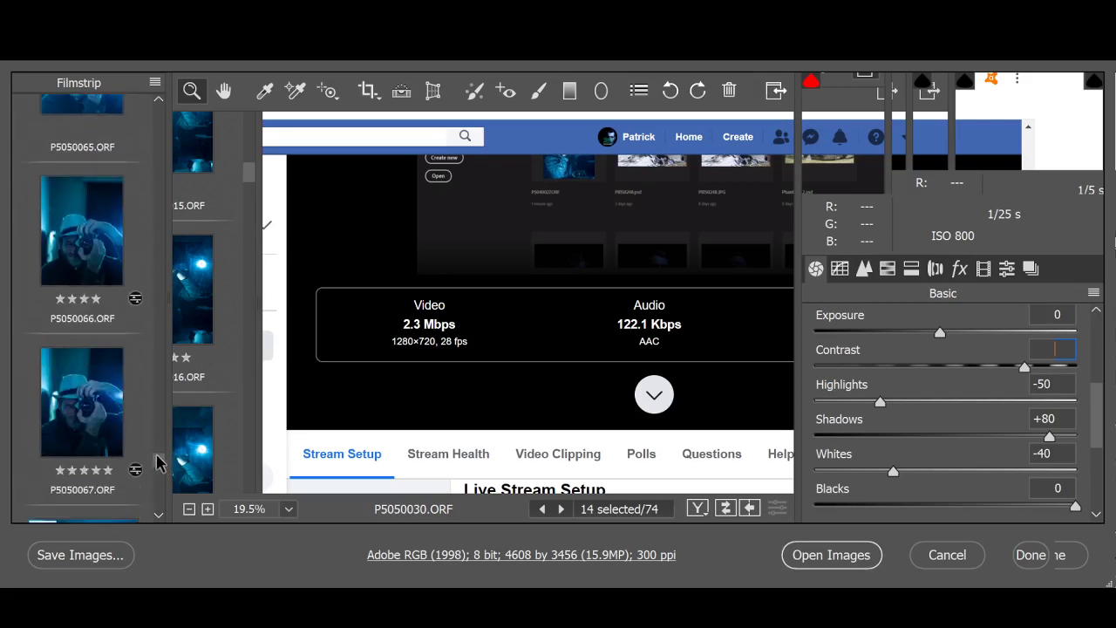
drag(160, 468, 160, 510)
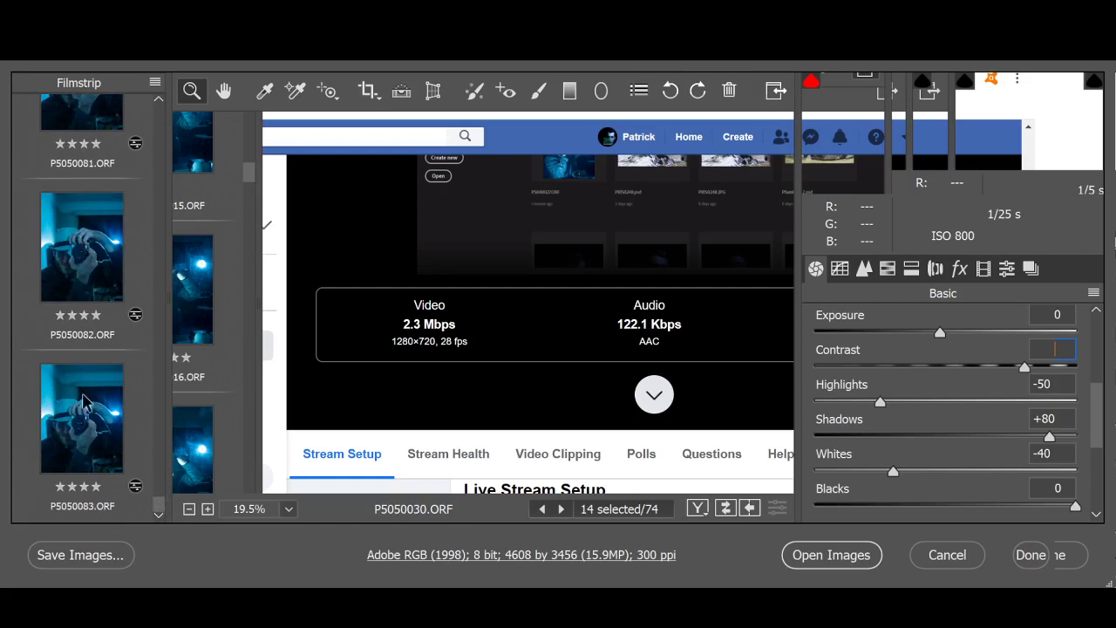
scroll(159, 499, down, 1)
drag(160, 504, 155, 427)
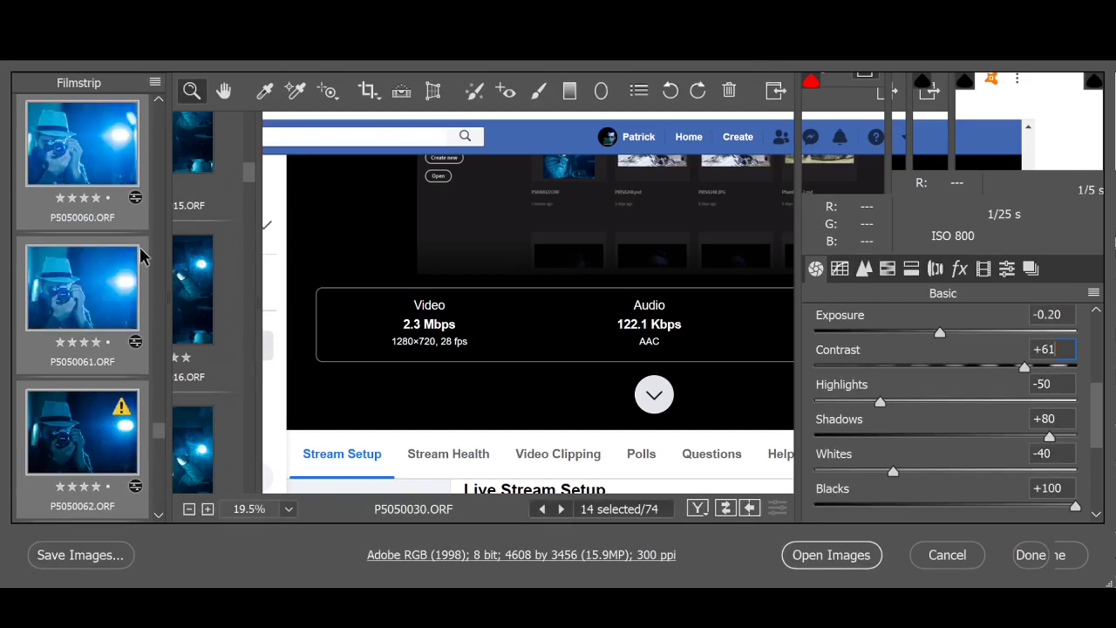
Clear the multi-photo selection and select only P5050035.ORF in the filmstrip
scroll(161, 120, up, 4)
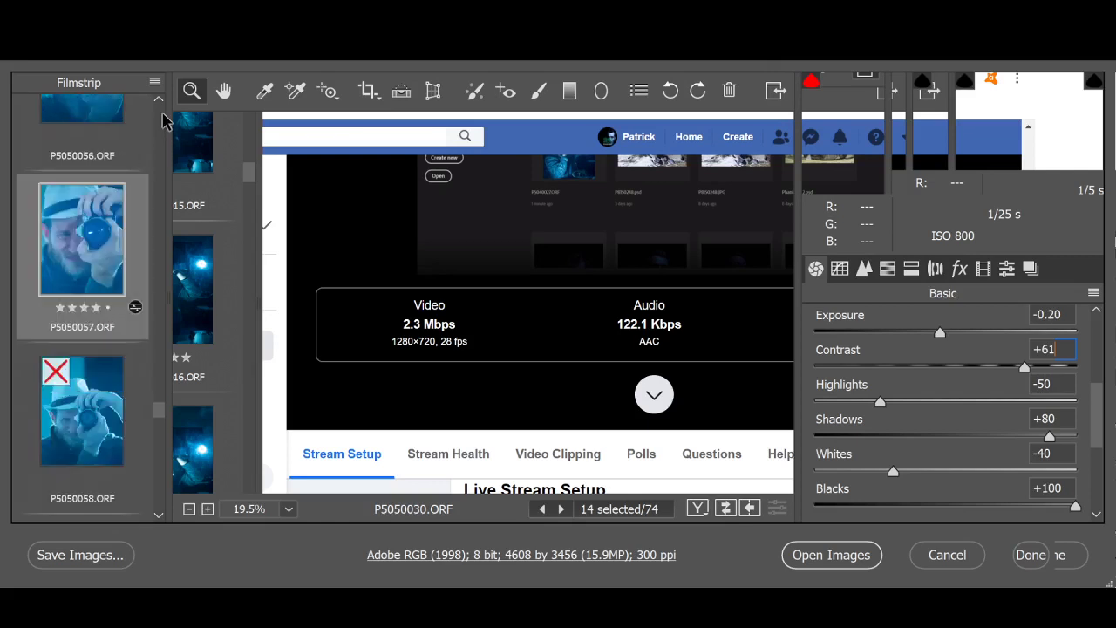
scroll(161, 121, up, 4)
scroll(161, 121, up, 8)
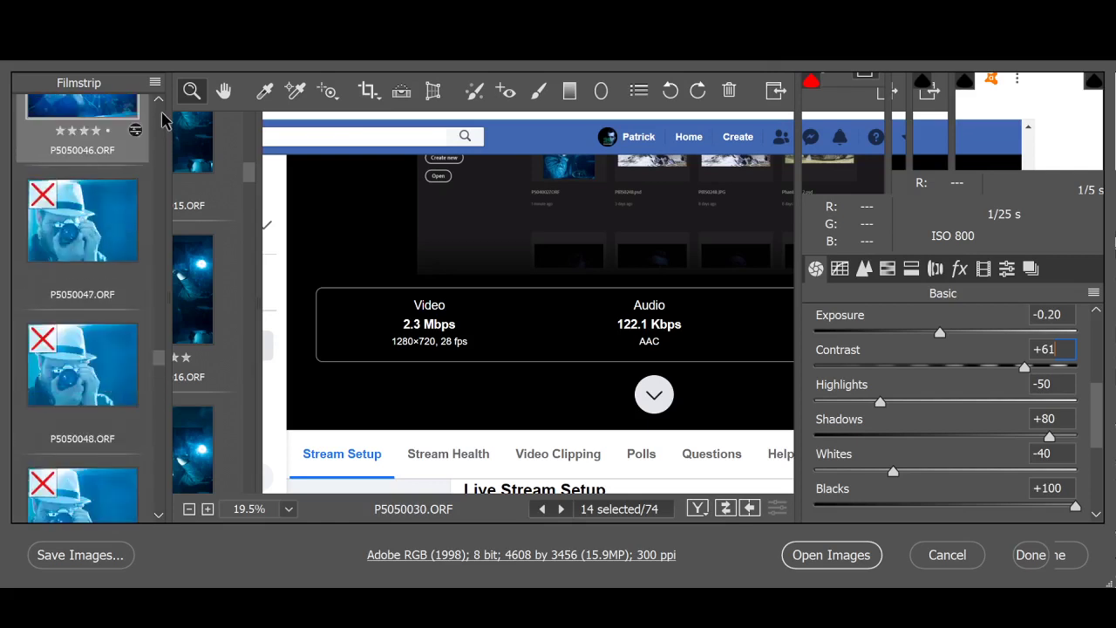
scroll(162, 120, up, 8)
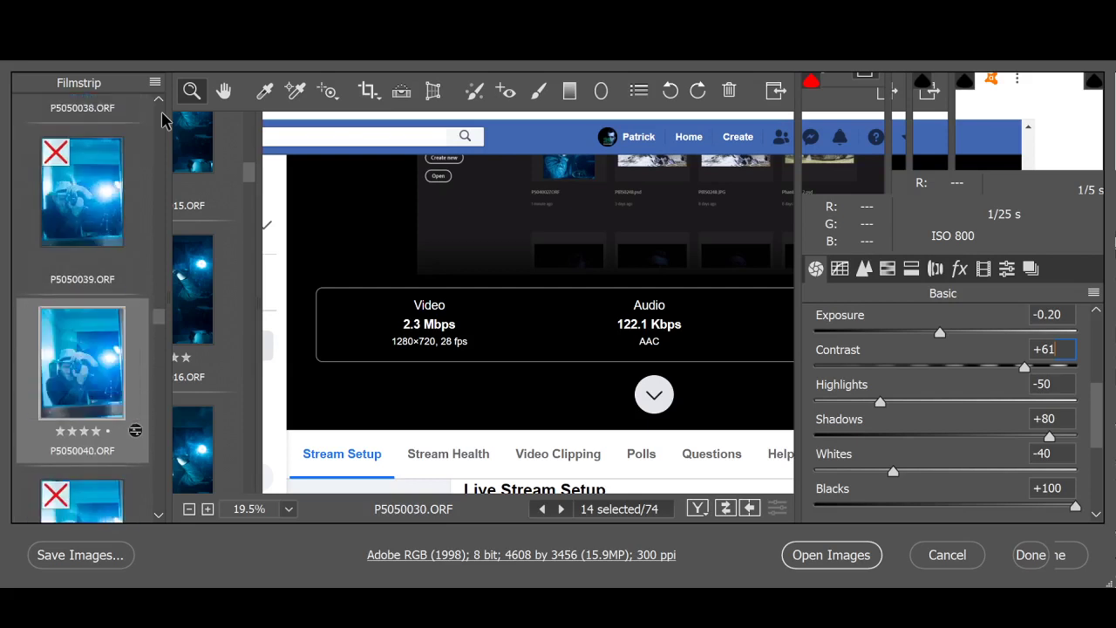
scroll(161, 121, up, 4)
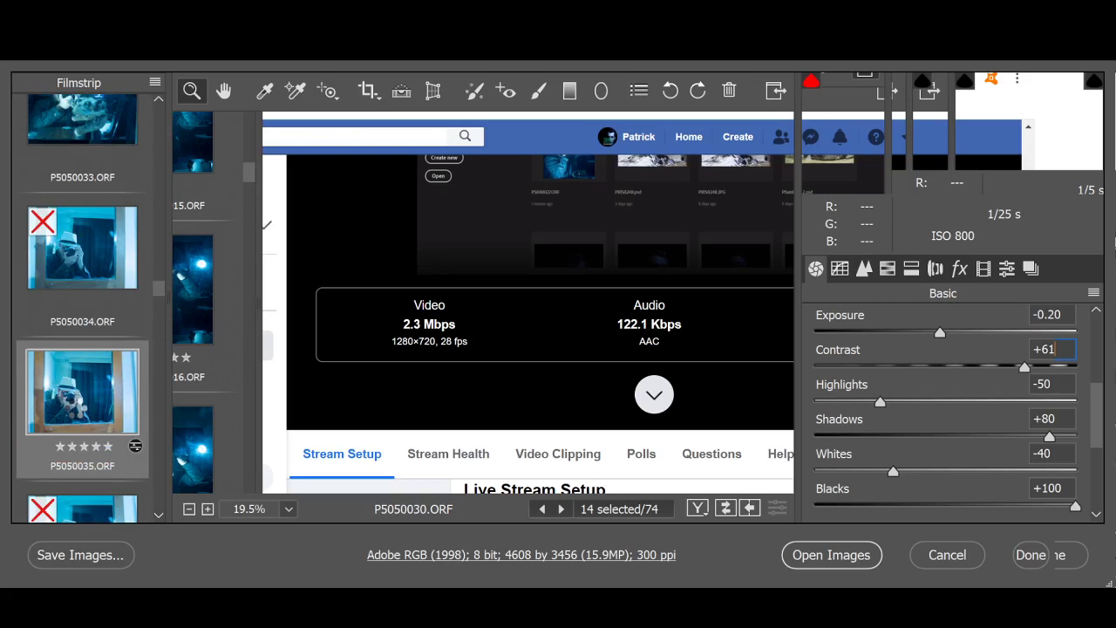
click(75, 414)
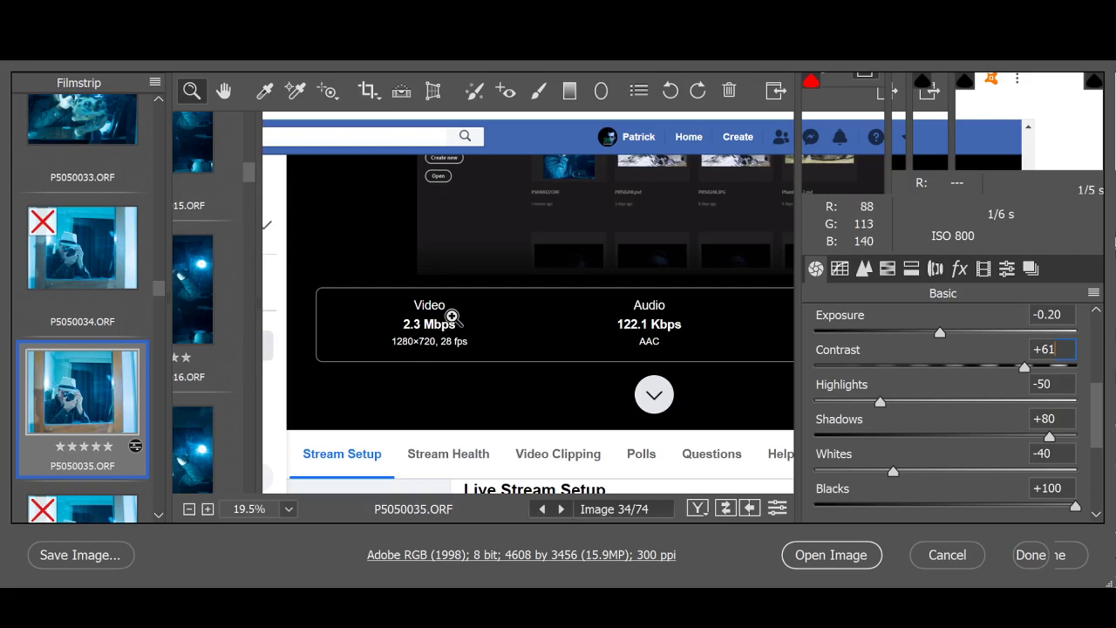
Add P5050037.ORF to the selection and open the synchronization options with P5050035.ORF as the source
scroll(79, 413, down, 1)
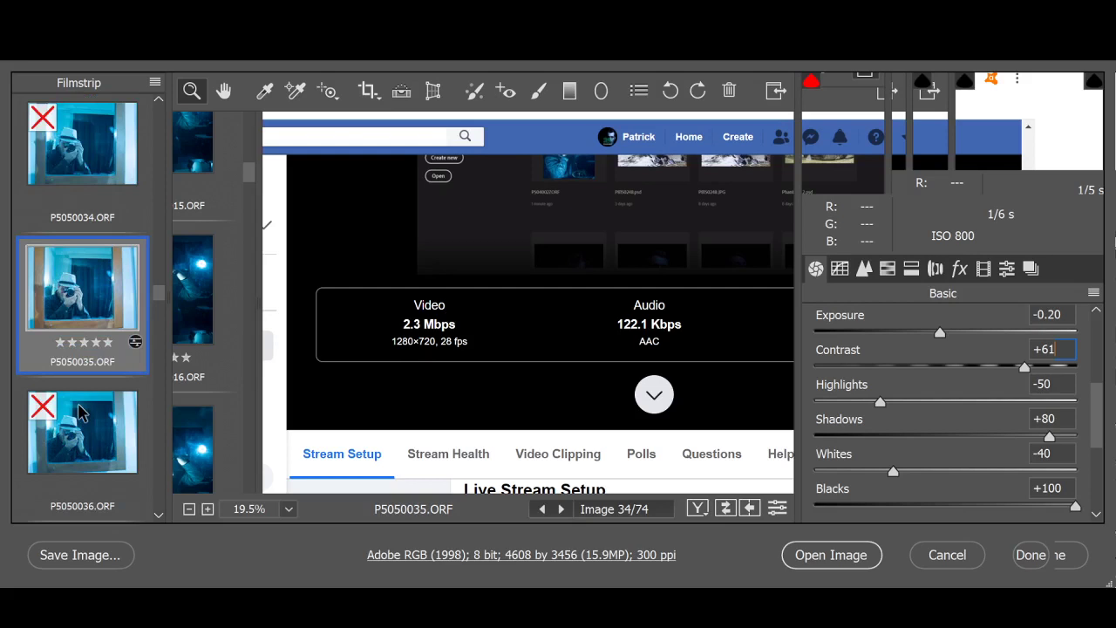
scroll(79, 413, down, 2)
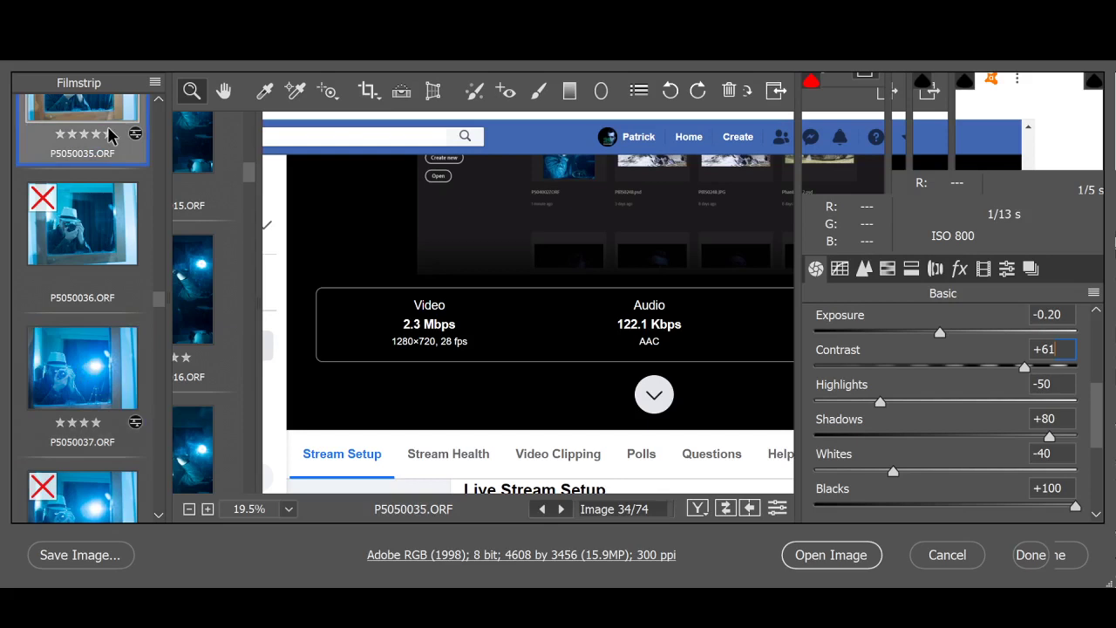
ctrl+click(83, 366)
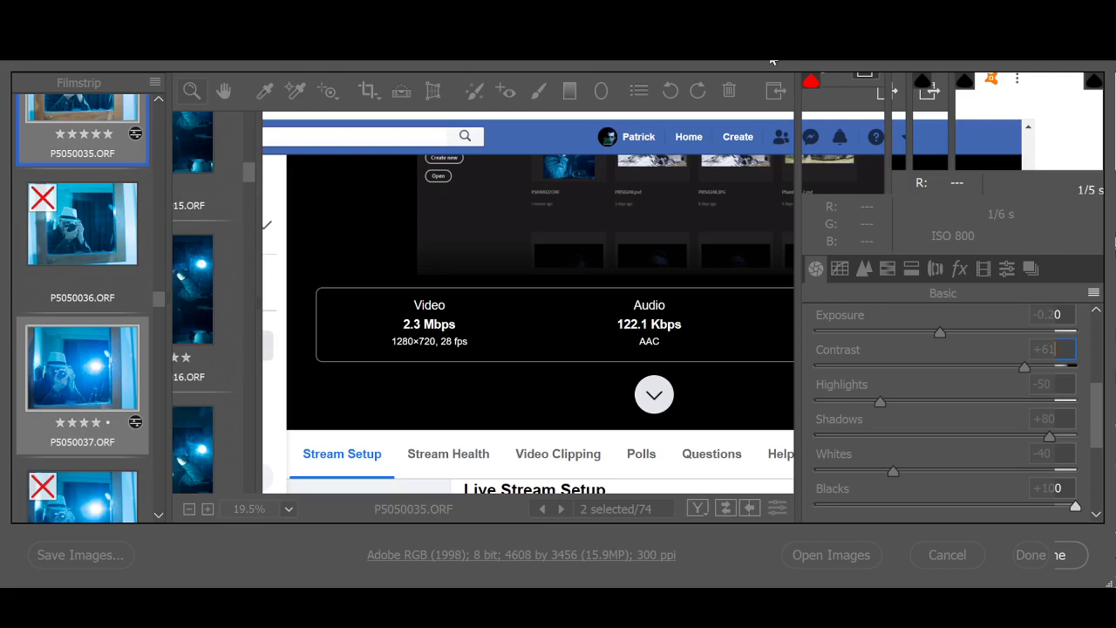
Select only P5050037.ORF and adjust its white balance temperature to 4600
click(94, 385)
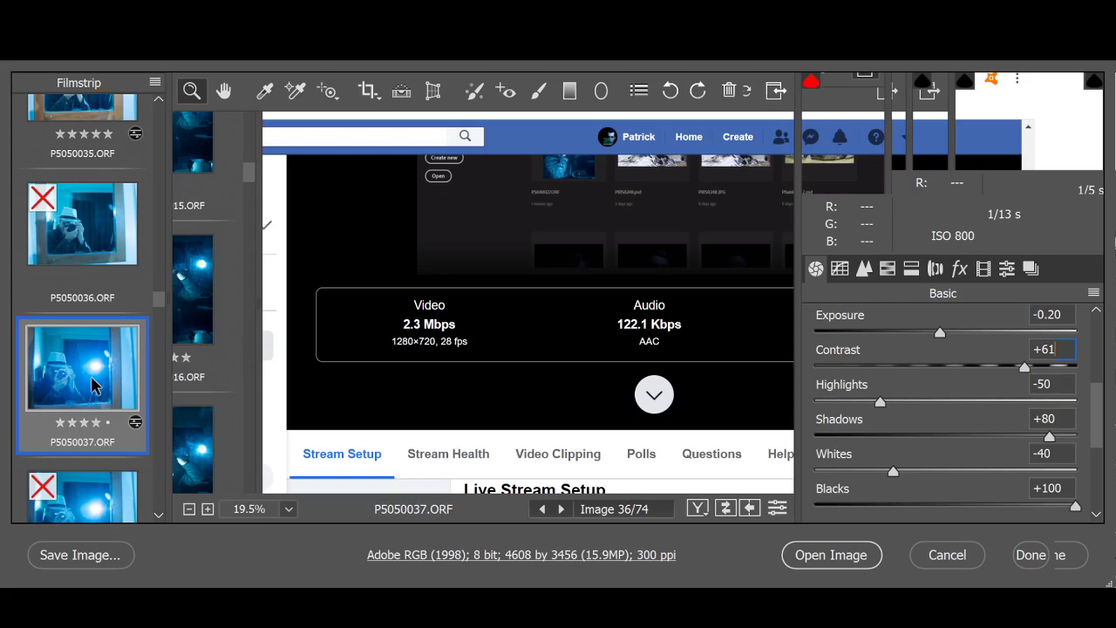
key(shift+Up)
key(shift+Up)
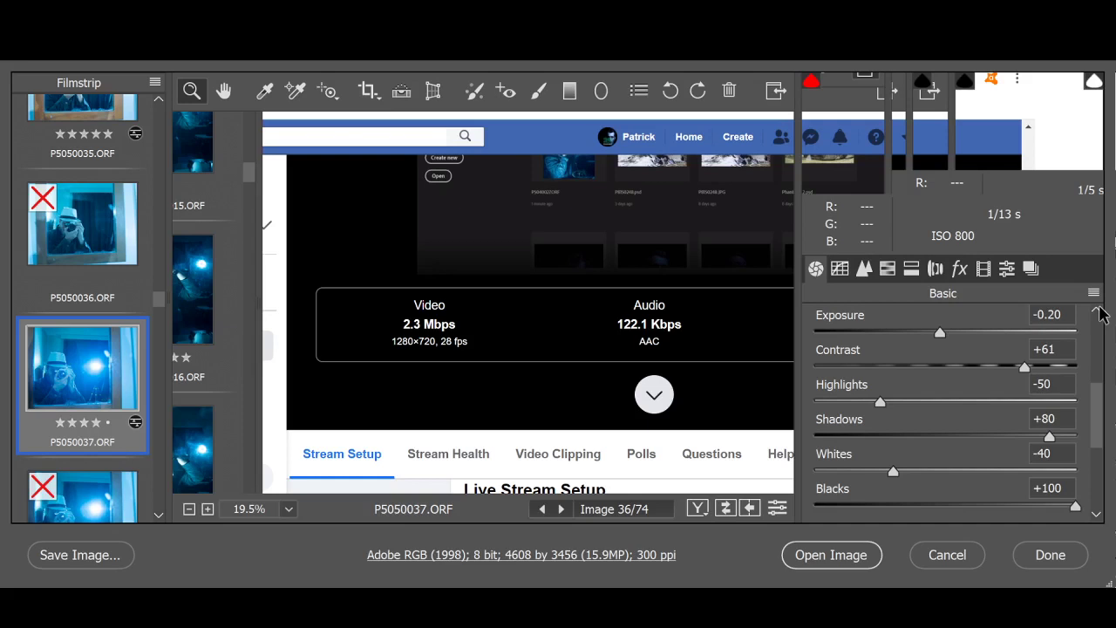
click(1097, 309)
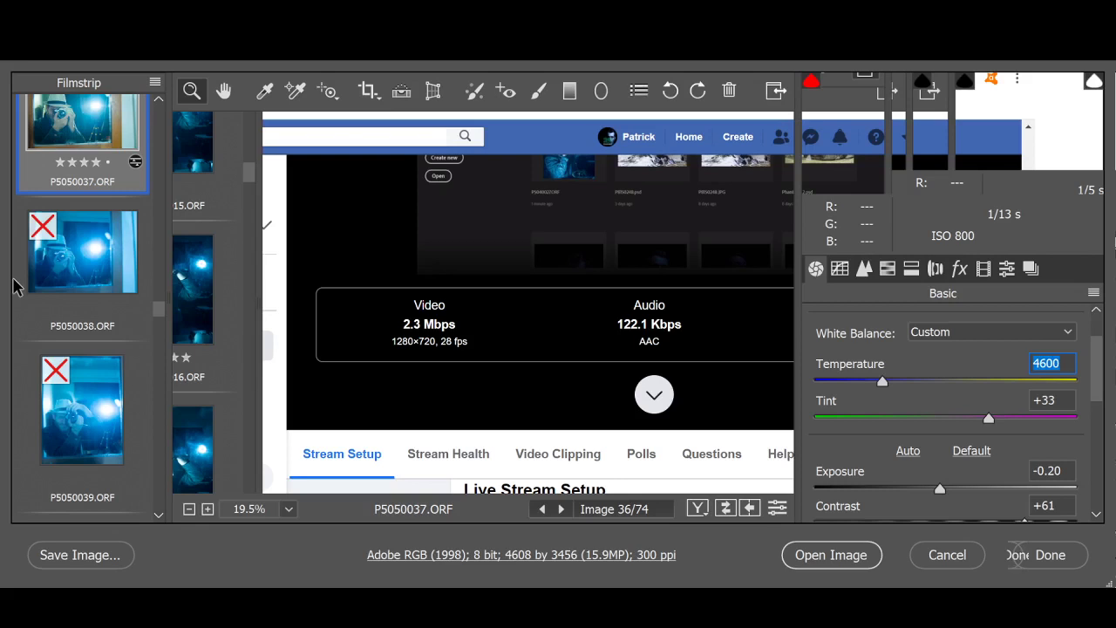
Keep P5050037.ORF as the source and add P5050040.ORF, P5050042.ORF and P5050044.ORF to the selection
scroll(79, 323, down, 3)
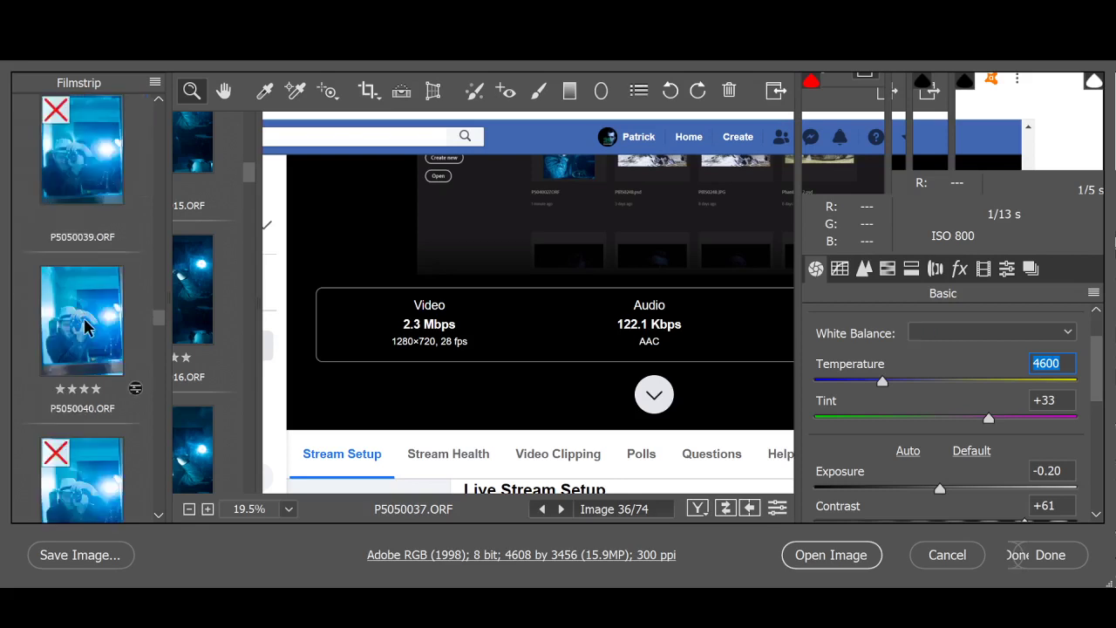
ctrl+click(85, 325)
scroll(85, 325, down, 4)
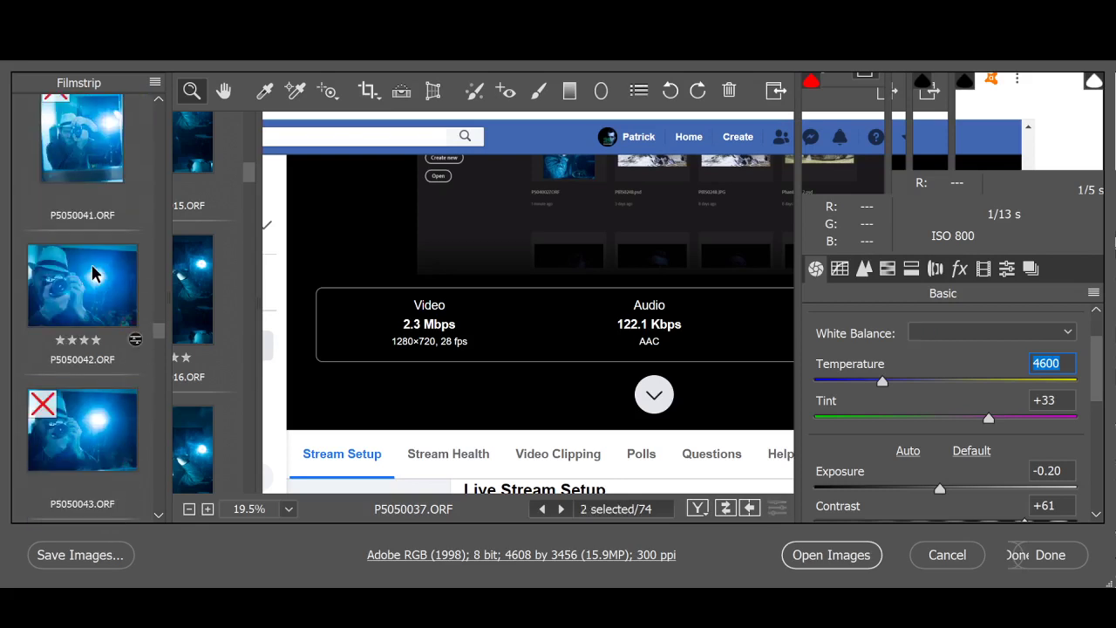
ctrl+click(92, 273)
scroll(95, 274, down, 3)
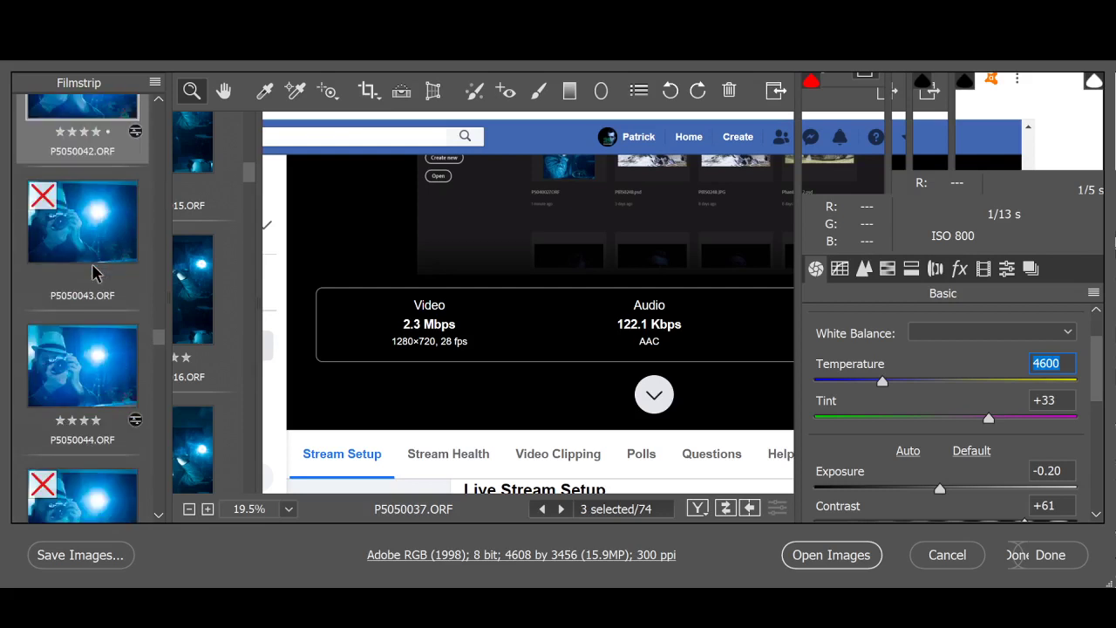
ctrl+click(71, 368)
Add the rated photos P5050046.ORF and P5050050.ORF to the selection
scroll(79, 334, down, 3)
scroll(80, 334, down, 2)
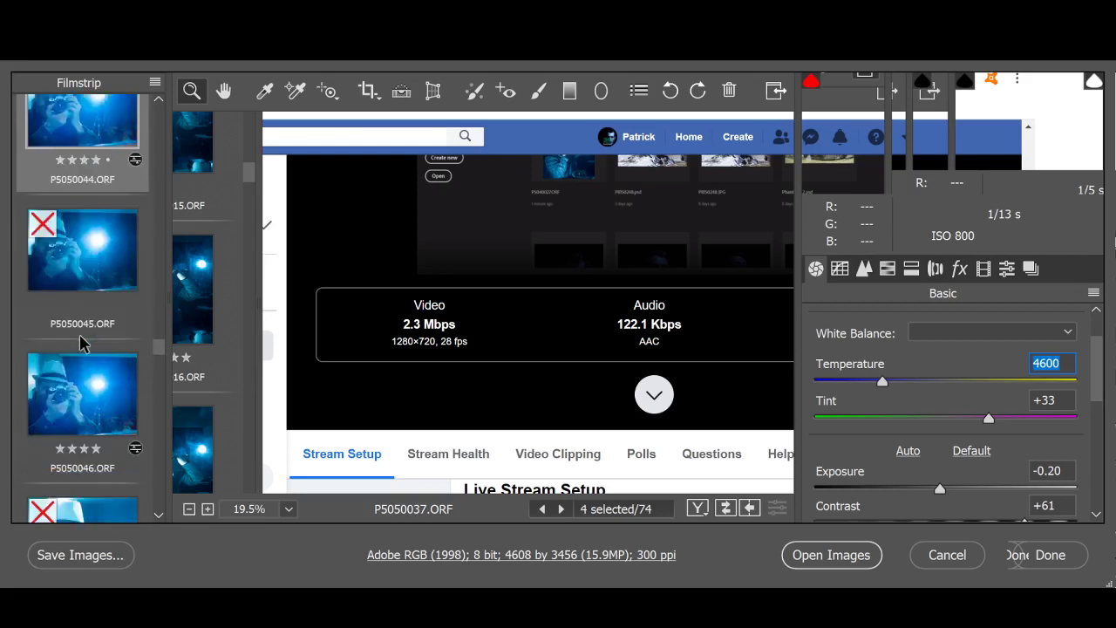
ctrl+click(80, 377)
scroll(80, 377, down, 3)
scroll(80, 386, down, 3)
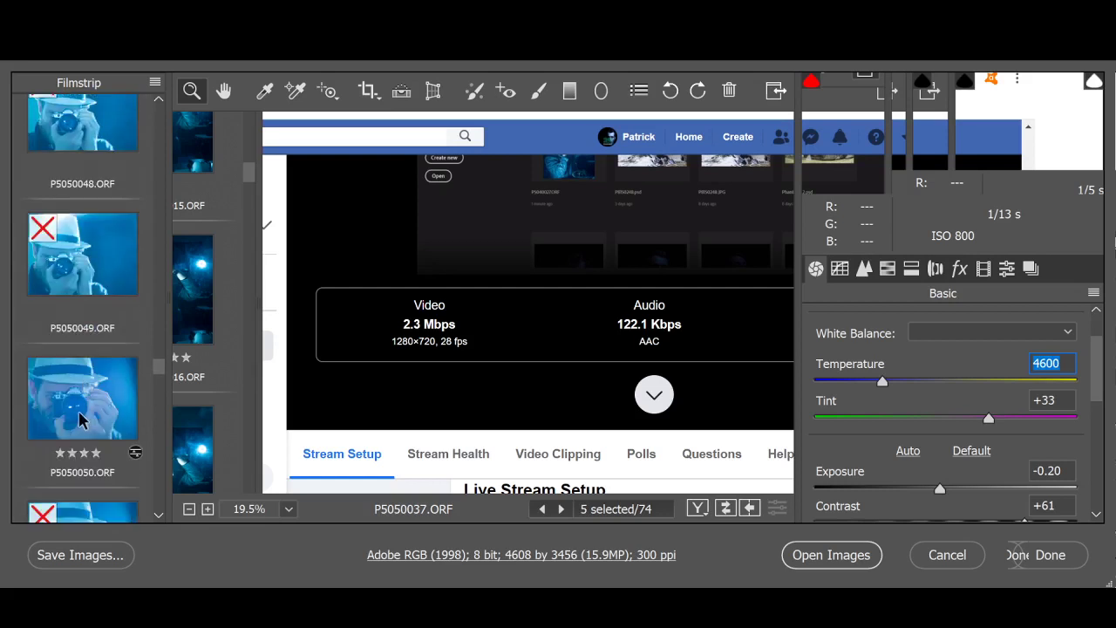
ctrl+click(81, 387)
Add the rated photos P5050057.ORF and P5050060.ORF to the selection, skipping P5050059.ORF
scroll(84, 391, down, 3)
scroll(86, 394, down, 3)
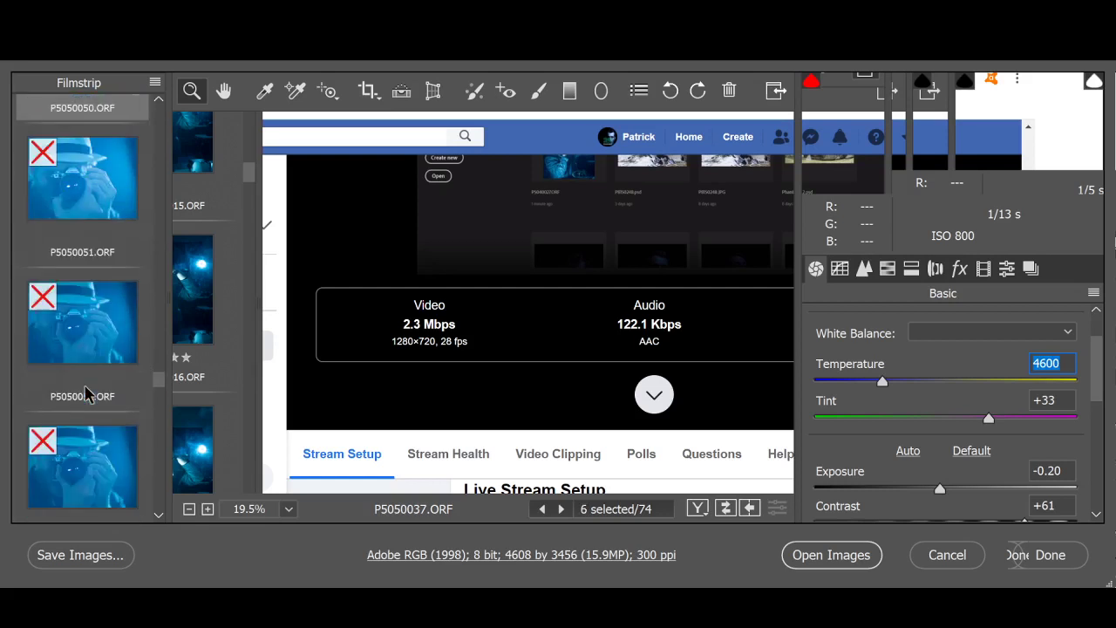
scroll(87, 394, down, 3)
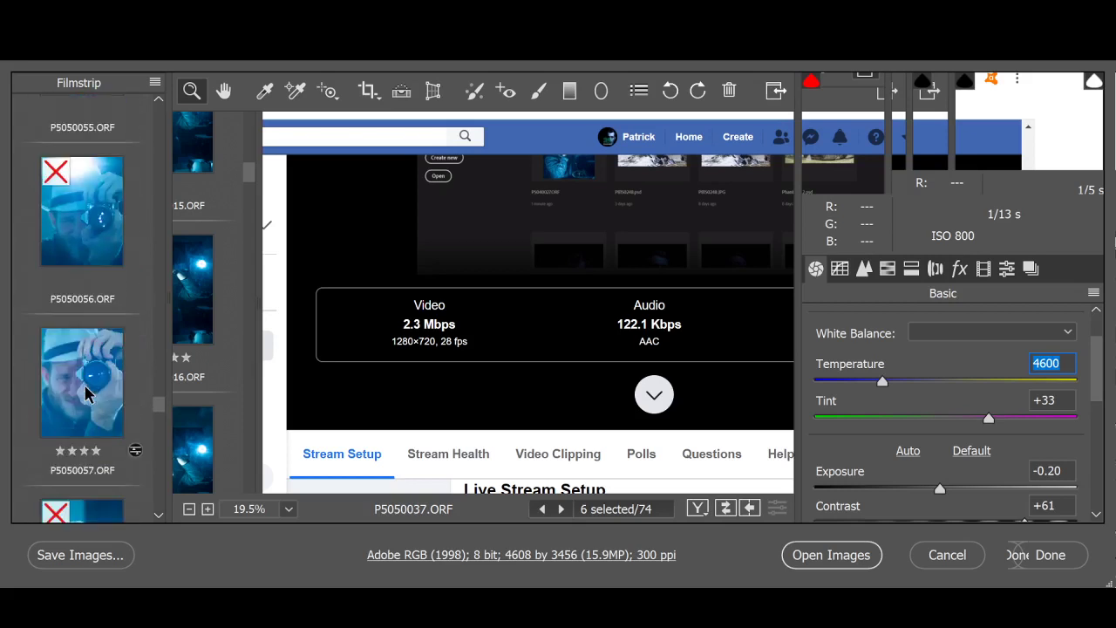
ctrl+click(86, 394)
scroll(86, 394, down, 3)
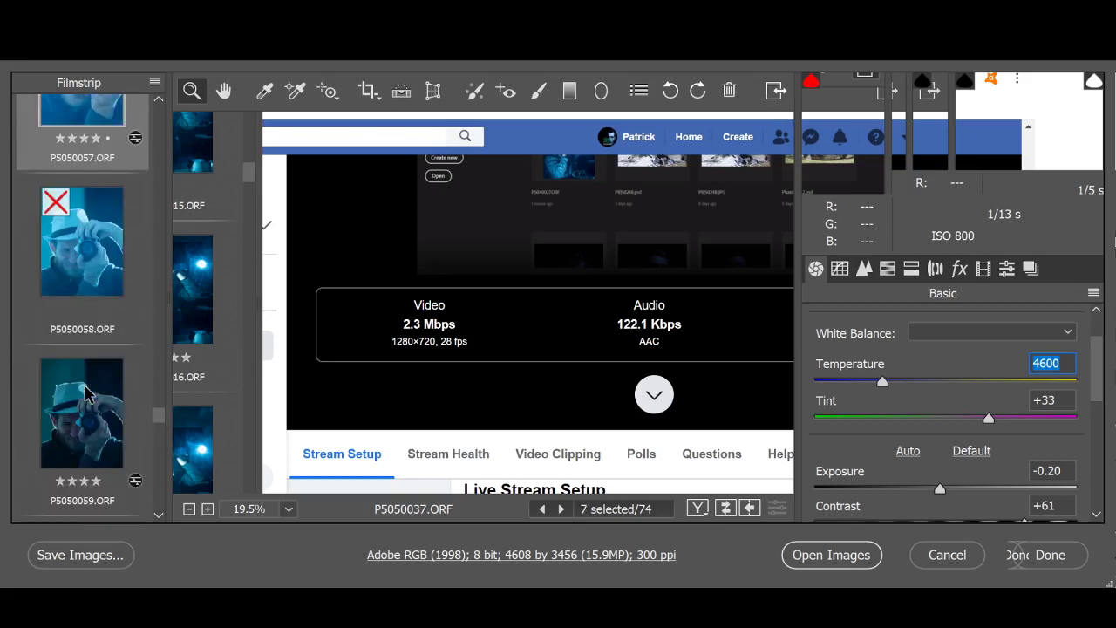
scroll(86, 394, down, 1)
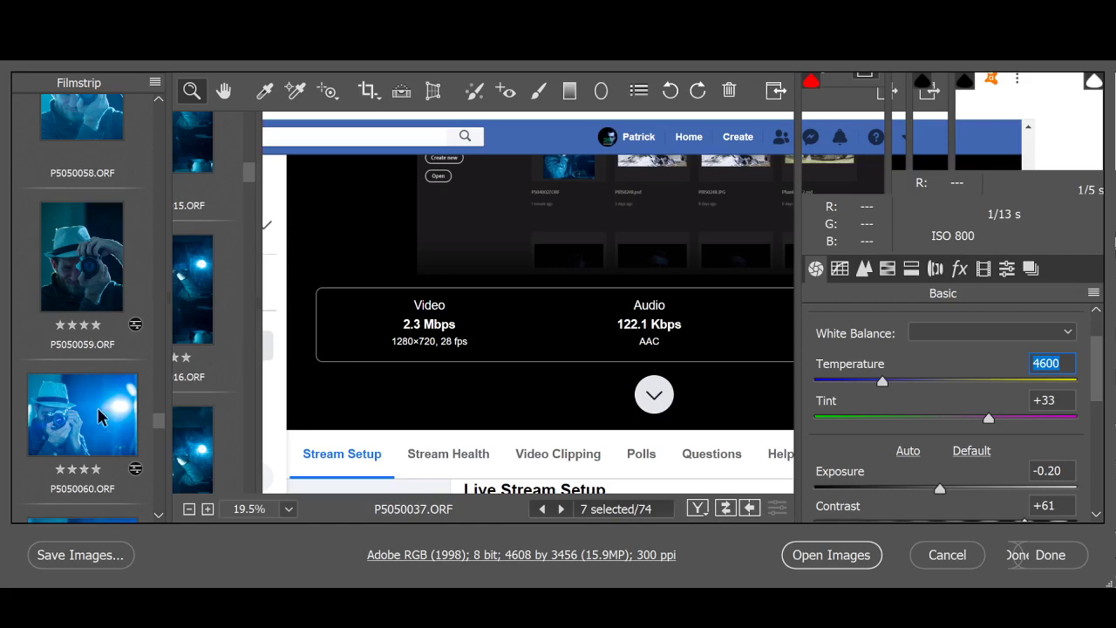
ctrl+click(98, 408)
Add the rated photos P5050061.ORF, P5050062.ORF, P5050066.ORF and P5050067.ORF to the selection
scroll(98, 408, down, 1)
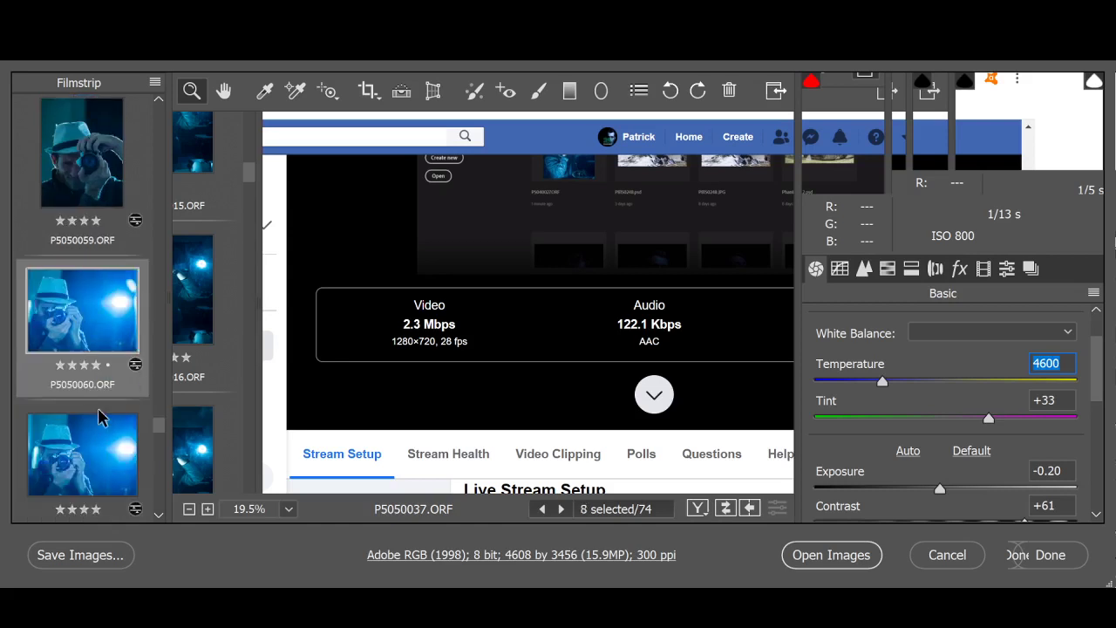
ctrl+click(75, 457)
scroll(87, 421, down, 1)
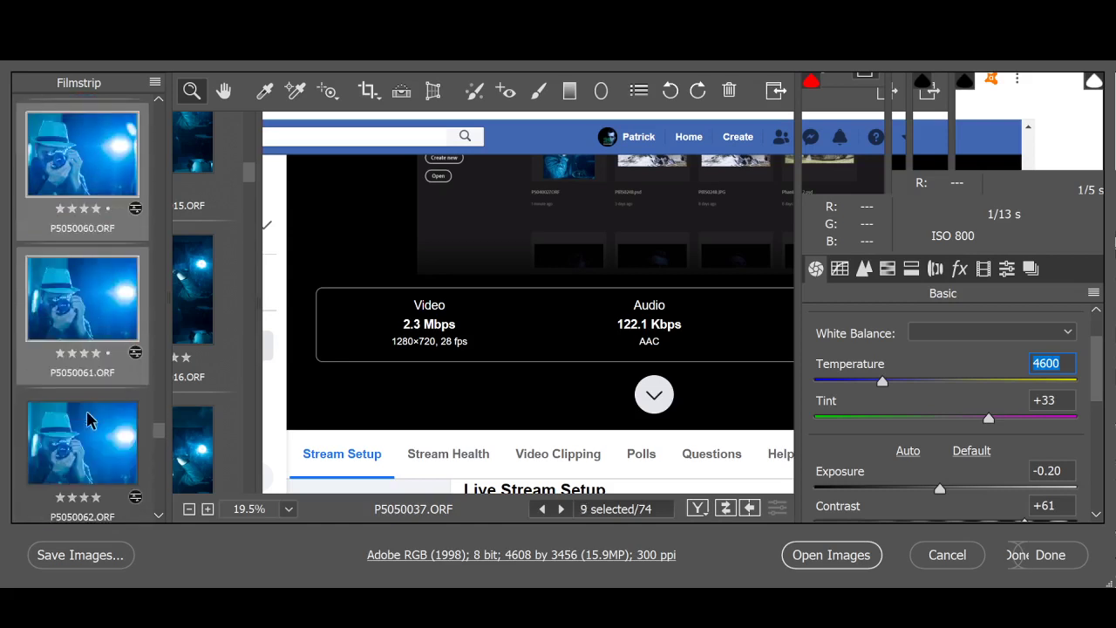
ctrl+click(87, 421)
scroll(87, 421, down, 4)
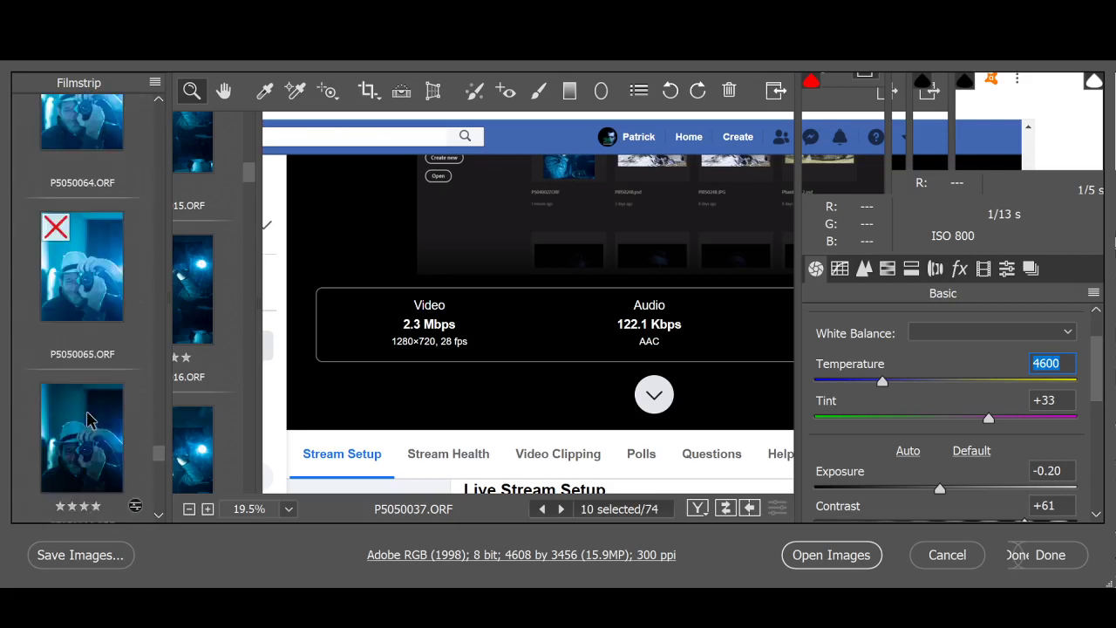
scroll(87, 421, down, 1)
ctrl+click(87, 330)
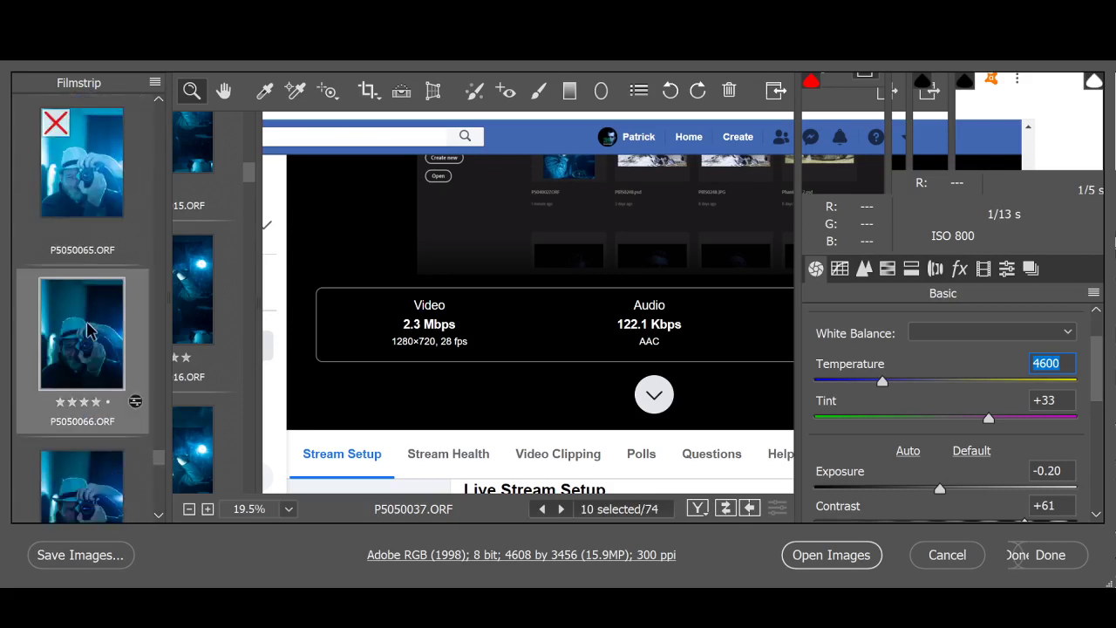
ctrl+click(75, 496)
Add P5050081.ORF, P5050082.ORF and P5050083.ORF to the selection and synchronize P5050037.ORF's settings to all selected photos
scroll(91, 447, down, 11)
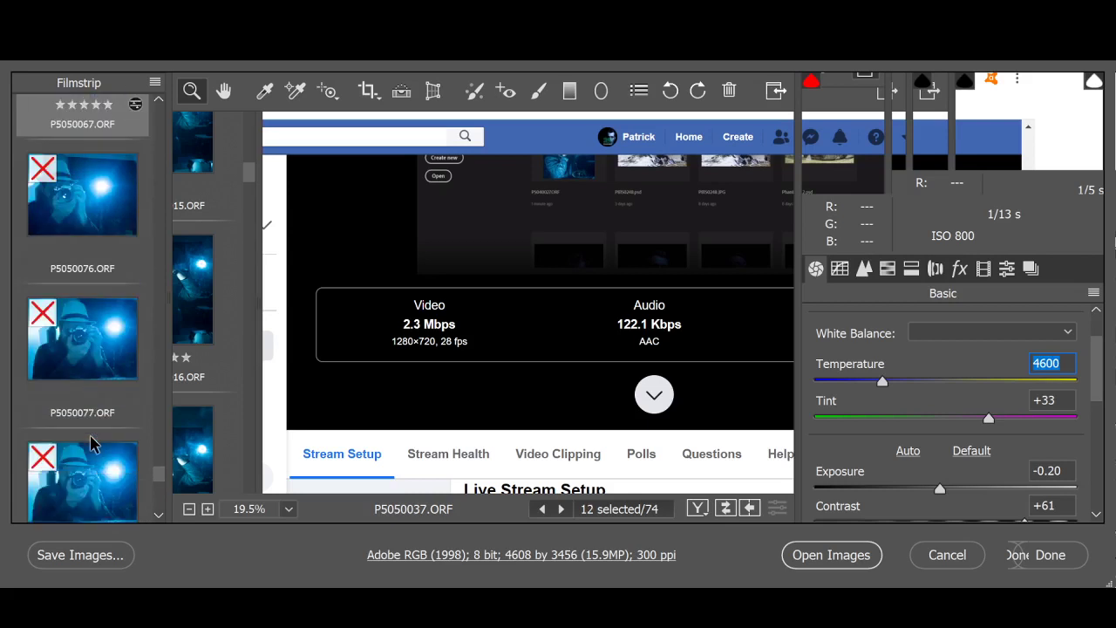
scroll(91, 444, down, 3)
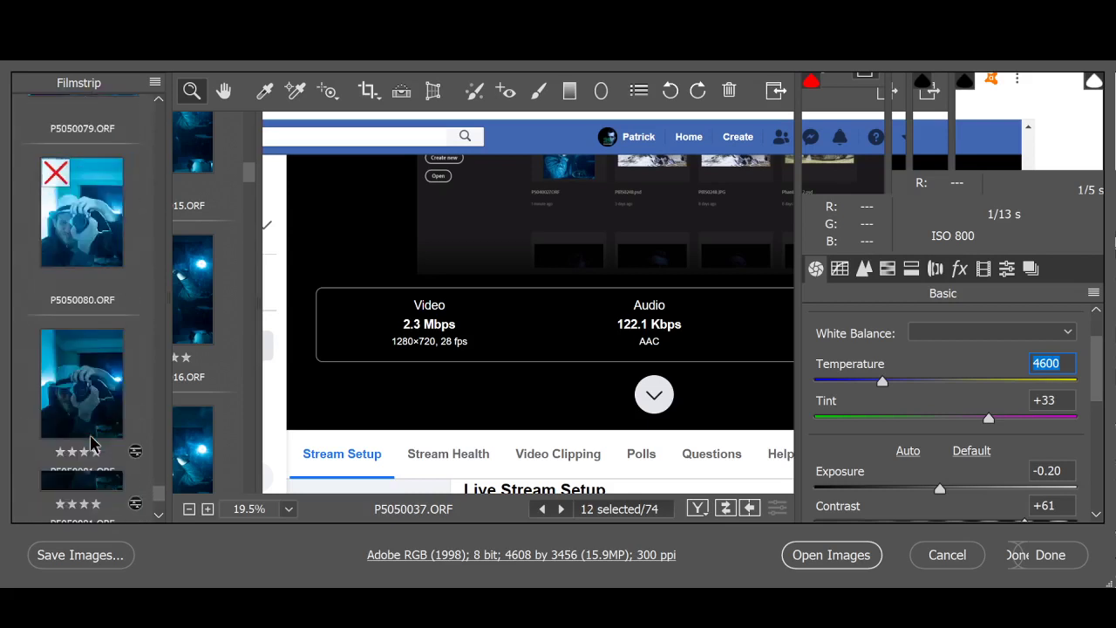
ctrl+click(96, 388)
scroll(95, 388, down, 1)
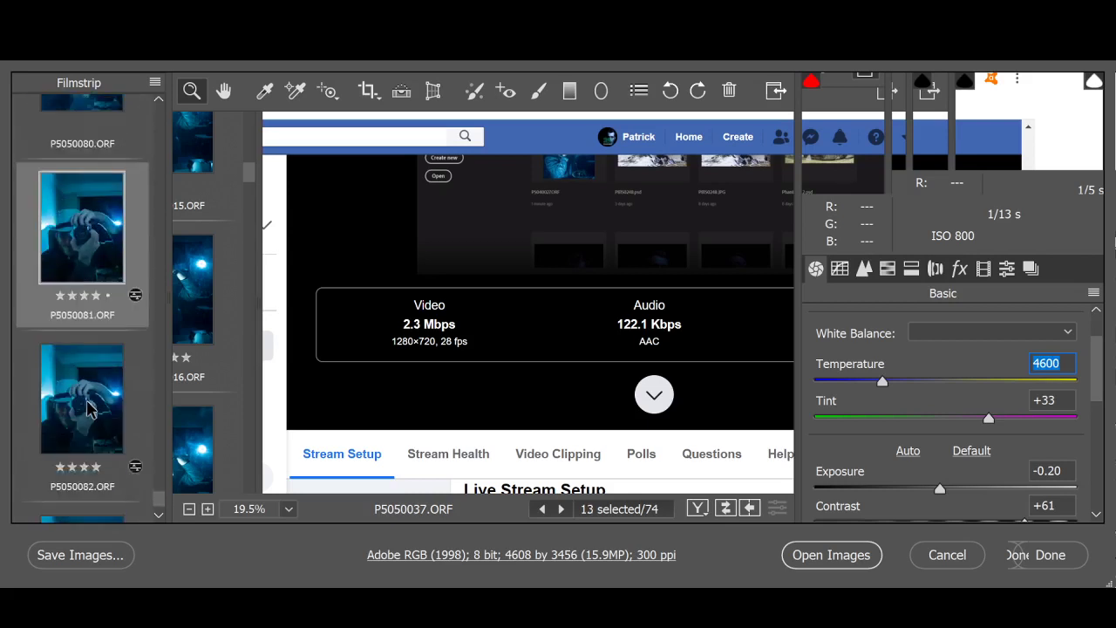
ctrl+click(87, 405)
scroll(87, 406, down, 1)
ctrl+click(89, 418)
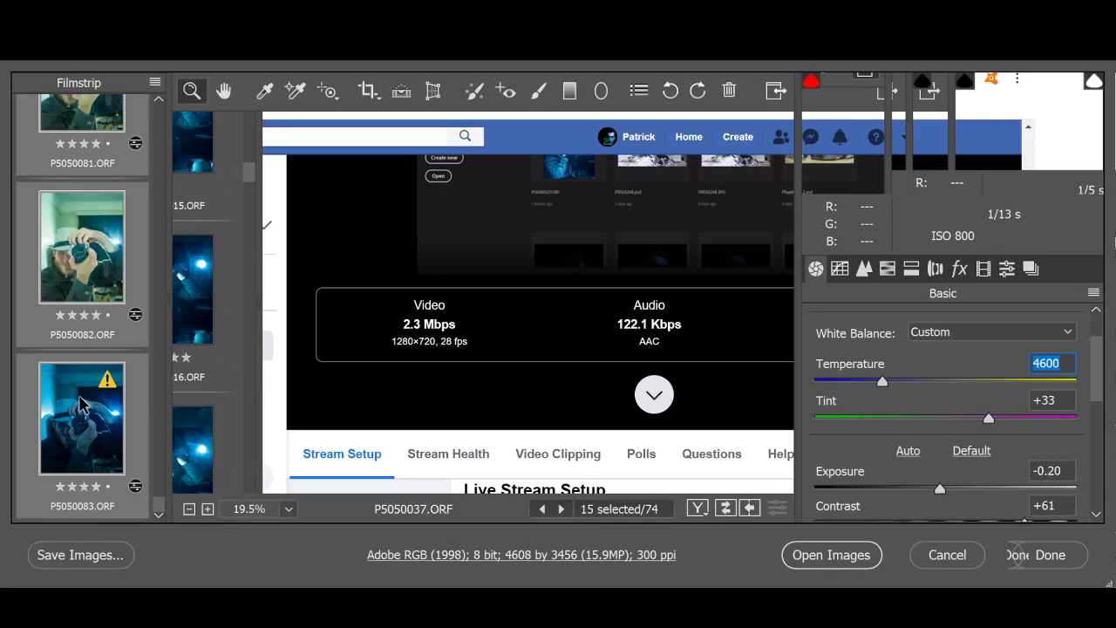
Check the synchronized photos from P5050083.ORF backwards, then select P5050060.ORF as the source and add P5050059.ORF
click(83, 408)
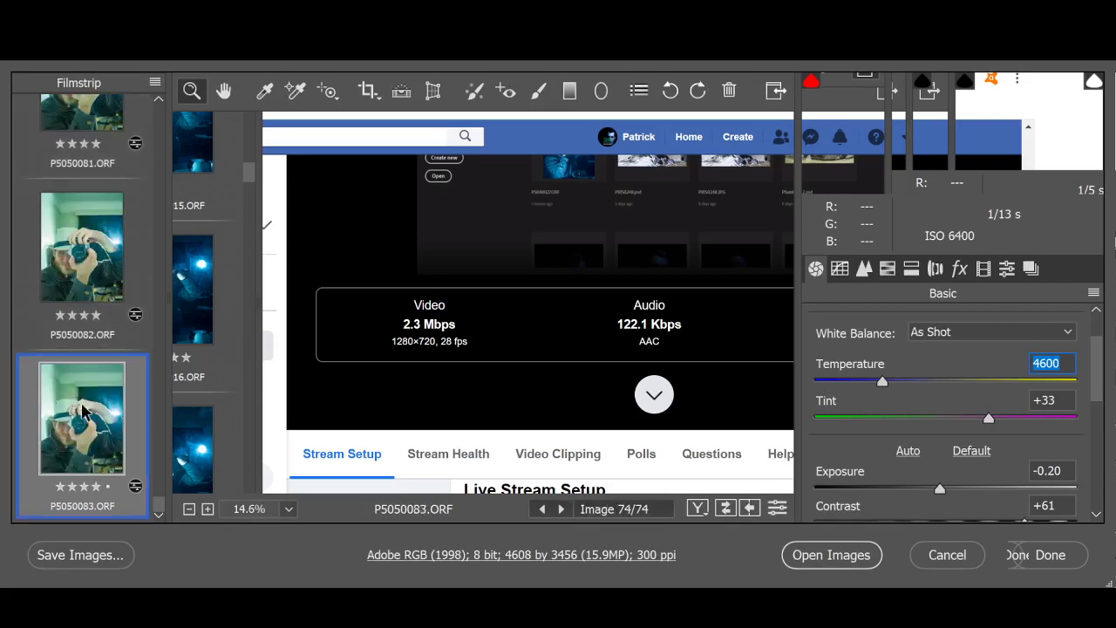
scroll(83, 408, up, 1)
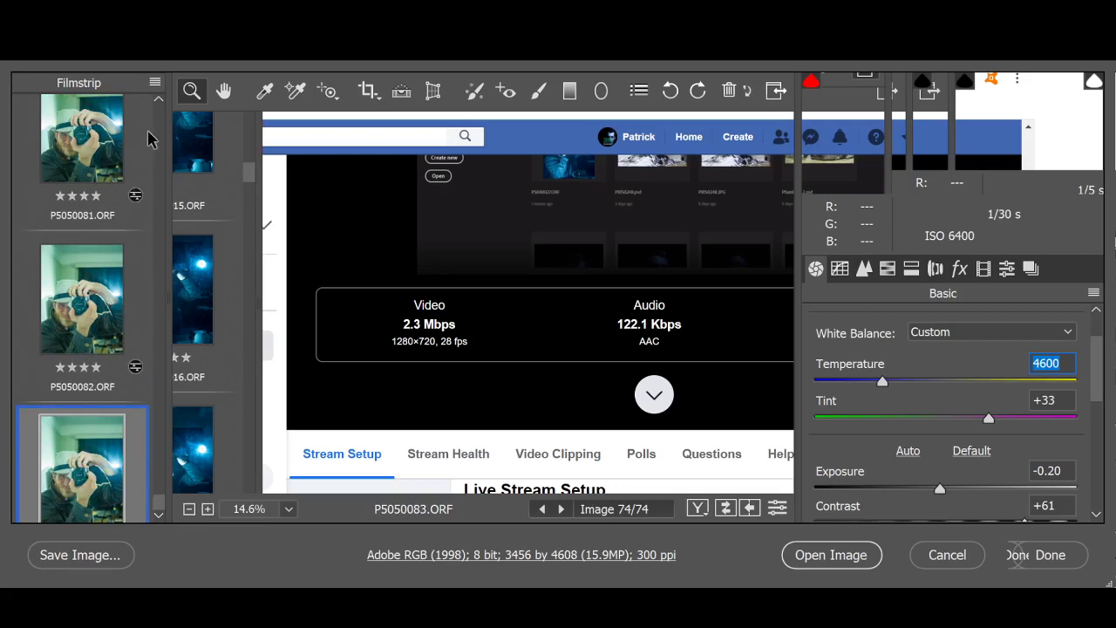
scroll(154, 133, up, 5)
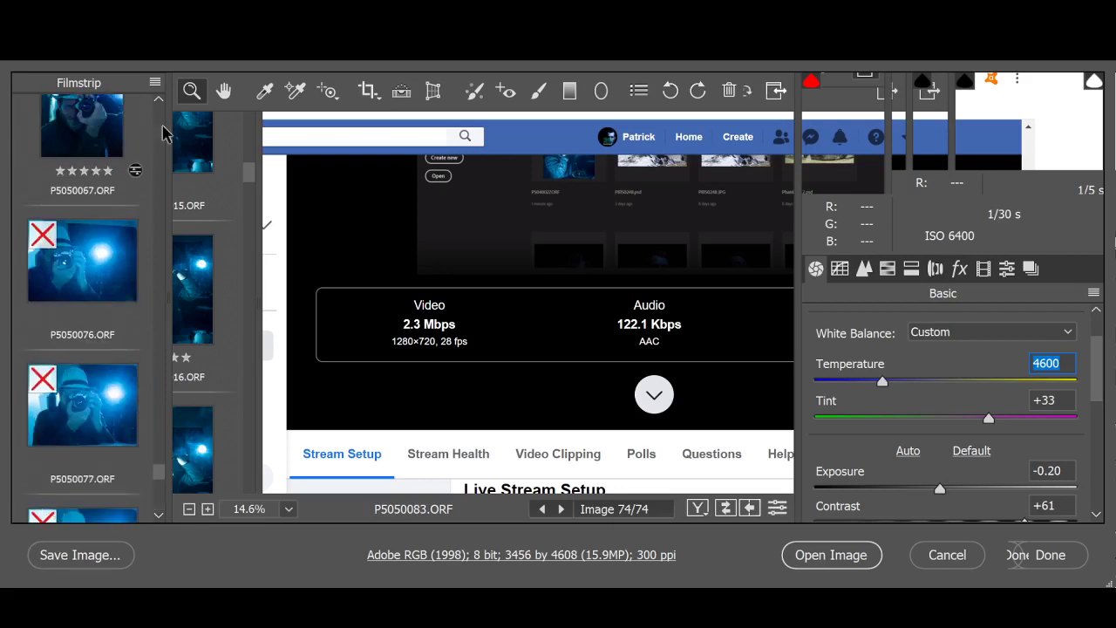
scroll(162, 133, up, 5)
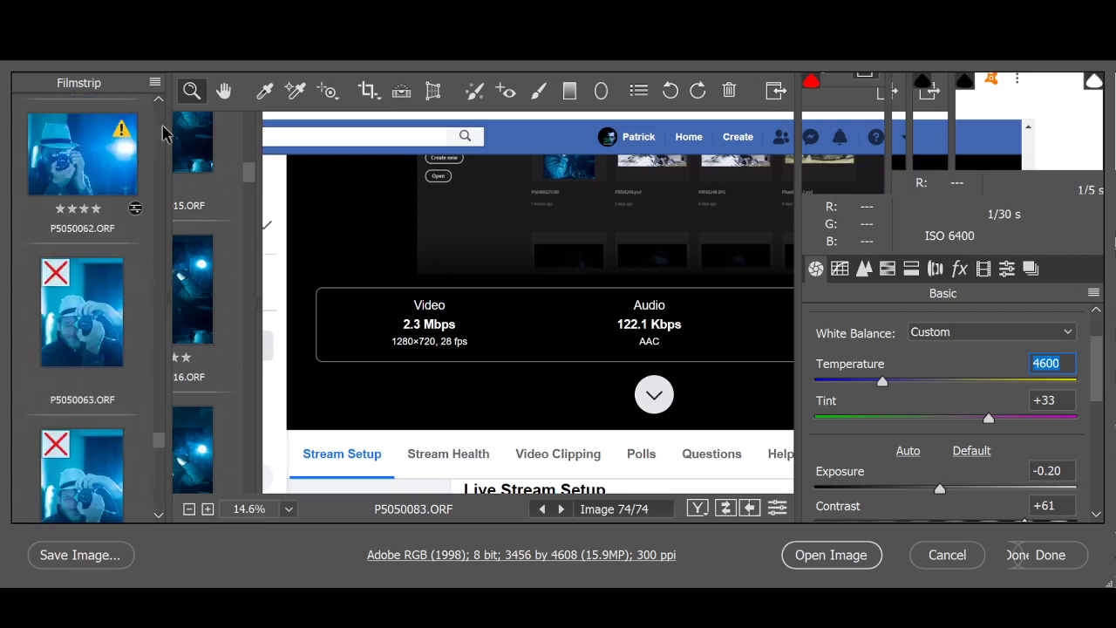
scroll(162, 133, up, 5)
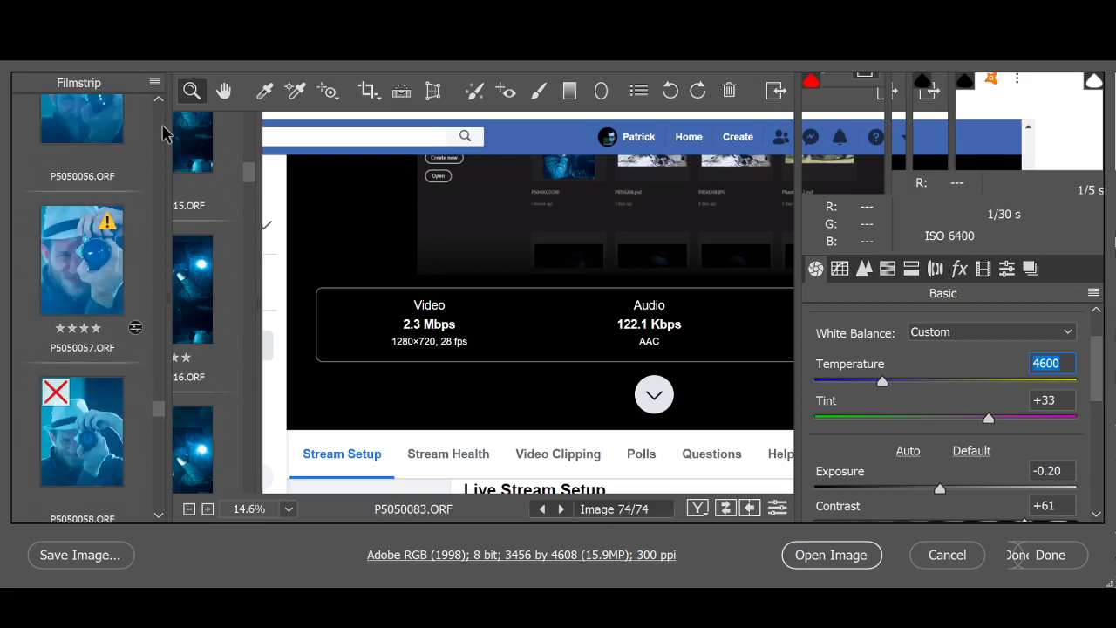
scroll(79, 339, down, 3)
click(74, 346)
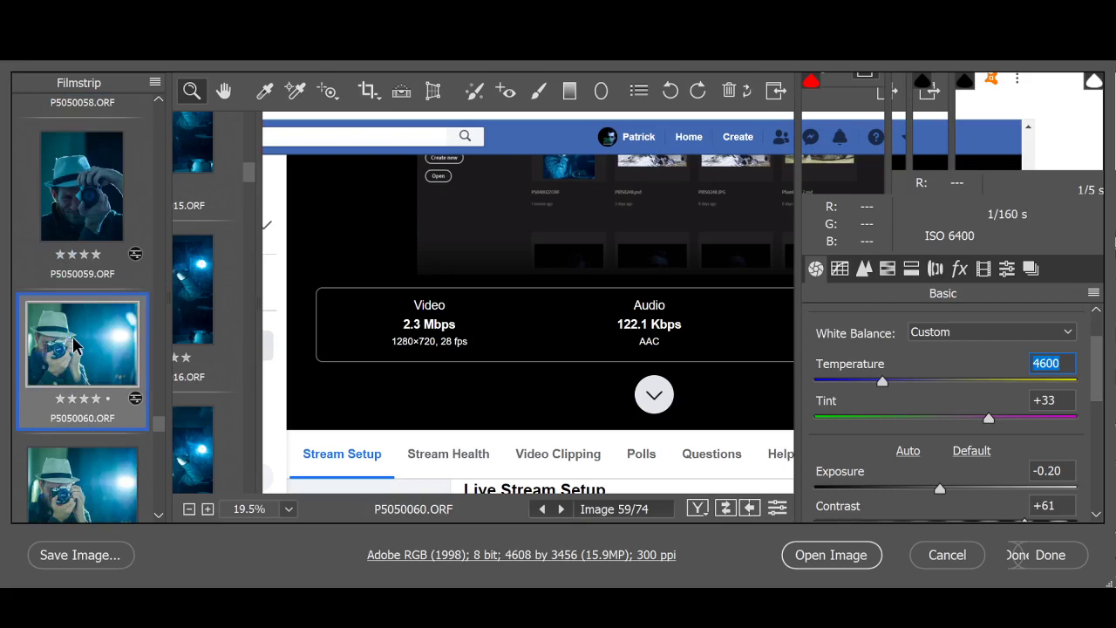
ctrl+click(82, 196)
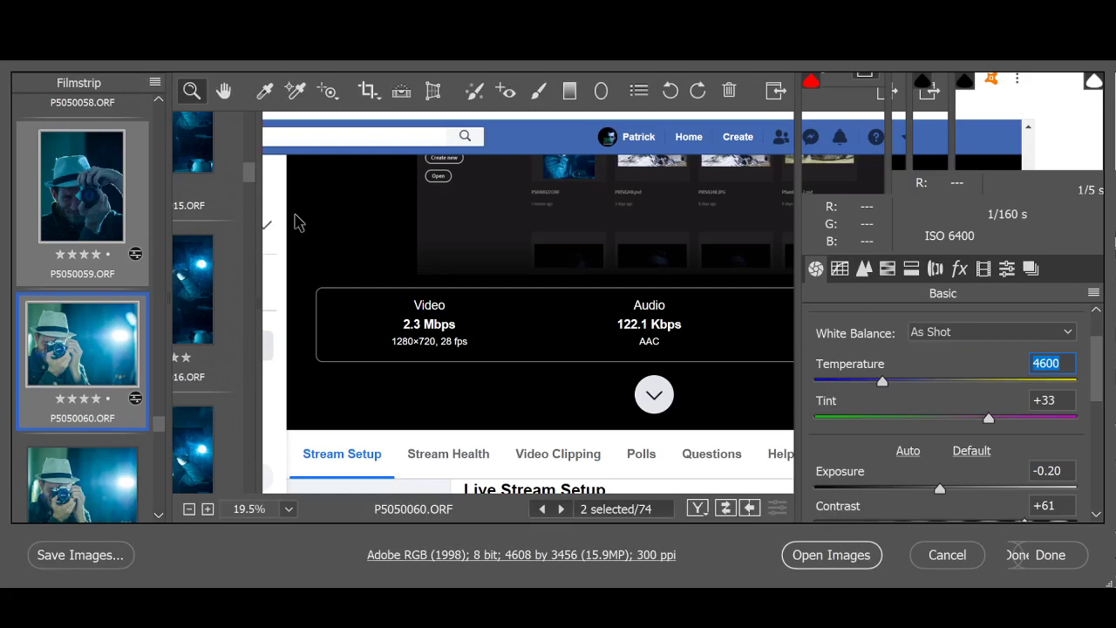
Synchronize P5050060.ORF's settings to P5050059.ORF and check the edits on P5050059.ORF, P5050061.ORF and P5050083.ORF
click(87, 194)
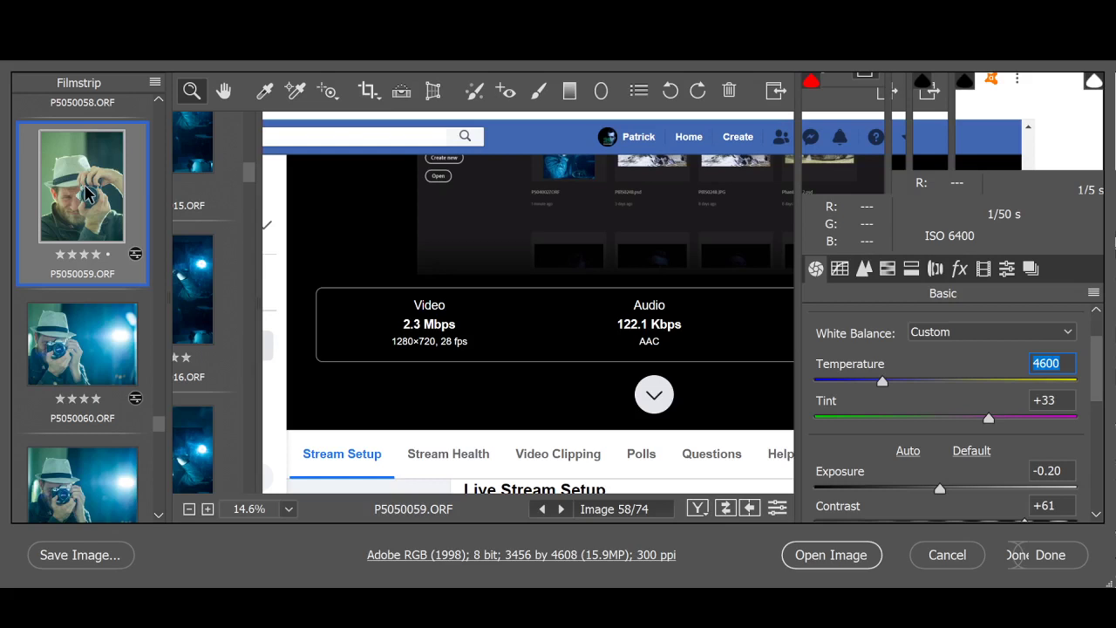
scroll(88, 403, down, 1)
click(87, 403)
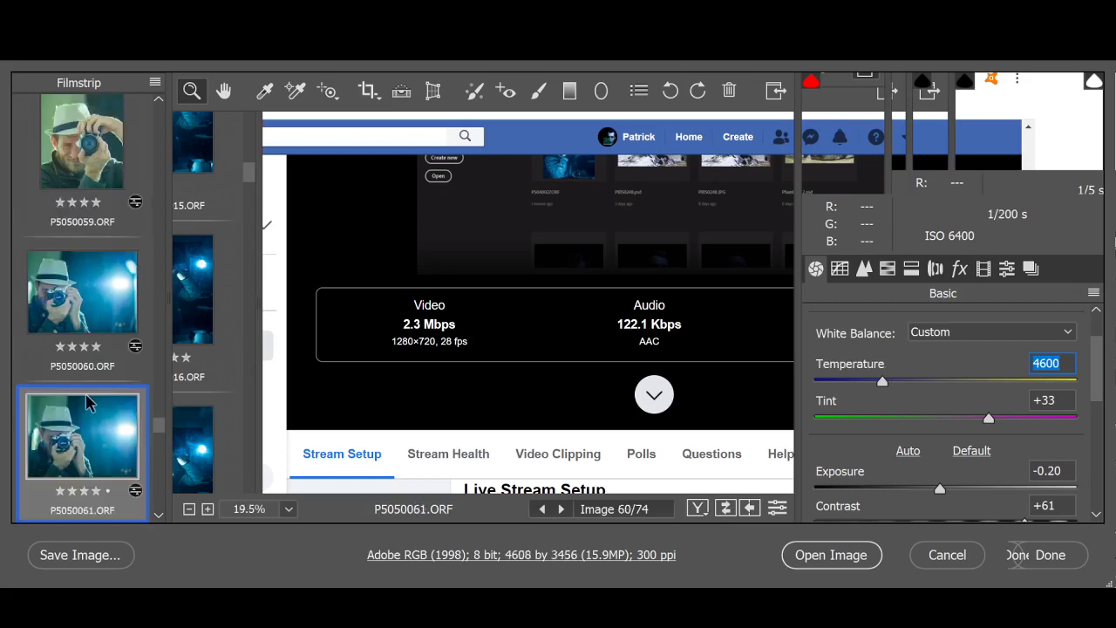
scroll(87, 403, down, 4)
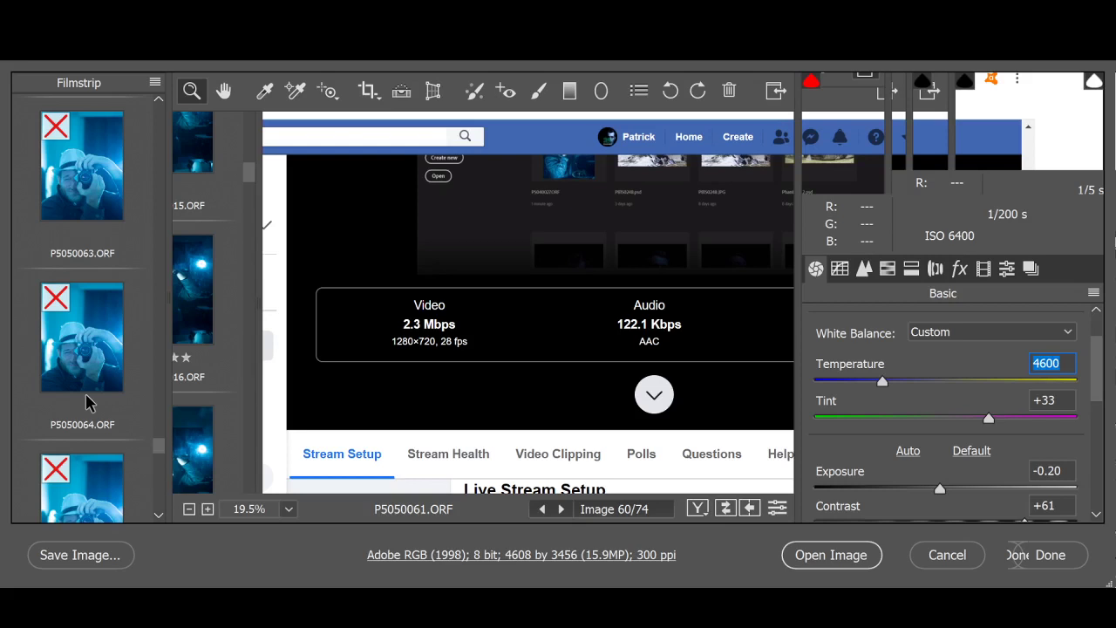
scroll(87, 402, down, 10)
click(83, 394)
scroll(83, 394, down, 2)
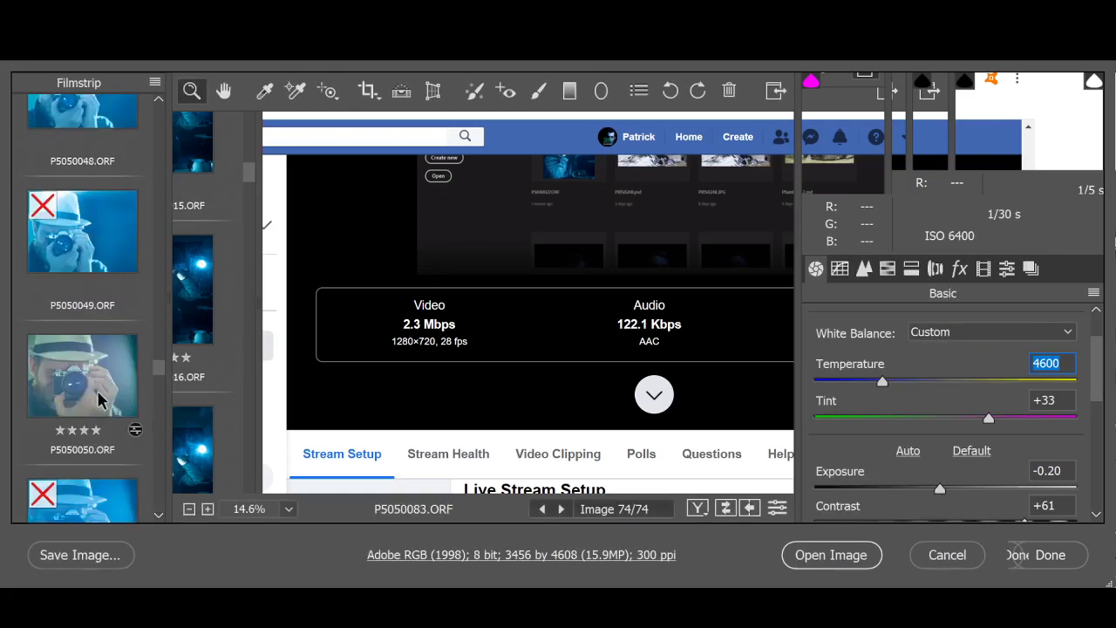
Set the Dehaze of the rated close-up P5050050.ORF to +71
click(83, 392)
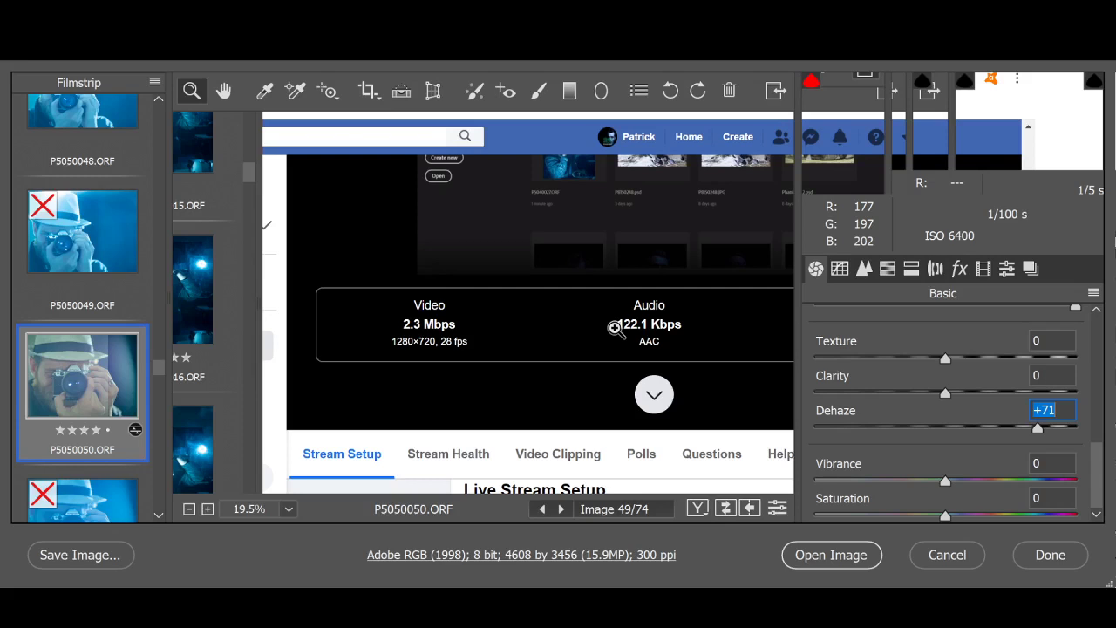
scroll(81, 337, down, 3)
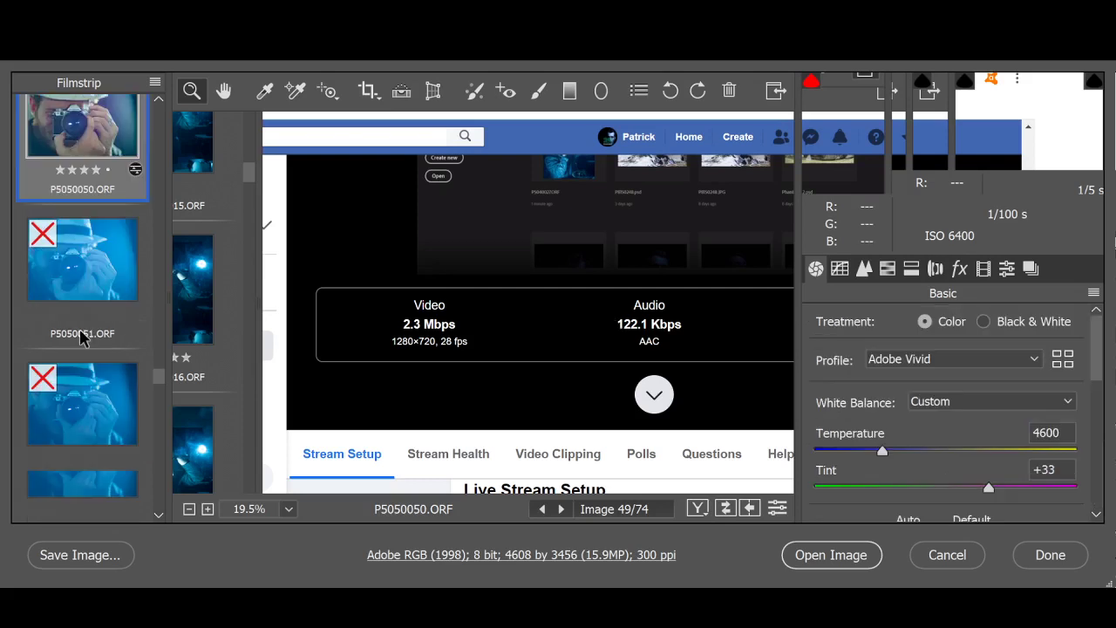
scroll(81, 337, down, 2)
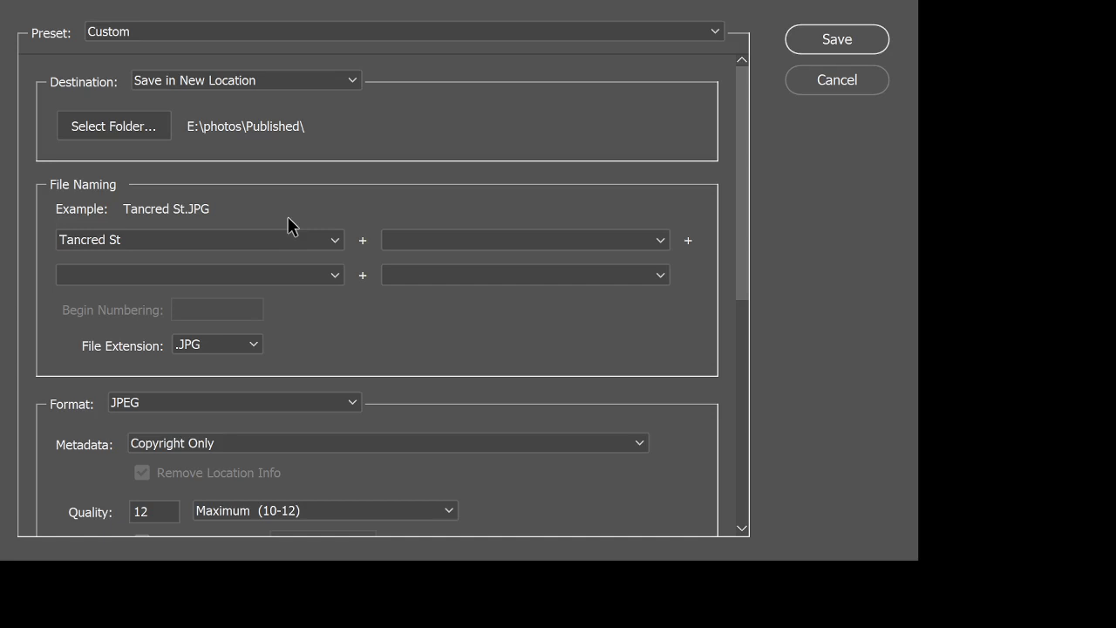
Set the export file naming to Document Name, review the format and sizing options, and save the JPEGs to E:\photos\Published\
key(ctrl+z)
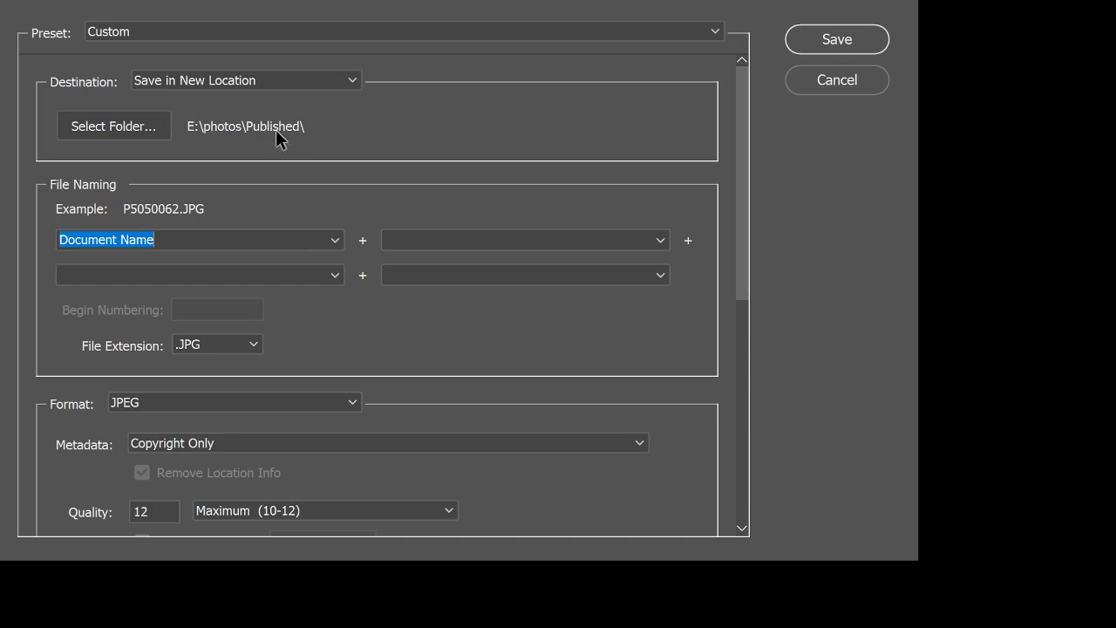
scroll(429, 244, down, 5)
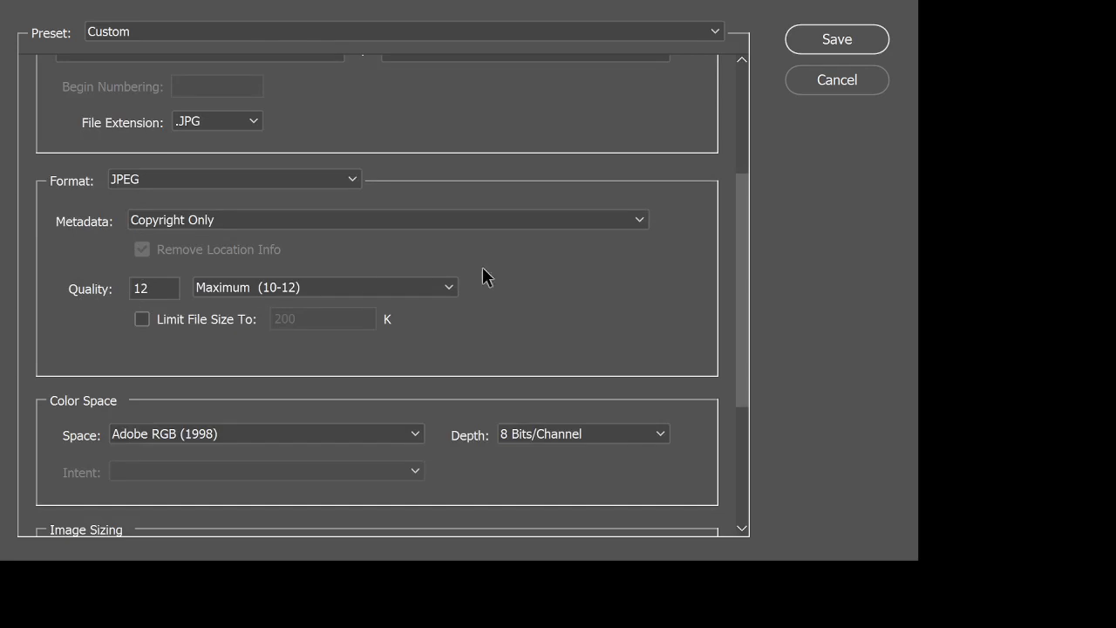
scroll(540, 271, down, 3)
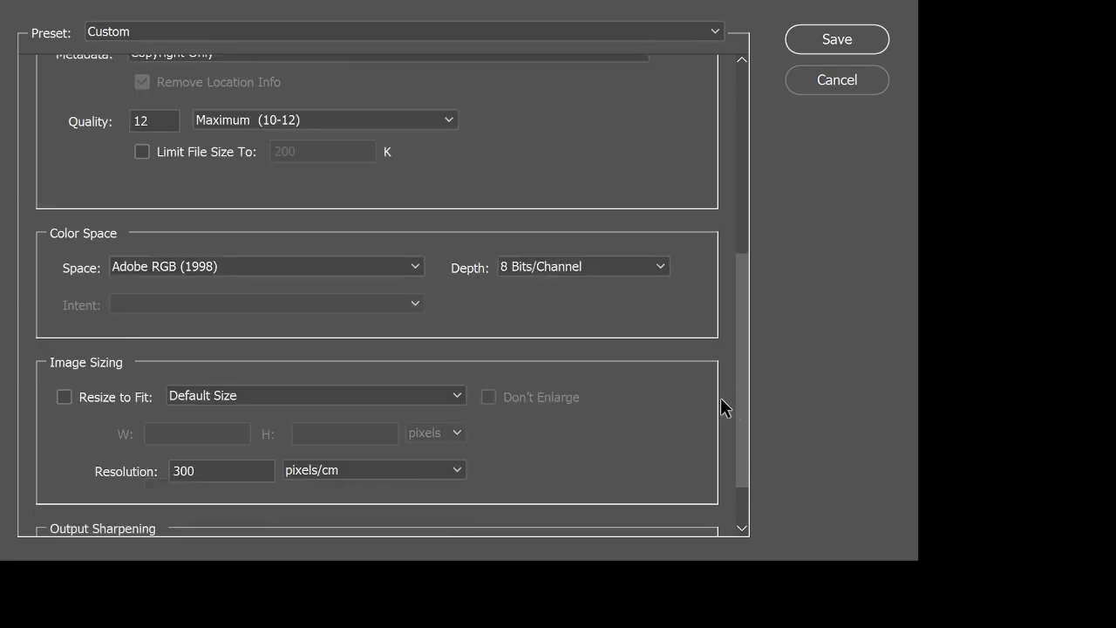
drag(736, 399, 734, 212)
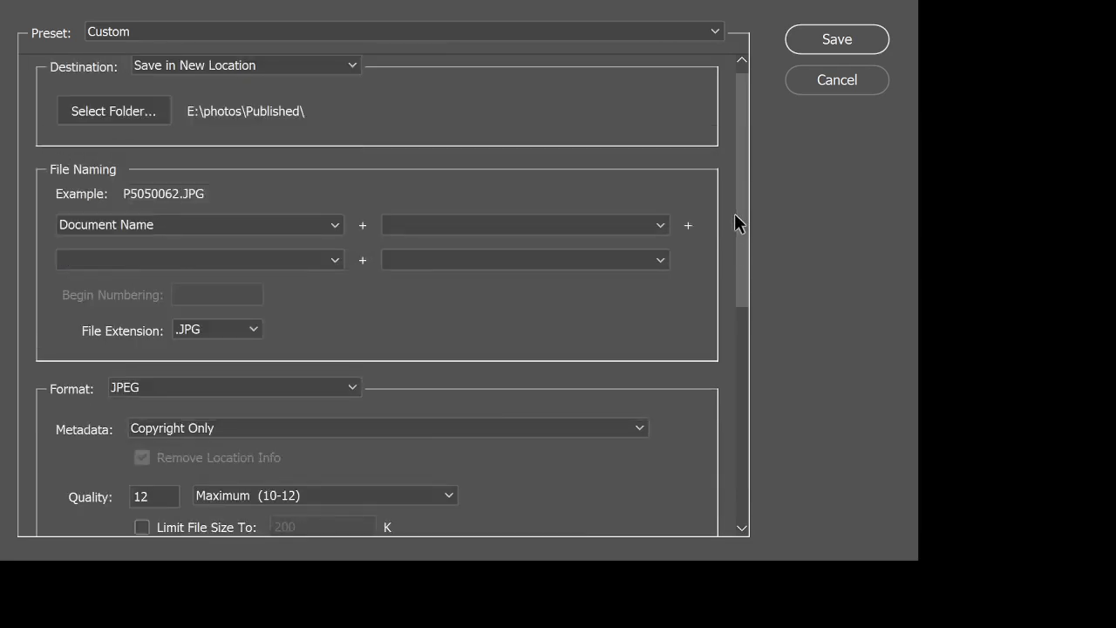
click(835, 40)
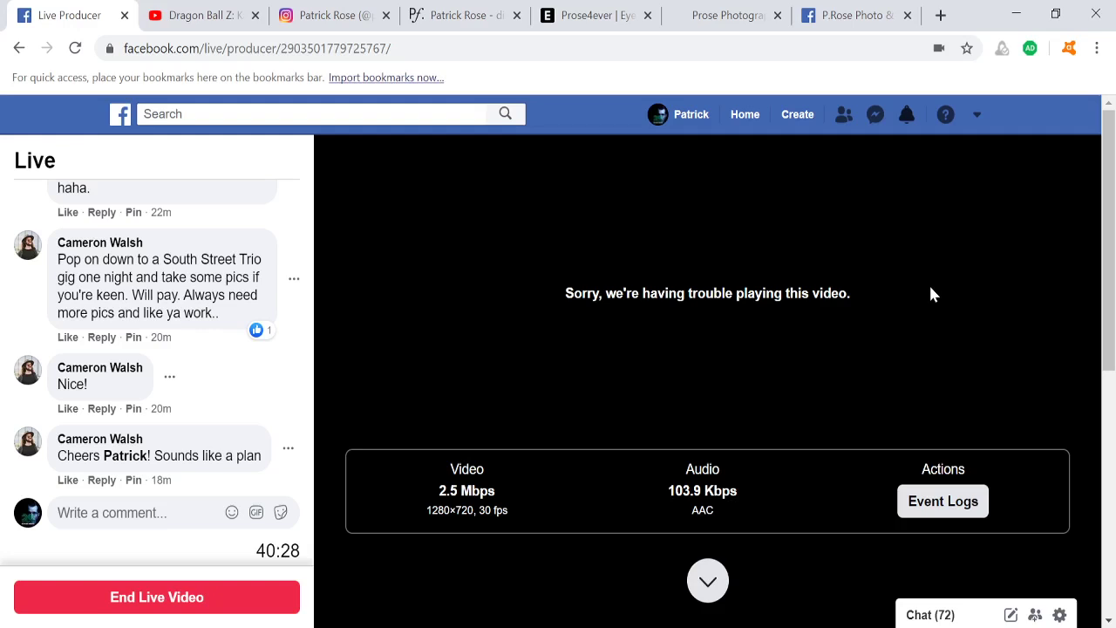
Switch to the browser and show the photographer's Instagram profile
key(ctrl+3)
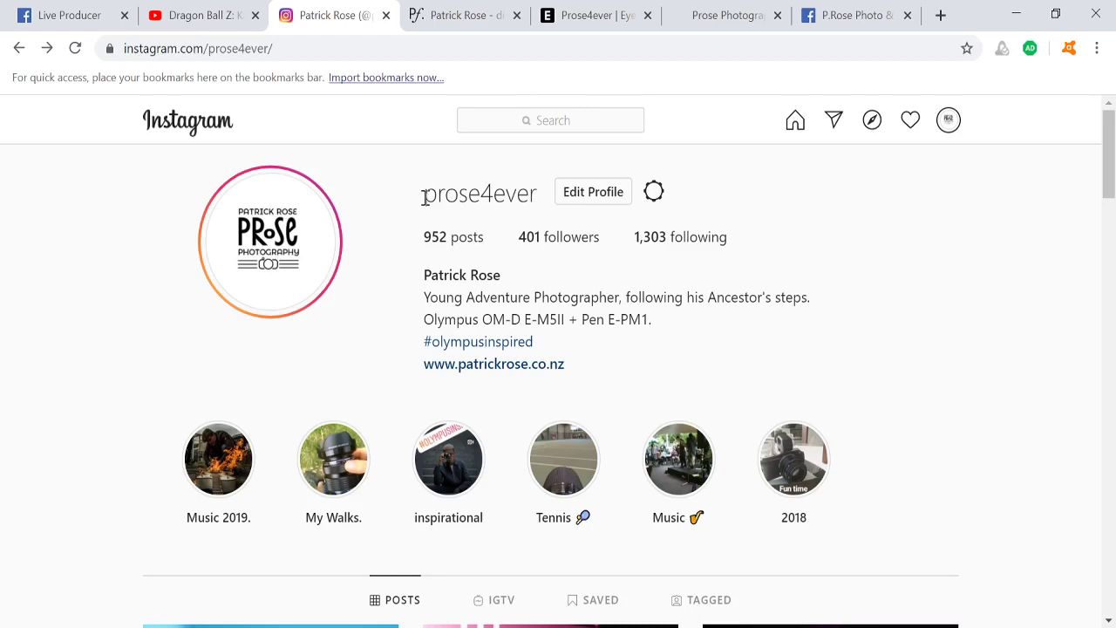